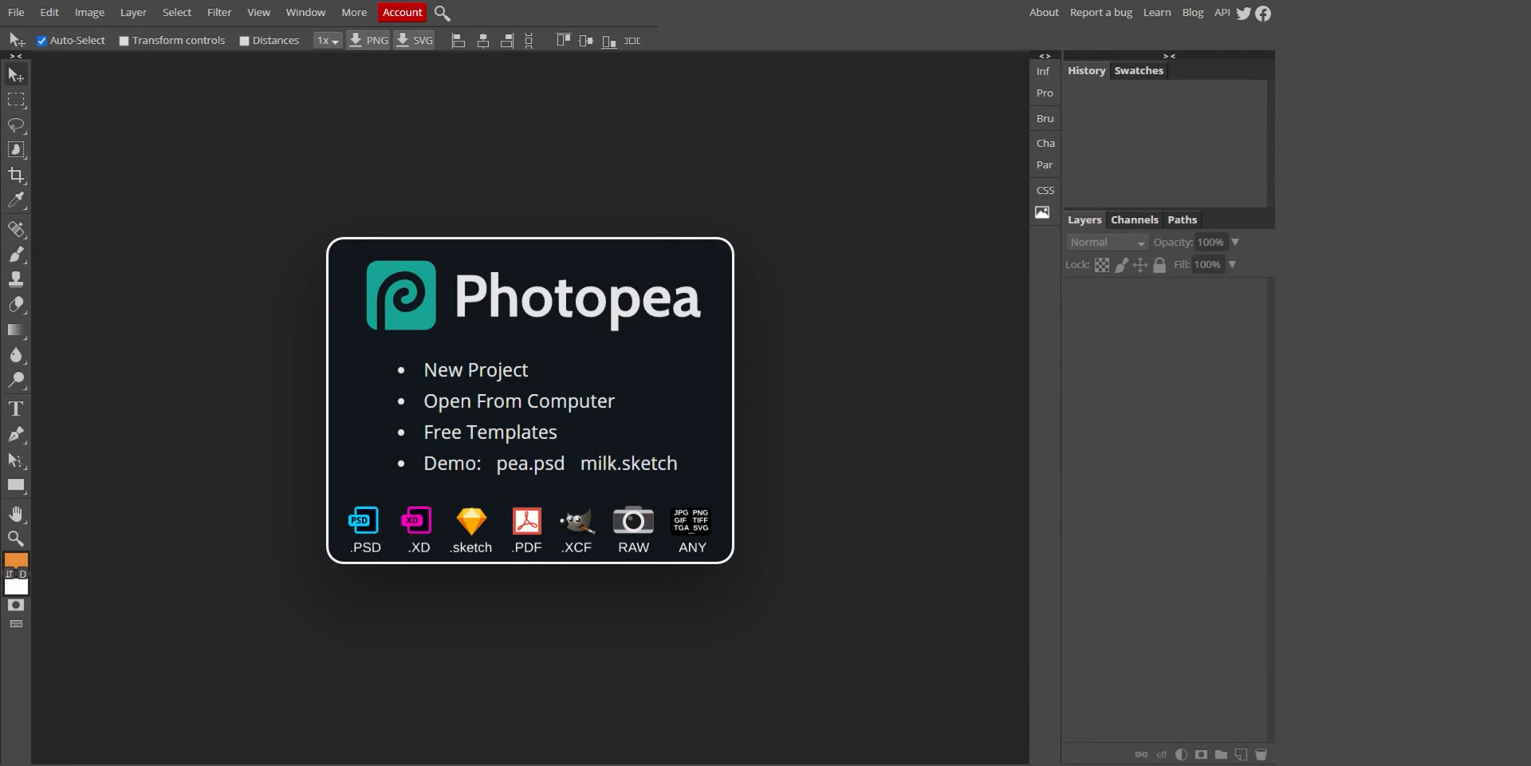
pyautogui.click(16, 11)
pyautogui.click(25, 37)
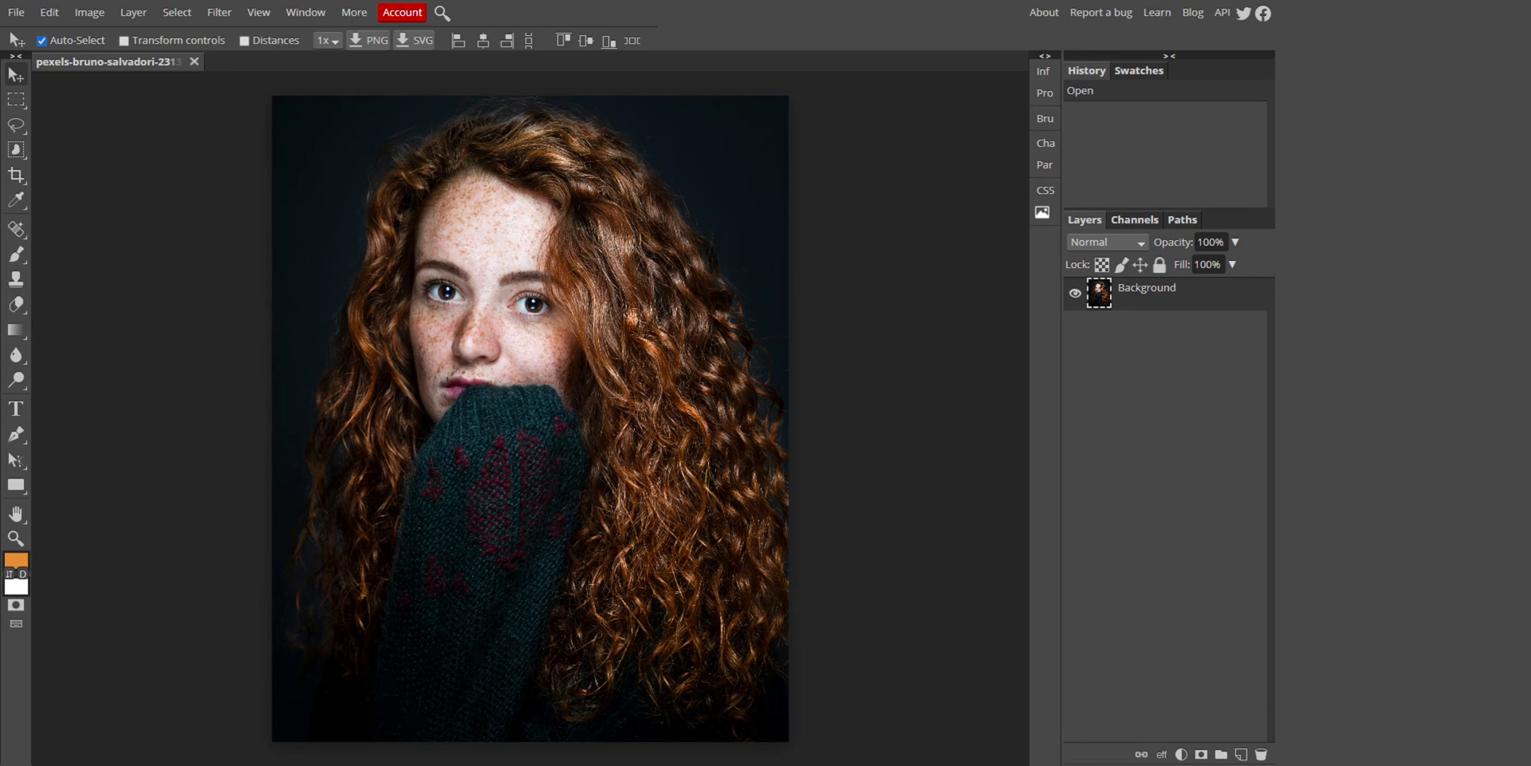
pyautogui.click(193, 63)
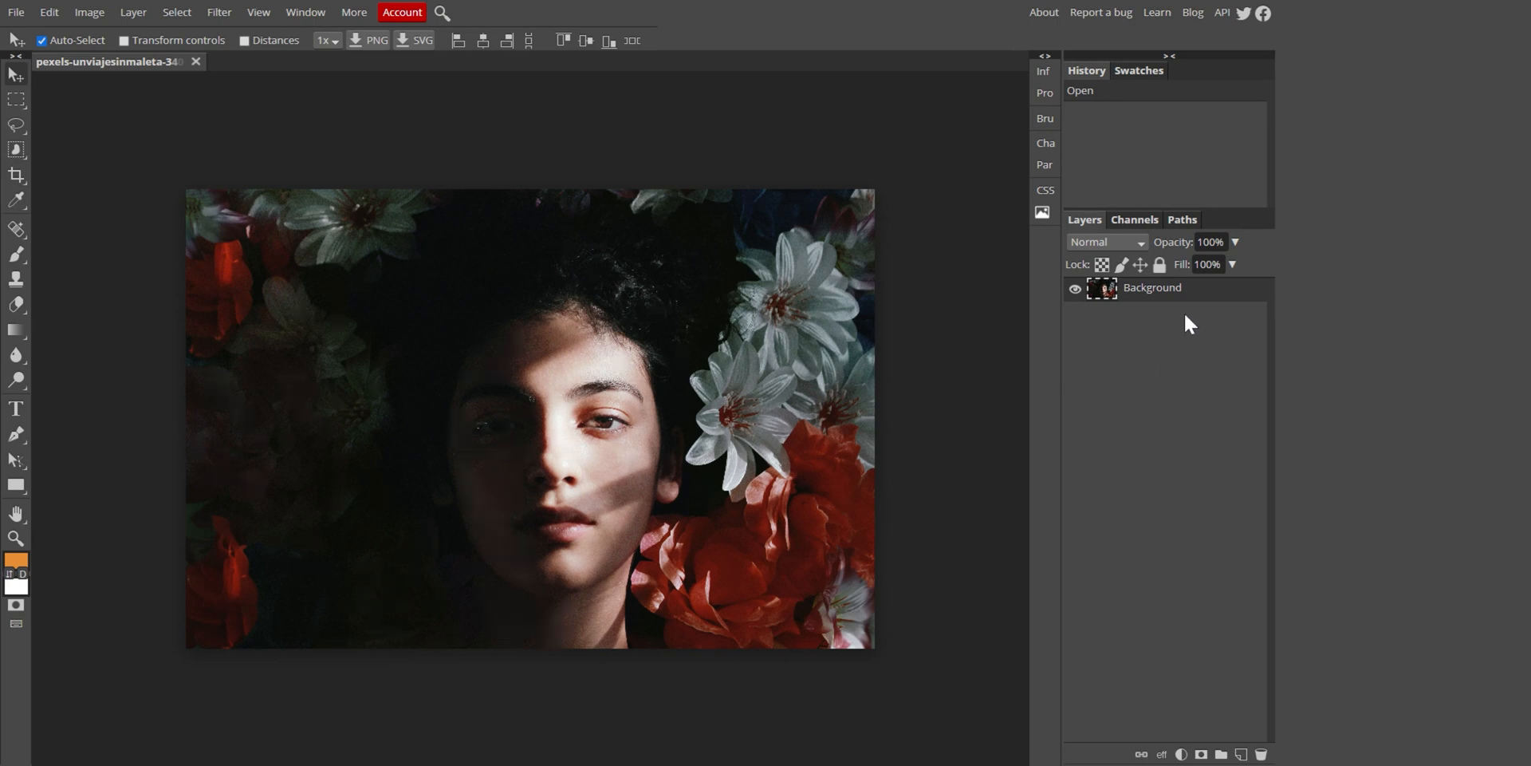
# Lock the Background layer of the flower portrait and add a new layer named "skin" above it
pyautogui.click(1161, 266)
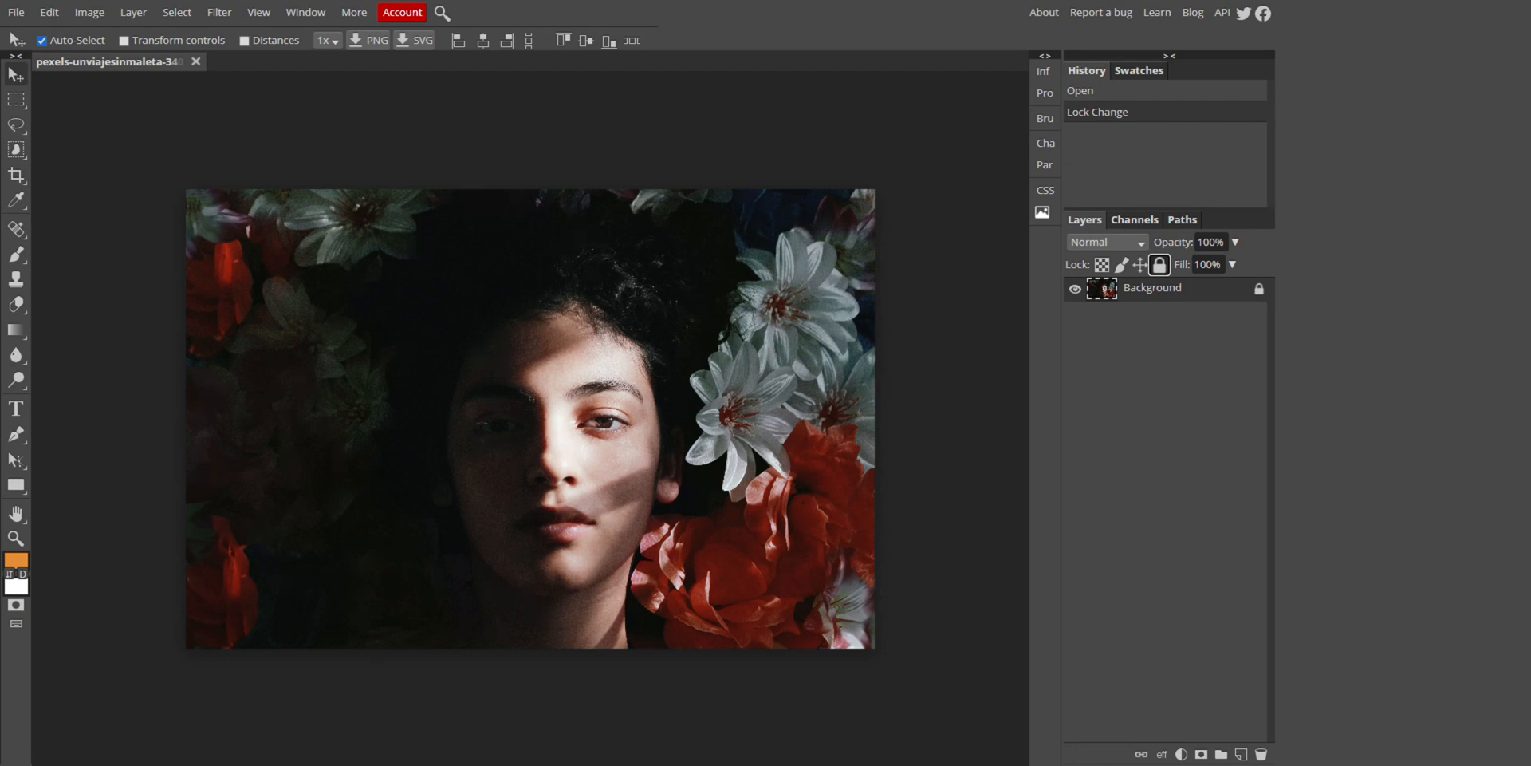
pyautogui.click(16, 125)
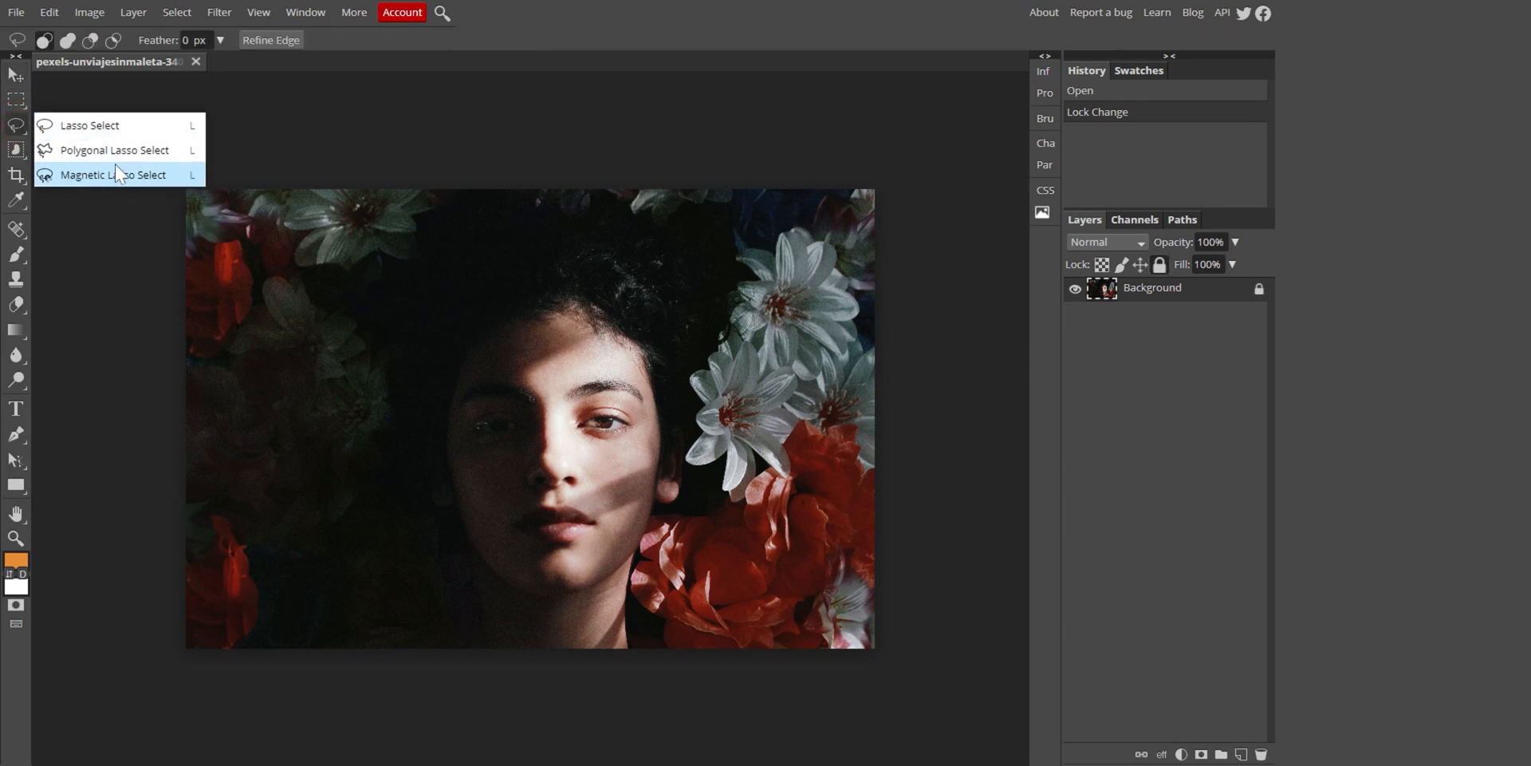
pyautogui.click(116, 151)
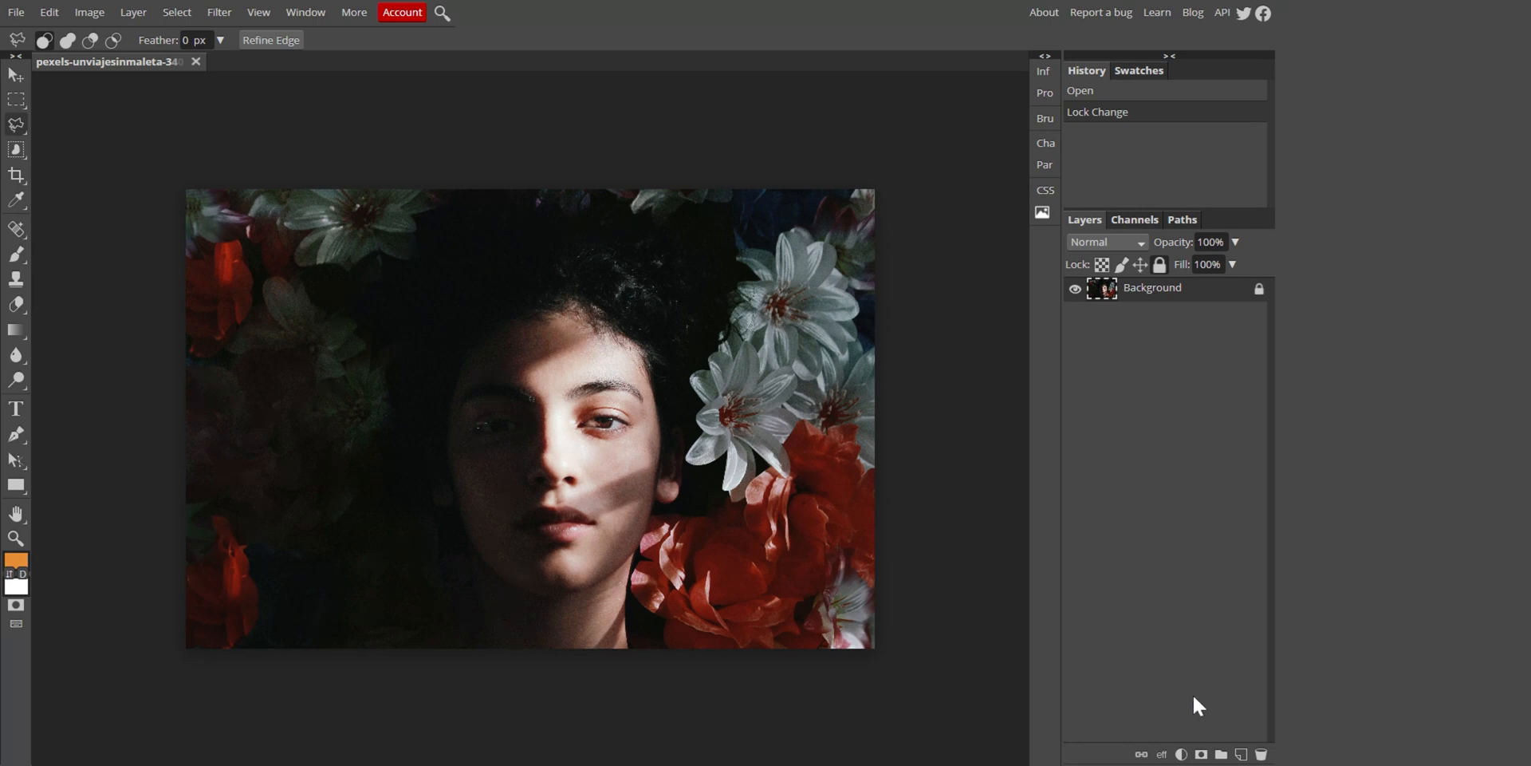
pyautogui.click(1241, 753)
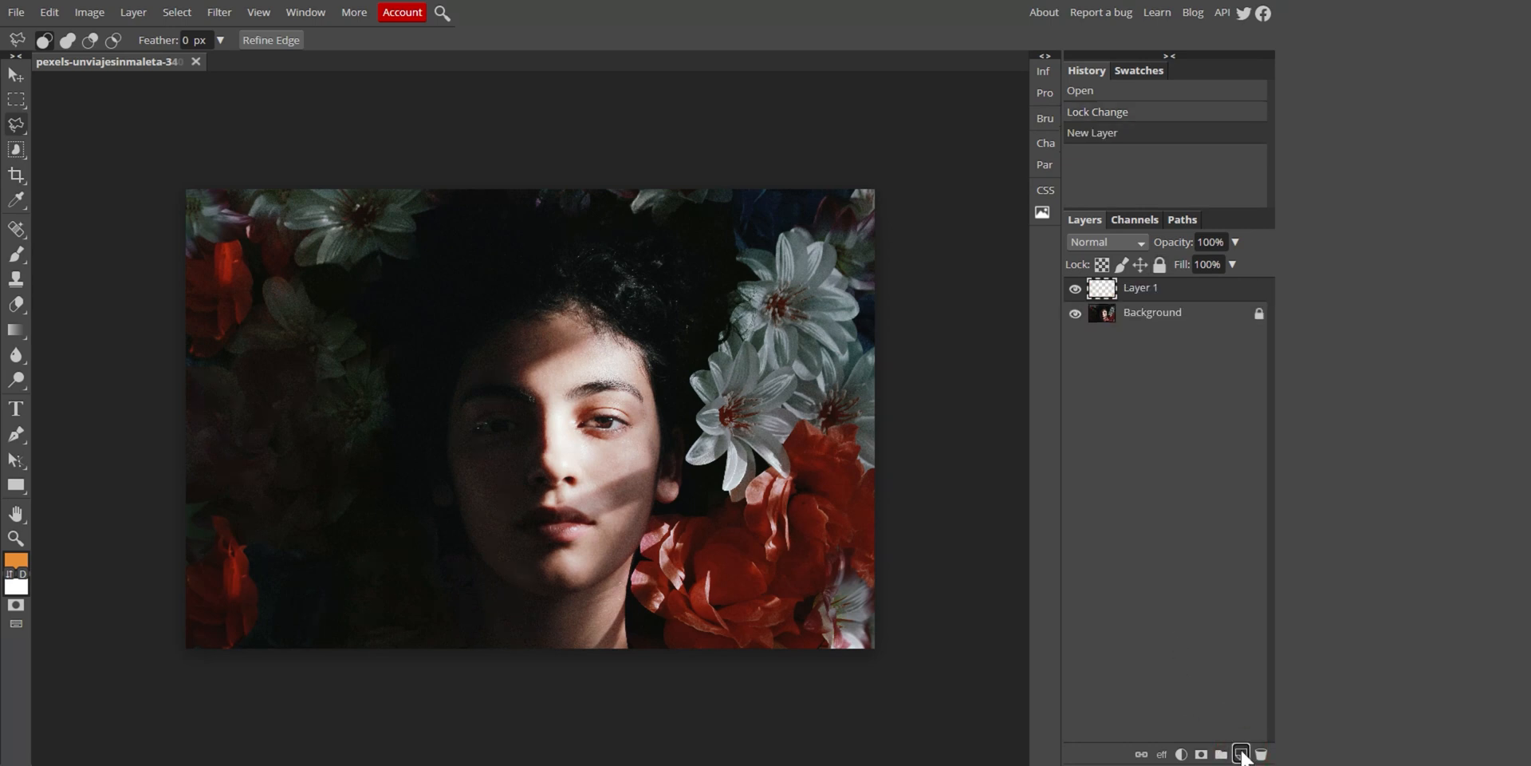
pyautogui.doubleClick(1145, 289)
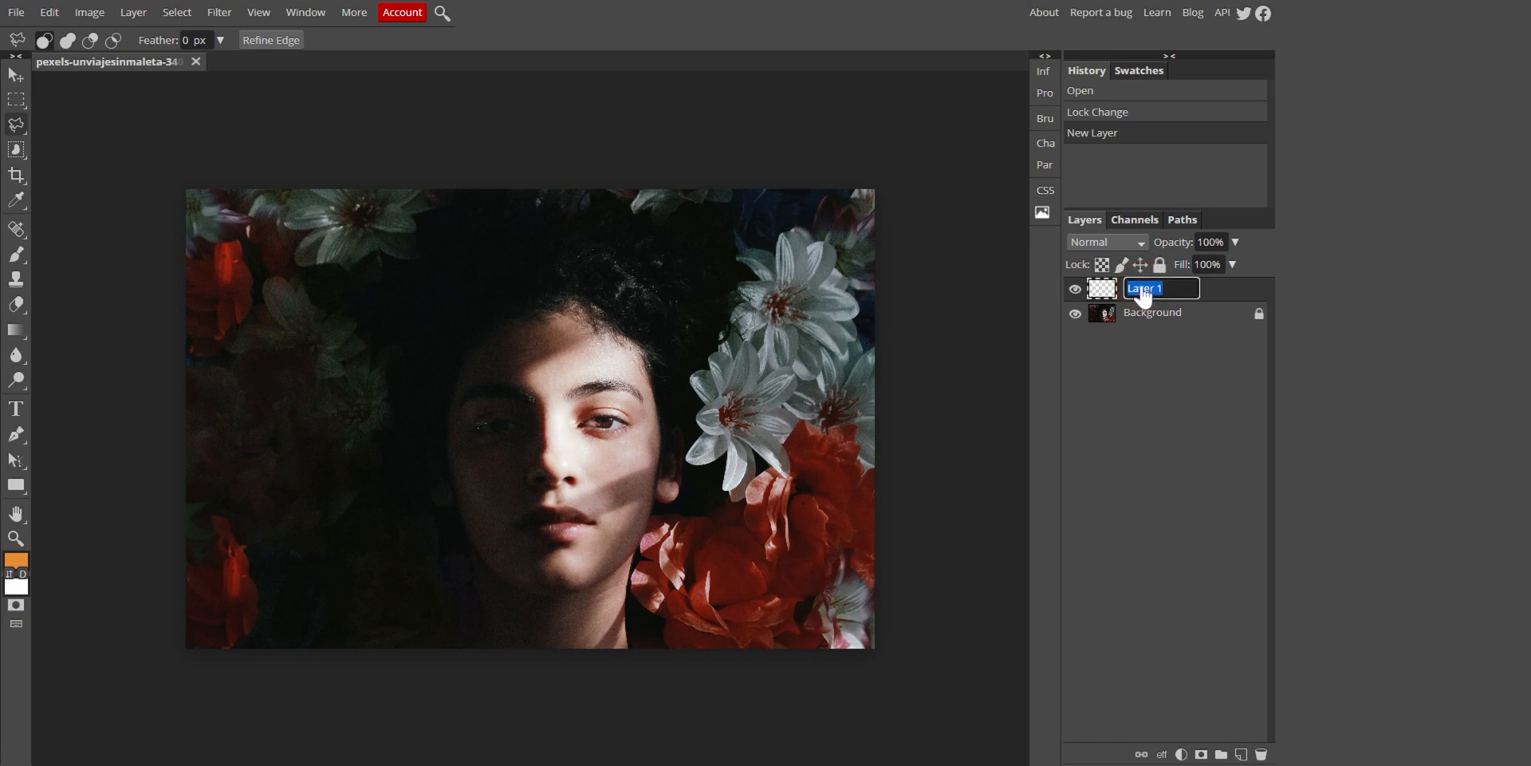
pyautogui.write('skin')
# Outline the lit side of the face and neck with a Polygonal Lasso selection, running loosely past the hair and image edge
pyautogui.click(19, 134)
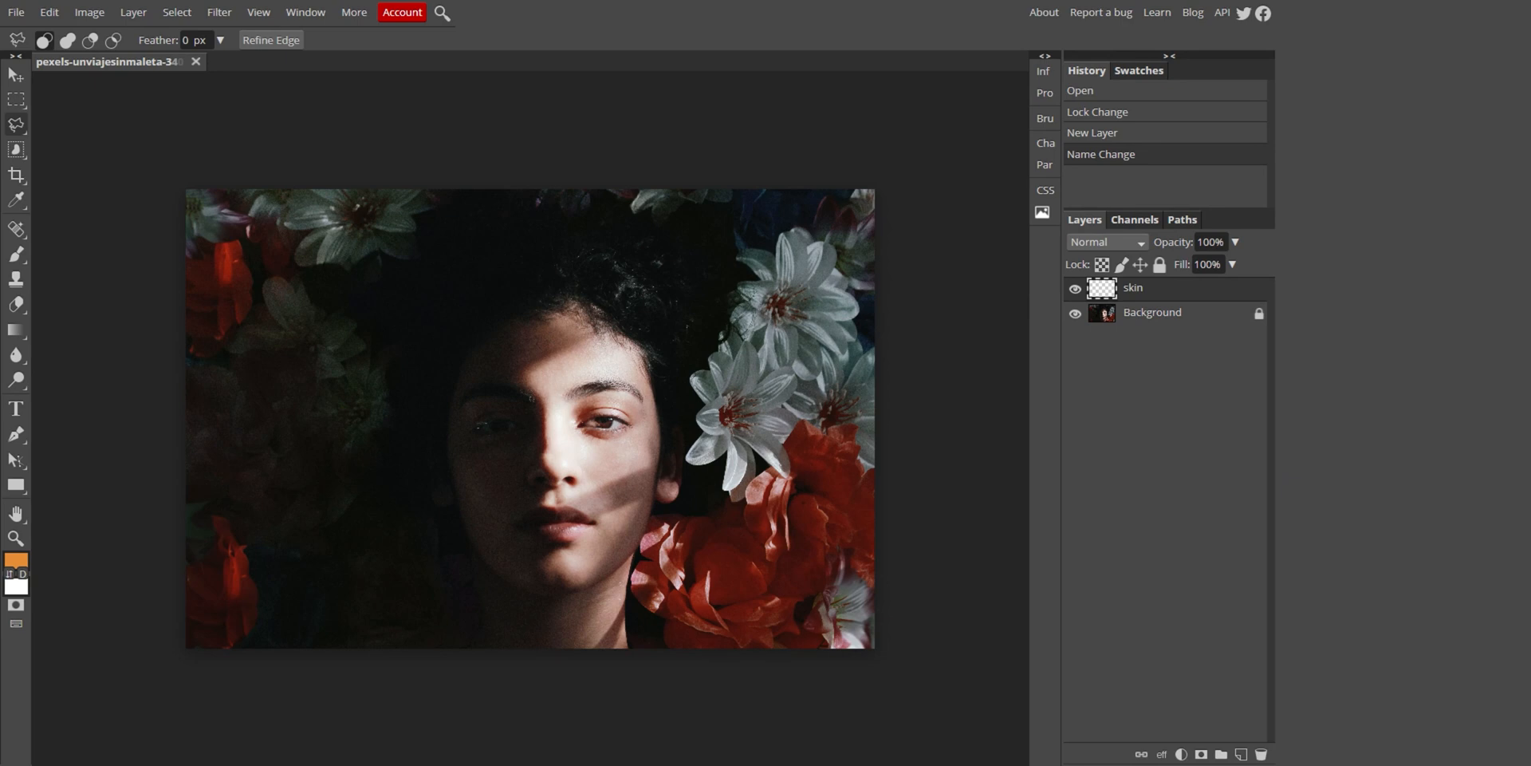
pyautogui.click(563, 284)
pyautogui.click(513, 311)
pyautogui.click(554, 339)
pyautogui.click(490, 367)
pyautogui.click(531, 446)
pyautogui.click(514, 552)
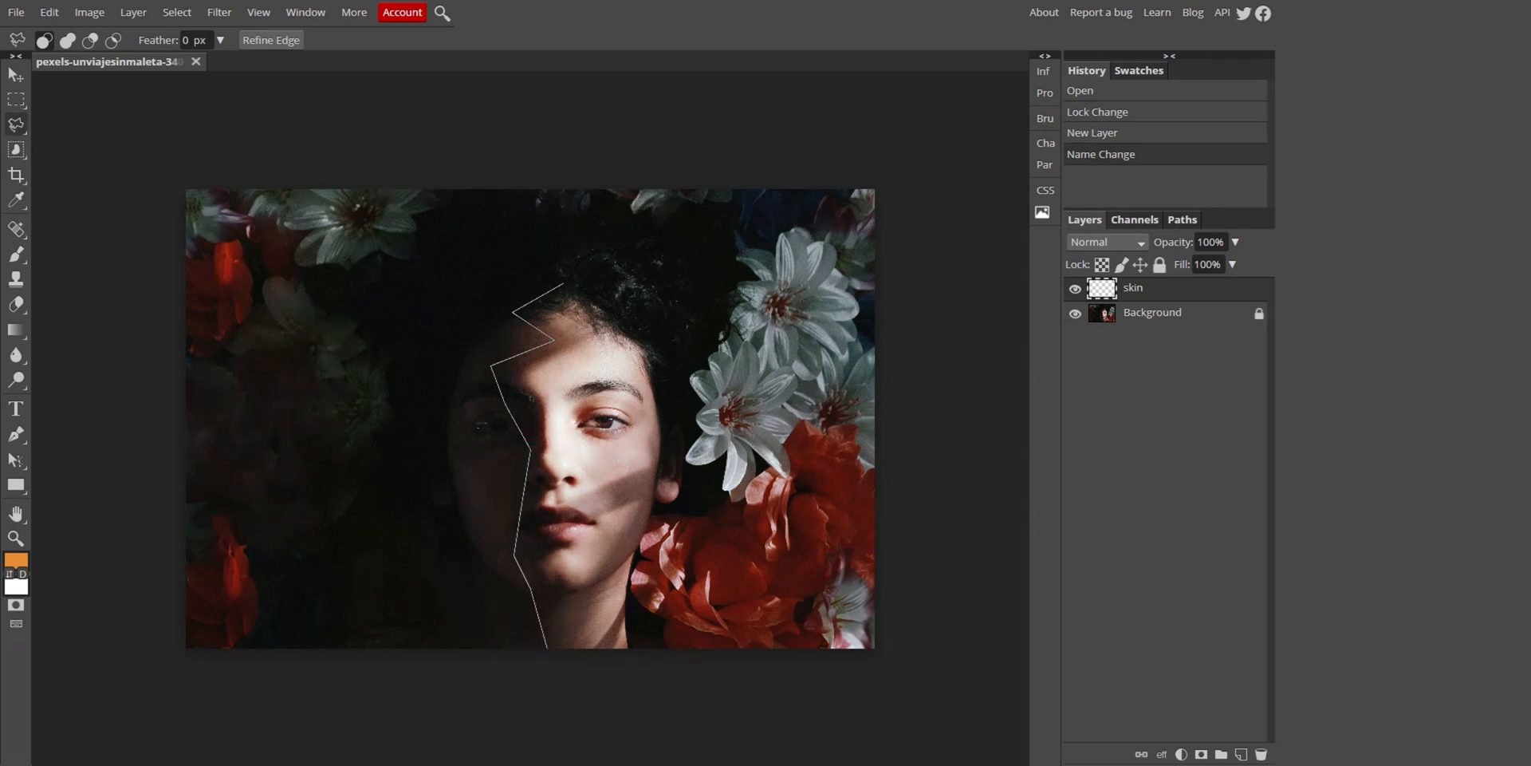
pyautogui.click(547, 648)
pyautogui.click(613, 688)
pyautogui.click(672, 648)
pyautogui.click(770, 484)
pyautogui.click(754, 368)
pyautogui.click(672, 292)
pyautogui.click(599, 275)
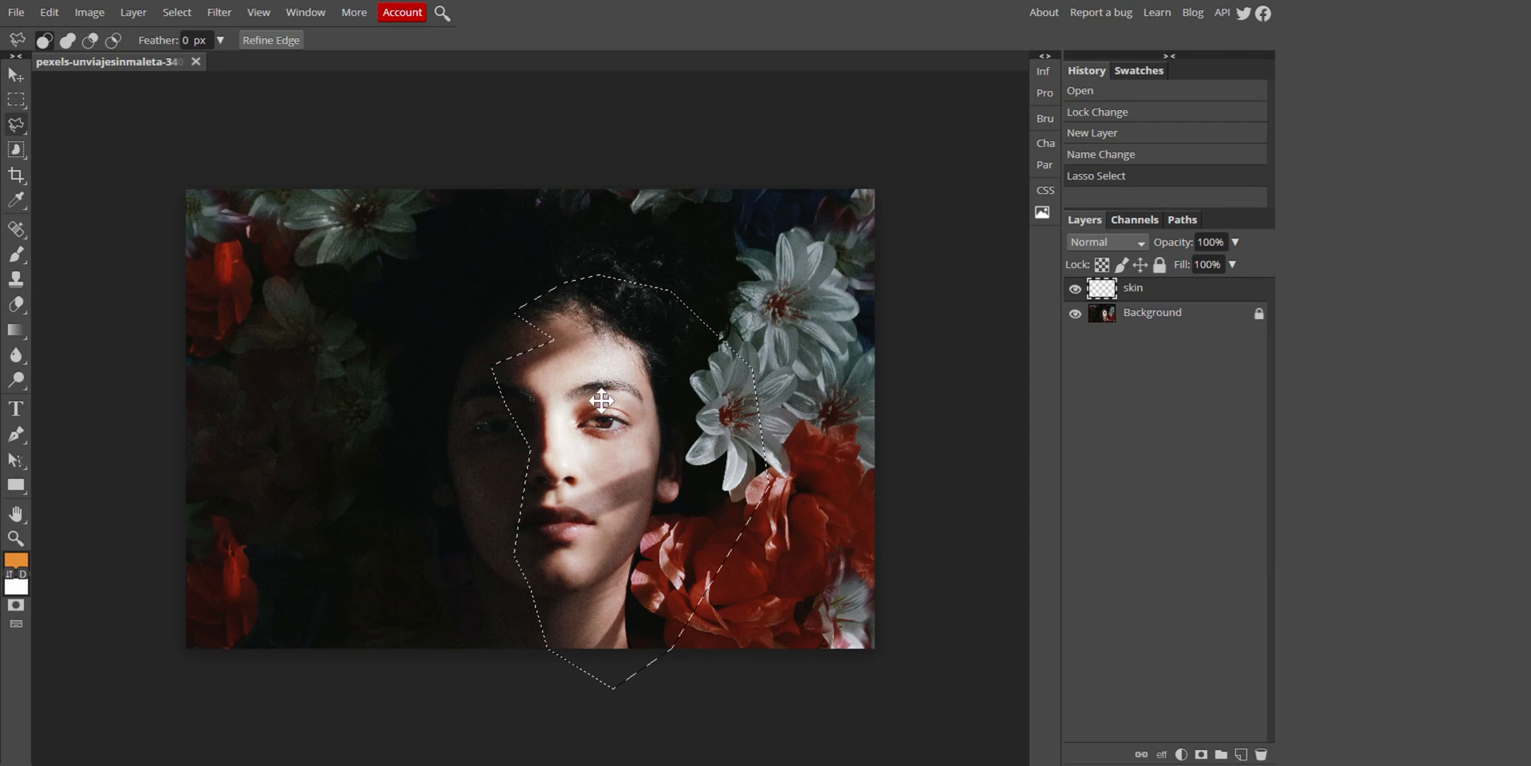
# Set the eyedropper sample size to 5x5 and sample the bright forehead skin tone (d7ccc7) as the foreground colour
pyautogui.click(16, 200)
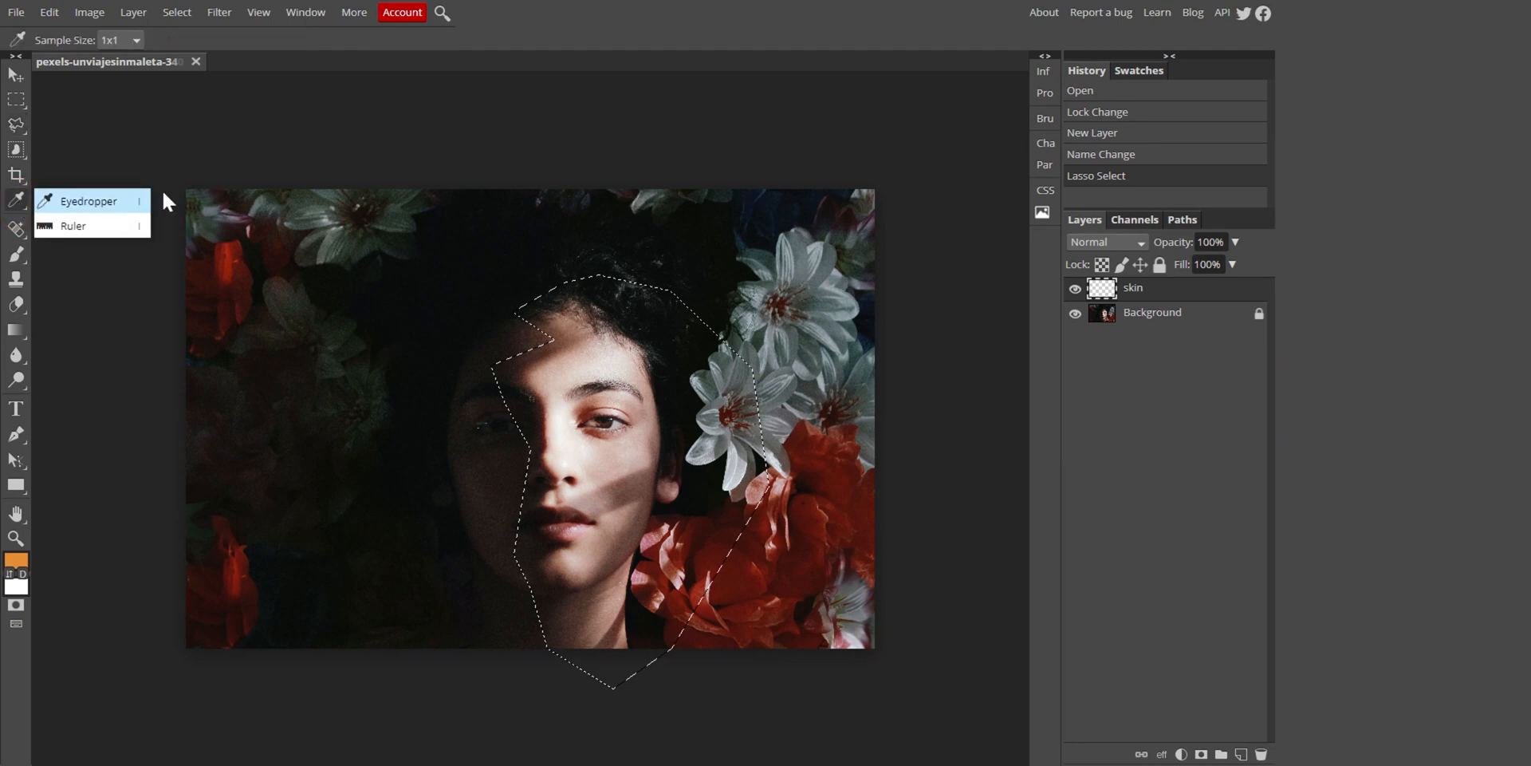
pyautogui.click(137, 38)
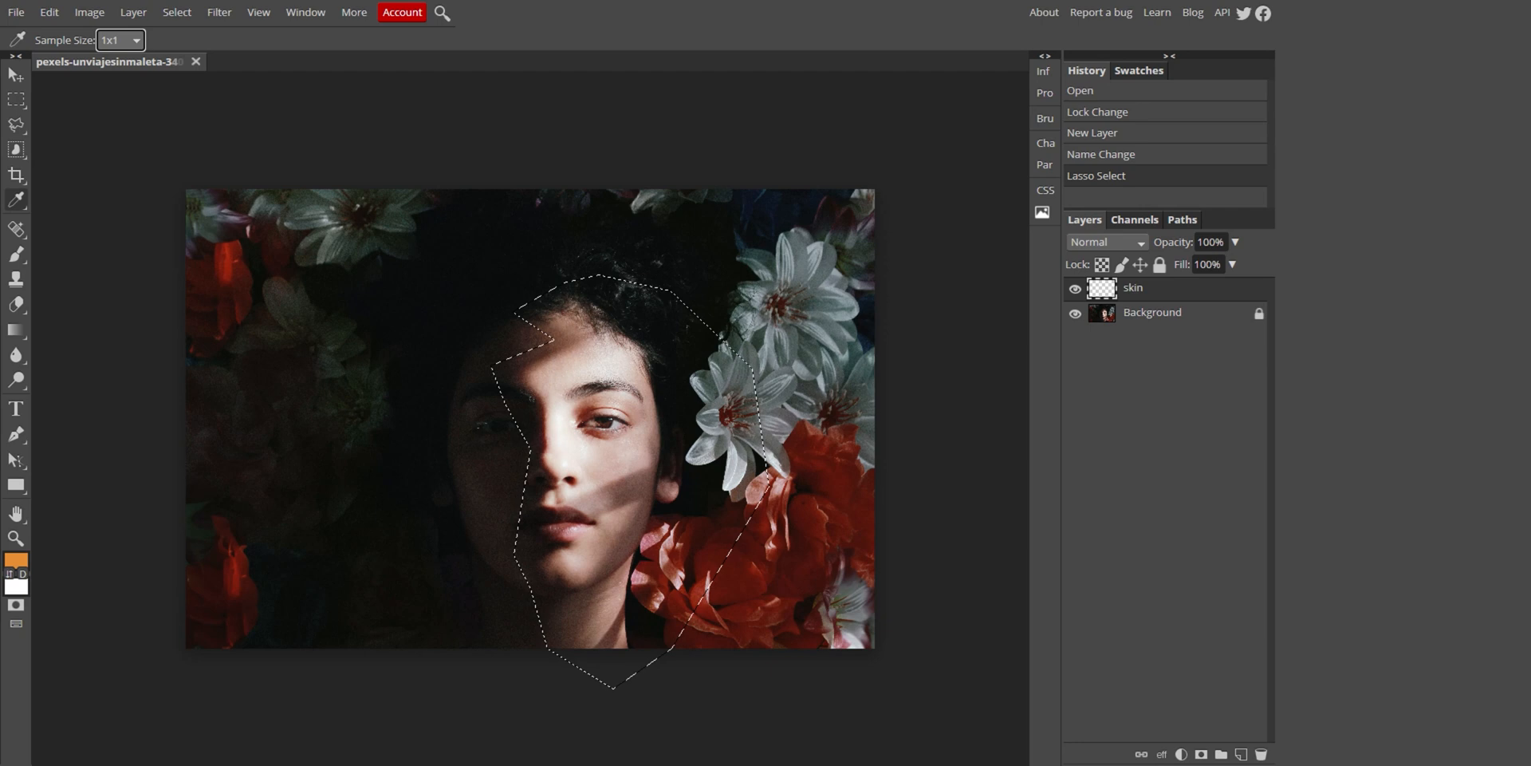
pyautogui.click(118, 86)
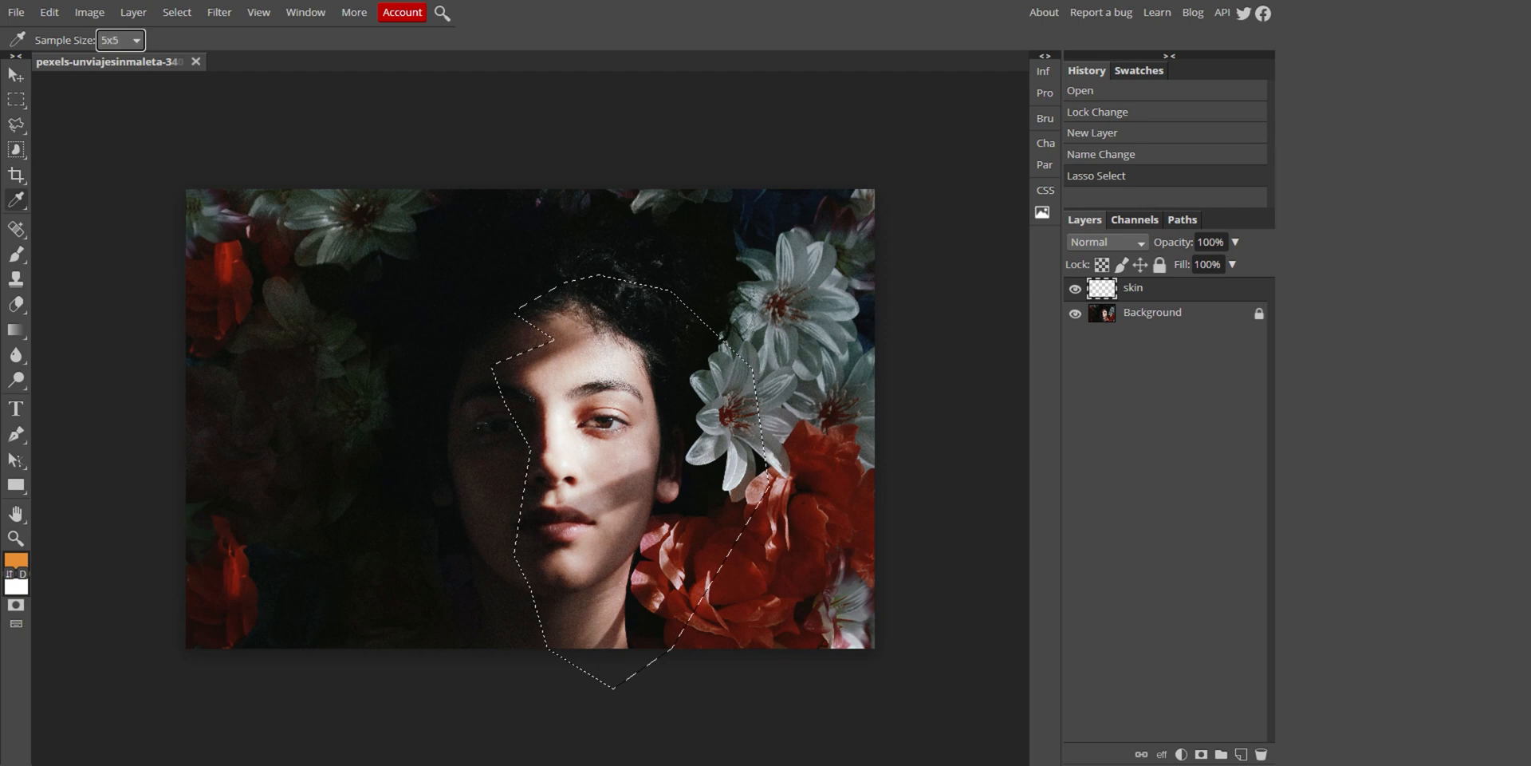
pyautogui.click(600, 359)
pyautogui.click(16, 559)
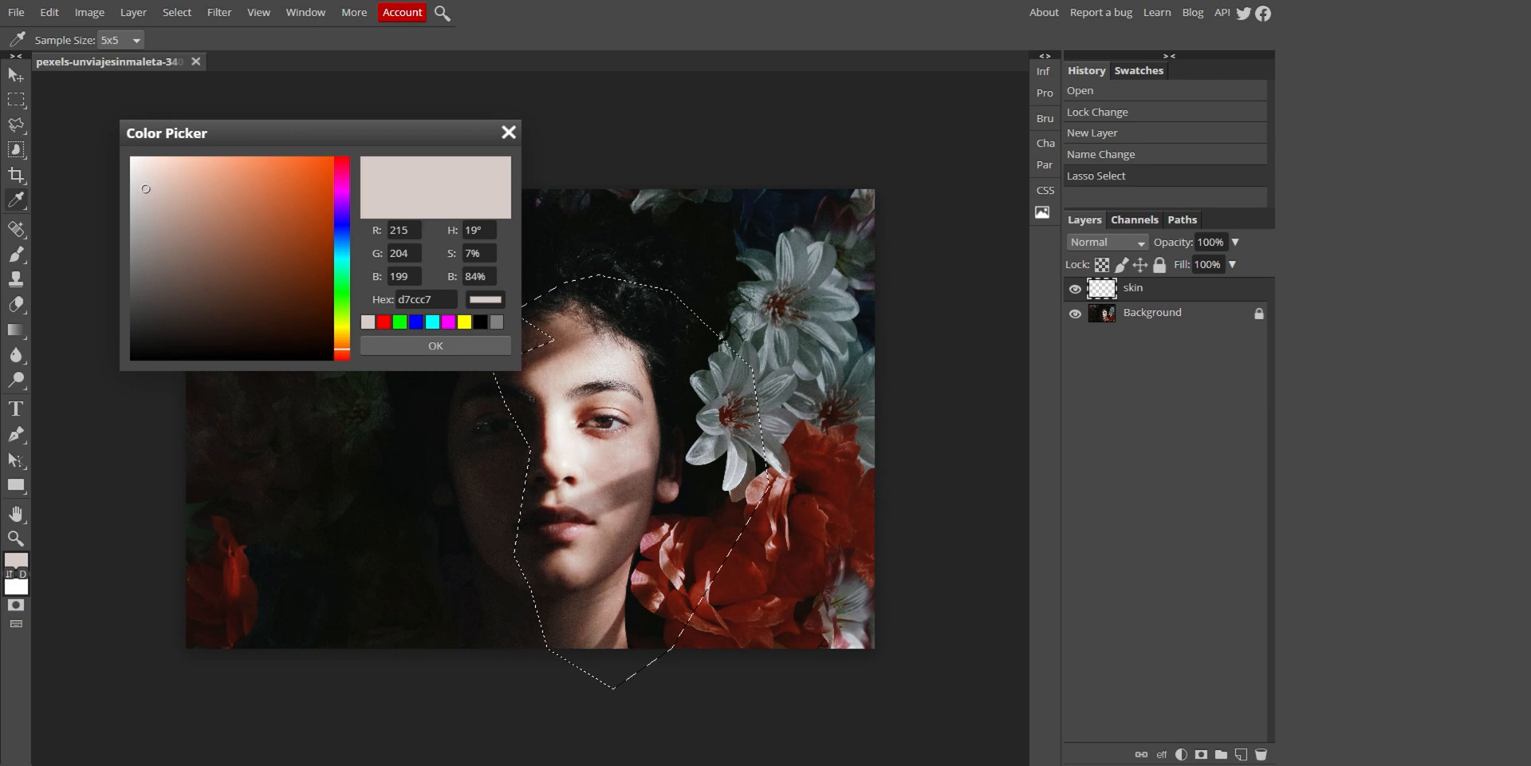
pyautogui.click(460, 343)
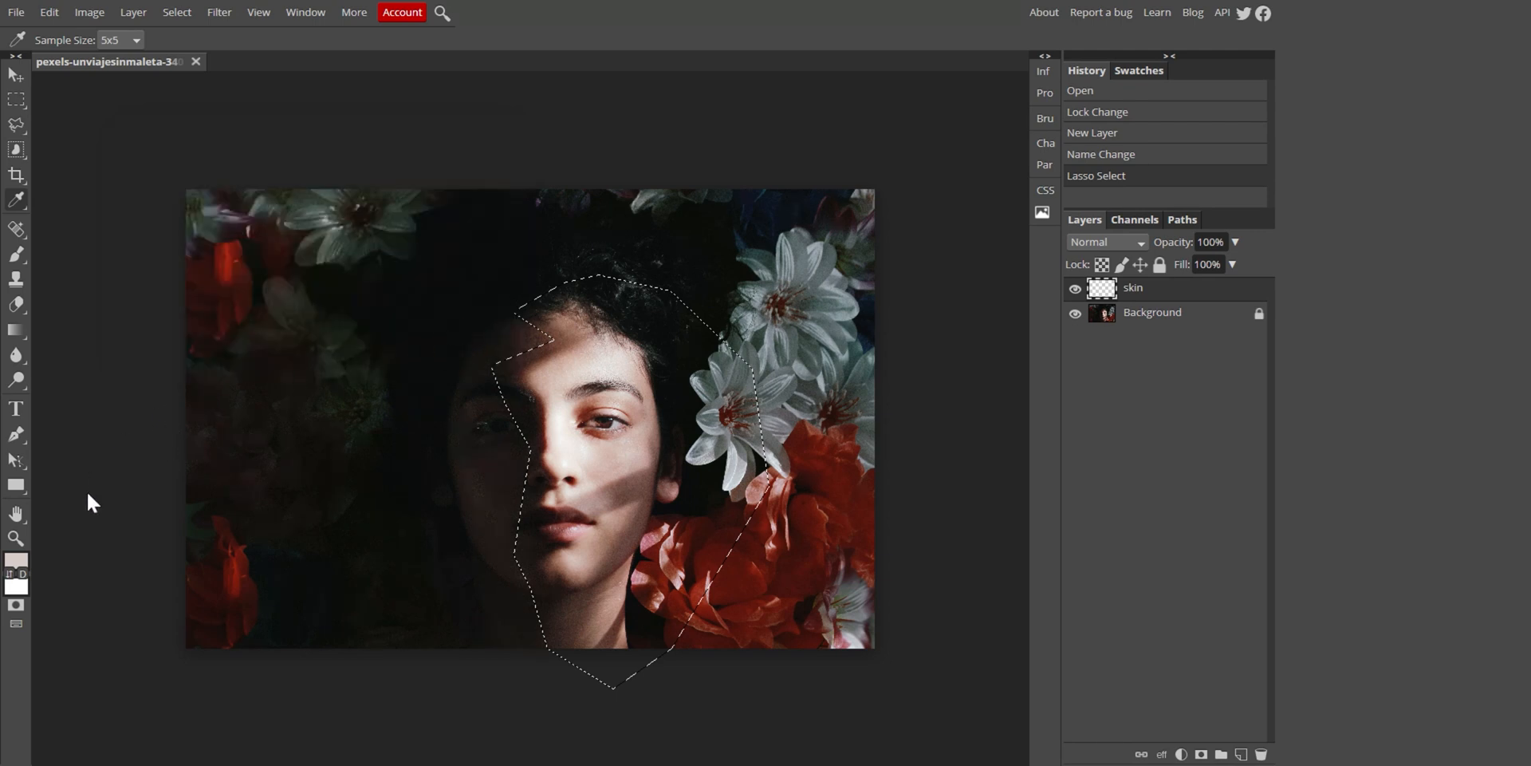
# Fill the selection on the skin layer with the foreground colour at 100% opacity, and deselect
pyautogui.click(52, 11)
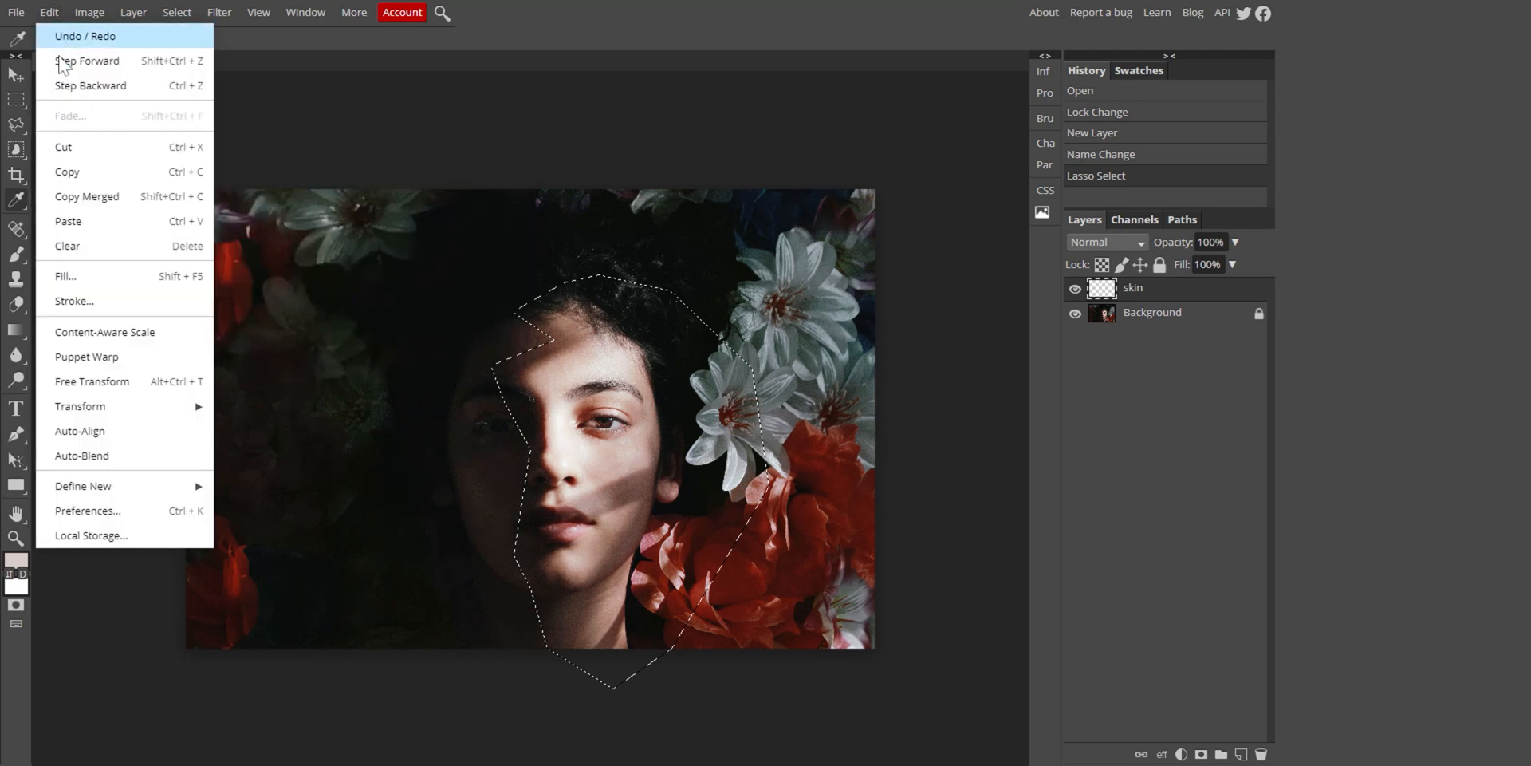
pyautogui.click(103, 278)
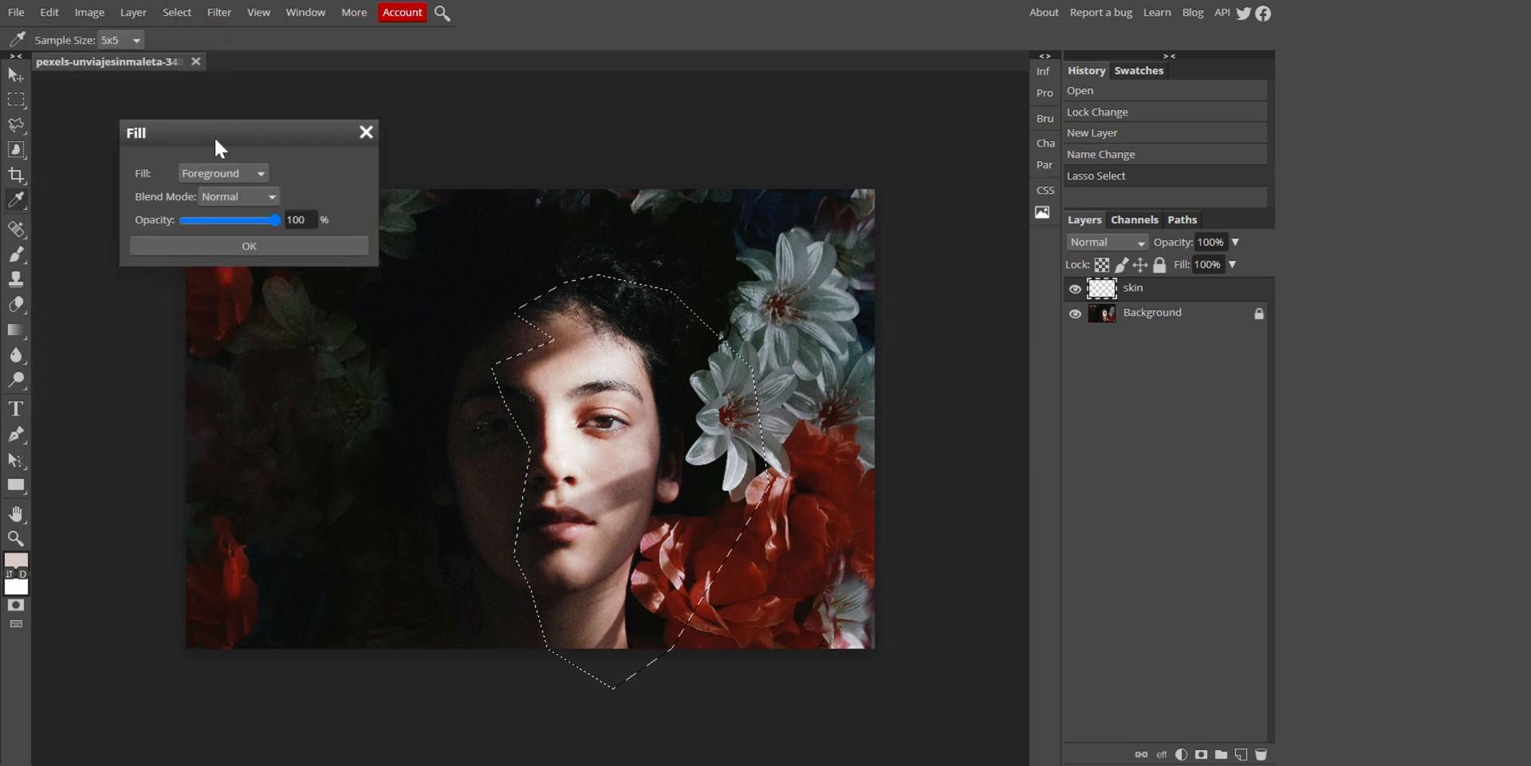
pyautogui.click(230, 246)
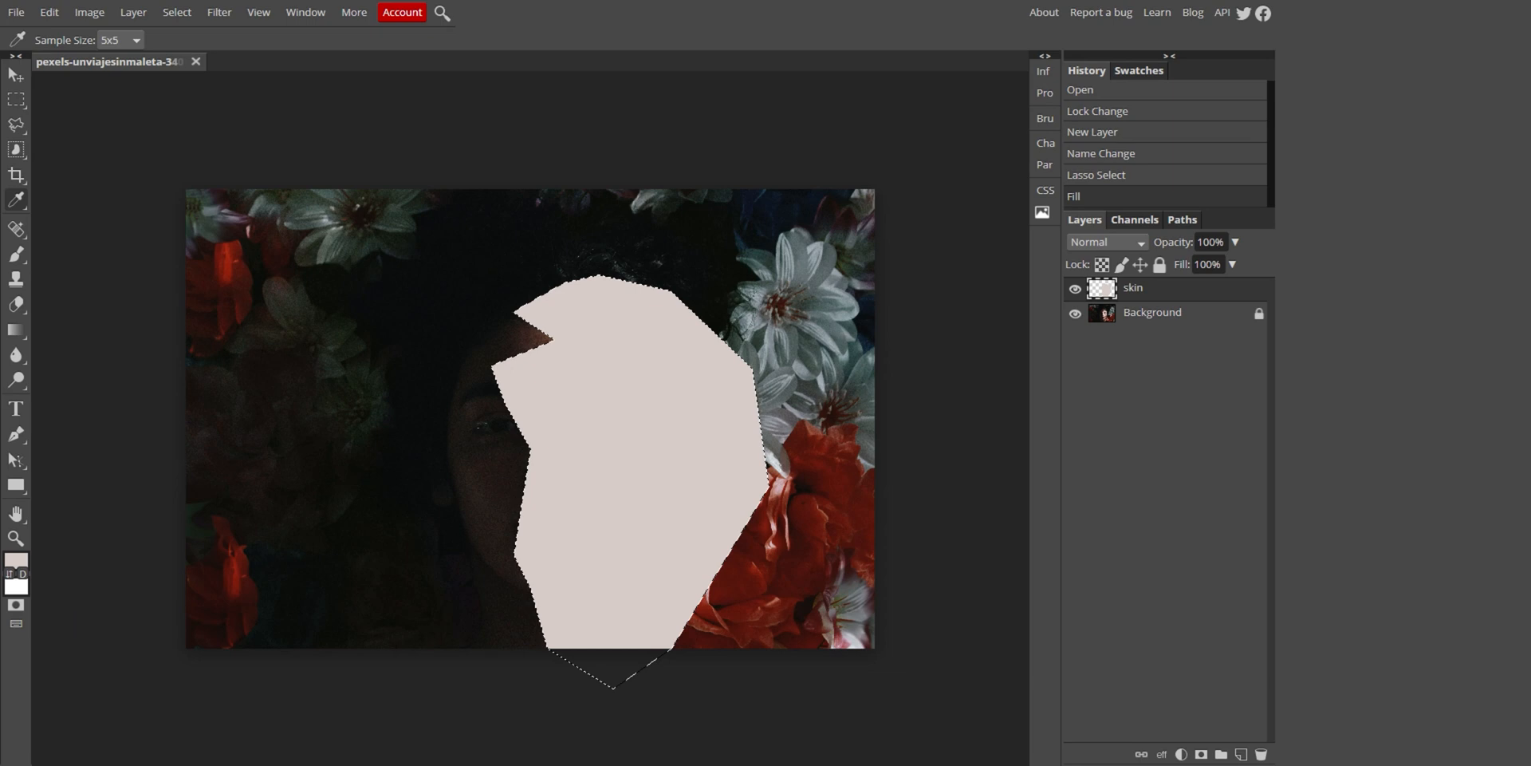
pyautogui.hotkey('ctrl', 'd')
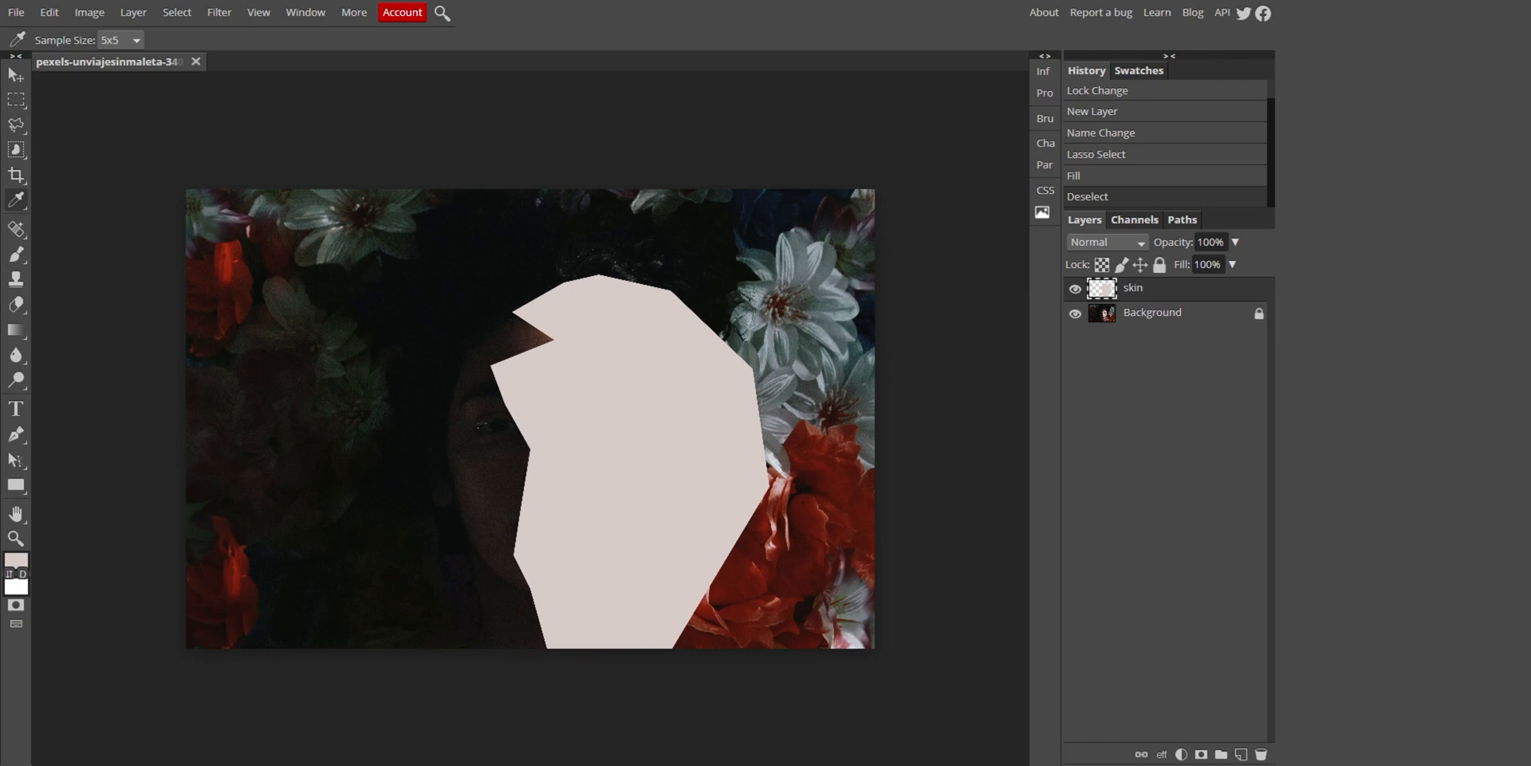
# Hide and lock the skin layer, and add a new layer named "skin shadow" above it
pyautogui.click(1071, 292)
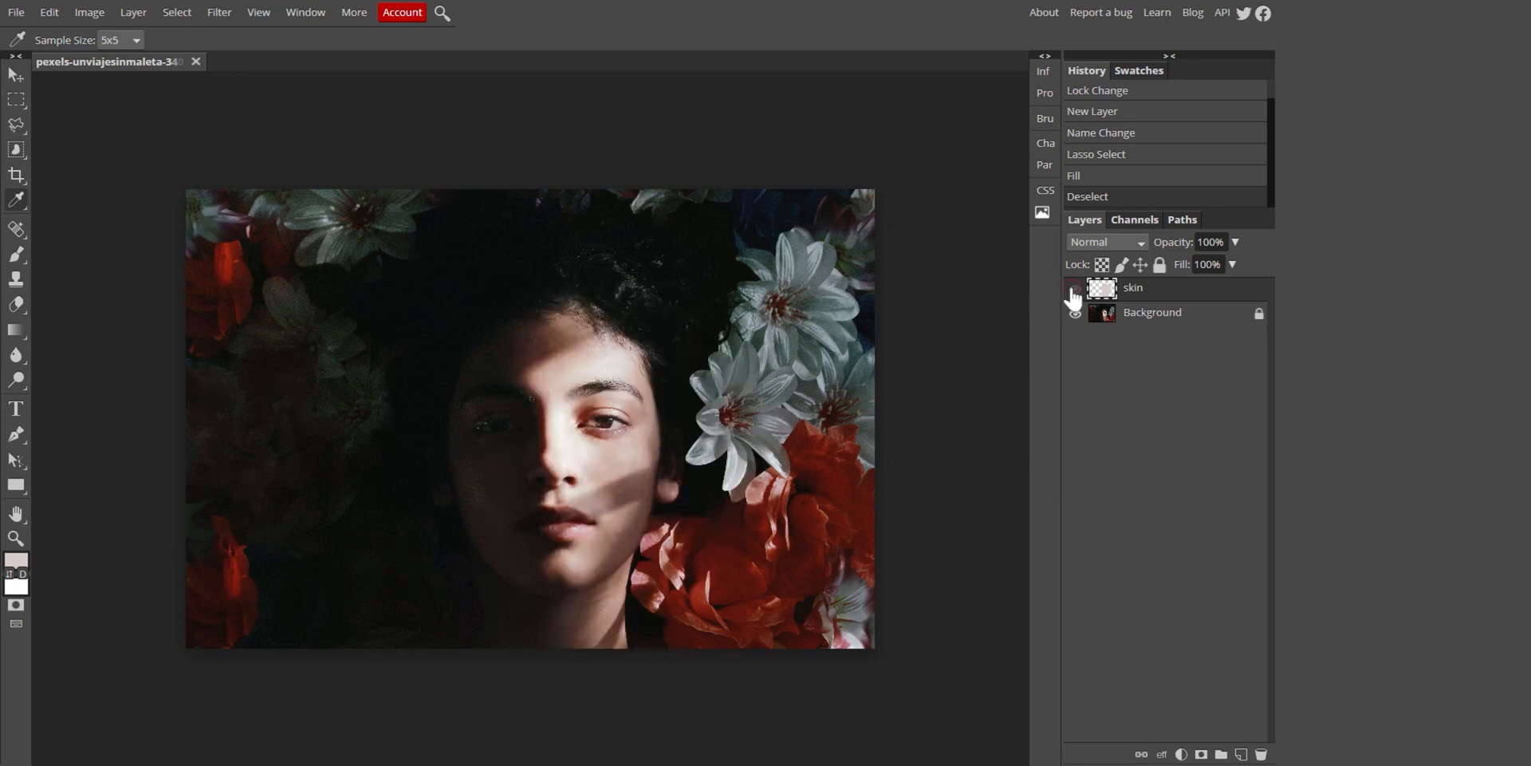
pyautogui.click(1160, 266)
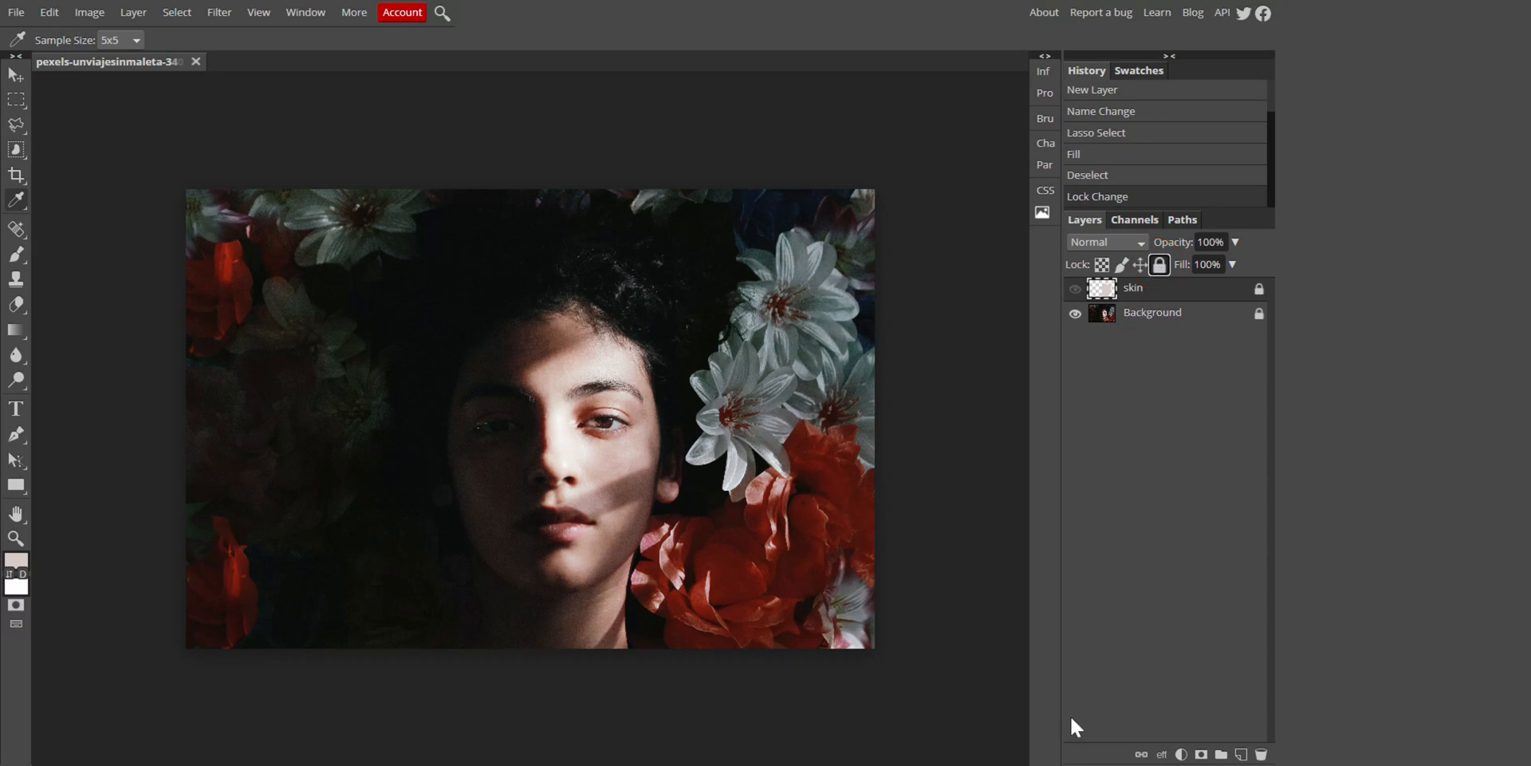
pyautogui.click(1241, 753)
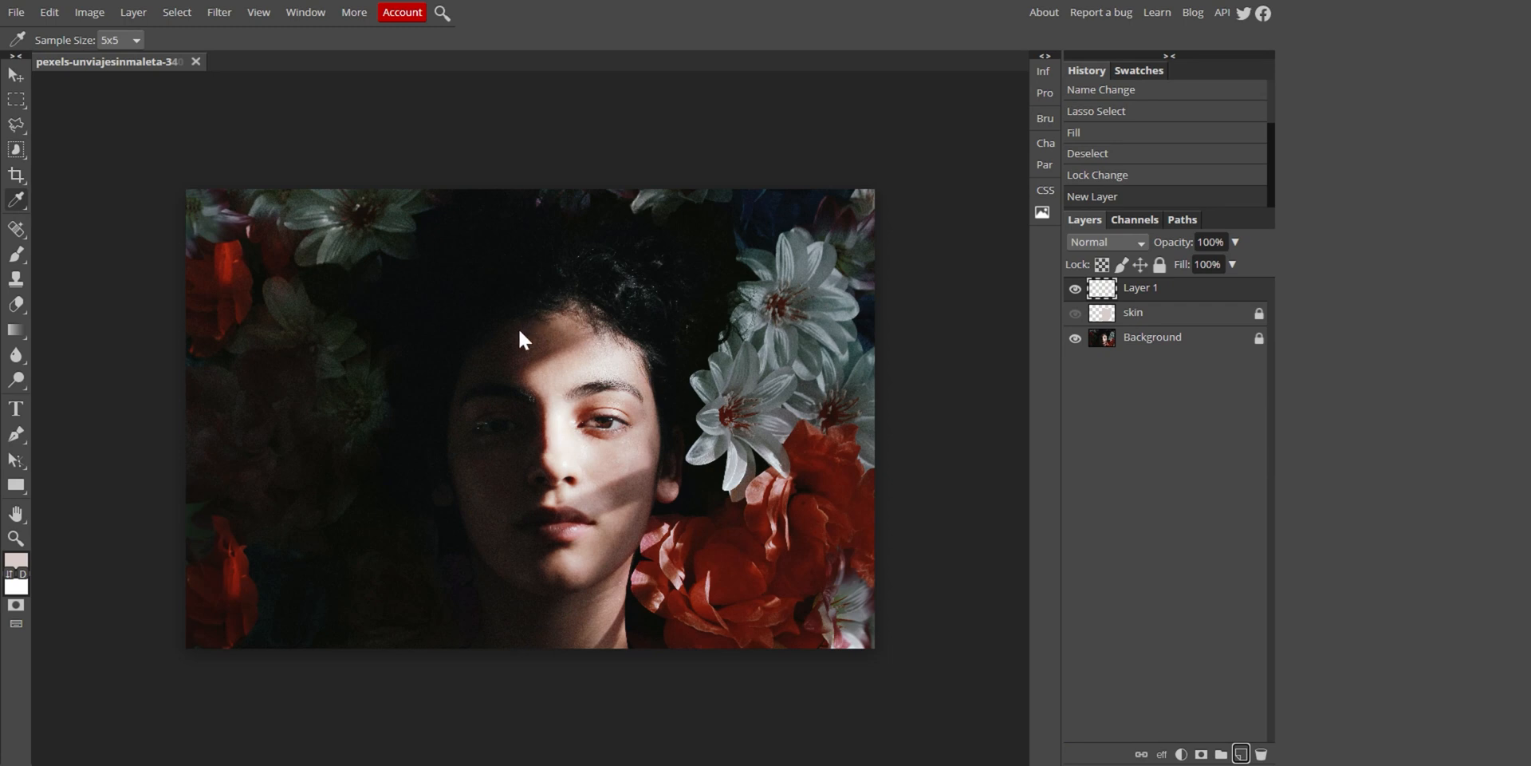
pyautogui.doubleClick(1145, 289)
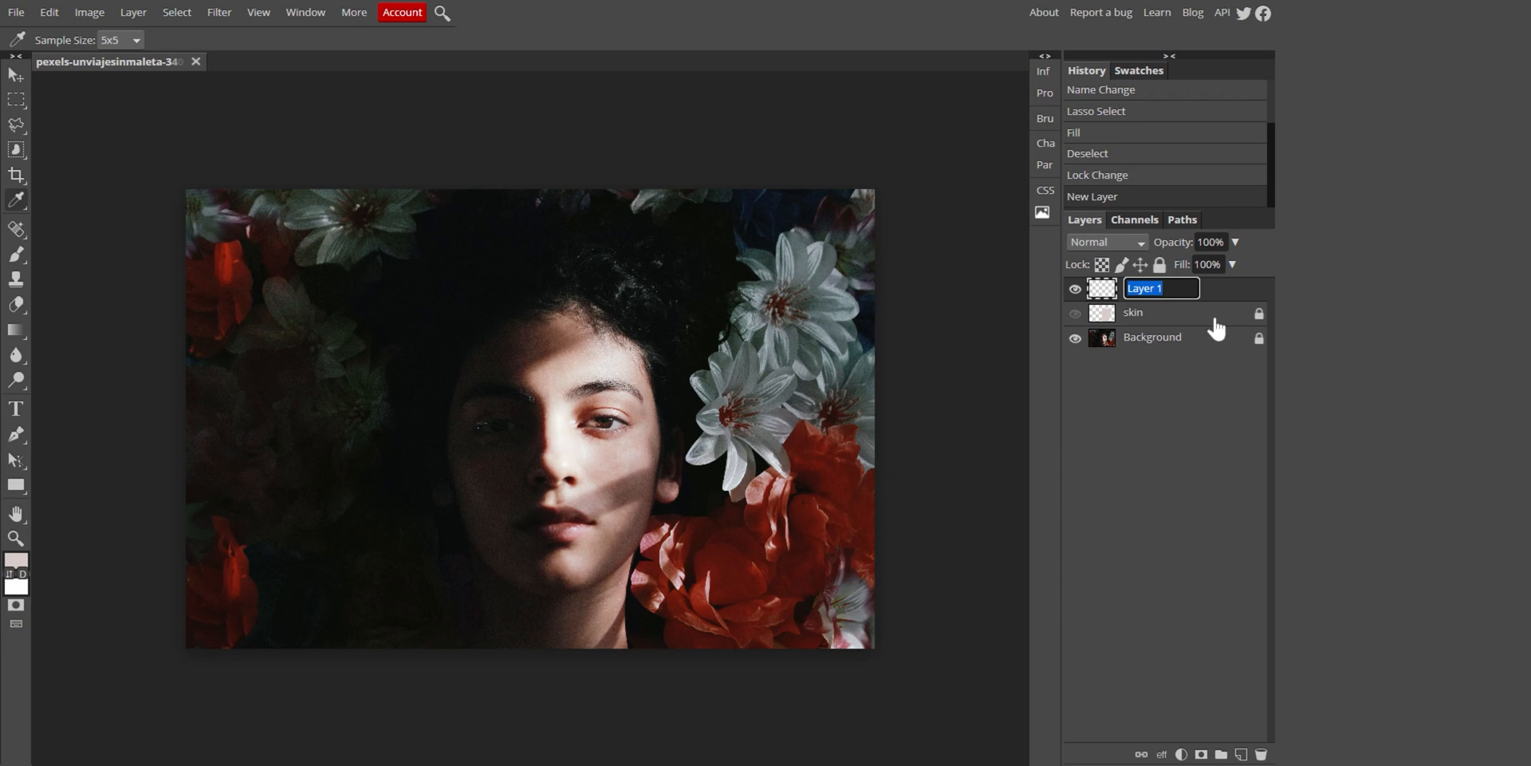
pyautogui.write('skin shadow')
# Outline the shadowed side of the face and neck with a Polygonal Lasso selection, following the shadow edge through forehead, nose and lips
pyautogui.click(17, 125)
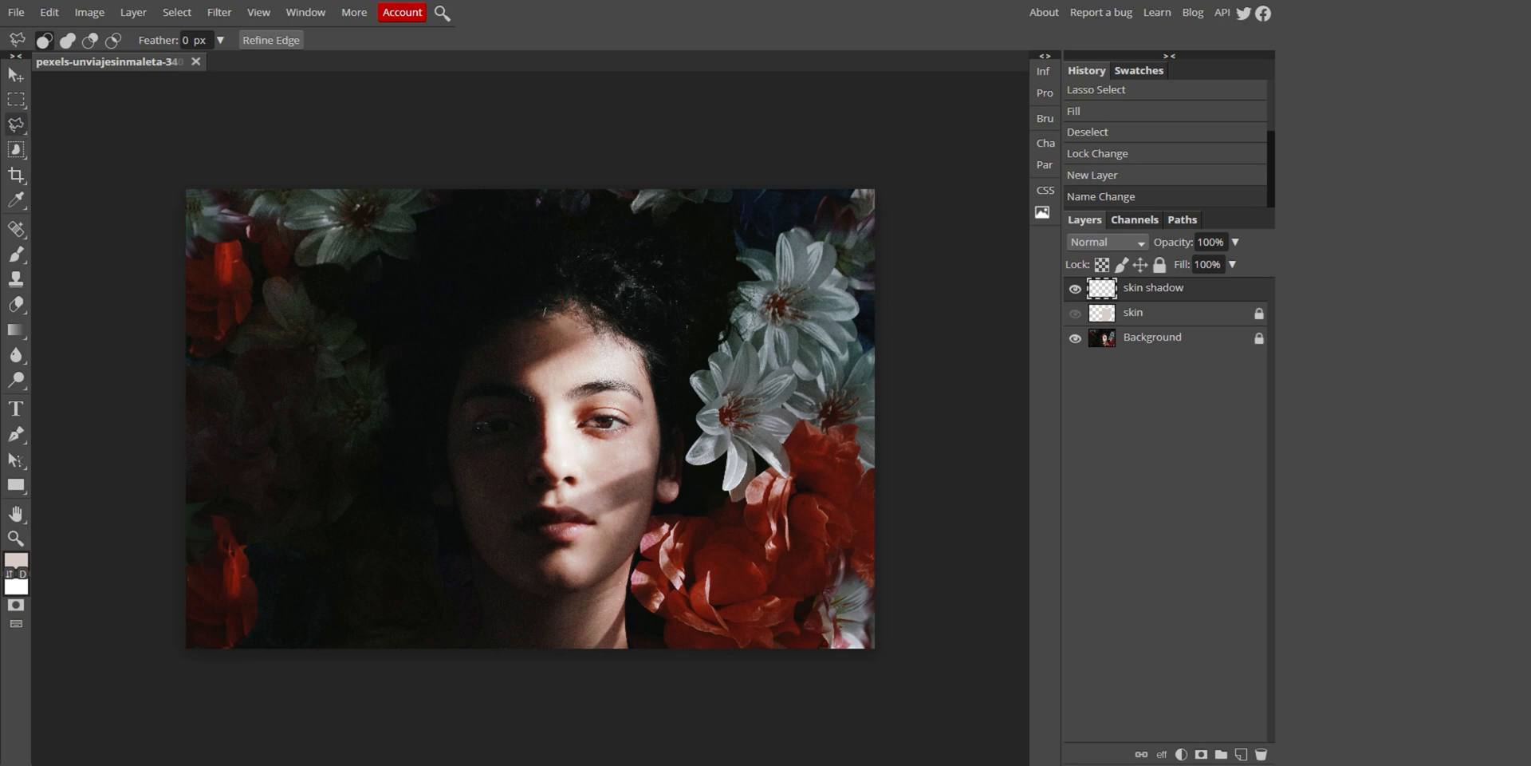
pyautogui.click(543, 320)
pyautogui.click(558, 328)
pyautogui.click(524, 377)
pyautogui.click(561, 482)
pyautogui.click(571, 545)
pyautogui.click(546, 562)
pyautogui.click(587, 594)
pyautogui.click(567, 661)
pyautogui.click(435, 696)
pyautogui.click(326, 656)
pyautogui.click(345, 380)
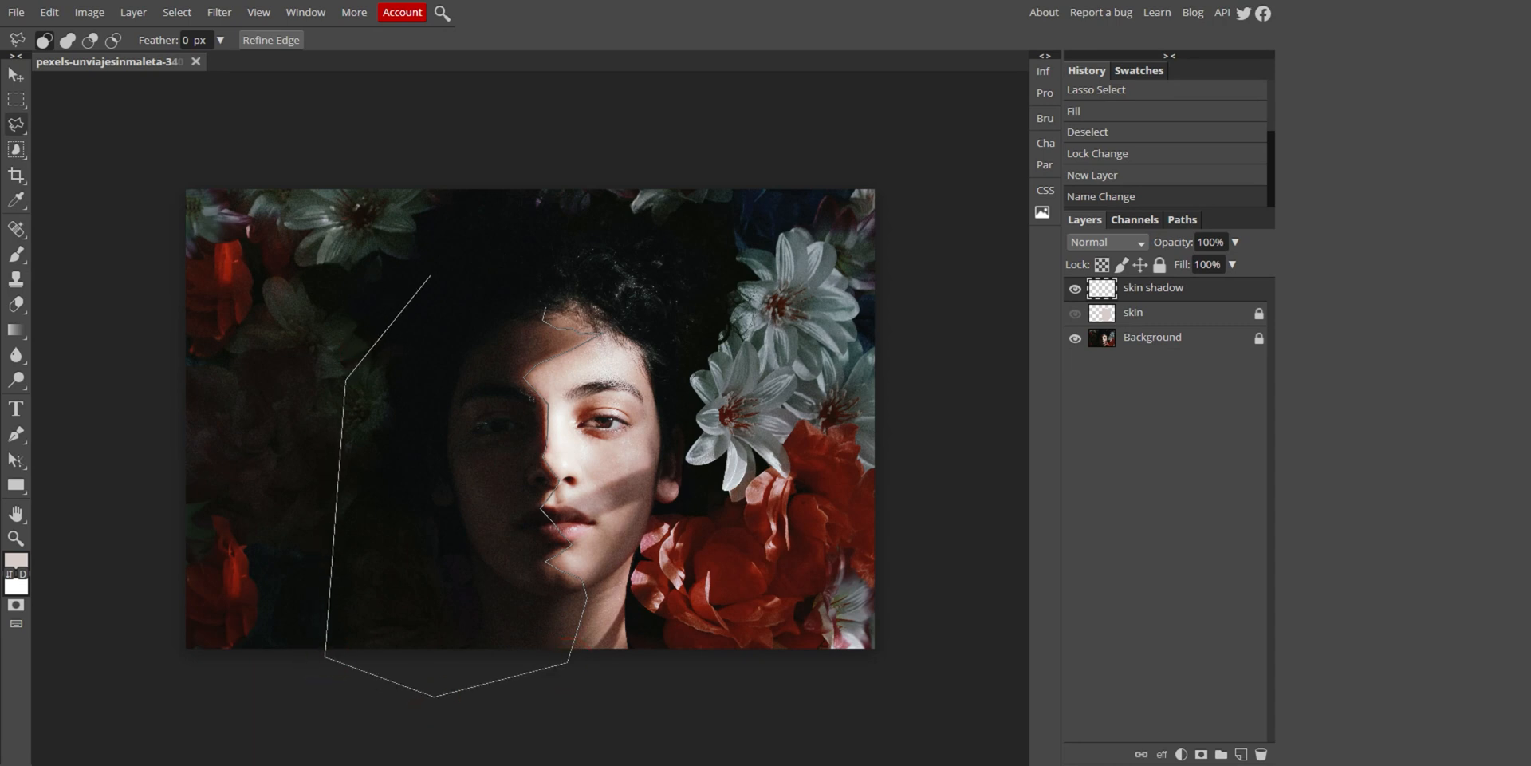
pyautogui.doubleClick(430, 275)
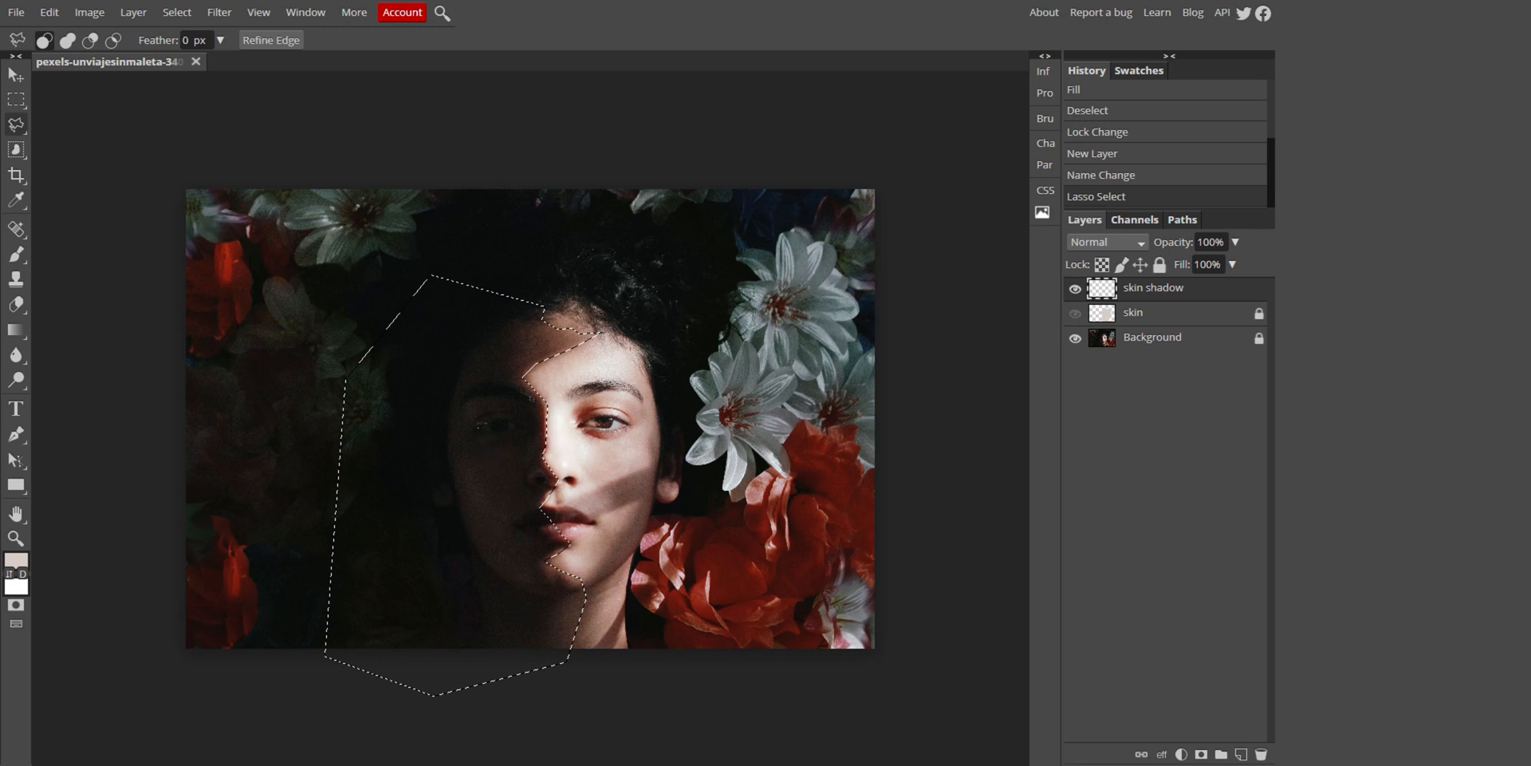
# Add the shadow areas across the cheek, jaw, neck and ear to the existing polygonal selection
pyautogui.click(68, 41)
pyautogui.click(658, 415)
pyautogui.click(648, 437)
pyautogui.click(535, 519)
pyautogui.click(546, 541)
pyautogui.click(564, 664)
pyautogui.click(662, 503)
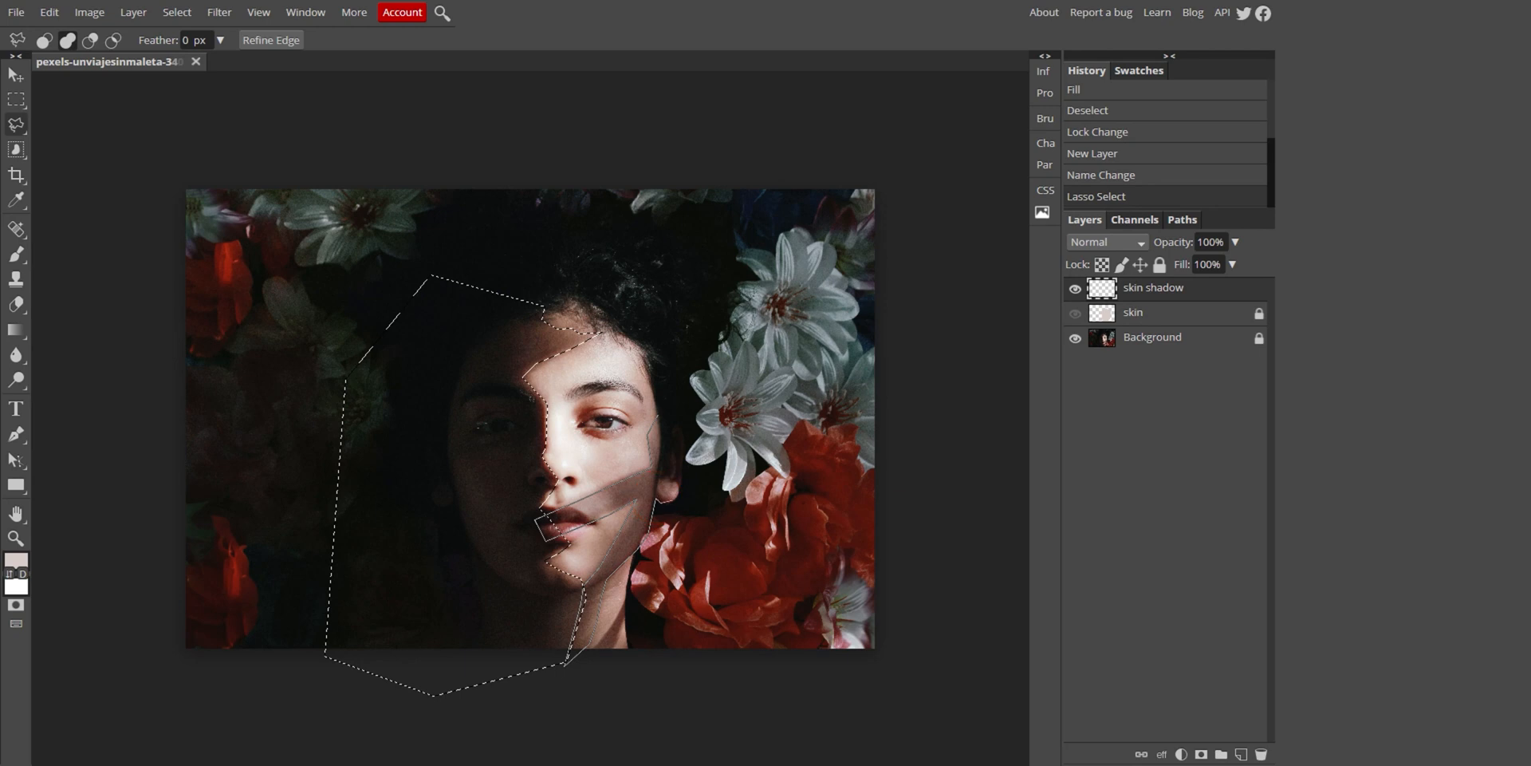
pyautogui.click(675, 500)
pyautogui.click(682, 484)
pyautogui.click(678, 476)
pyautogui.click(670, 473)
pyautogui.doubleClick(661, 417)
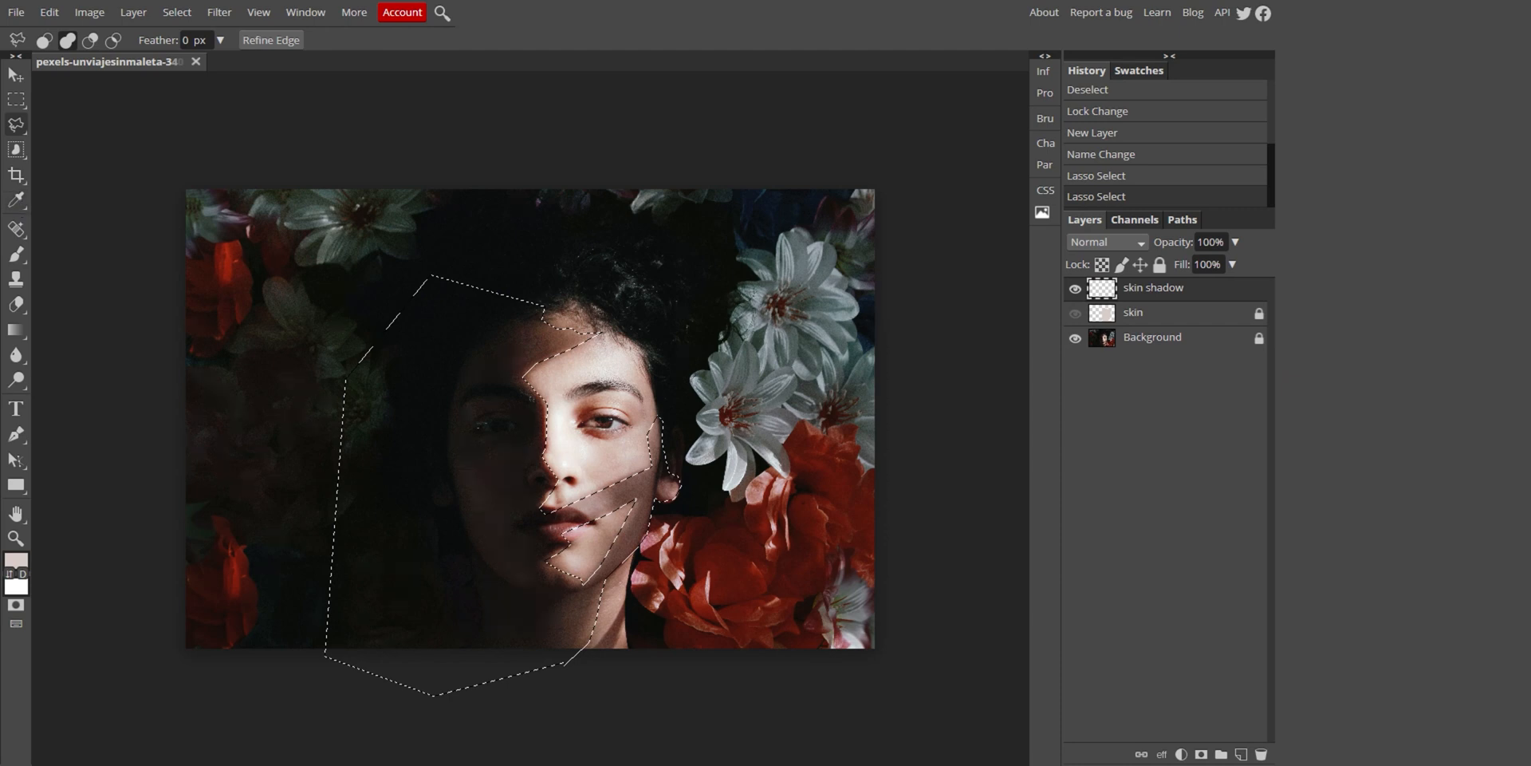
# Fill the selection on the skin shadow layer with the reddish-brown shadow tone sampled from the cheek, and deselect
pyautogui.press('i')
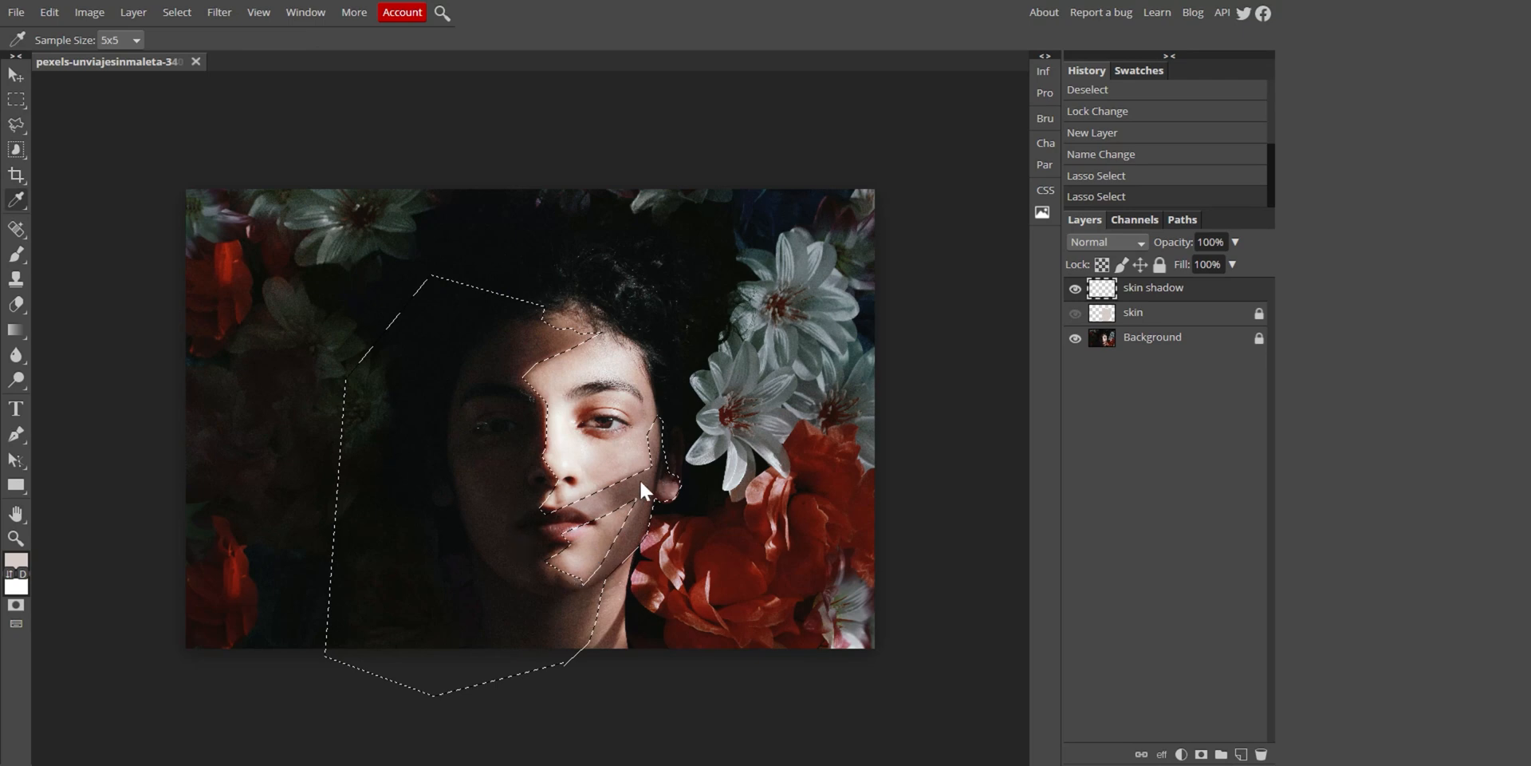
pyautogui.click(619, 494)
pyautogui.click(48, 13)
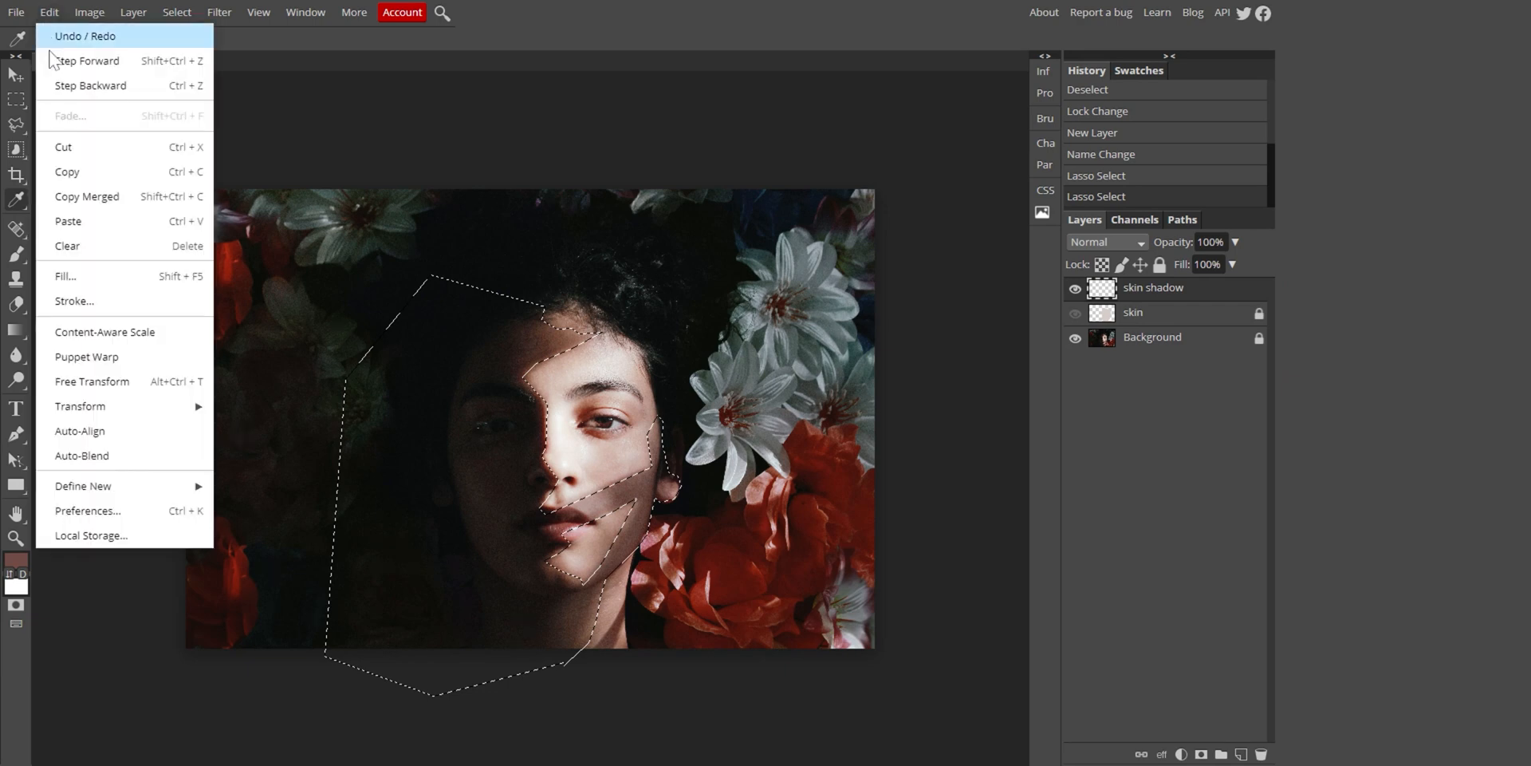
pyautogui.click(125, 272)
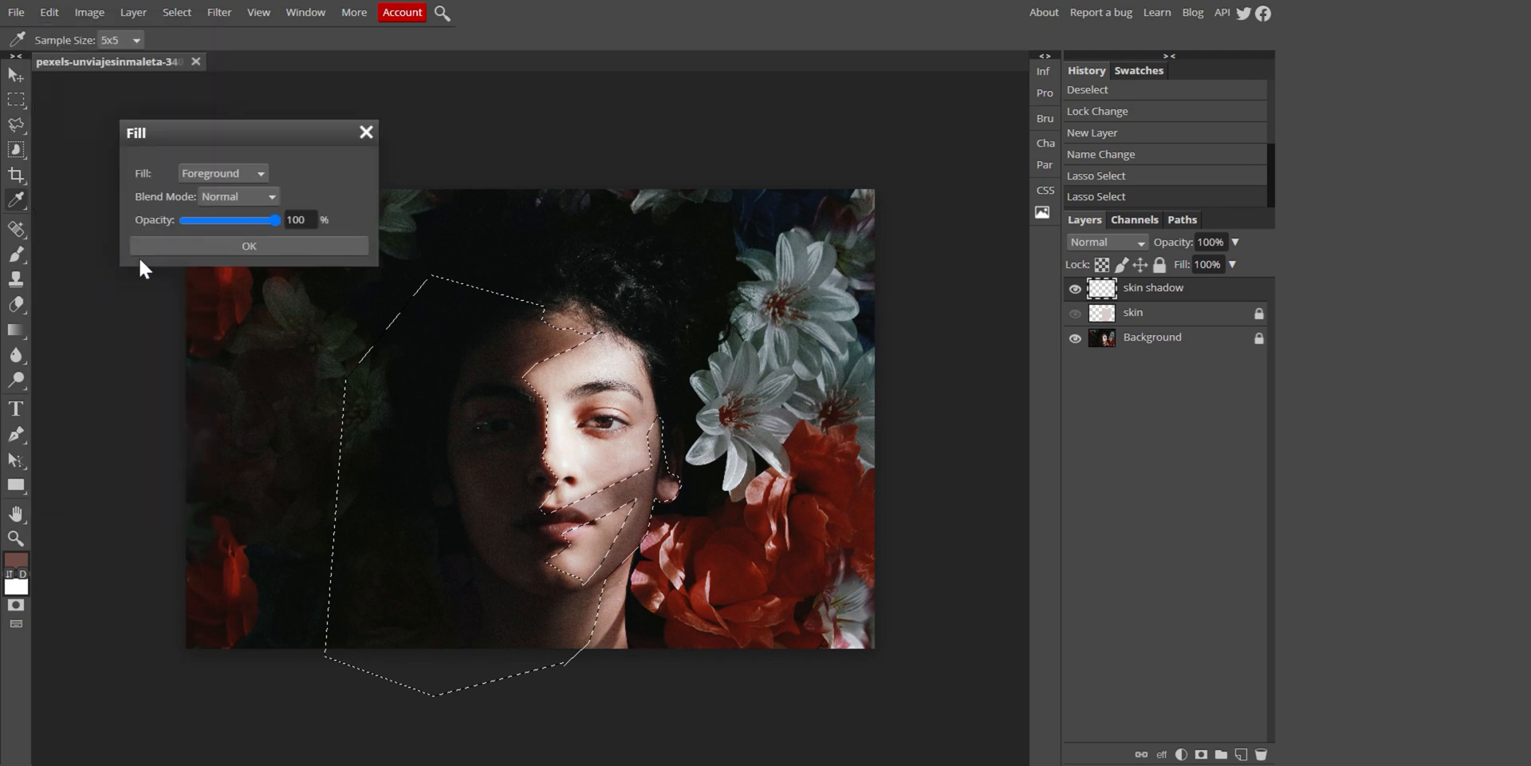
pyautogui.click(366, 132)
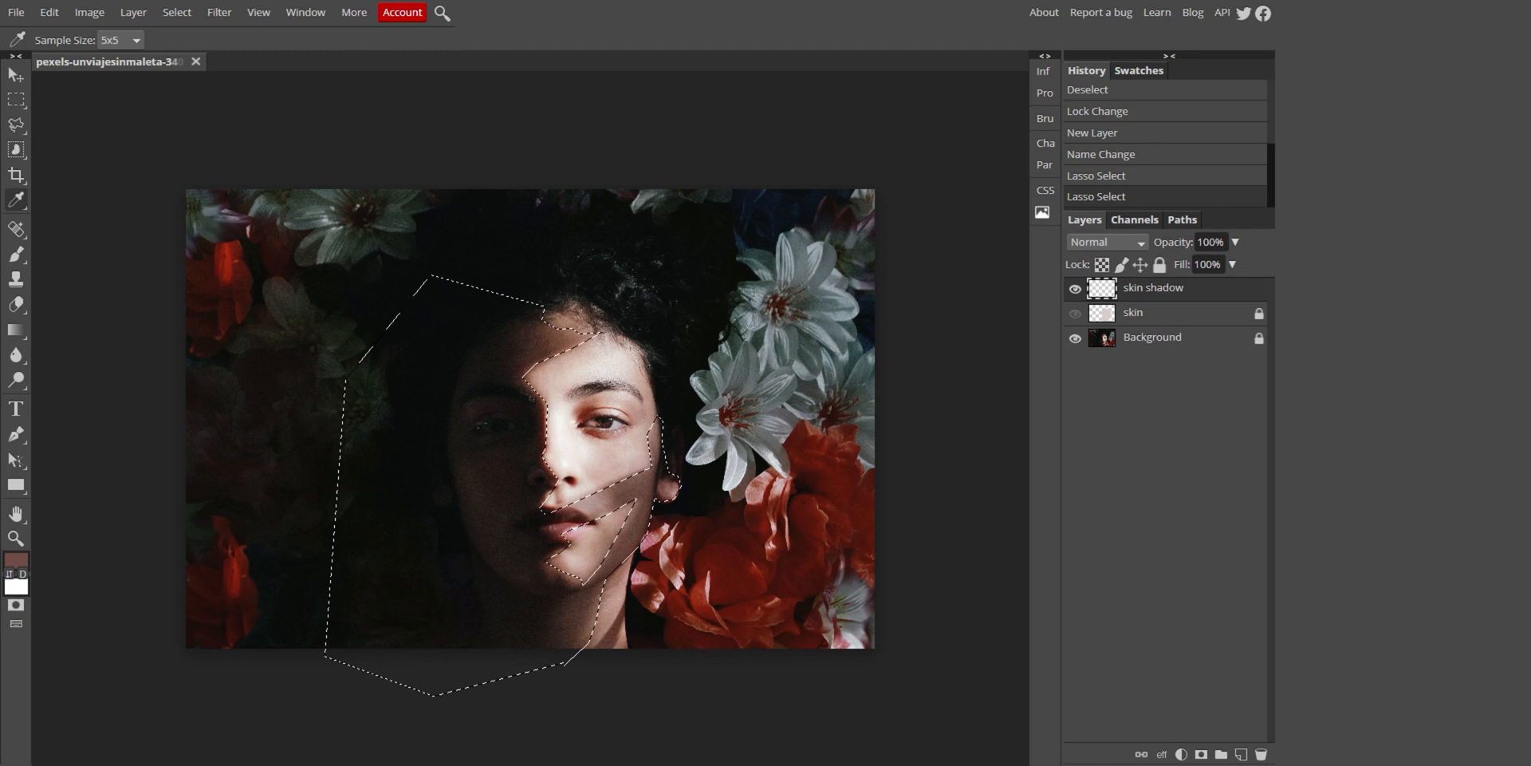
pyautogui.hotkey('alt', 'BackSpace')
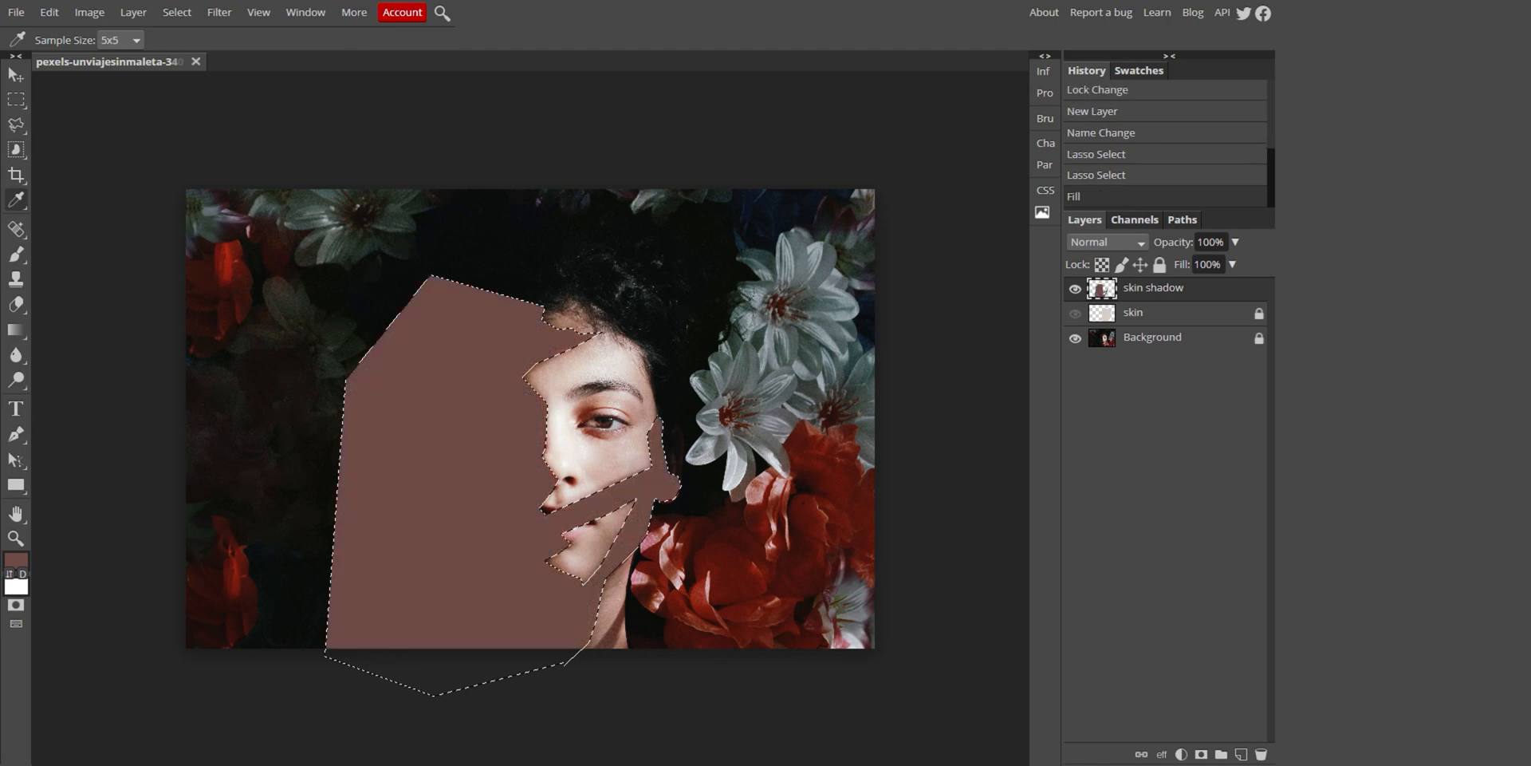
pyautogui.hotkey('ctrl', 'd')
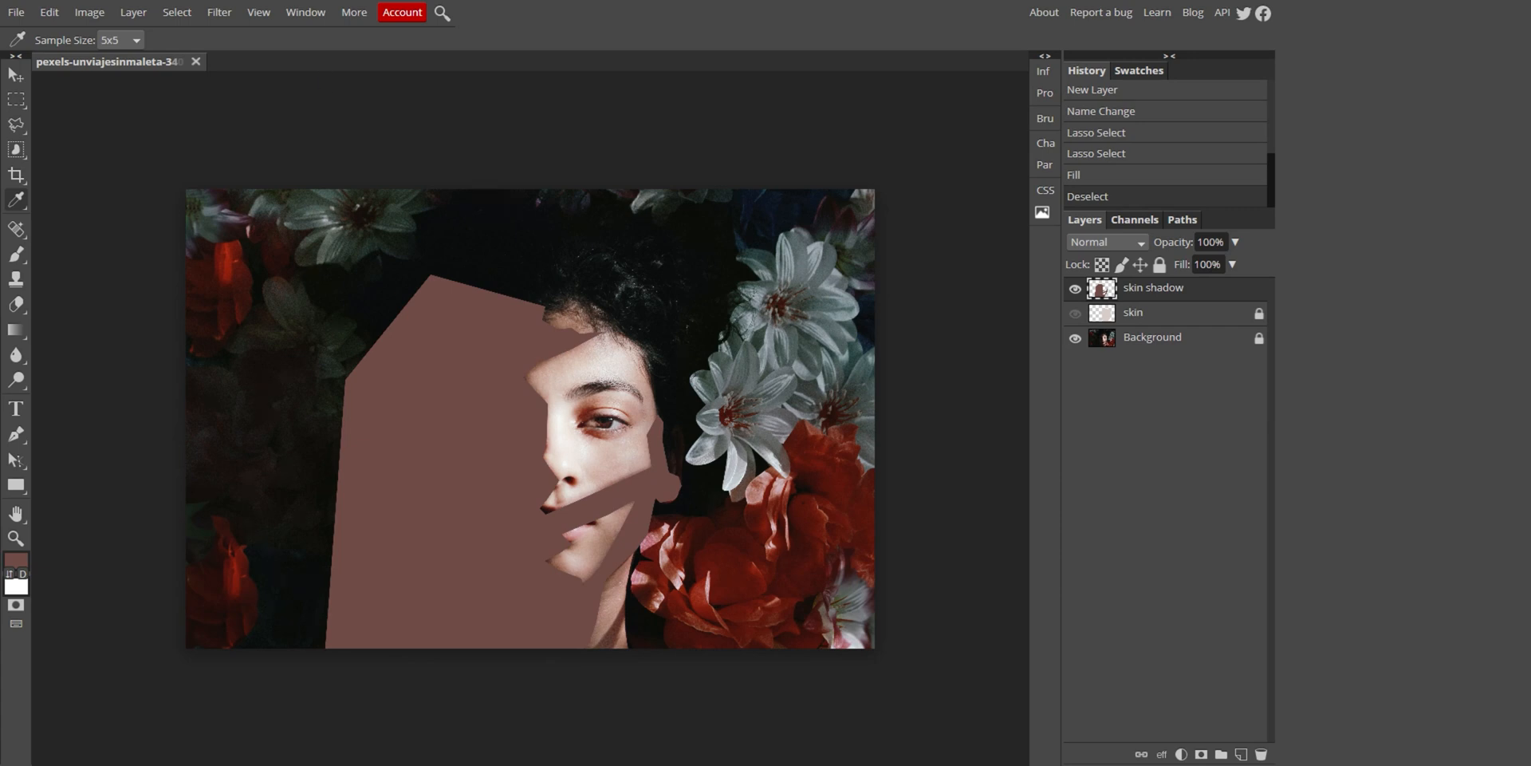
# Check the skin shadow shape against the photo by toggling its visibility, and show the skin layer beneath it
pyautogui.click(1075, 288)
pyautogui.click(1076, 289)
pyautogui.click(1075, 313)
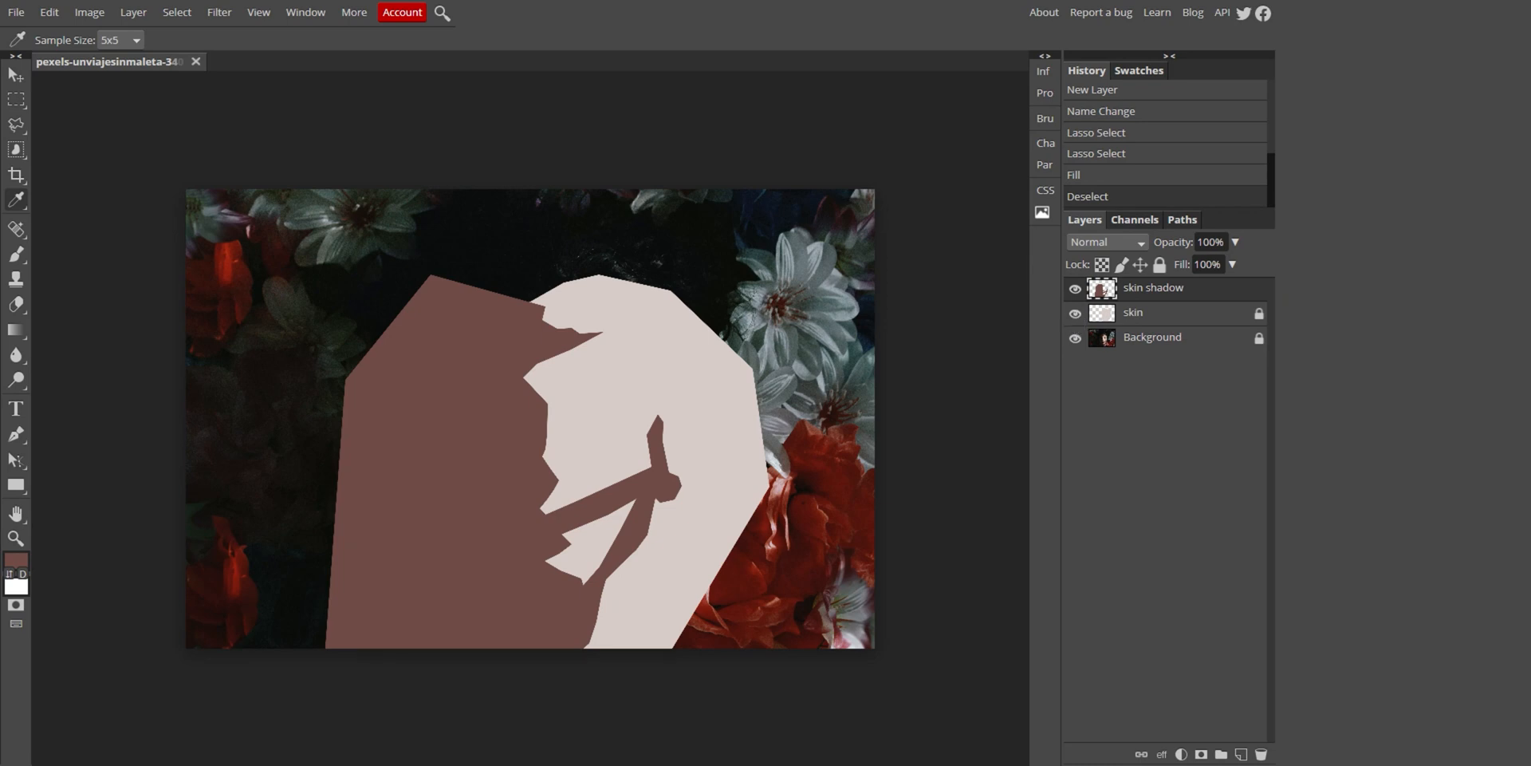
# Hide the skin and skin shadow layers and add a new layer named "left brow"
pyautogui.click(1076, 314)
pyautogui.click(1075, 288)
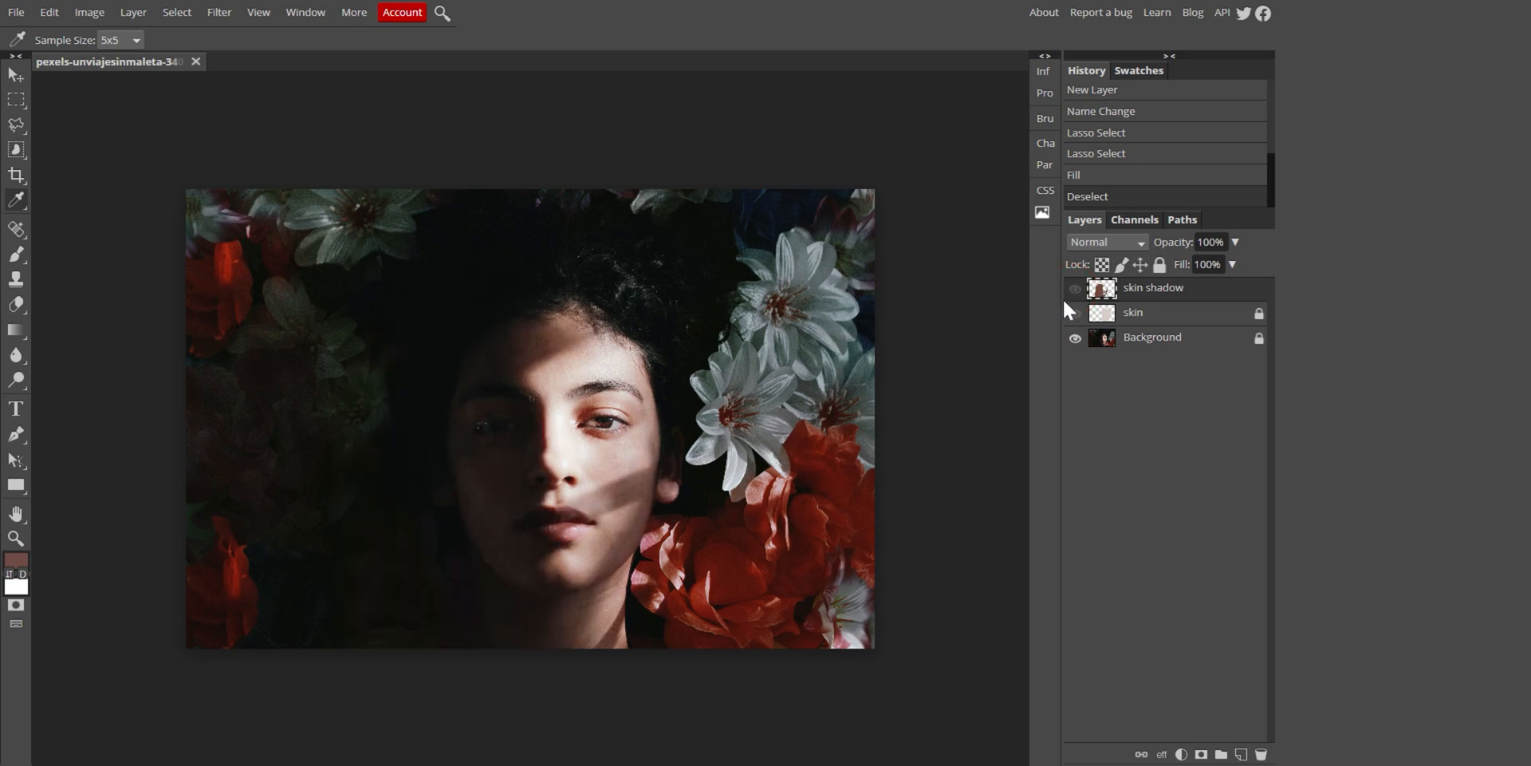
pyautogui.click(1077, 314)
pyautogui.click(1076, 315)
pyautogui.click(1240, 754)
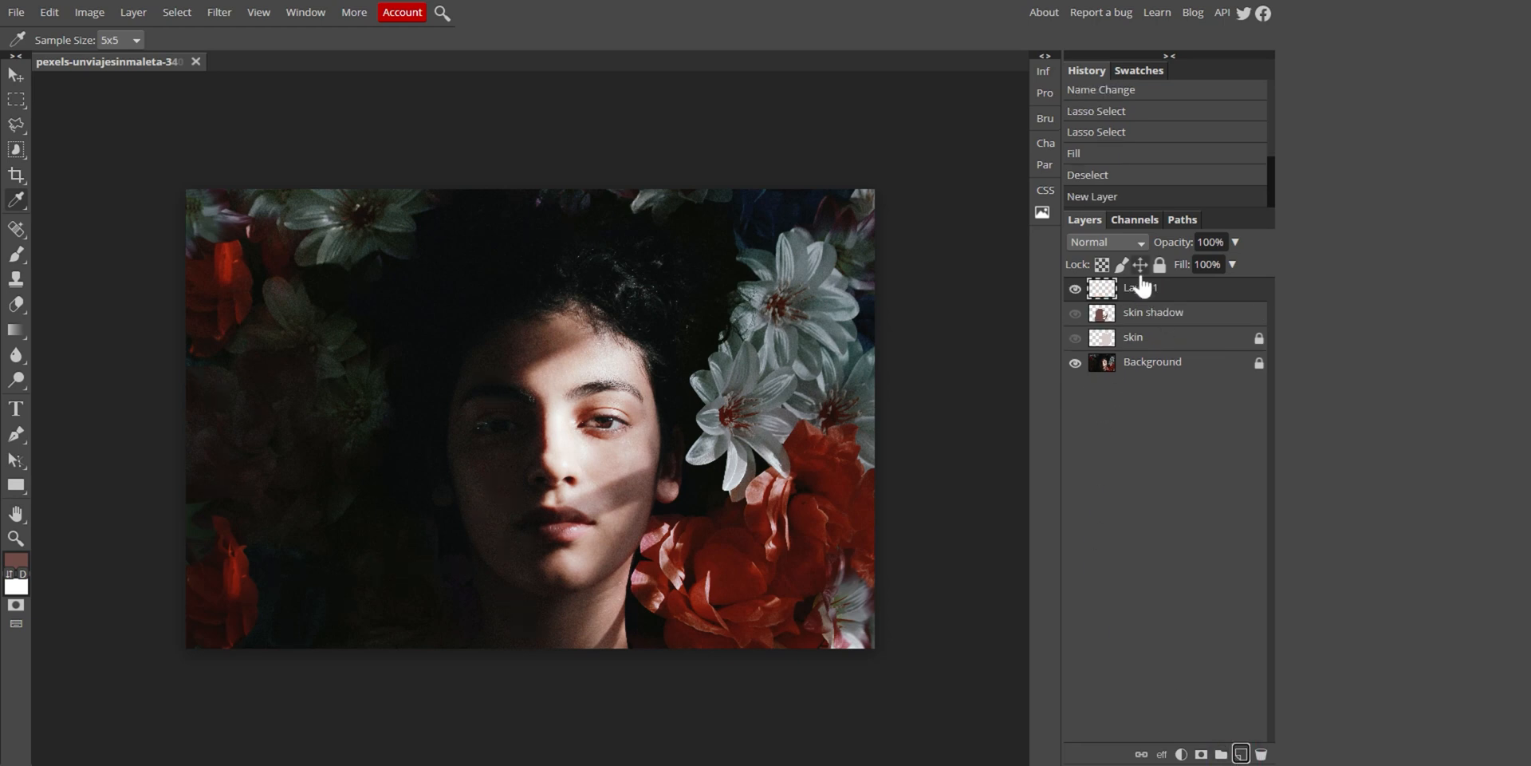
pyautogui.doubleClick(1138, 290)
pyautogui.write('left brow')
pyautogui.press('Return')
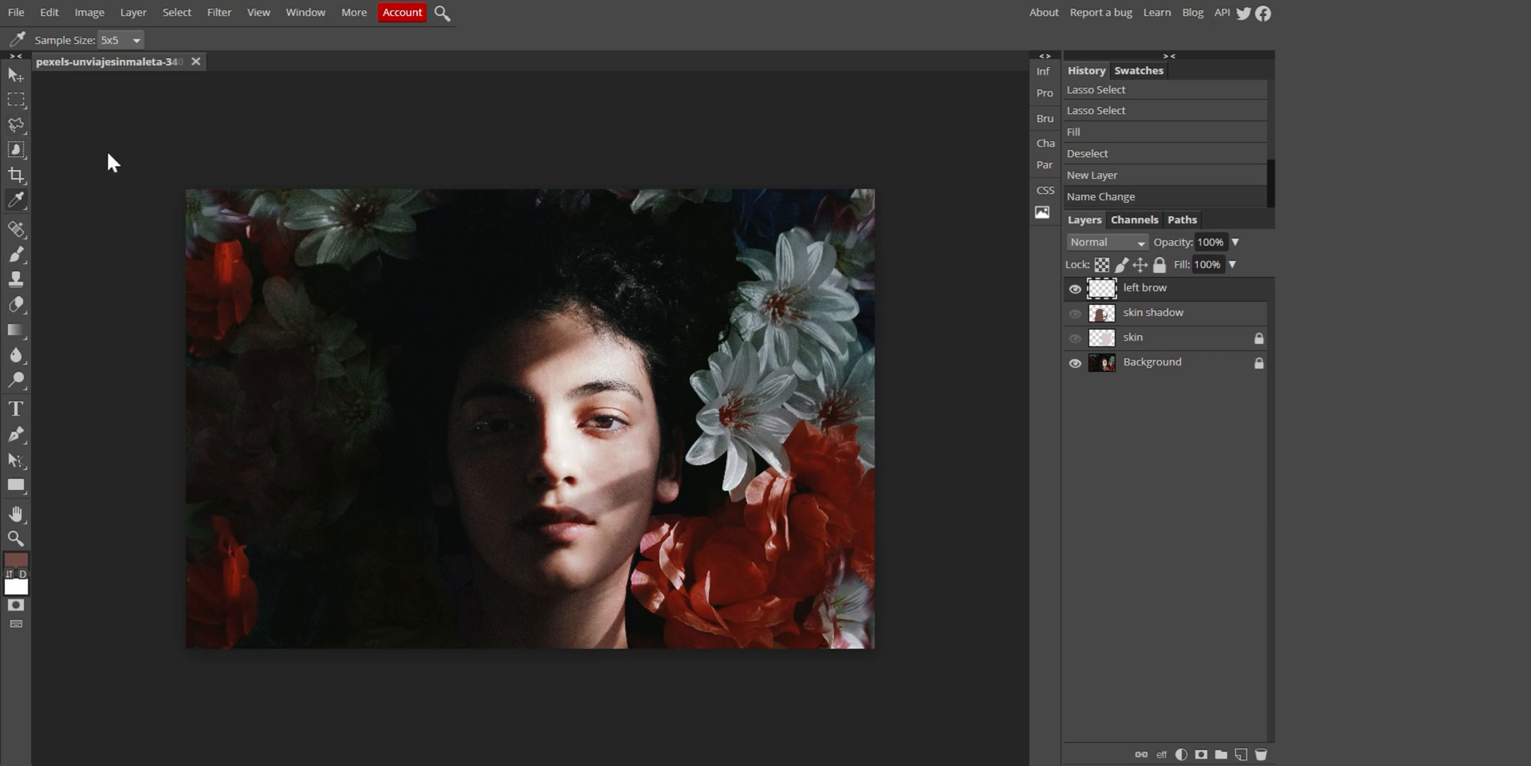
# Outline the lit eyebrow with a closed Polygonal Lasso selection that follows its arch
pyautogui.press('l')
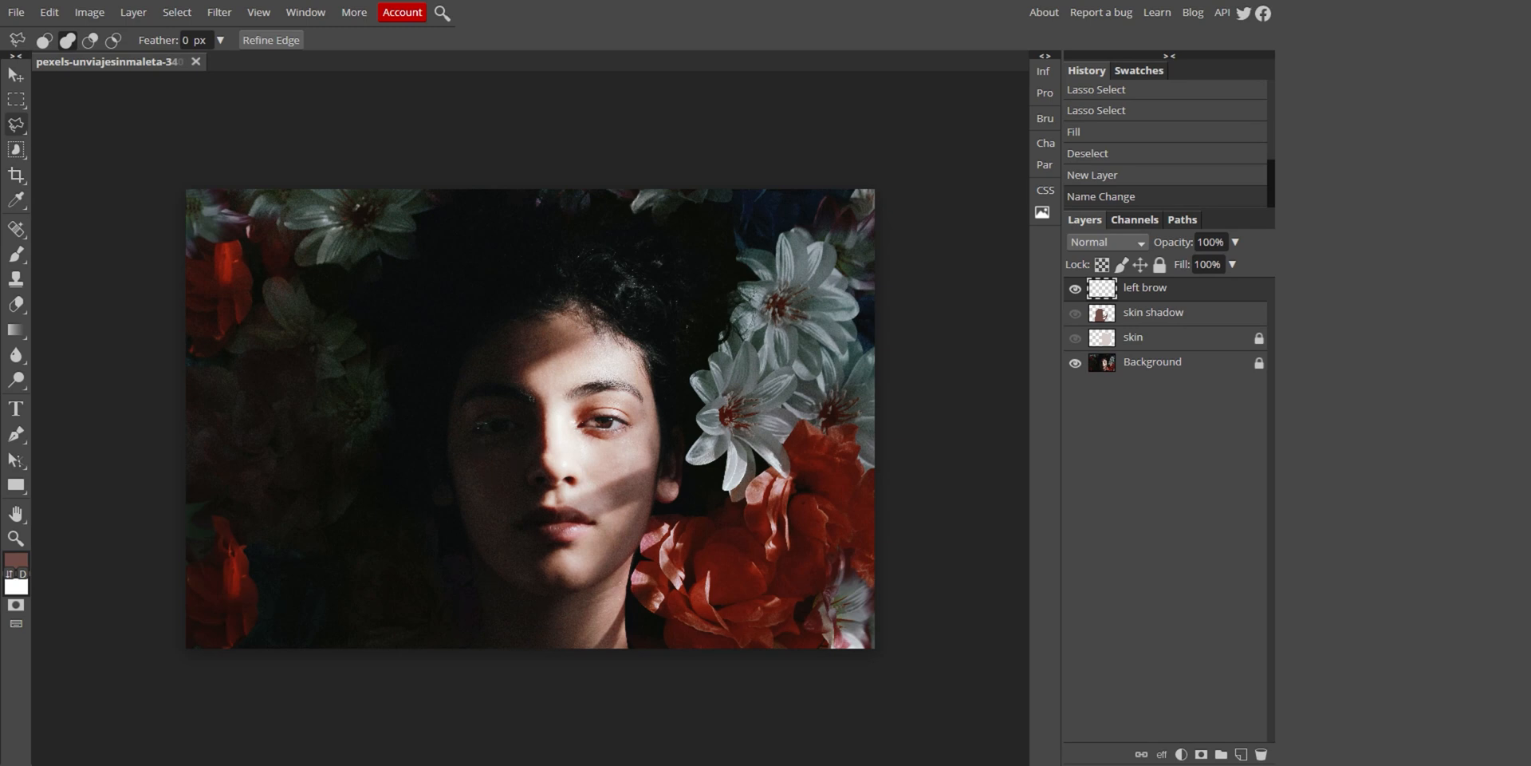
pyautogui.hotkey('ctrl', '+')
pyautogui.hotkey('ctrl', '+')
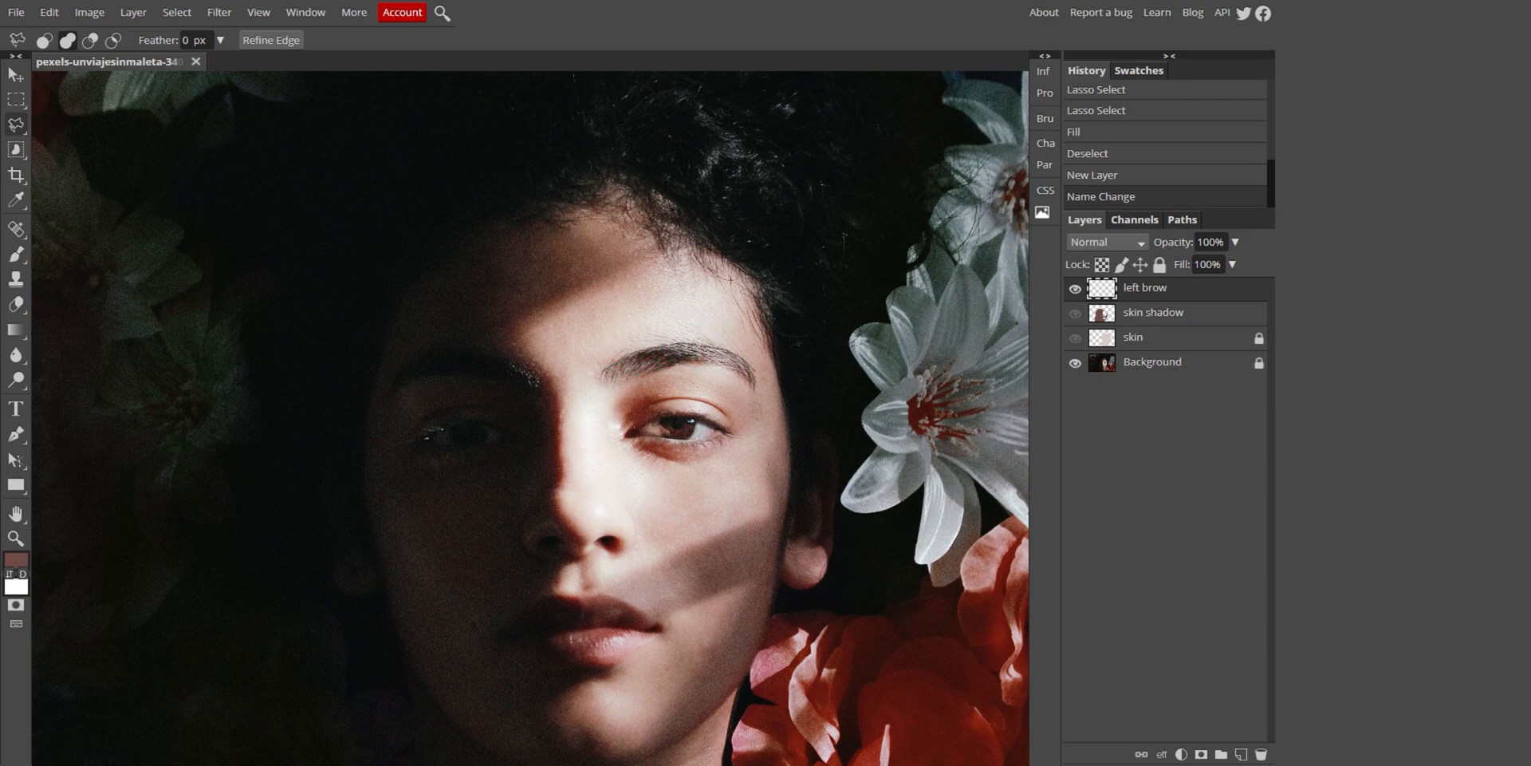
pyautogui.click(757, 375)
pyautogui.click(760, 398)
pyautogui.click(747, 381)
pyautogui.click(727, 369)
pyautogui.click(704, 364)
pyautogui.click(645, 380)
pyautogui.click(614, 388)
pyautogui.click(610, 385)
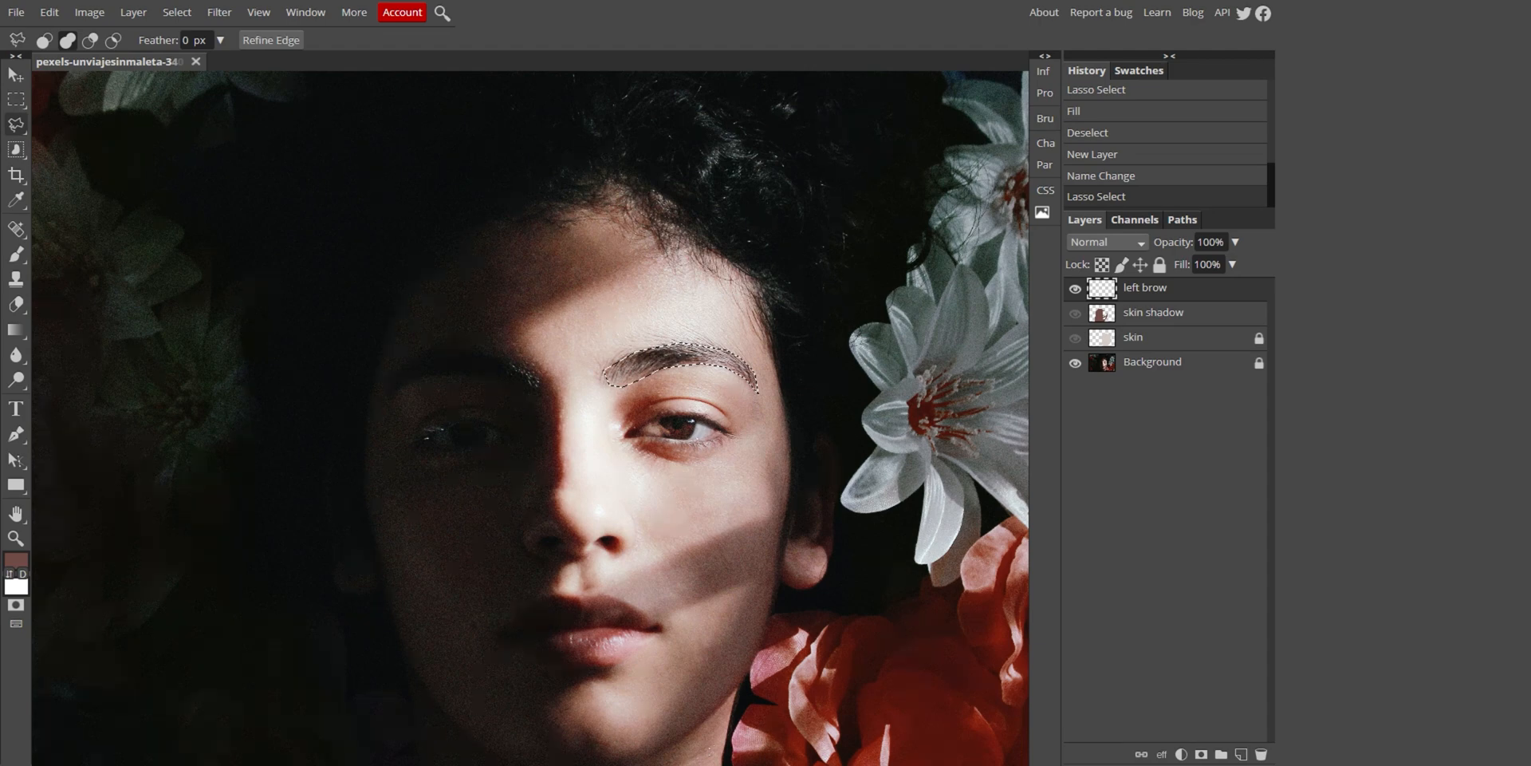
# Fill the eyebrow selection with a grey-brown sampled from the brow and compare it against the skin and skin shadow layers
pyautogui.press('i')
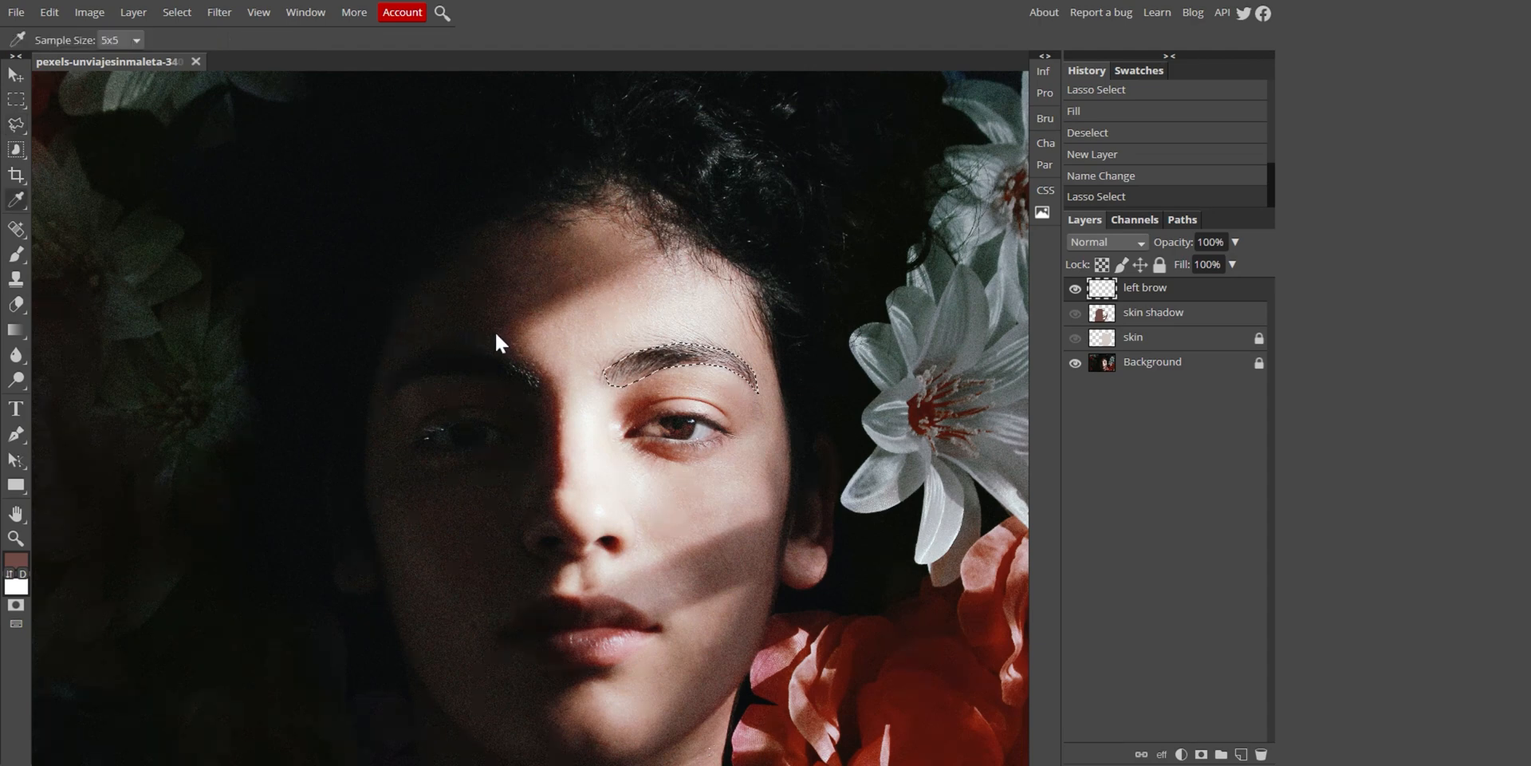
pyautogui.click(643, 366)
pyautogui.hotkey('alt', 'BackSpace')
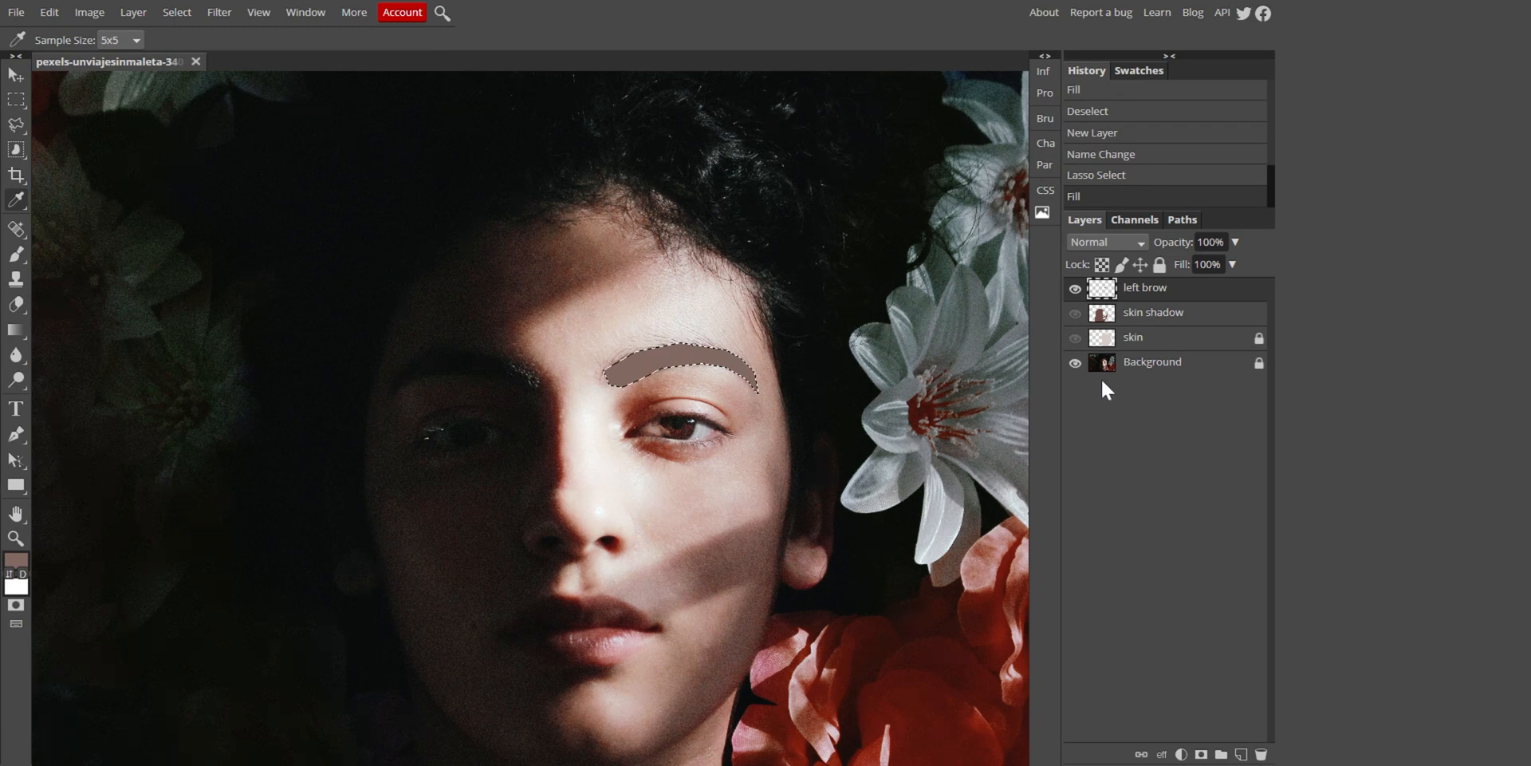
pyautogui.click(1076, 338)
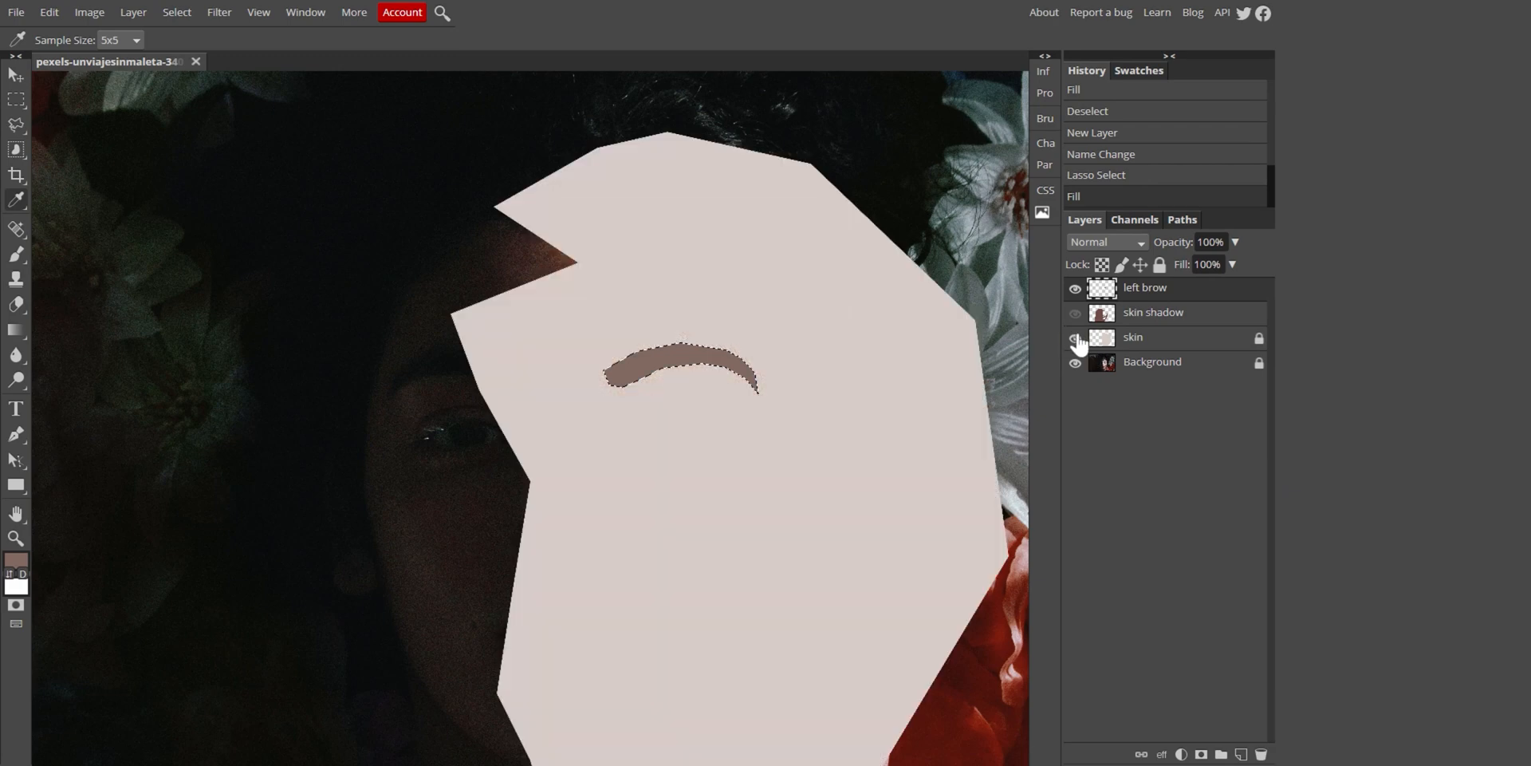
pyautogui.click(1075, 313)
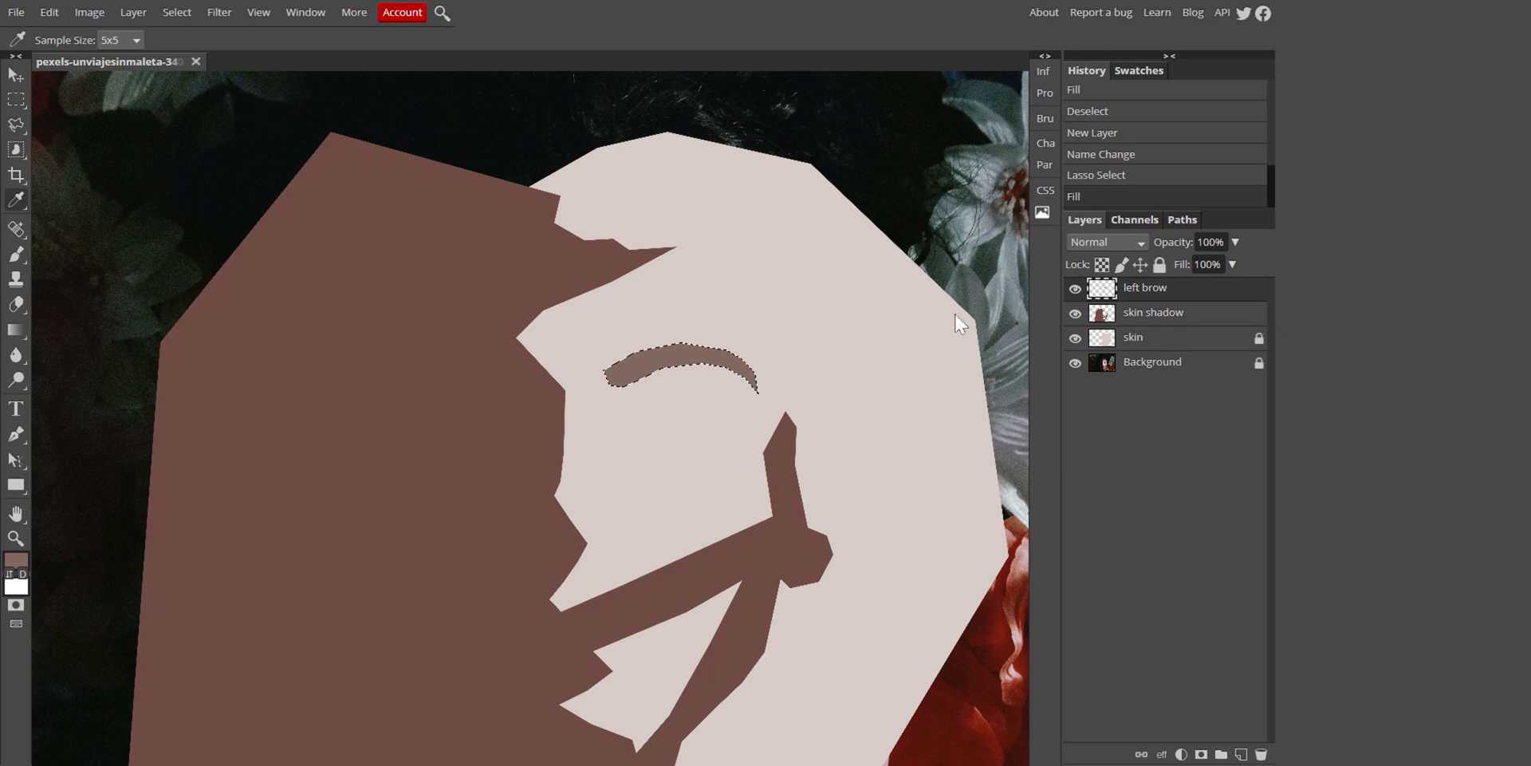
pyautogui.click(1076, 316)
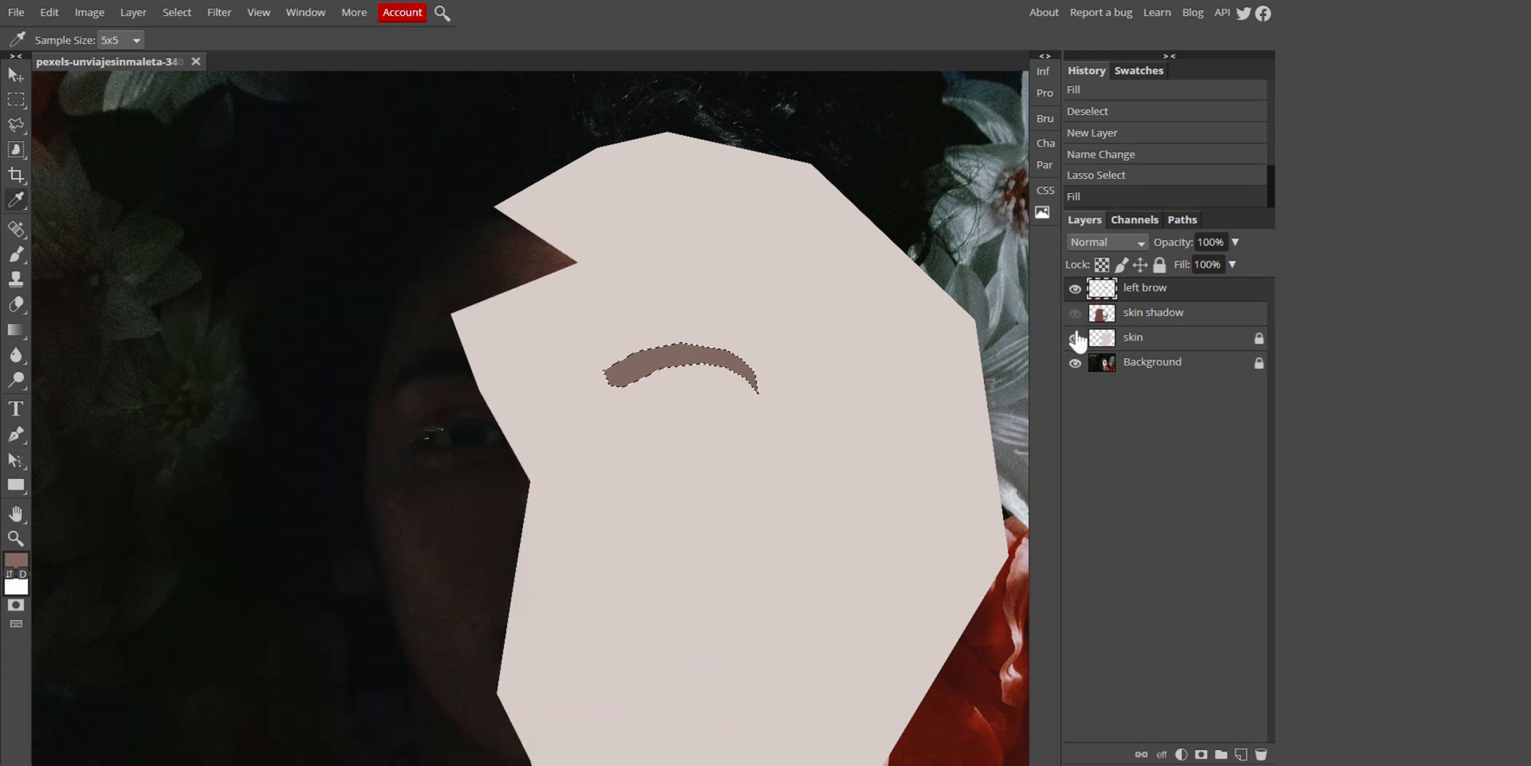
pyautogui.click(1075, 338)
# Refill the eyebrow selection on the left brow layer with a darker brown sampled from the photo's eyebrow
pyautogui.click(1075, 290)
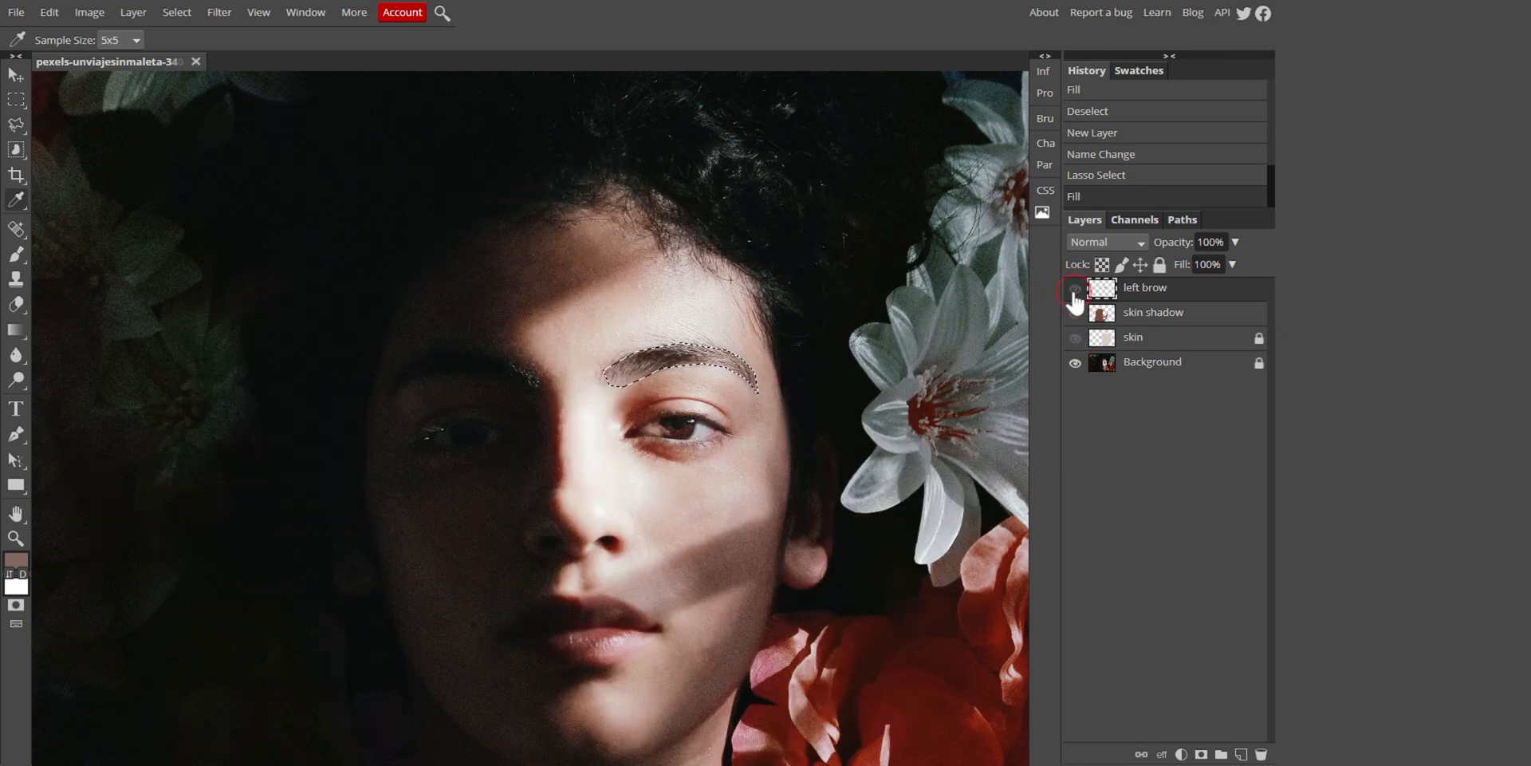
pyautogui.click(661, 364)
pyautogui.hotkey('alt', 'BackSpace')
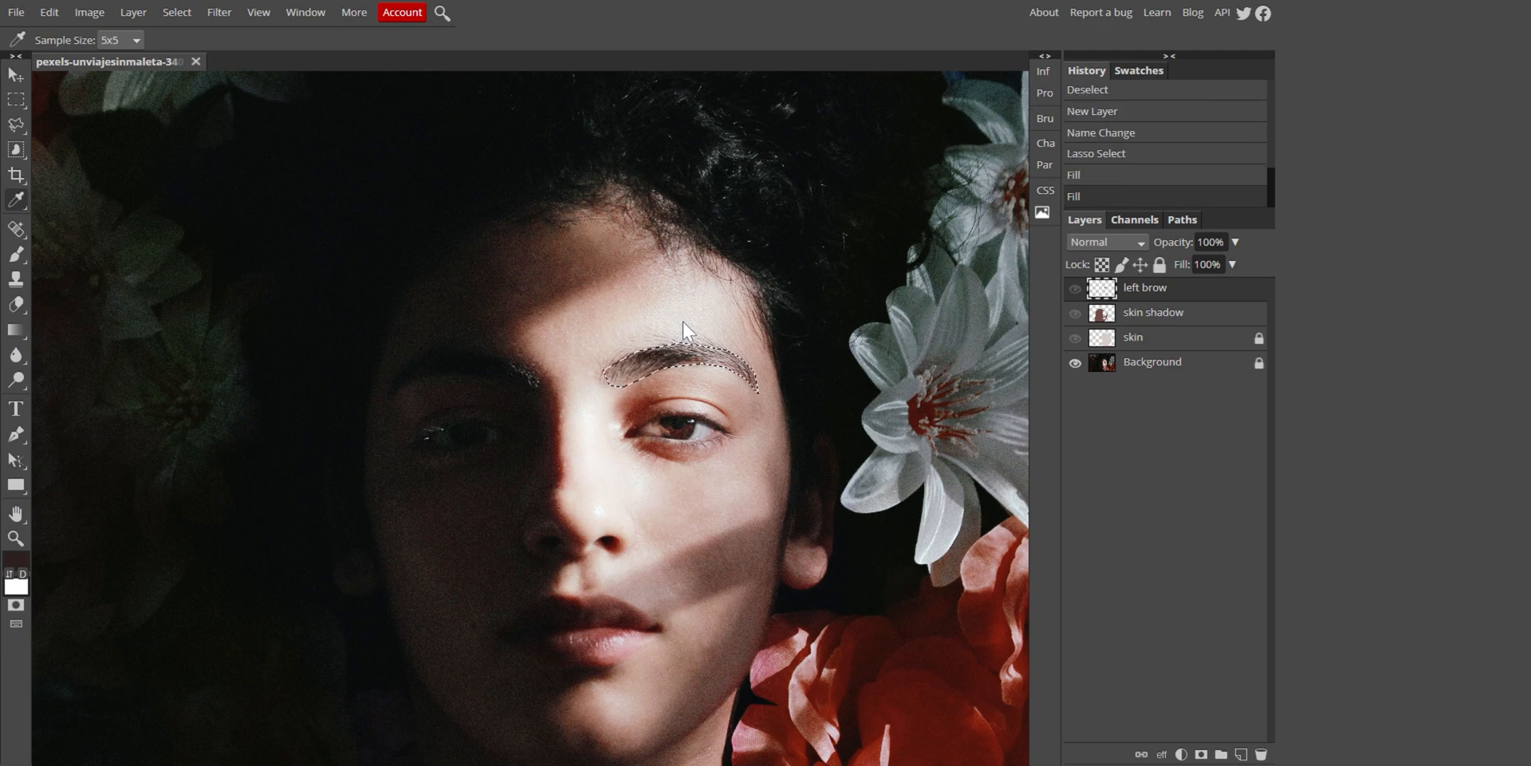
pyautogui.click(1075, 288)
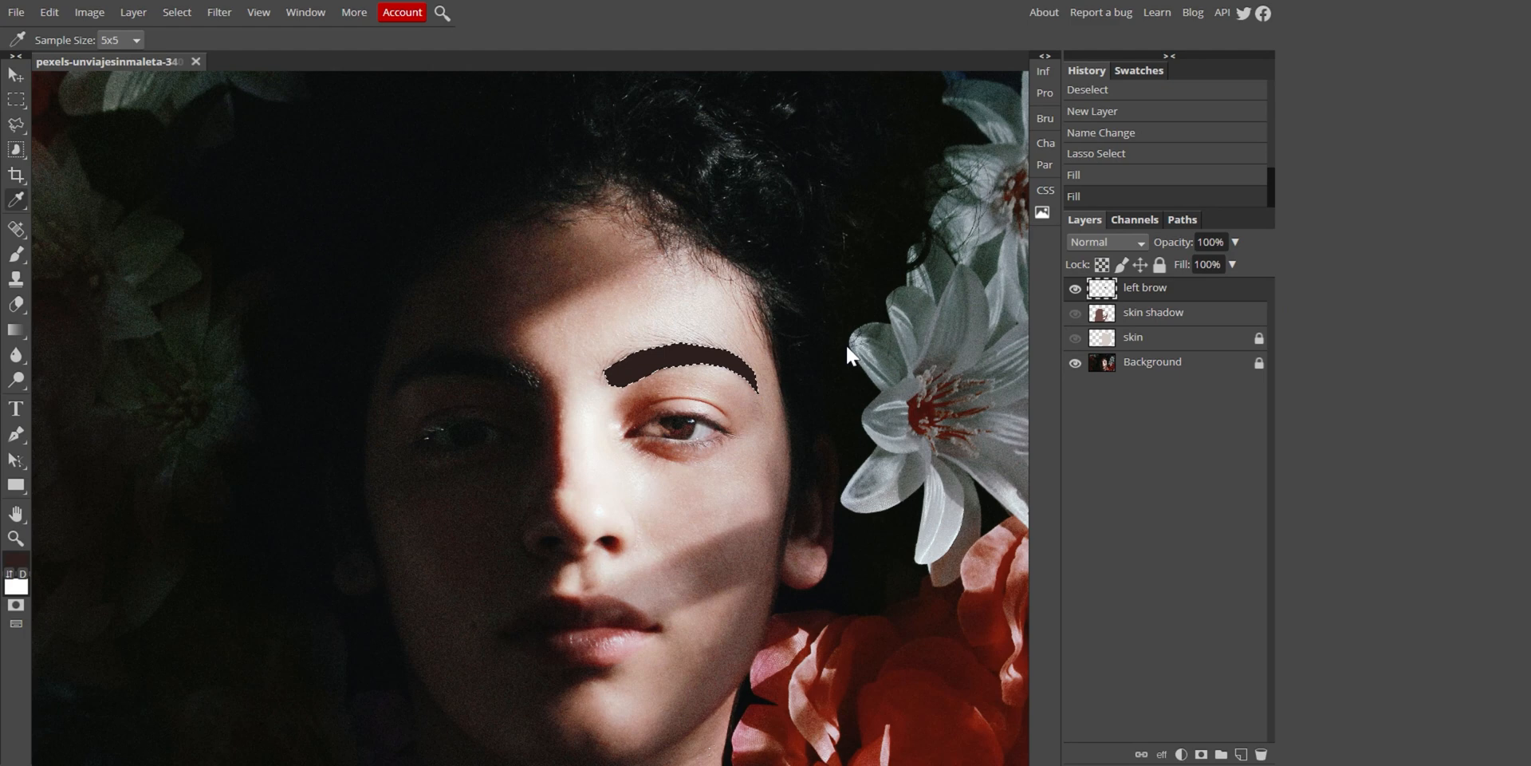
# Check the dark eyebrow against the skin shadow and skin layers, and hide all three layers again
pyautogui.click(1075, 313)
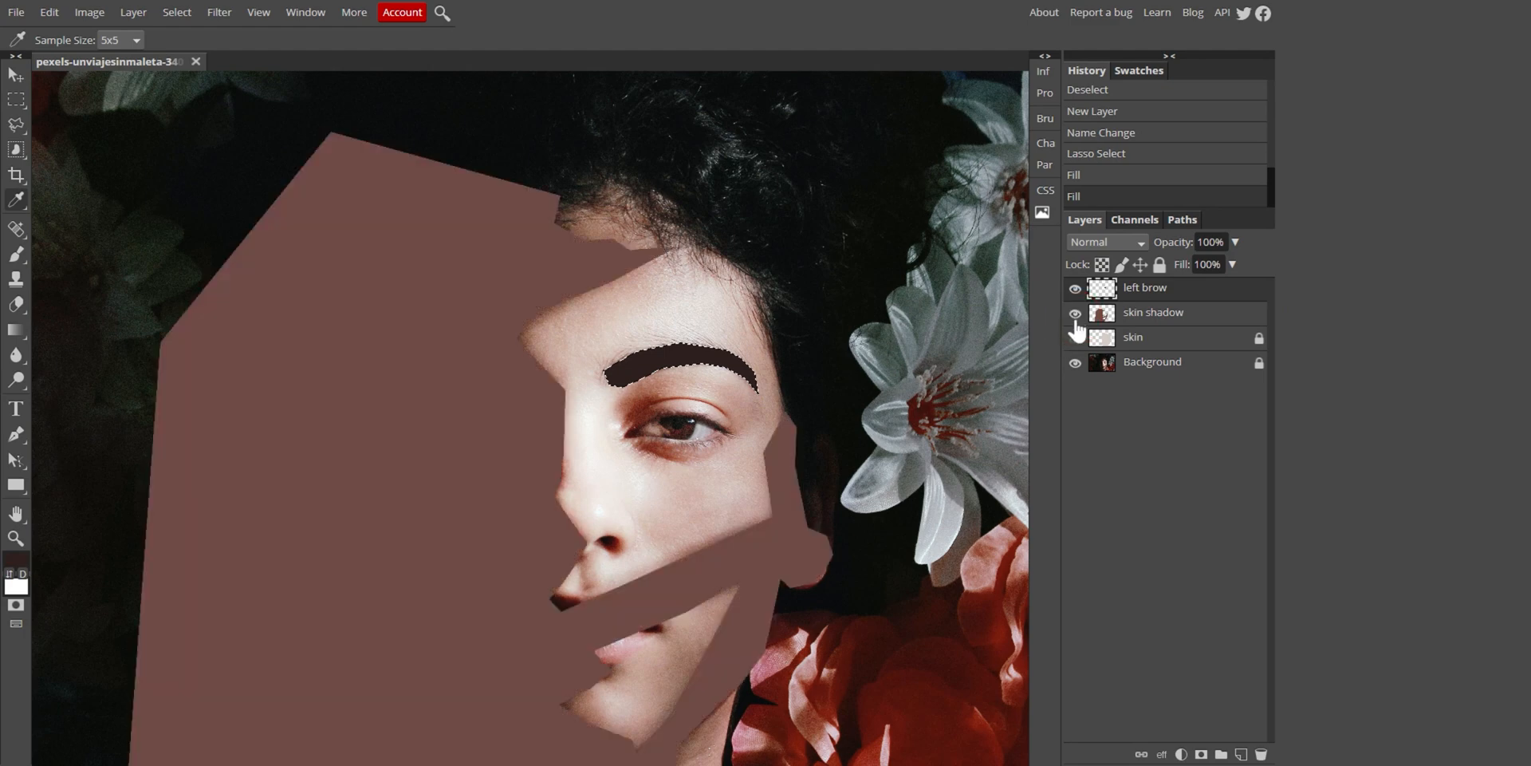
pyautogui.click(1075, 337)
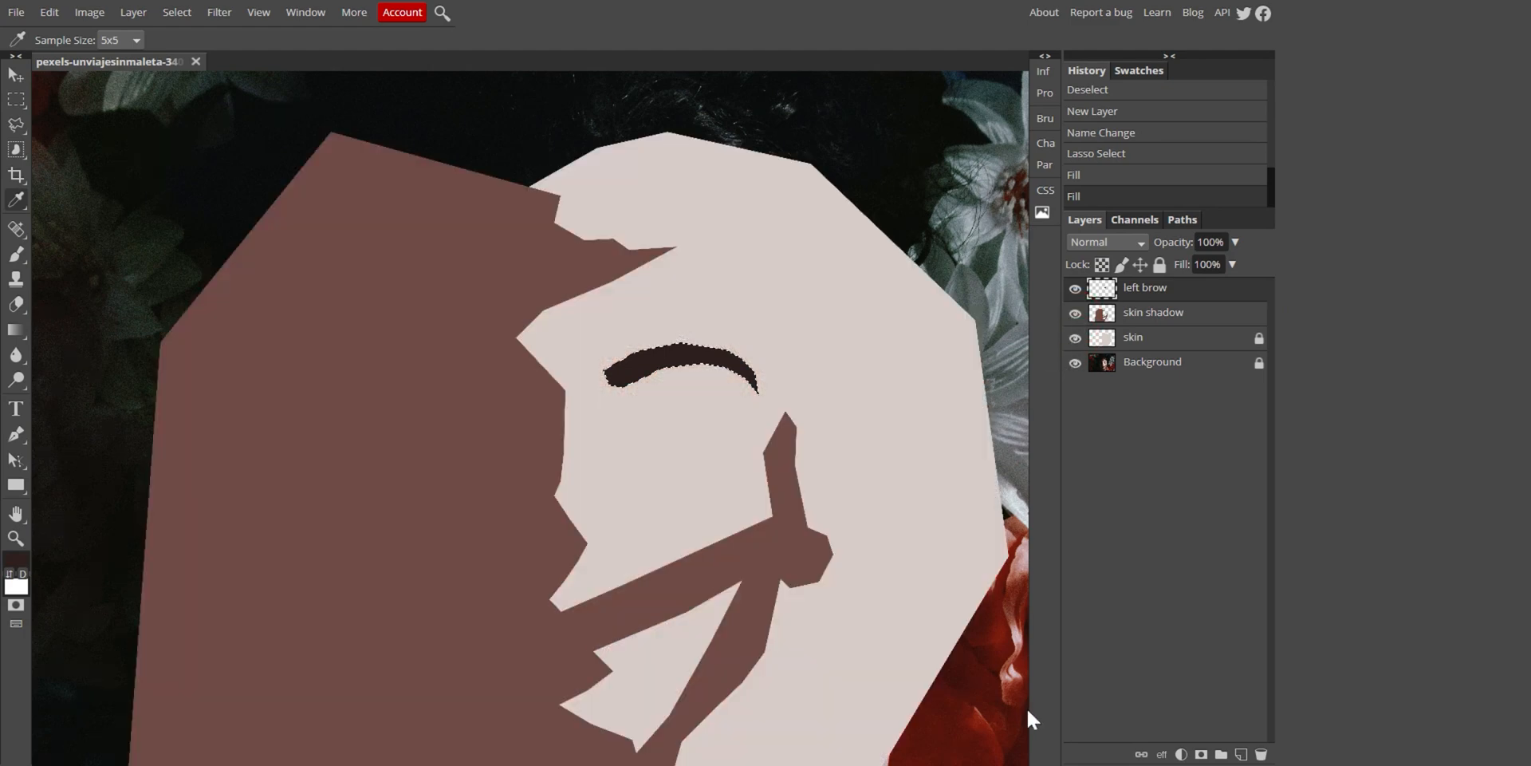
pyautogui.click(1075, 287)
pyautogui.click(1075, 313)
pyautogui.click(1075, 337)
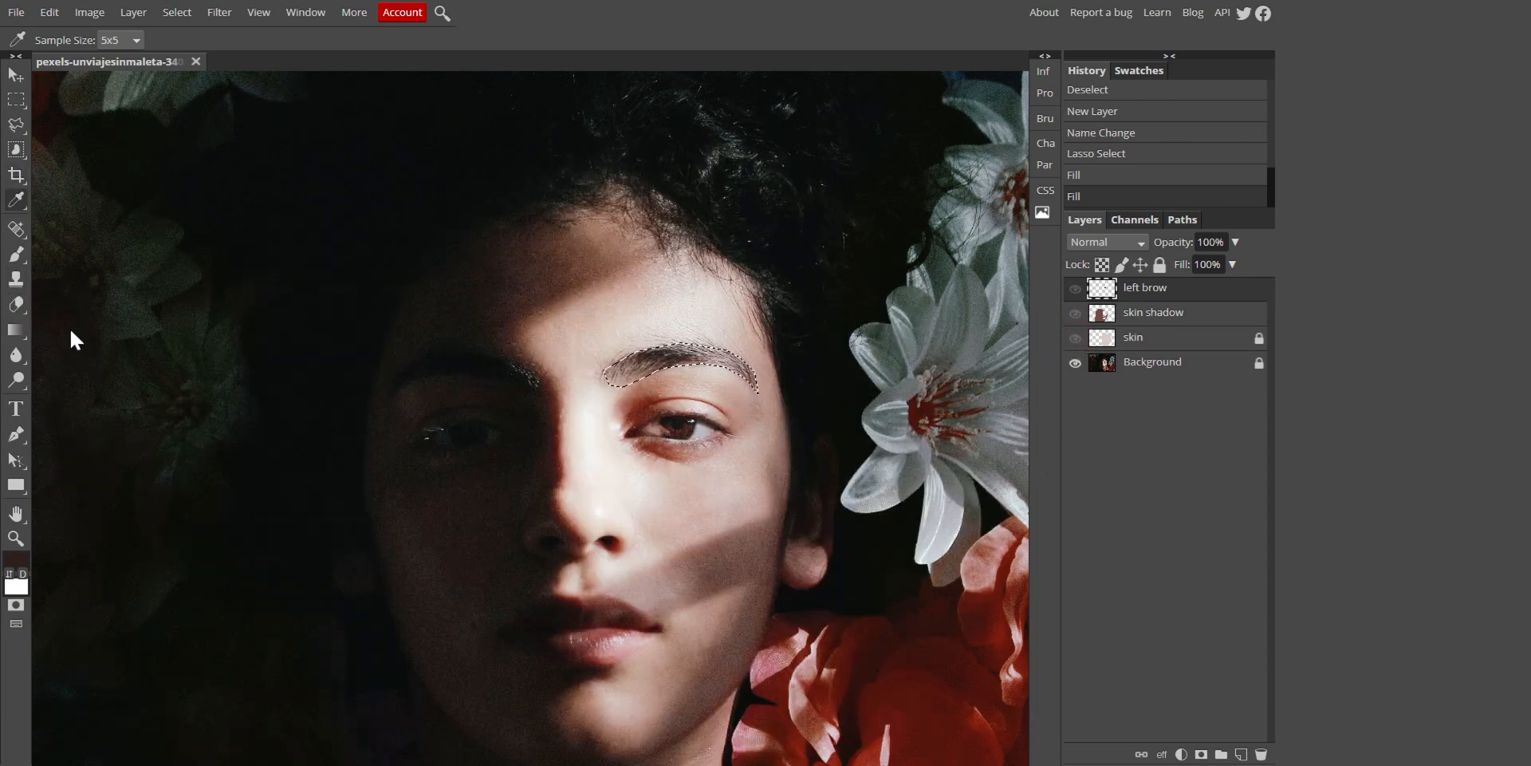
# Try adding the shaded eyebrow to the selection and filling both brows with near-black sampled from it, and undo the fill and added selection
pyautogui.press('l')
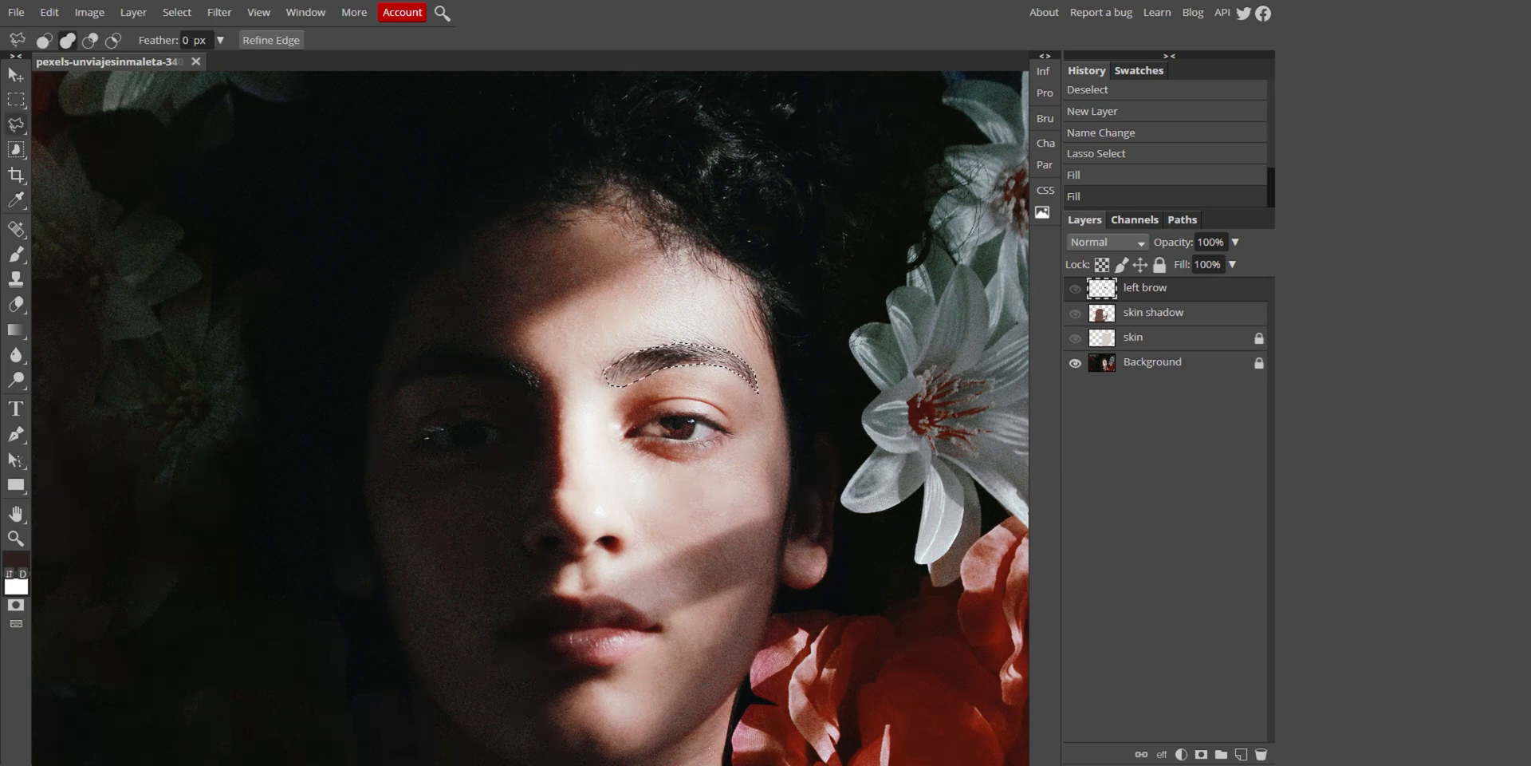
pyautogui.moveTo(545, 390)
pyautogui.mouseDown()
pyautogui.moveTo(437, 350)
pyautogui.moveTo(389, 381)
pyautogui.moveTo(500, 373)
pyautogui.moveTo(543, 389)
pyautogui.mouseUp()
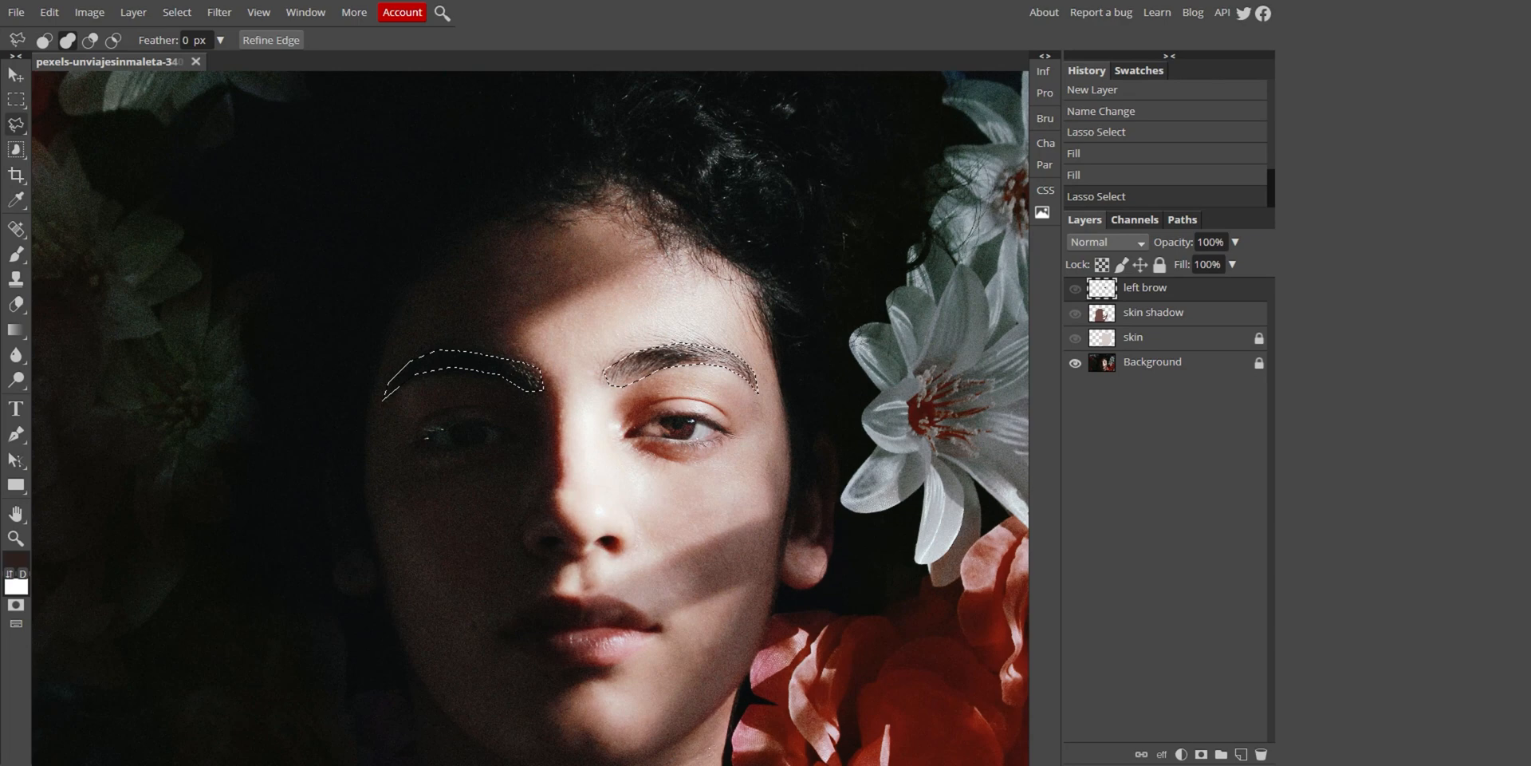
pyautogui.press('i')
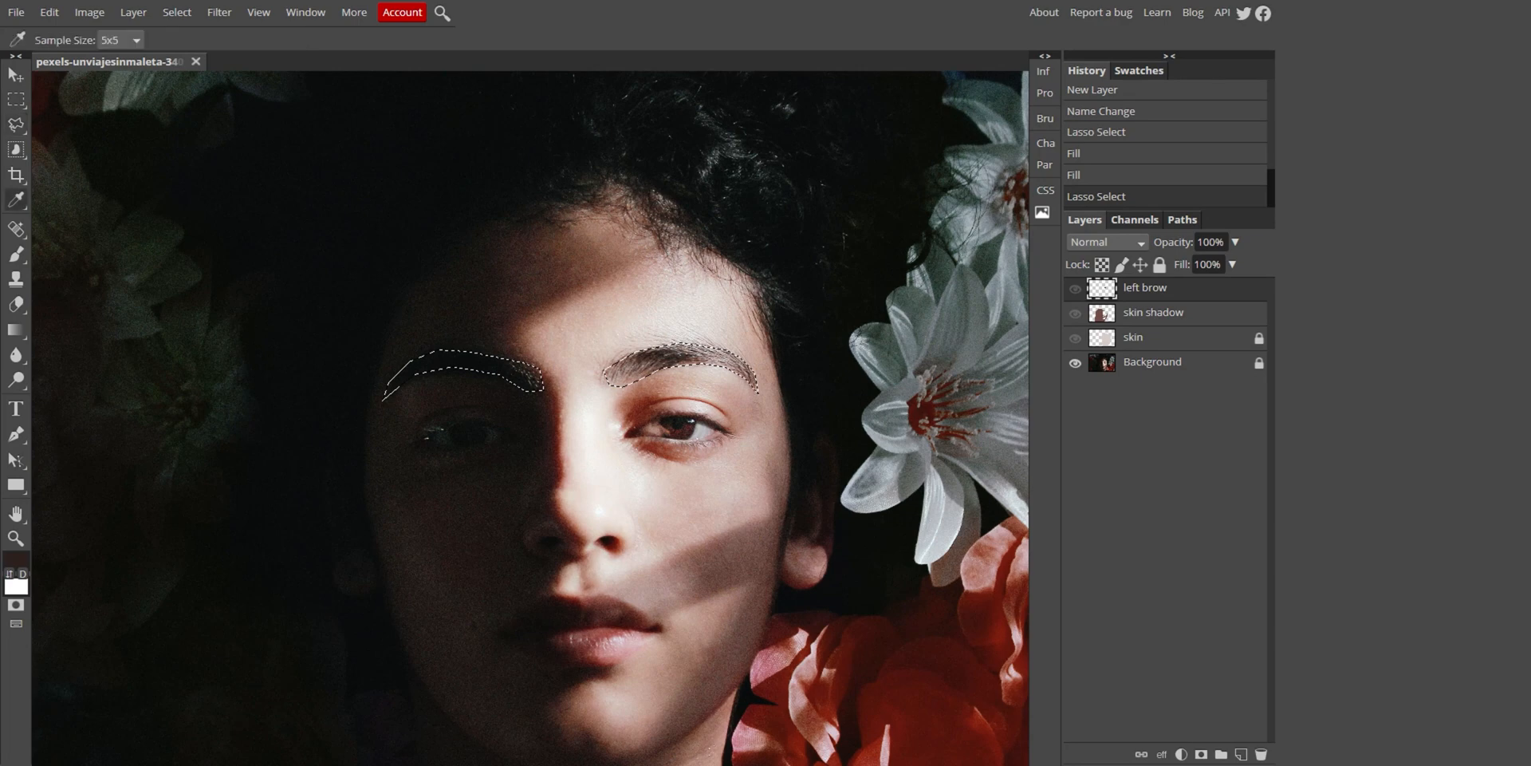
pyautogui.click(505, 369)
pyautogui.hotkey('alt', 'BackSpace')
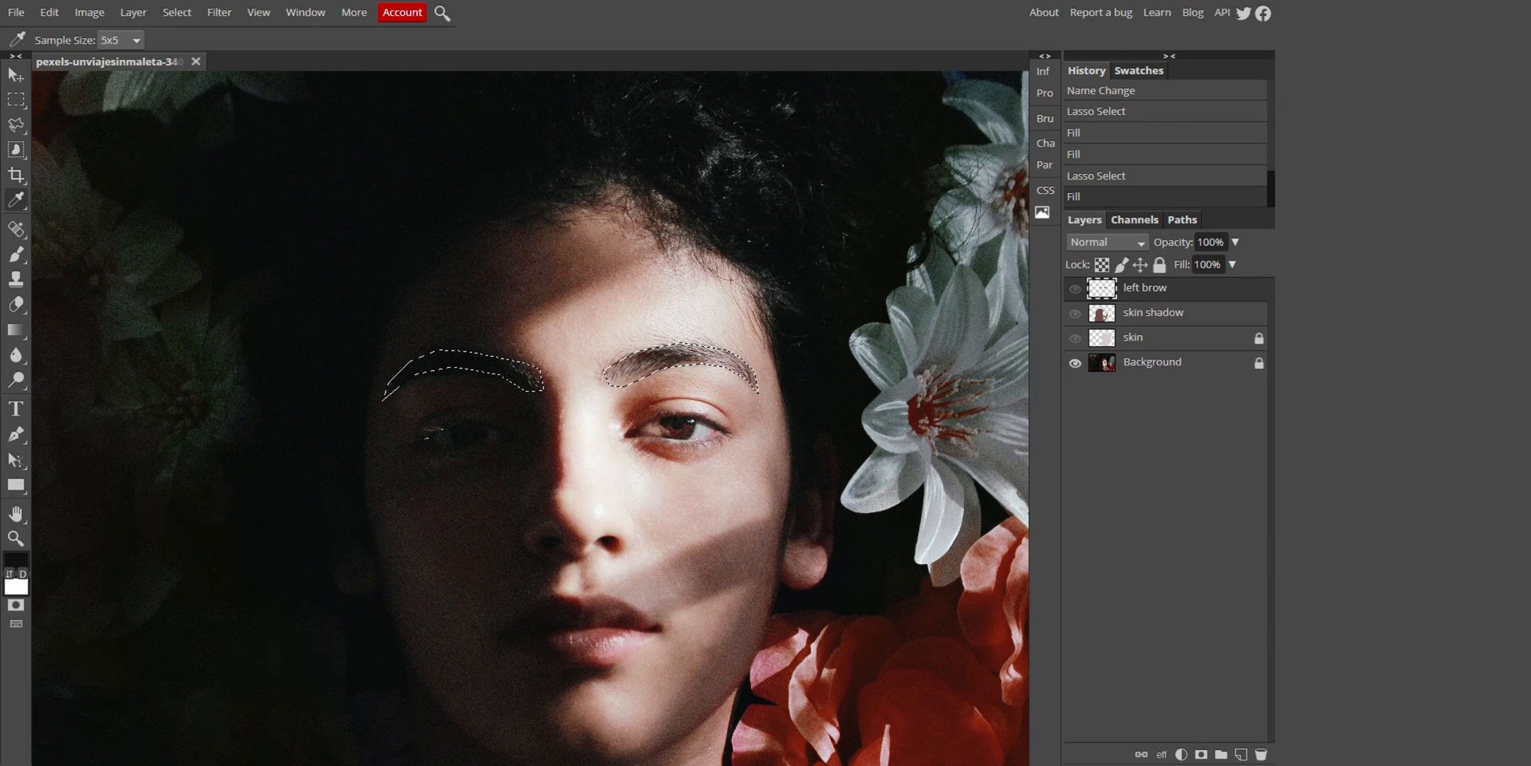
pyautogui.click(1074, 289)
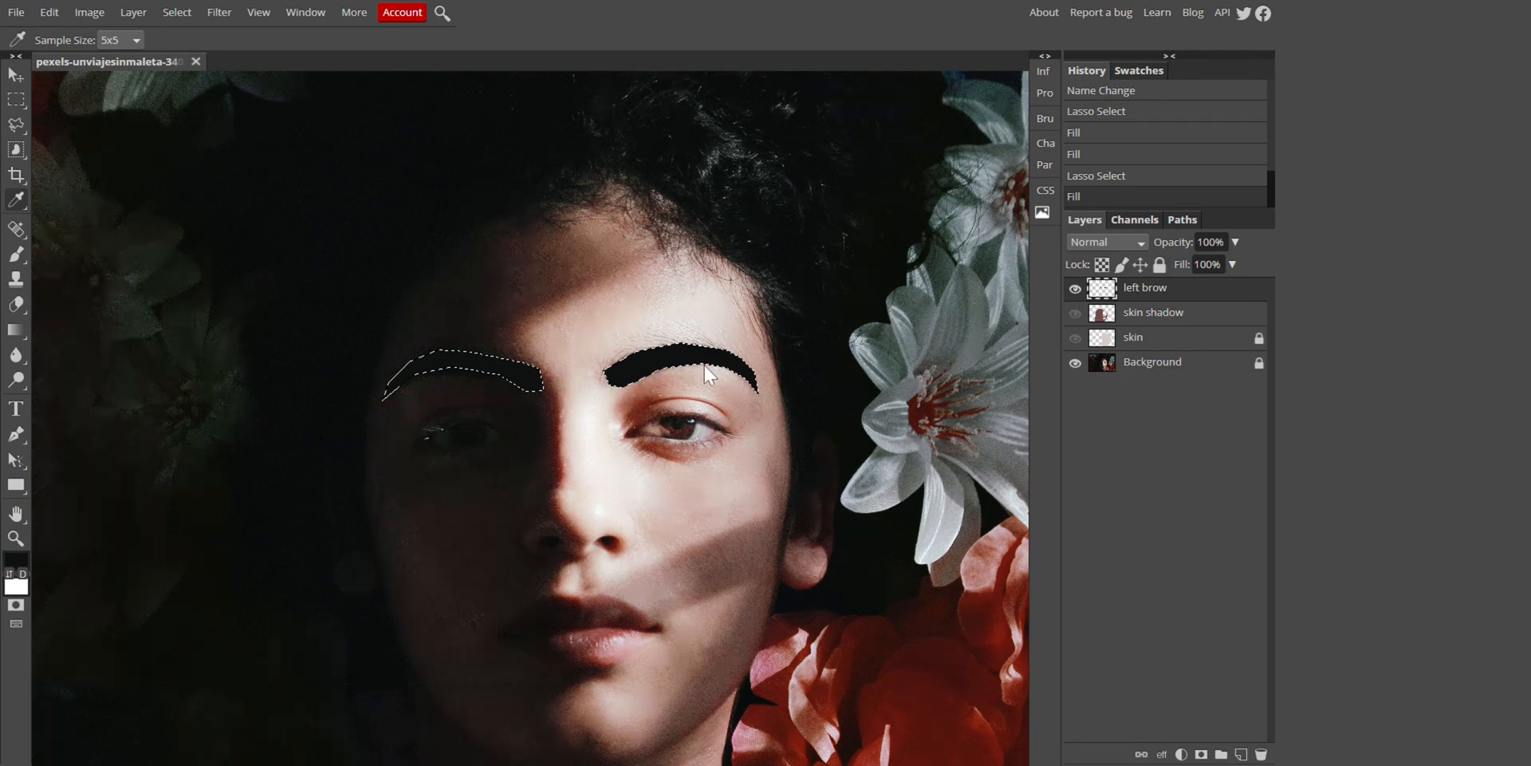
pyautogui.click(1075, 289)
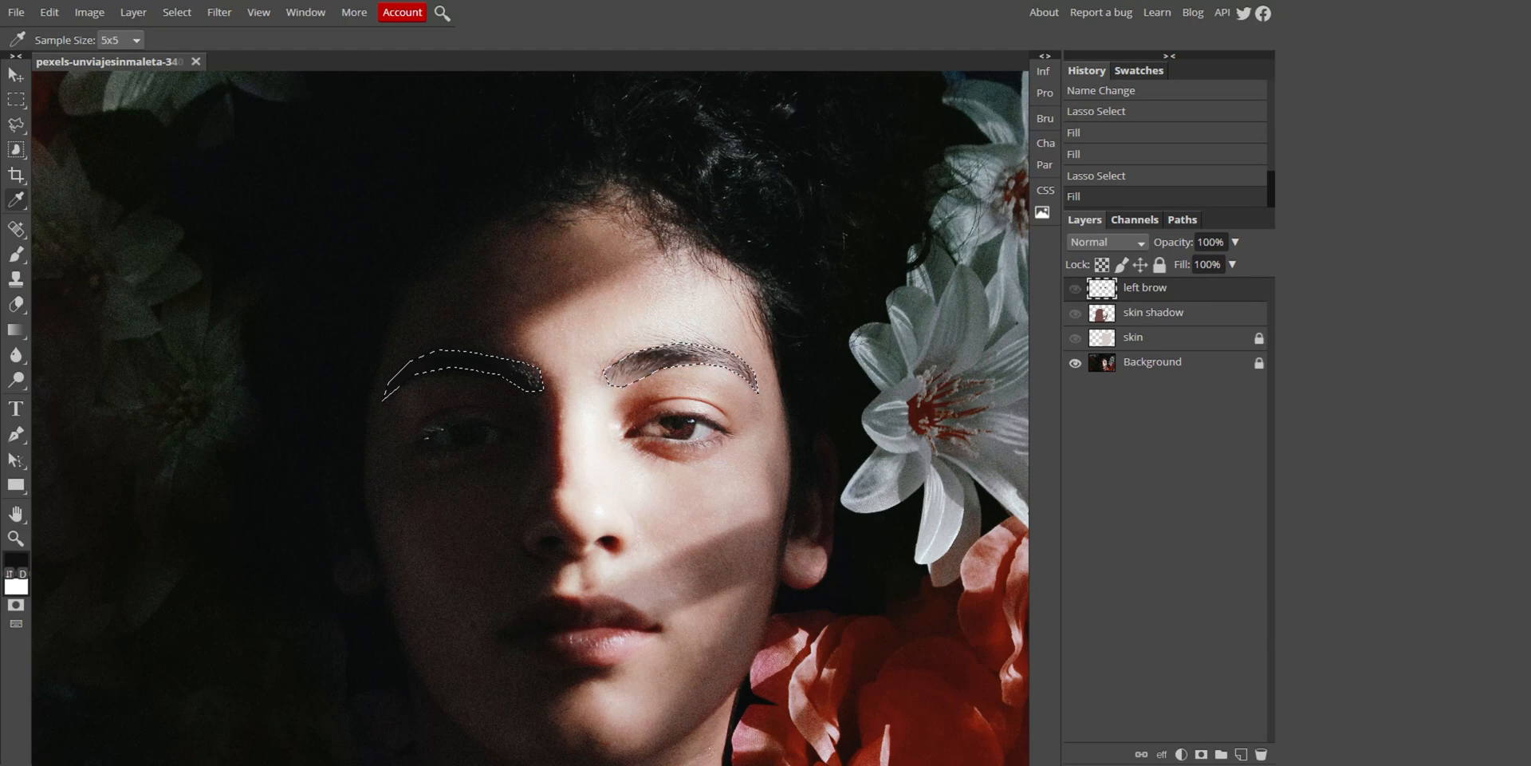
pyautogui.hotkey('ctrl', 'z')
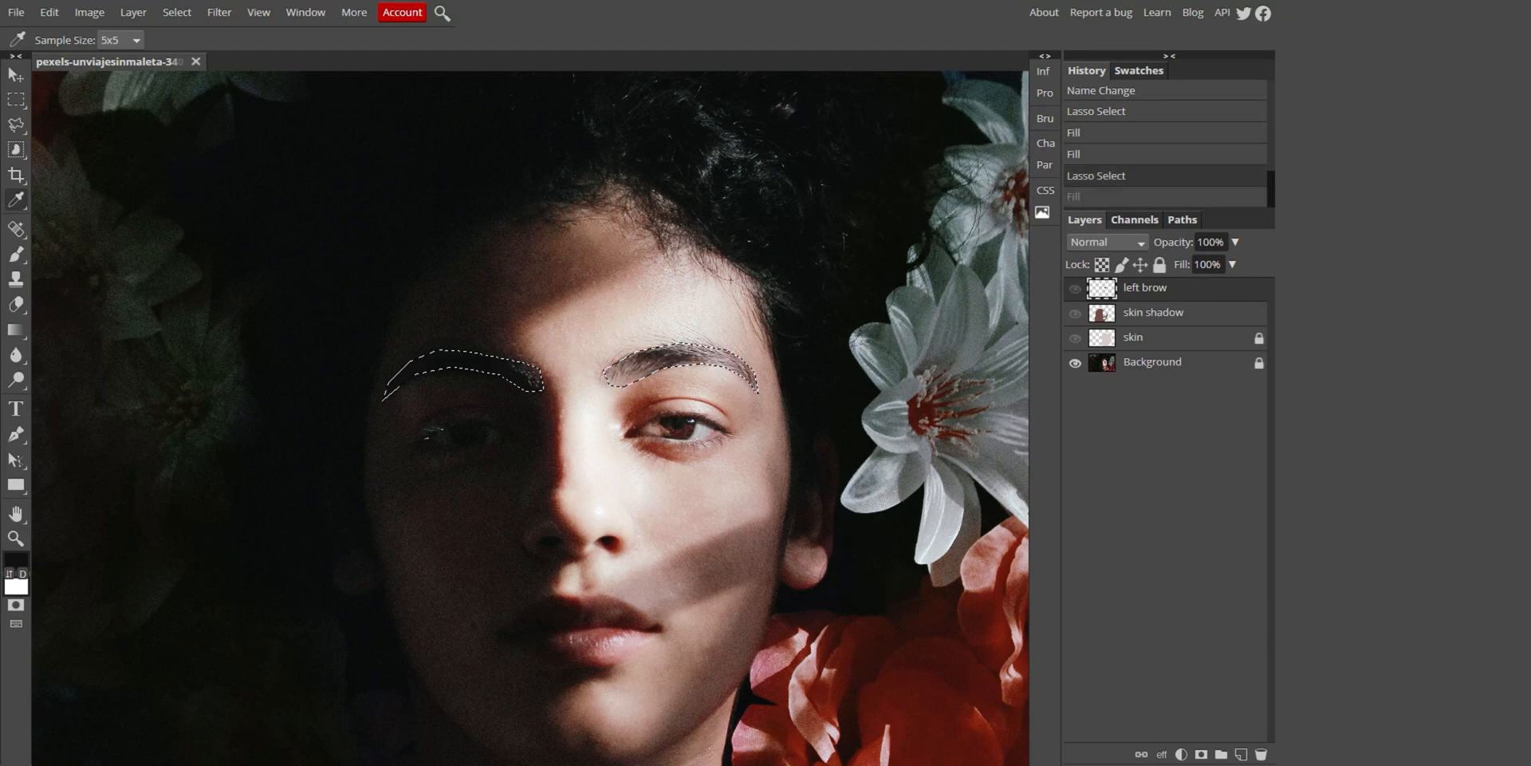
pyautogui.hotkey('ctrl', 'z')
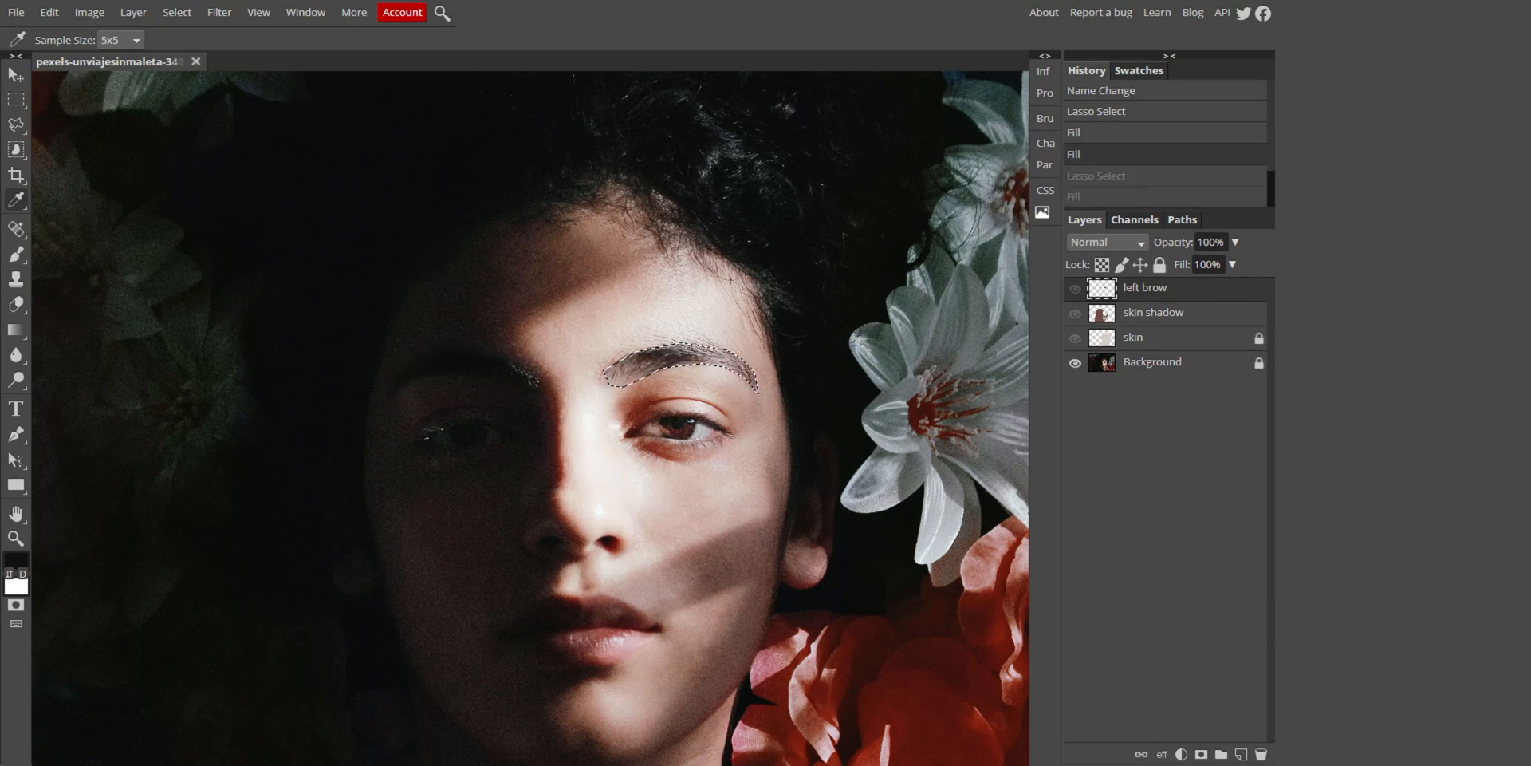
# Add a new layer and outline the shaded eyebrow as a fresh Polygonal Lasso selection replacing the previous one
pyautogui.click(1241, 753)
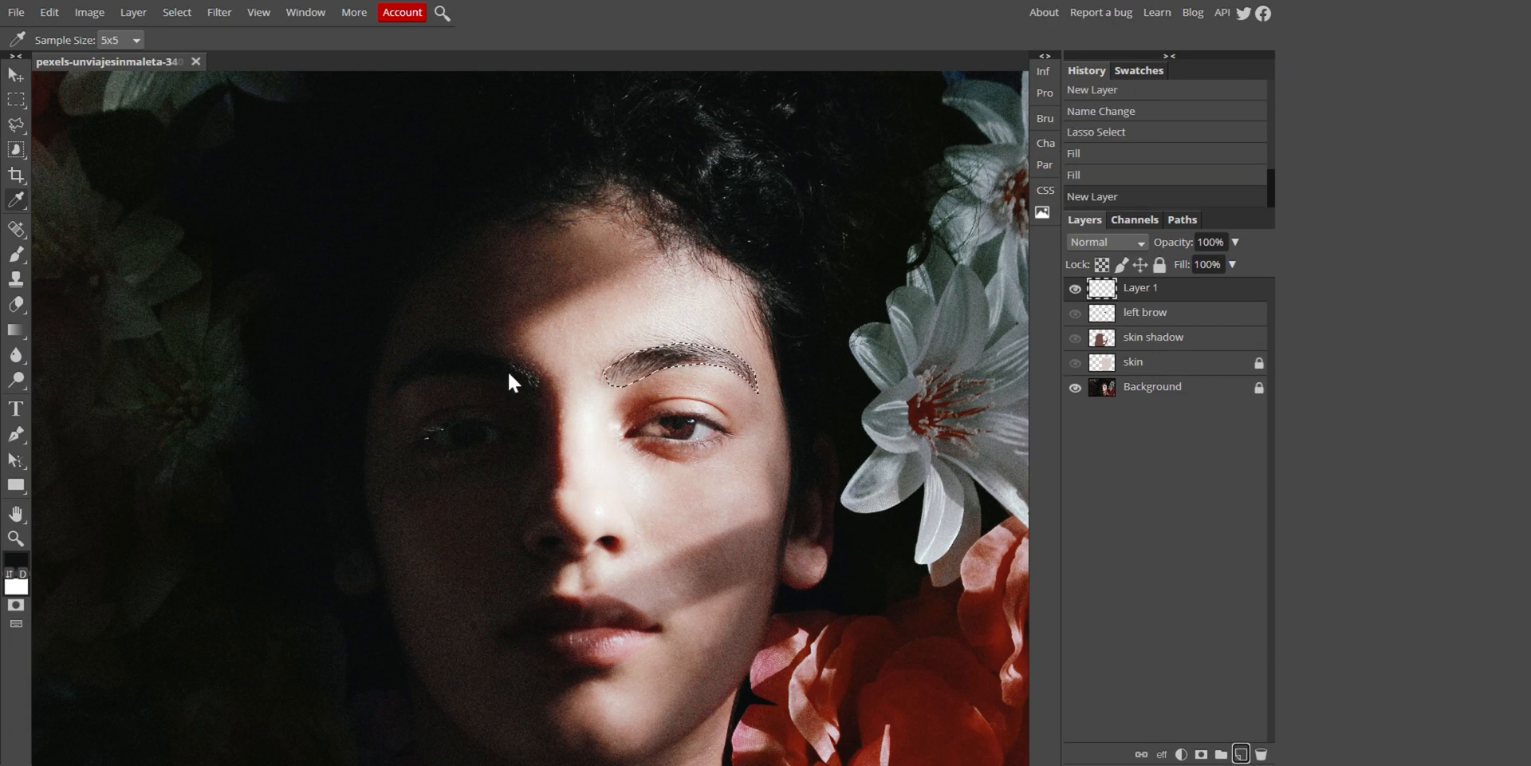
pyautogui.click(16, 126)
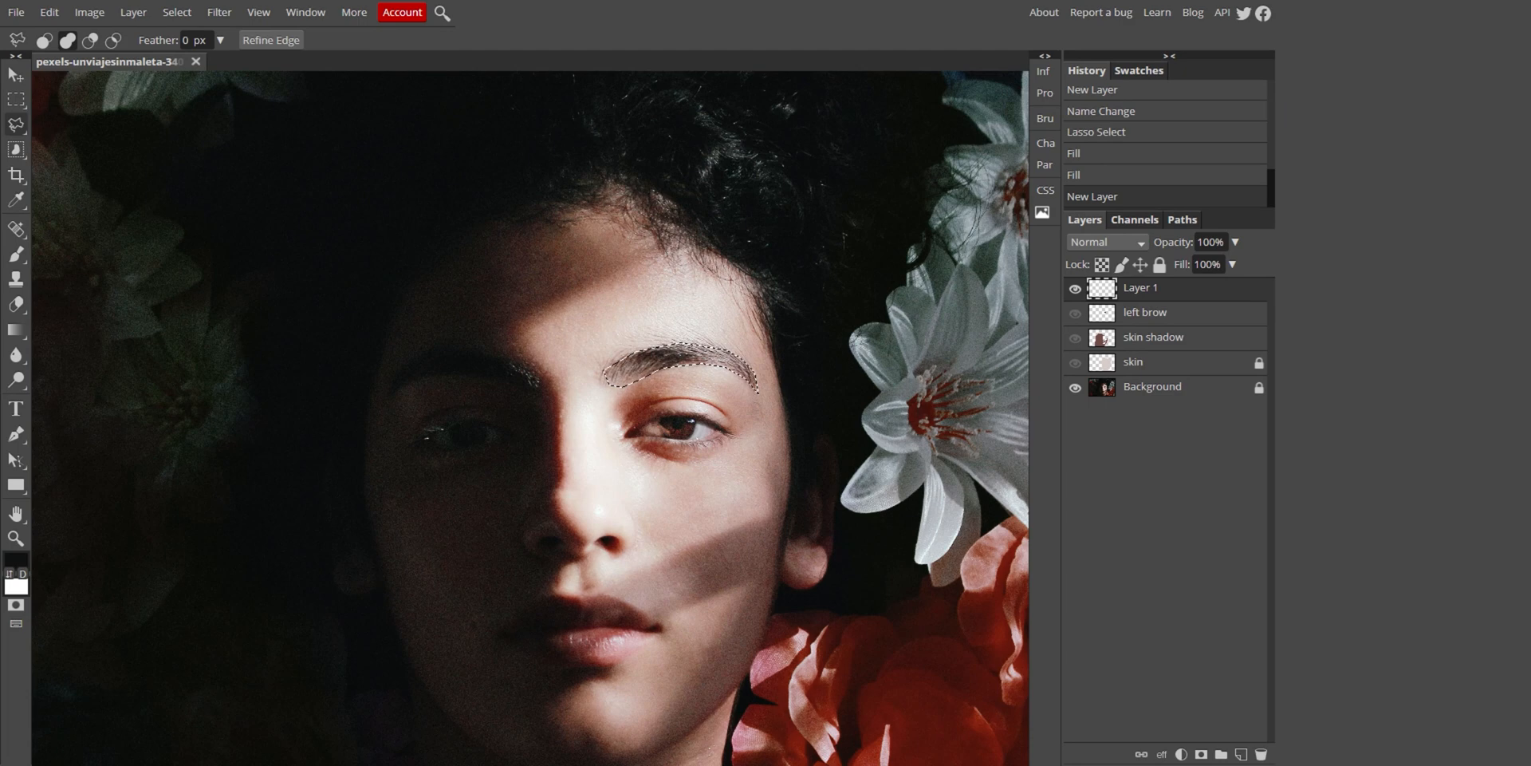
pyautogui.click(44, 41)
pyautogui.moveTo(396, 396)
pyautogui.mouseDown()
pyautogui.moveTo(438, 366)
pyautogui.moveTo(541, 390)
pyautogui.moveTo(515, 357)
pyautogui.moveTo(443, 348)
pyautogui.moveTo(396, 394)
pyautogui.mouseUp()
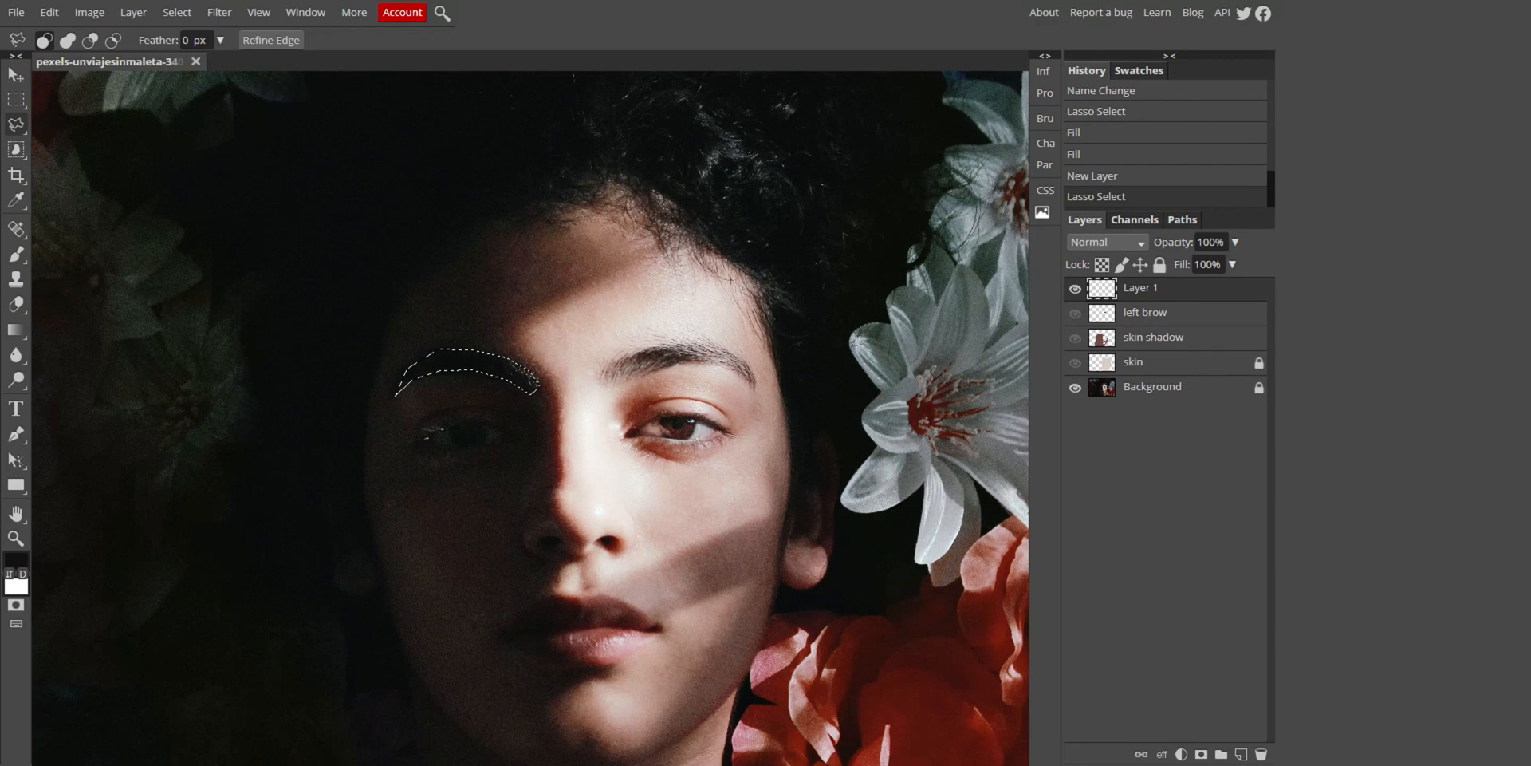
# Rename the new layer "right brow", fill its eyebrow selection with the sampled near-black, and deselect
pyautogui.doubleClick(1137, 290)
pyautogui.write('right brow')
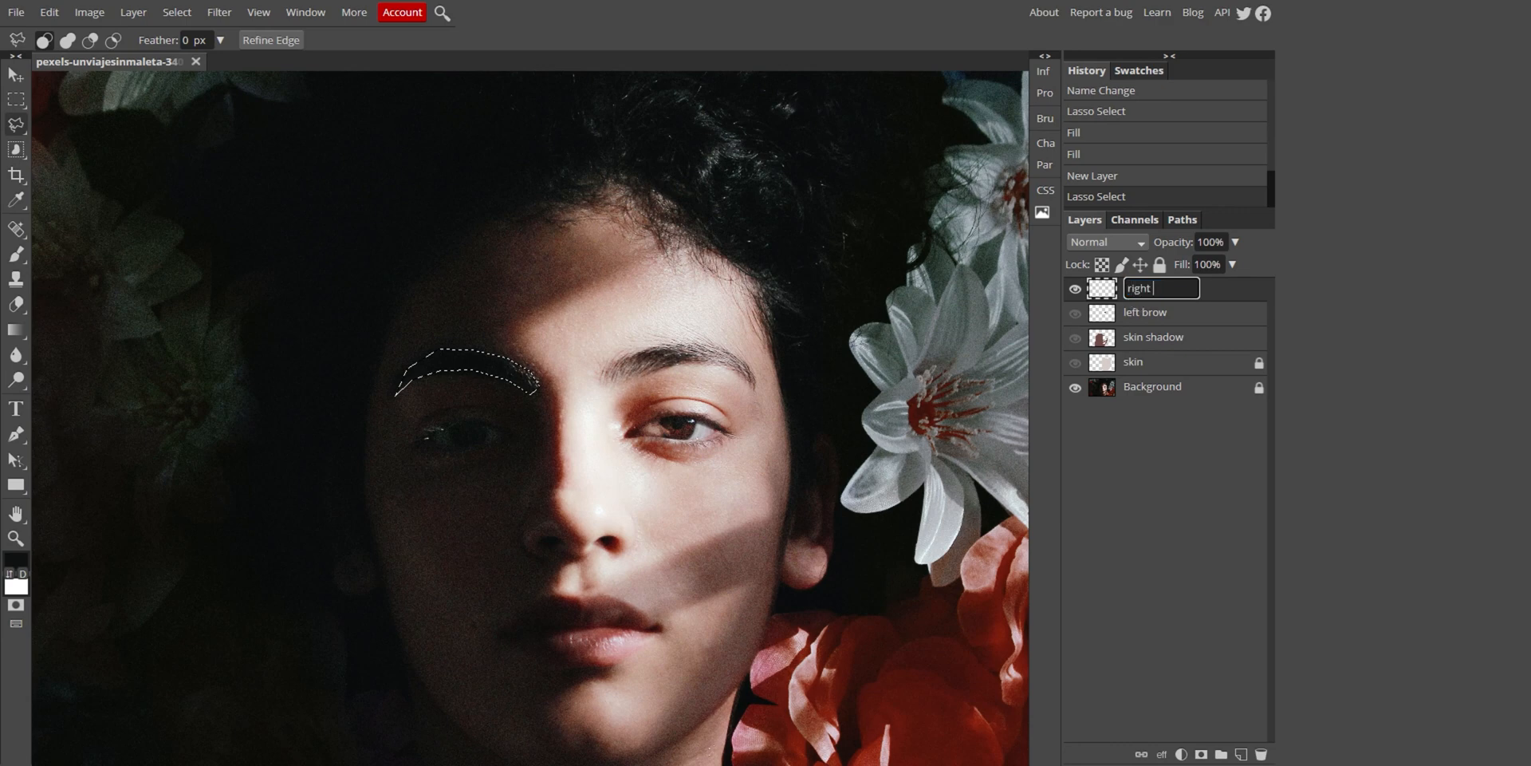
pyautogui.press('Return')
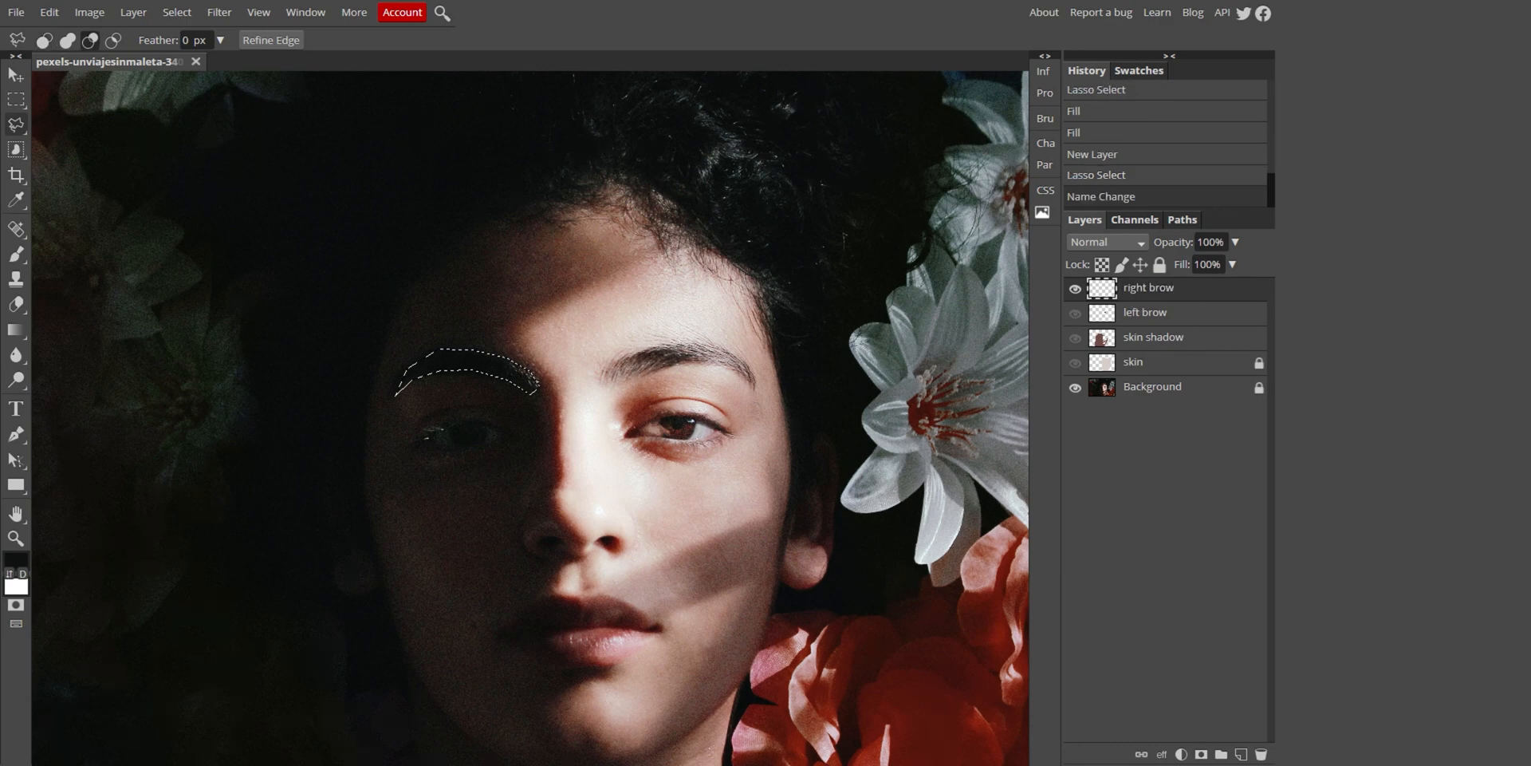
pyautogui.hotkey('alt', 'BackSpace')
pyautogui.hotkey('ctrl', 'd')
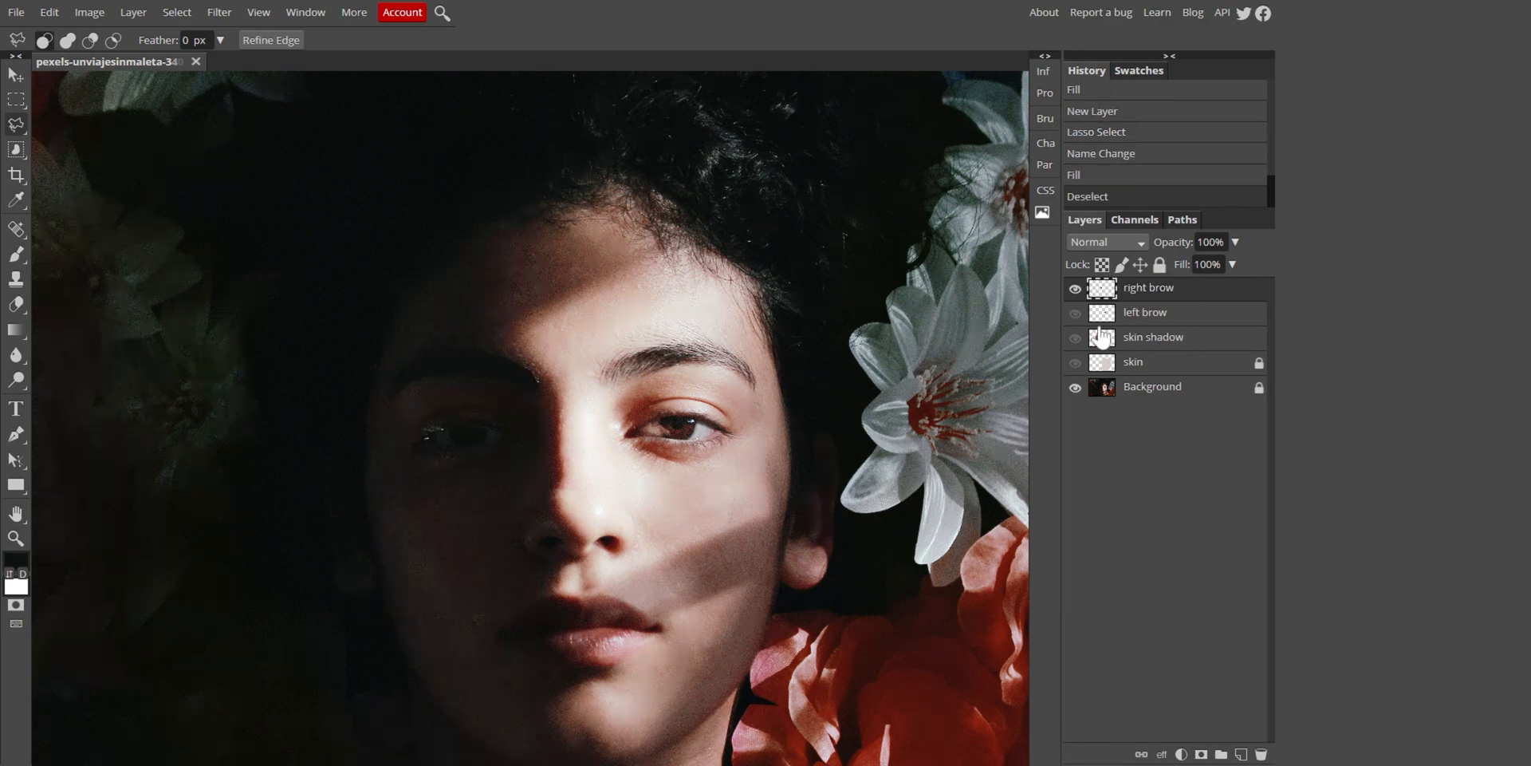
# Show the left brow, skin shadow and skin layers to check both eyebrows together on the face shapes
pyautogui.click(1075, 313)
pyautogui.click(1075, 337)
pyautogui.click(1075, 362)
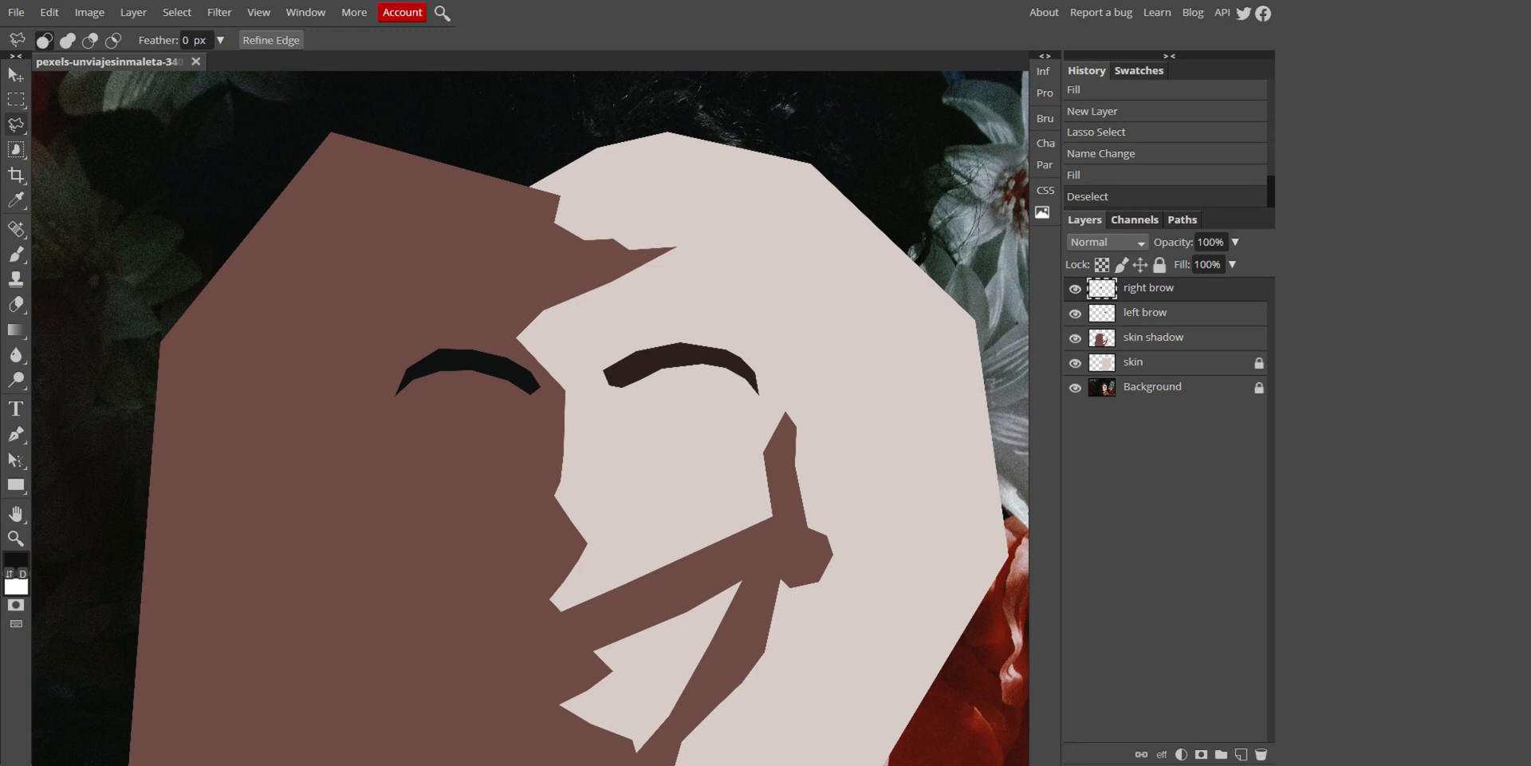
# Hide both brow layers, the skin shadow and the skin to expose the photo's eye area
pyautogui.click(1075, 288)
pyautogui.click(1075, 312)
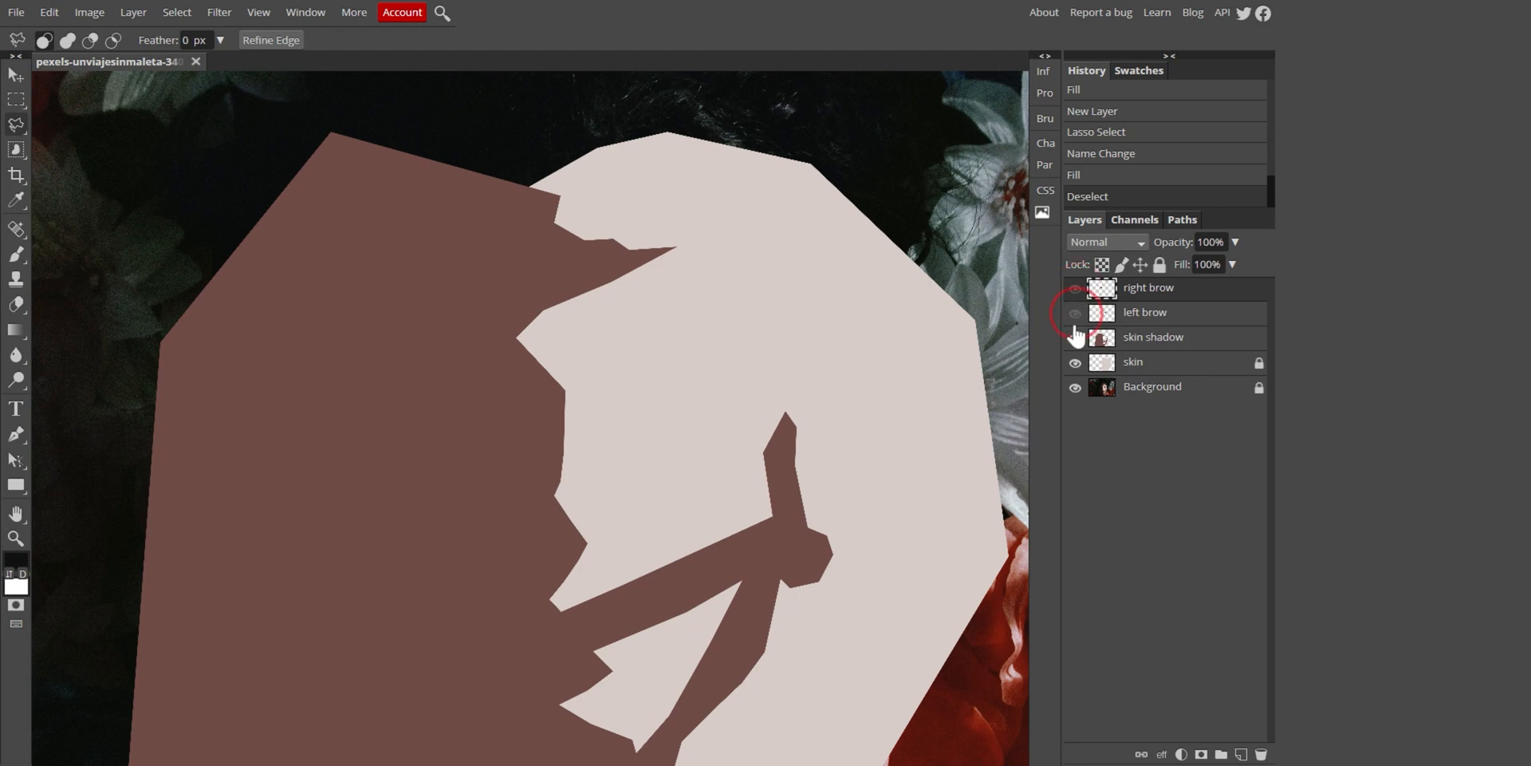
pyautogui.click(1075, 337)
pyautogui.click(1073, 363)
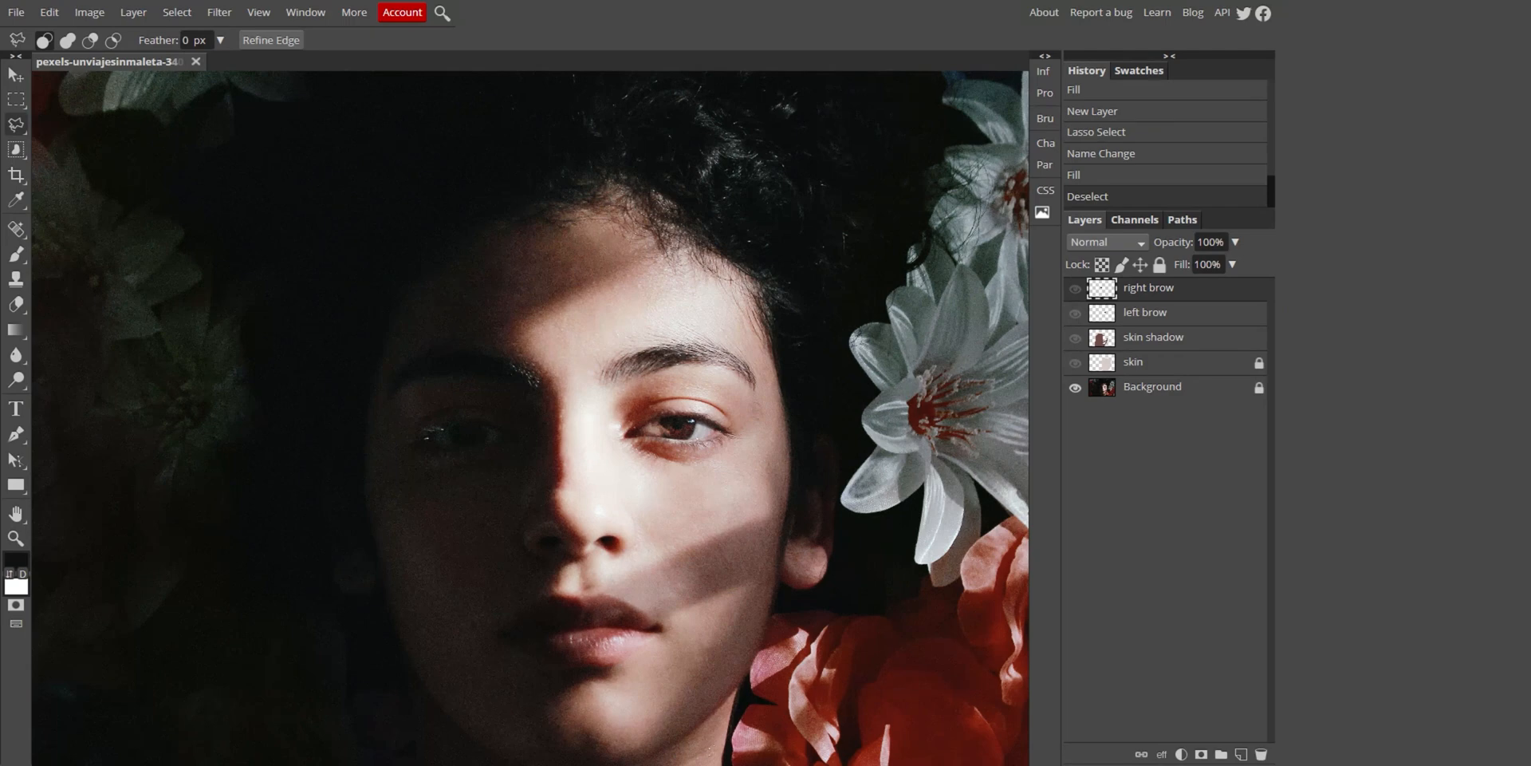
pyautogui.hotkey('ctrl', '+')
pyautogui.hotkey('ctrl', '+')
pyautogui.hotkey('ctrl', '+')
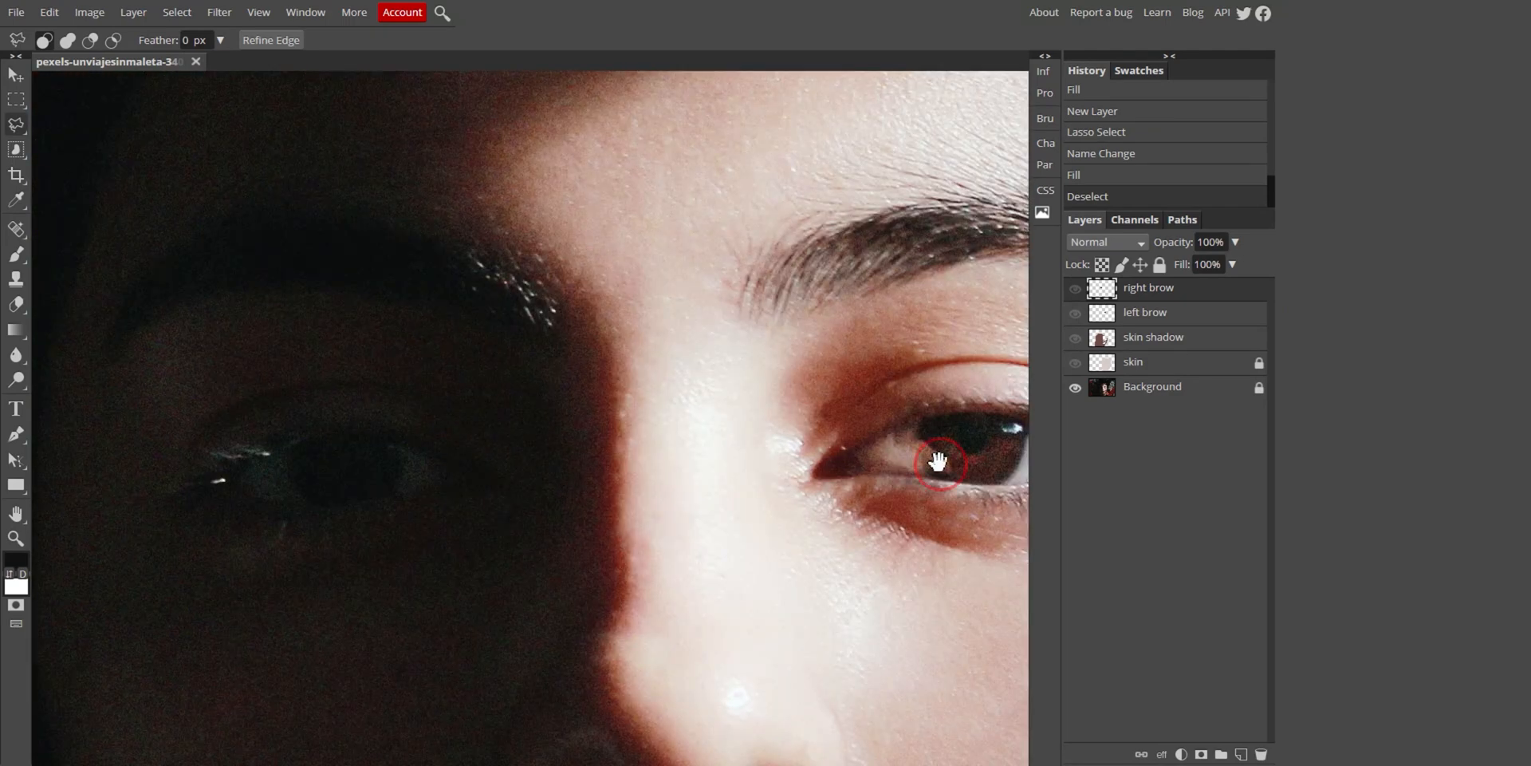
# Add a new layer on top for the lit eye and name it "left pupil"
pyautogui.moveTo(933, 455); pyautogui.dragTo(482, 447)
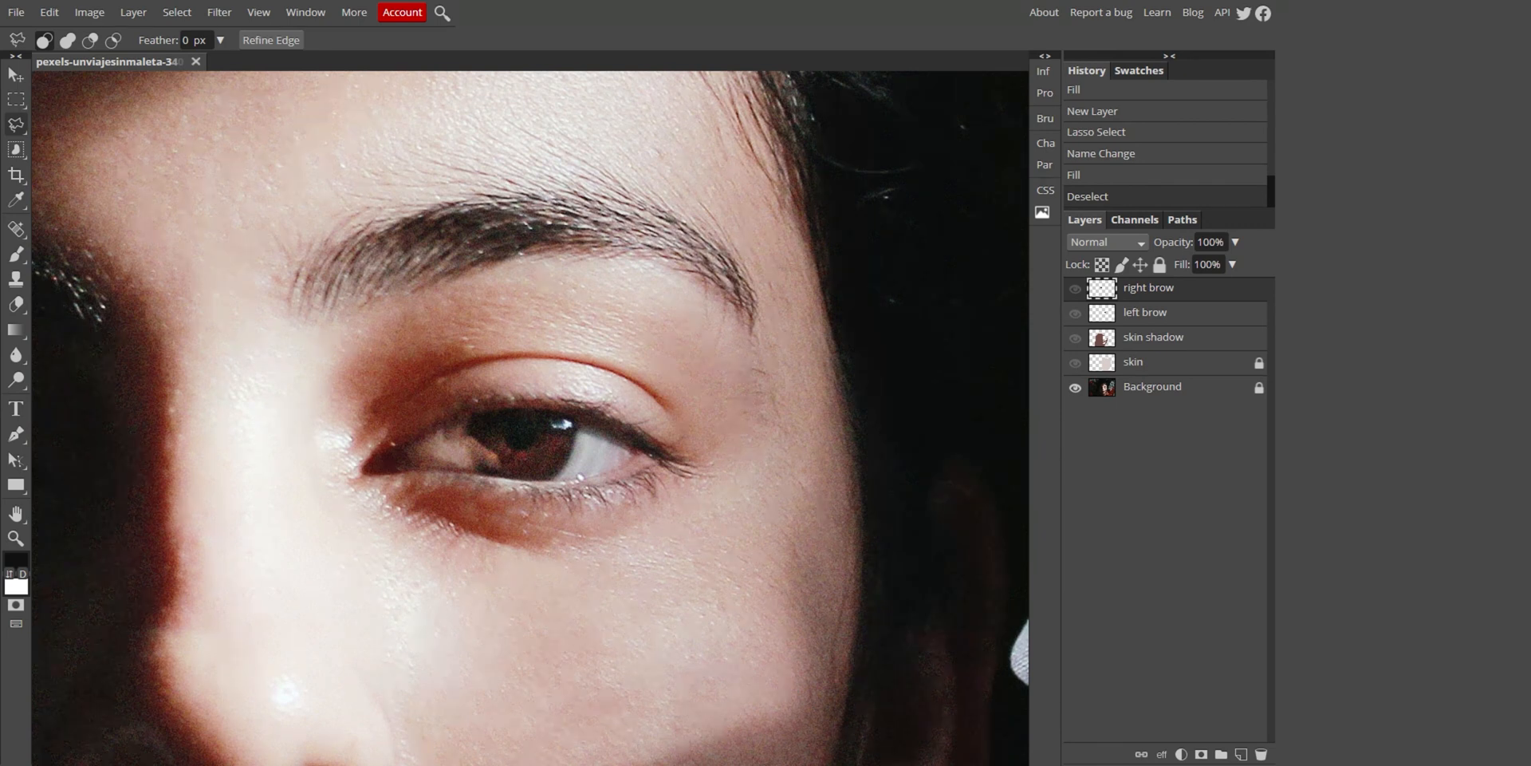
pyautogui.click(1241, 754)
pyautogui.doubleClick(1139, 289)
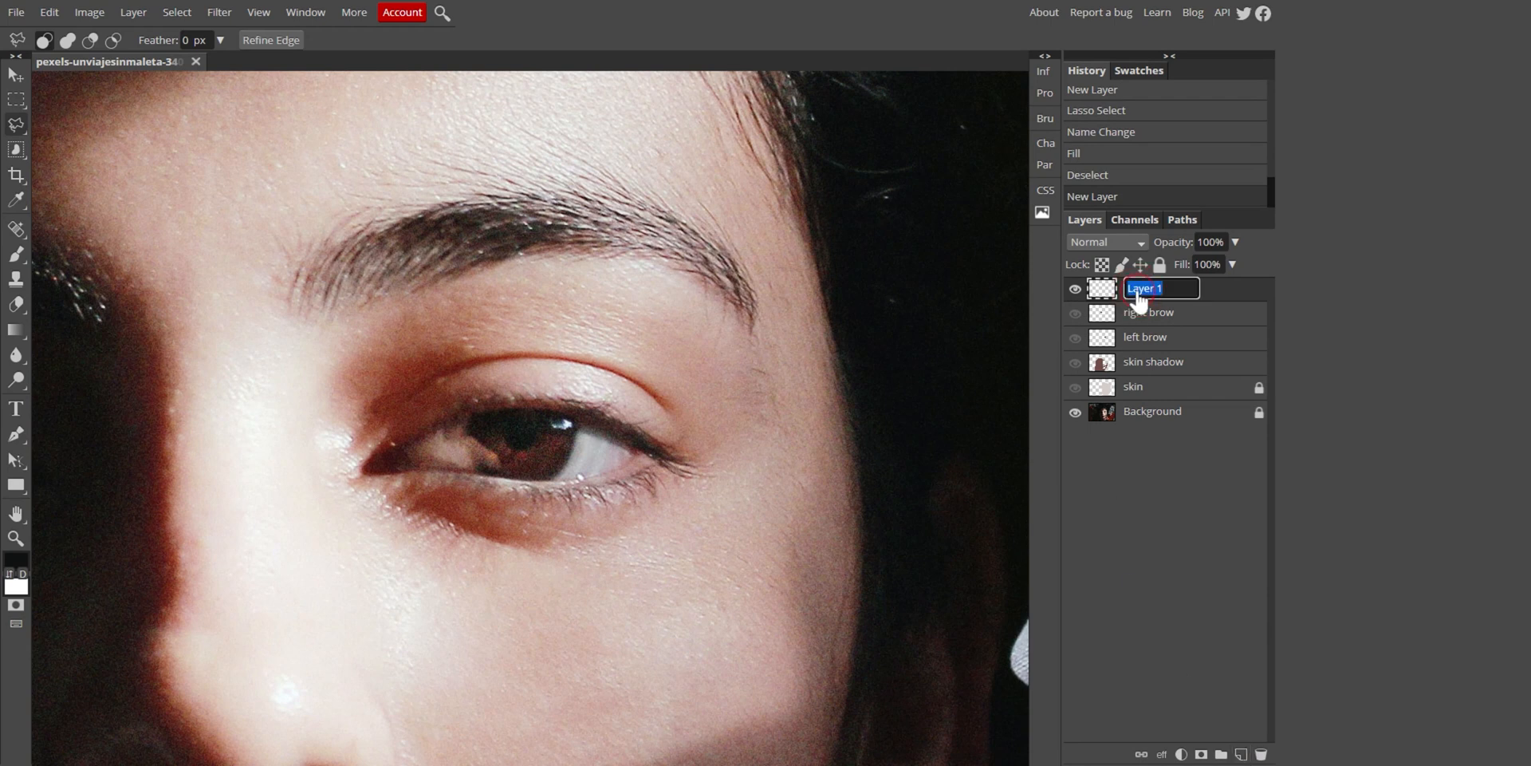
pyautogui.write('left pupil')
pyautogui.press('Return')
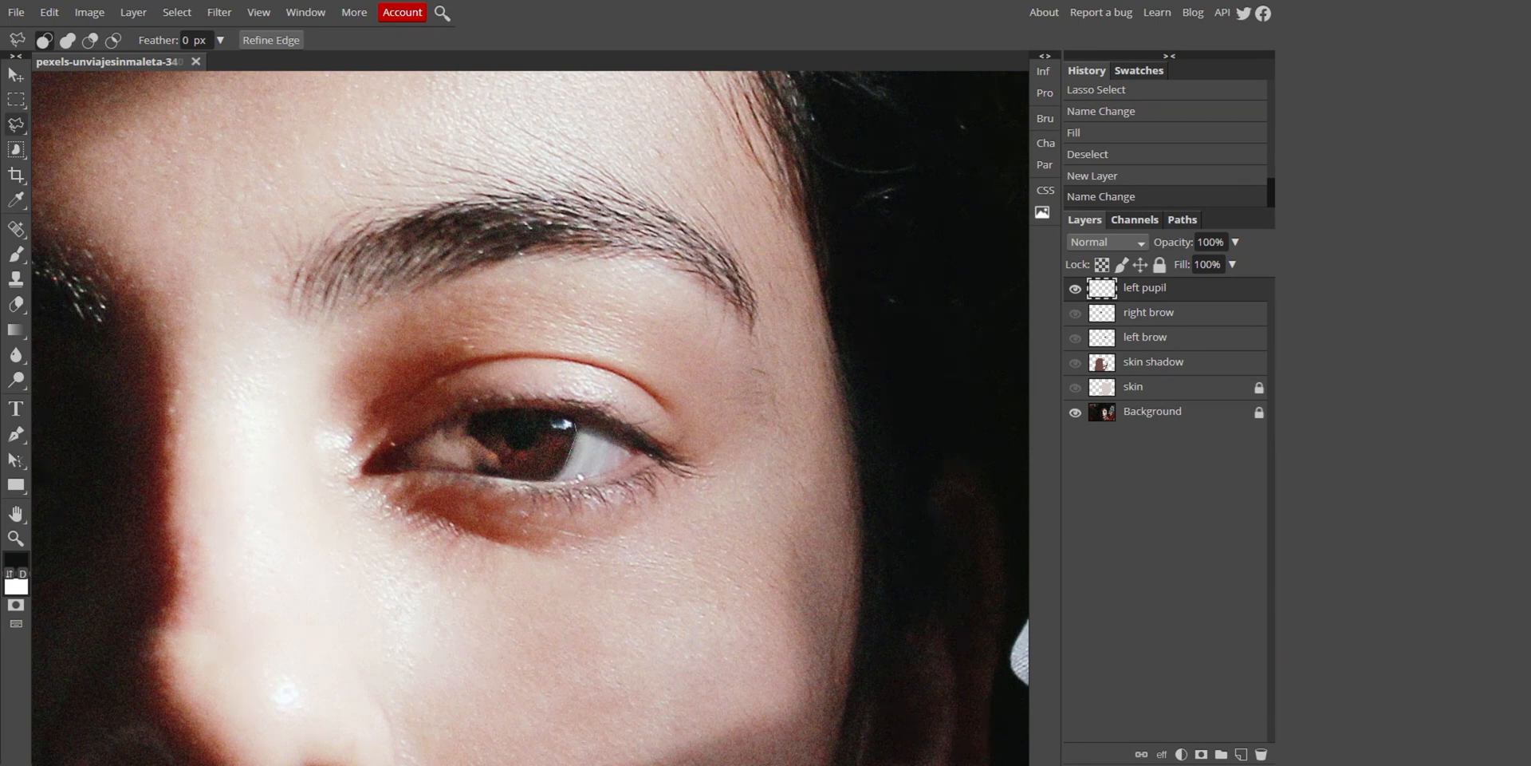
# Outline the brown iris of the lit eye as a closed Polygonal Lasso selection
pyautogui.click(517, 480)
pyautogui.click(482, 475)
pyautogui.click(469, 456)
pyautogui.click(469, 436)
pyautogui.click(524, 410)
pyautogui.click(553, 413)
pyautogui.click(574, 418)
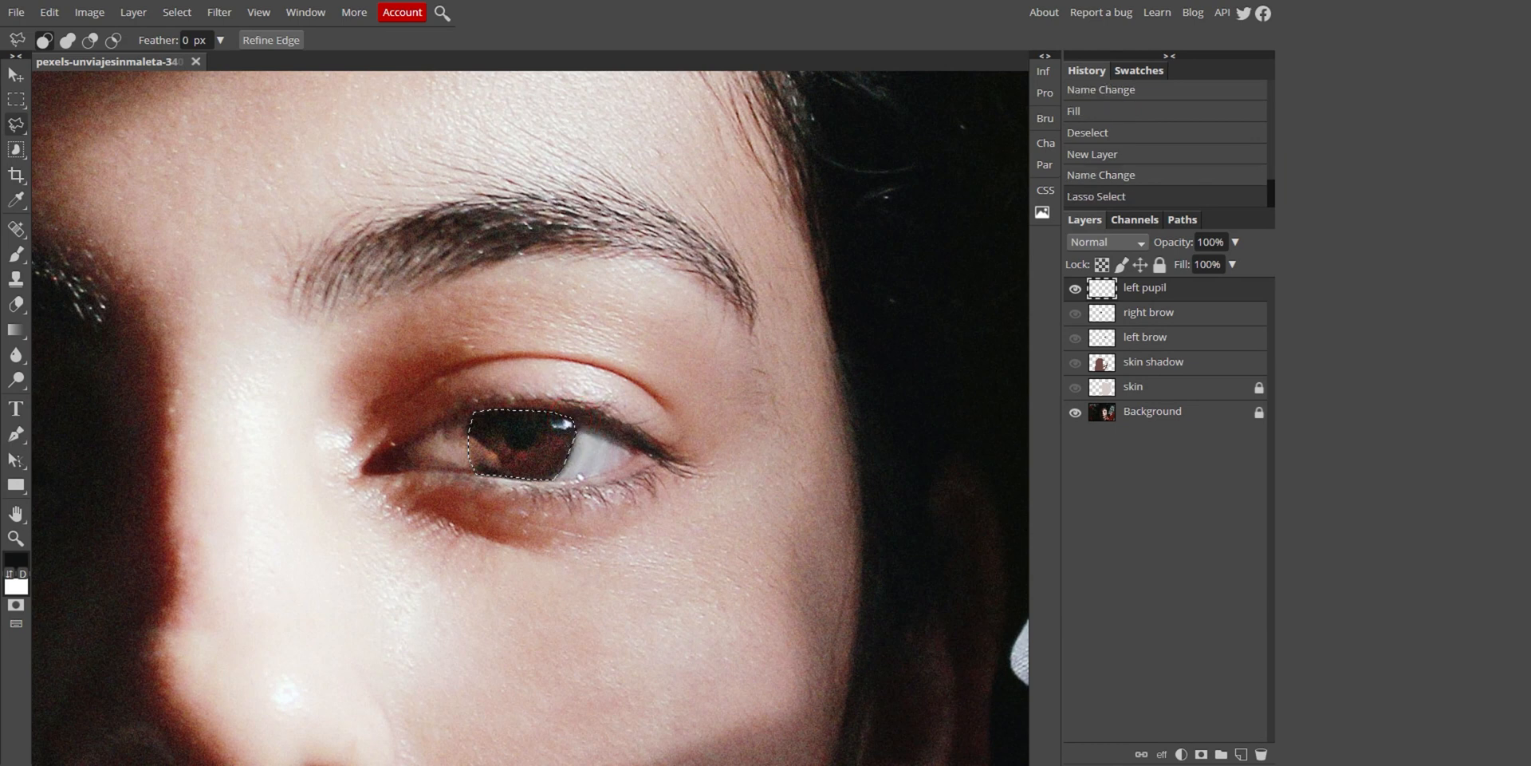
# Fill the iris selection with dark brown sampled from the photo's iris, then hide the left pupil layer
pyautogui.press('i')
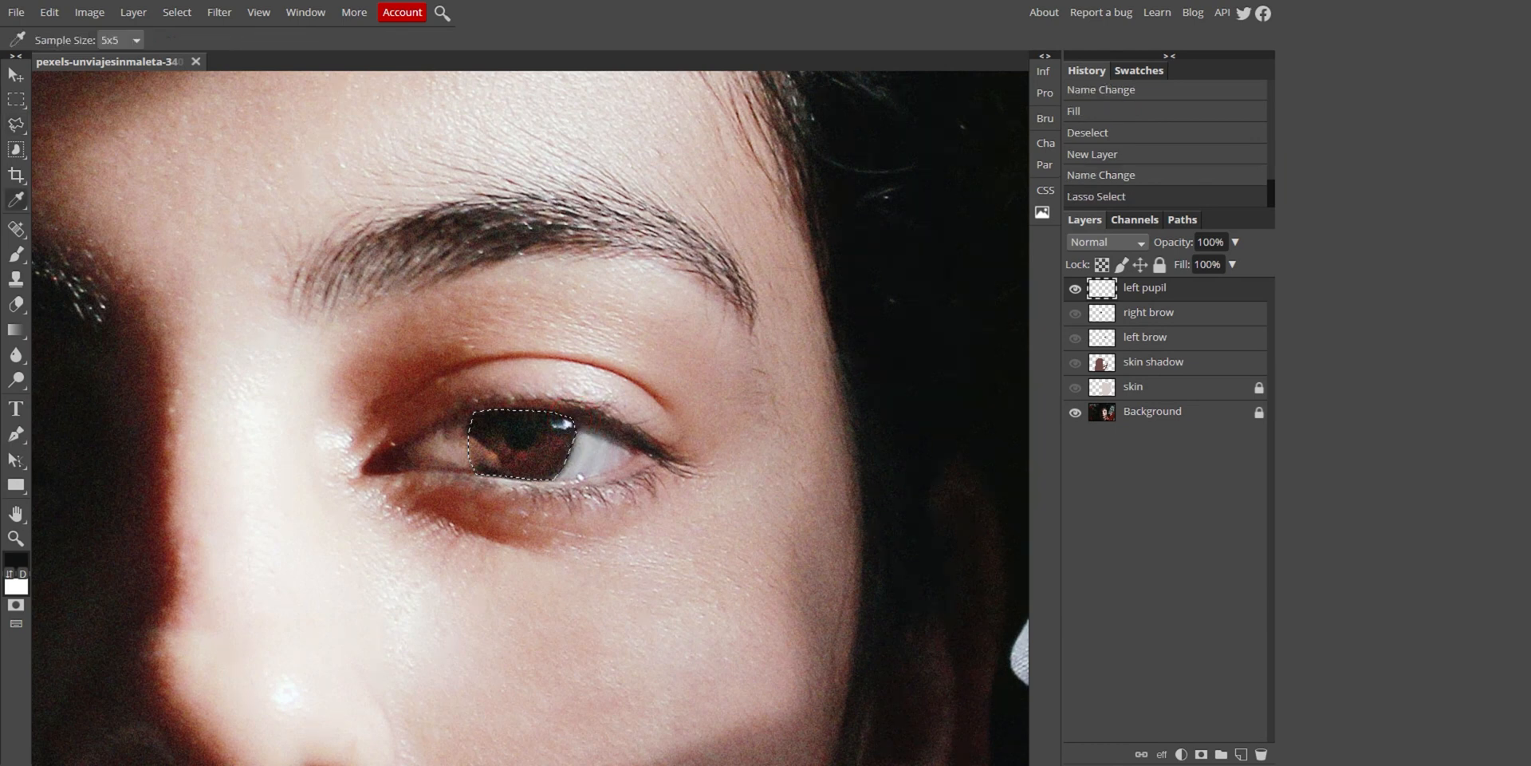
pyautogui.click(537, 462)
pyautogui.hotkey('alt', 'BackSpace')
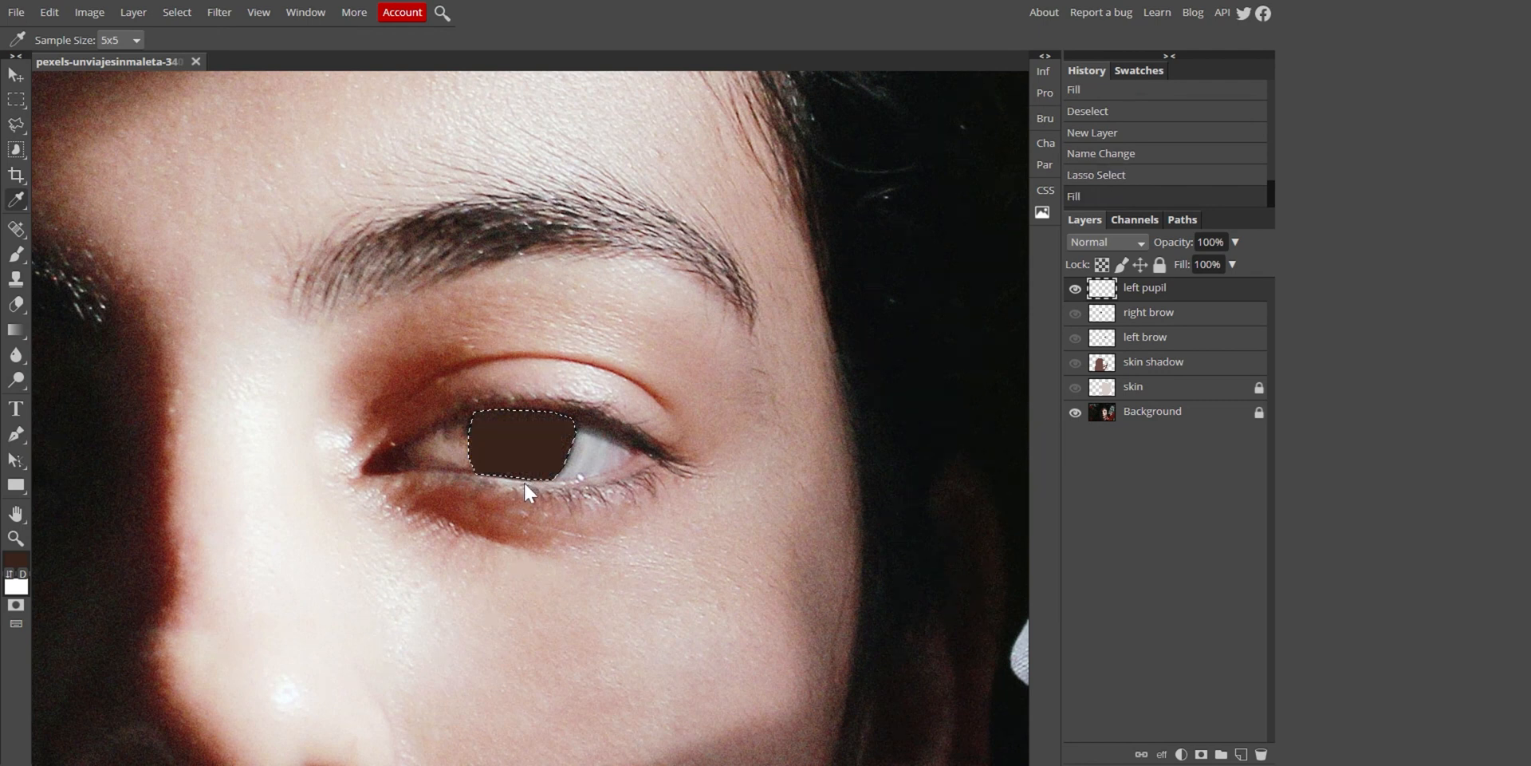
pyautogui.click(1075, 288)
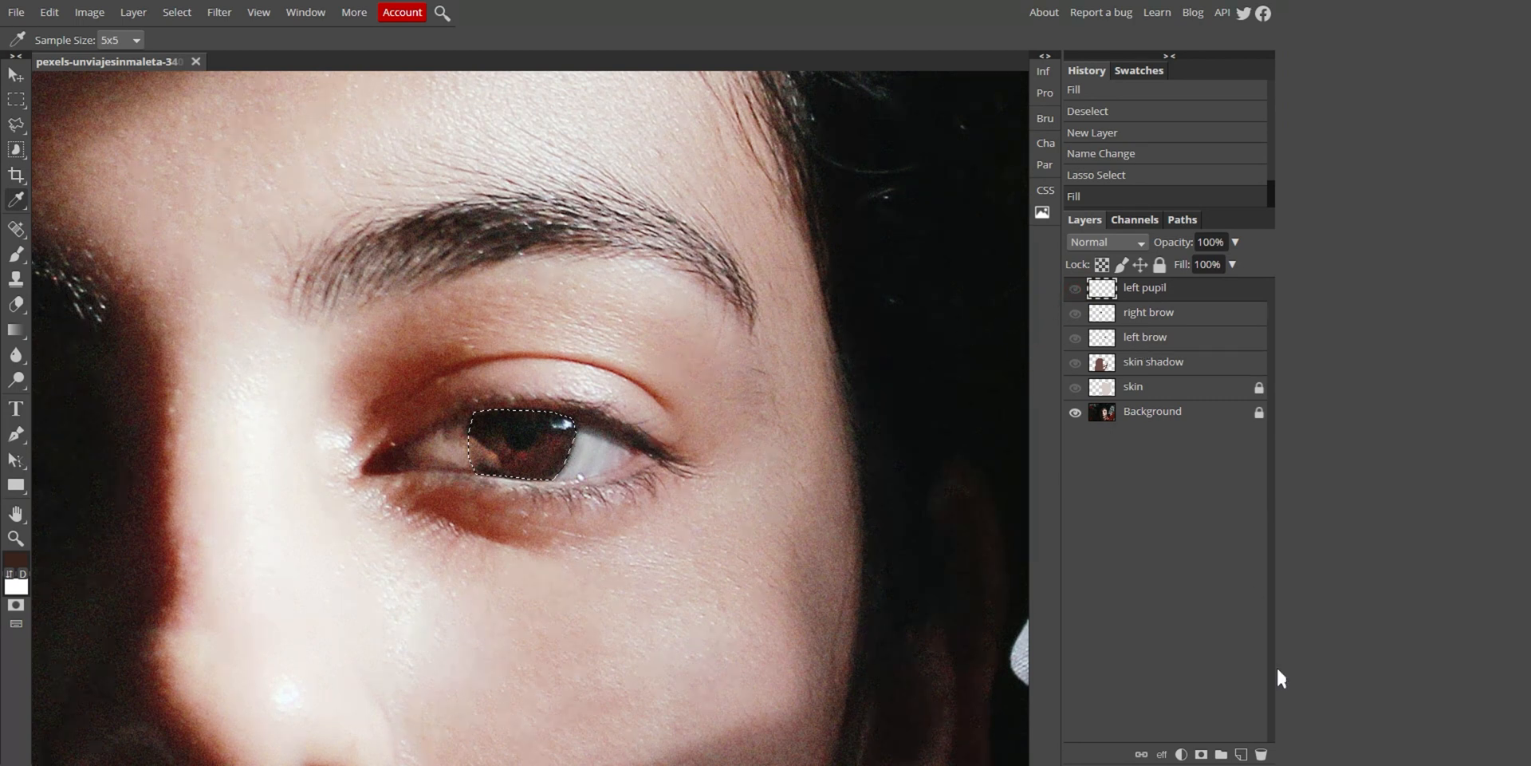
# Add another layer on top named "left iris" and clear the current selection
pyautogui.click(1241, 754)
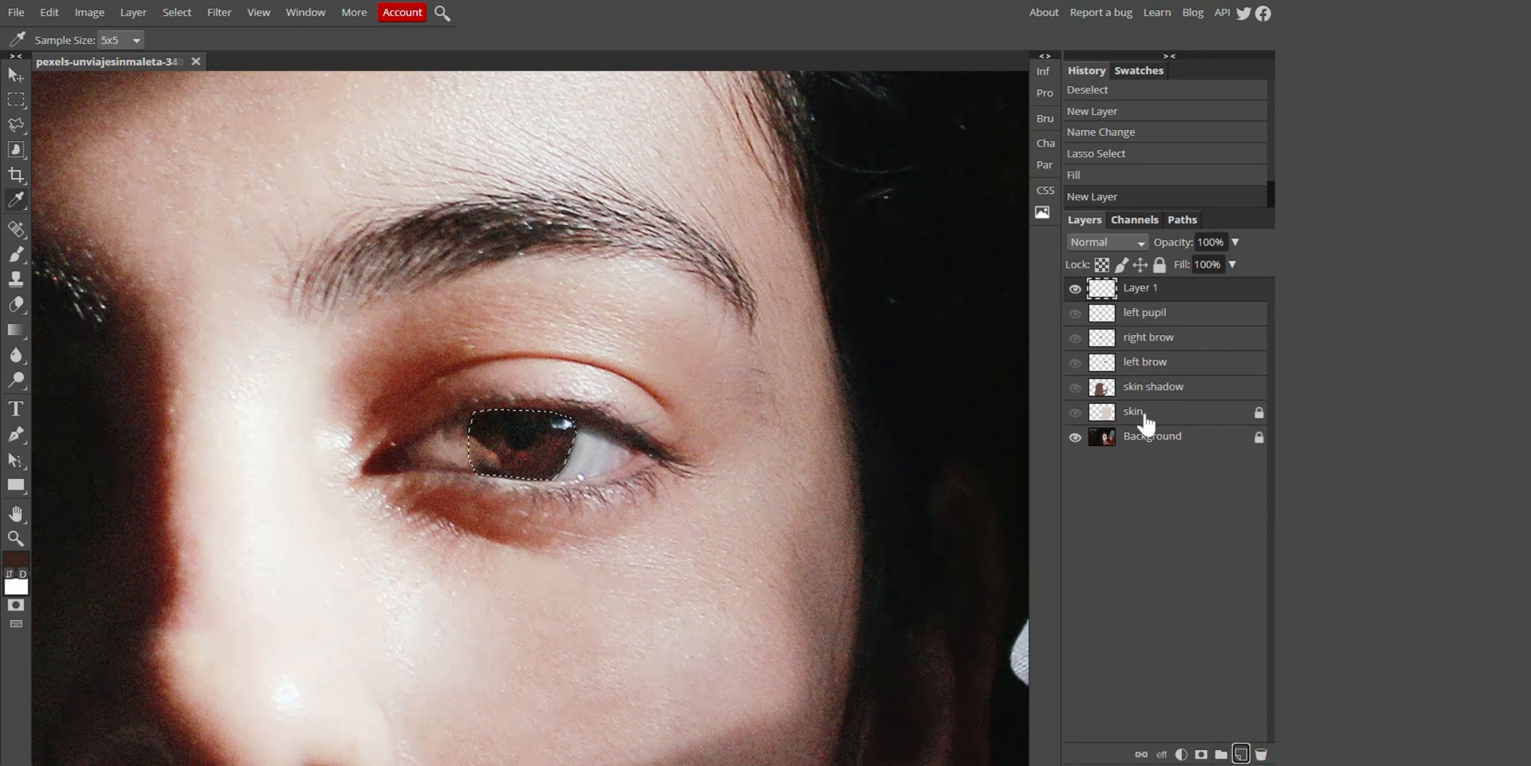
pyautogui.click(1136, 292)
pyautogui.doubleClick(1136, 292)
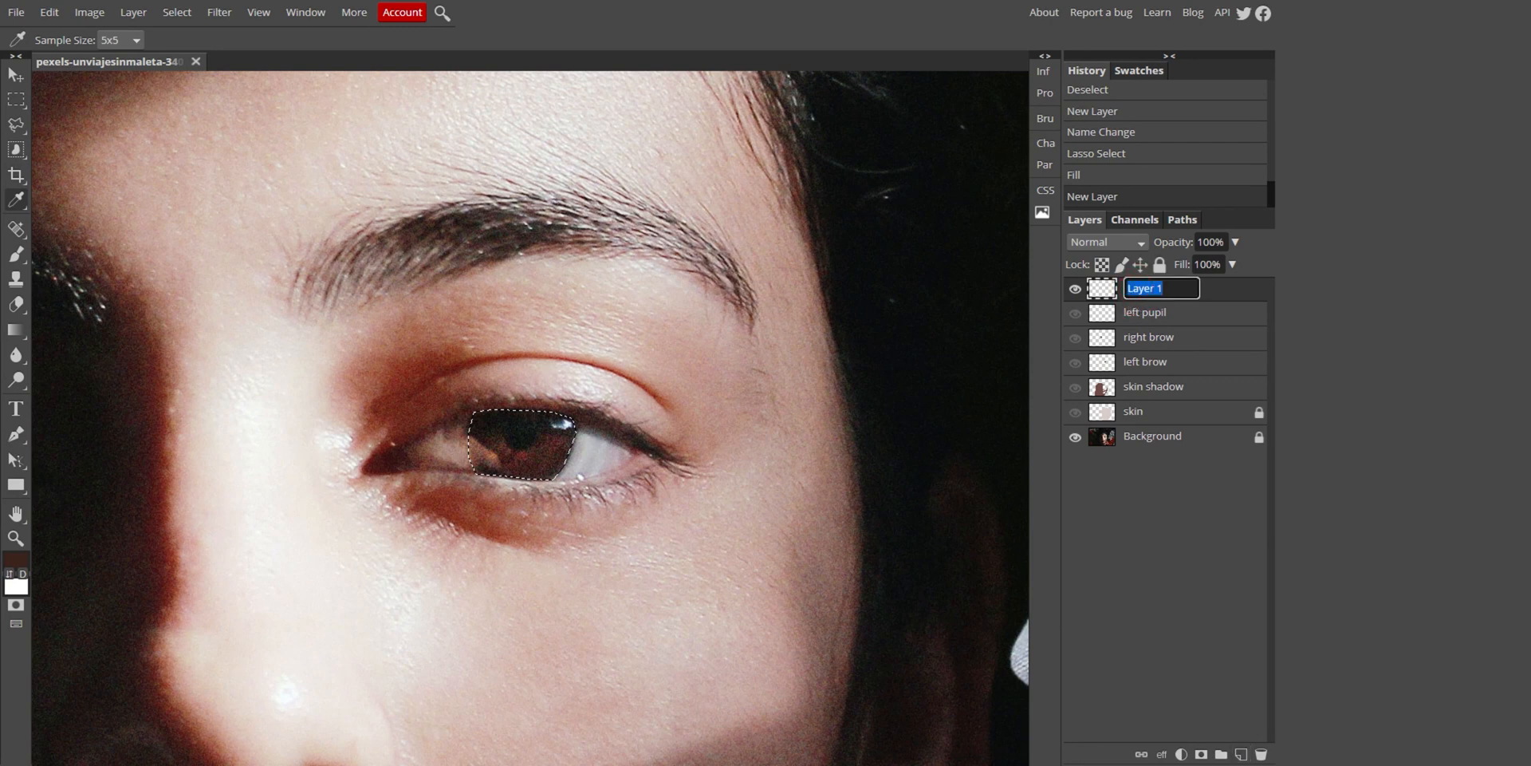
pyautogui.write('left iris')
pyautogui.press('Return')
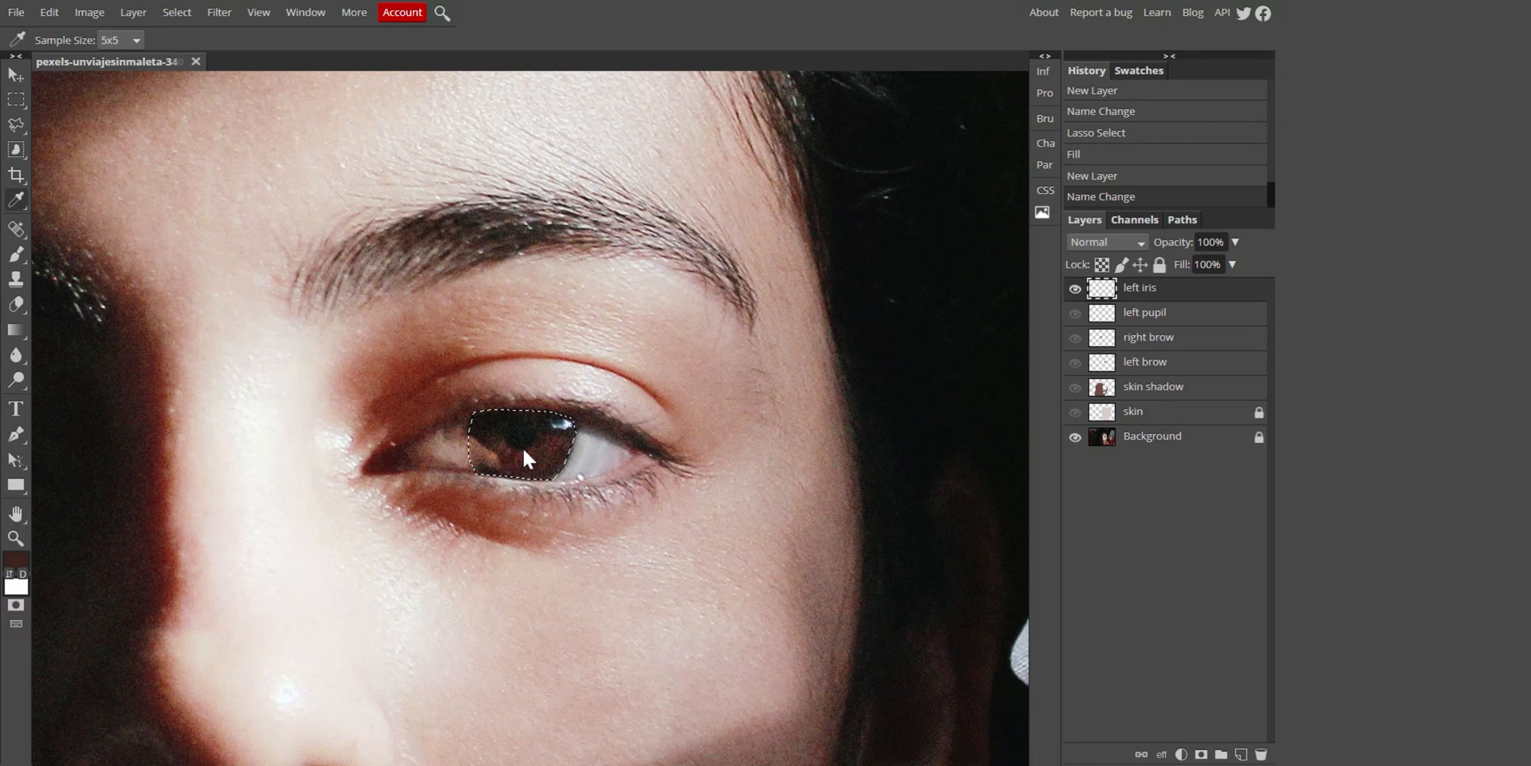
pyautogui.hotkey('ctrl', 'd')
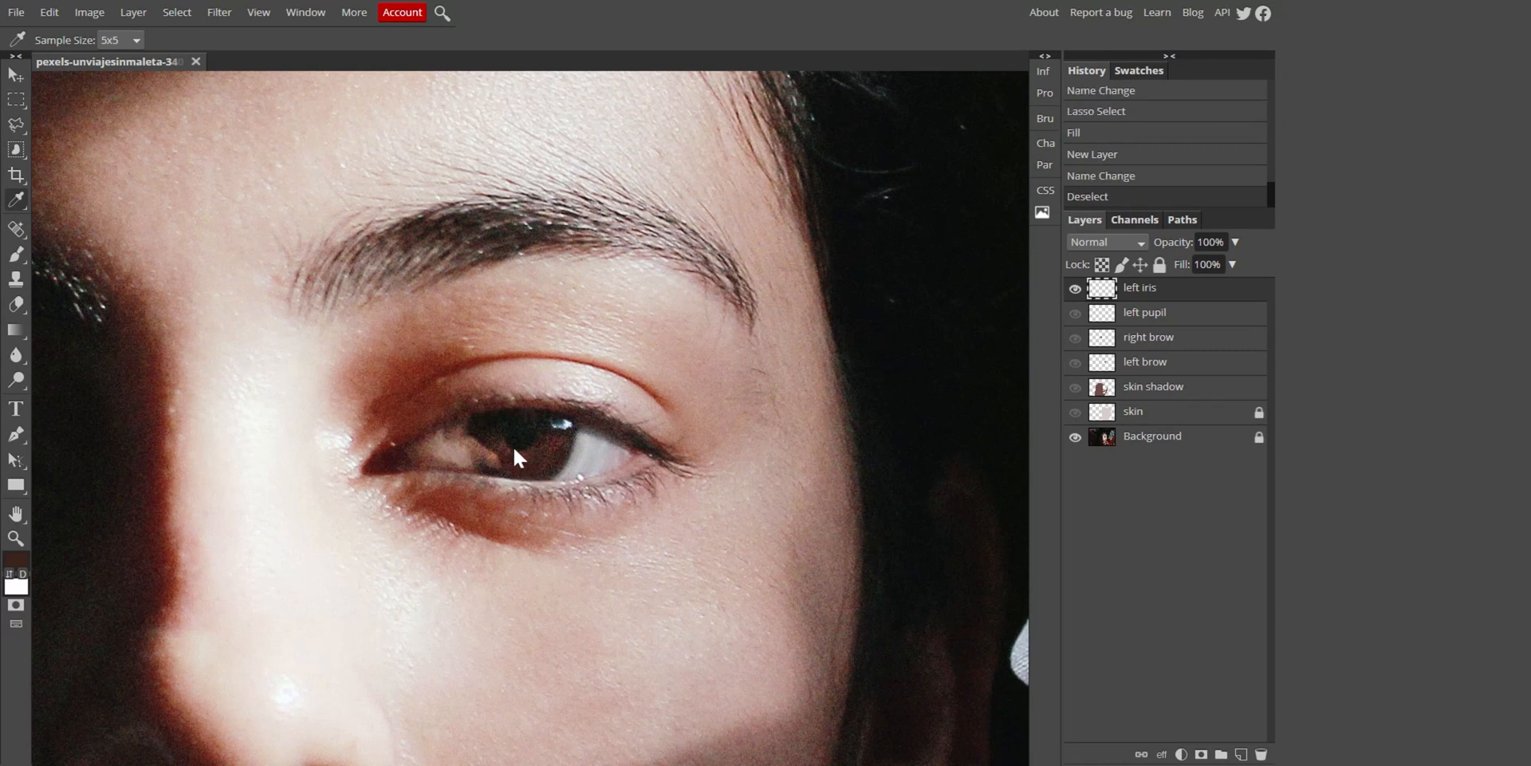
# Outline the dark centre of the lit eye, fill it with sampled near-black, show the left pupil layer and deselect
pyautogui.click(506, 447)
pyautogui.press('l')
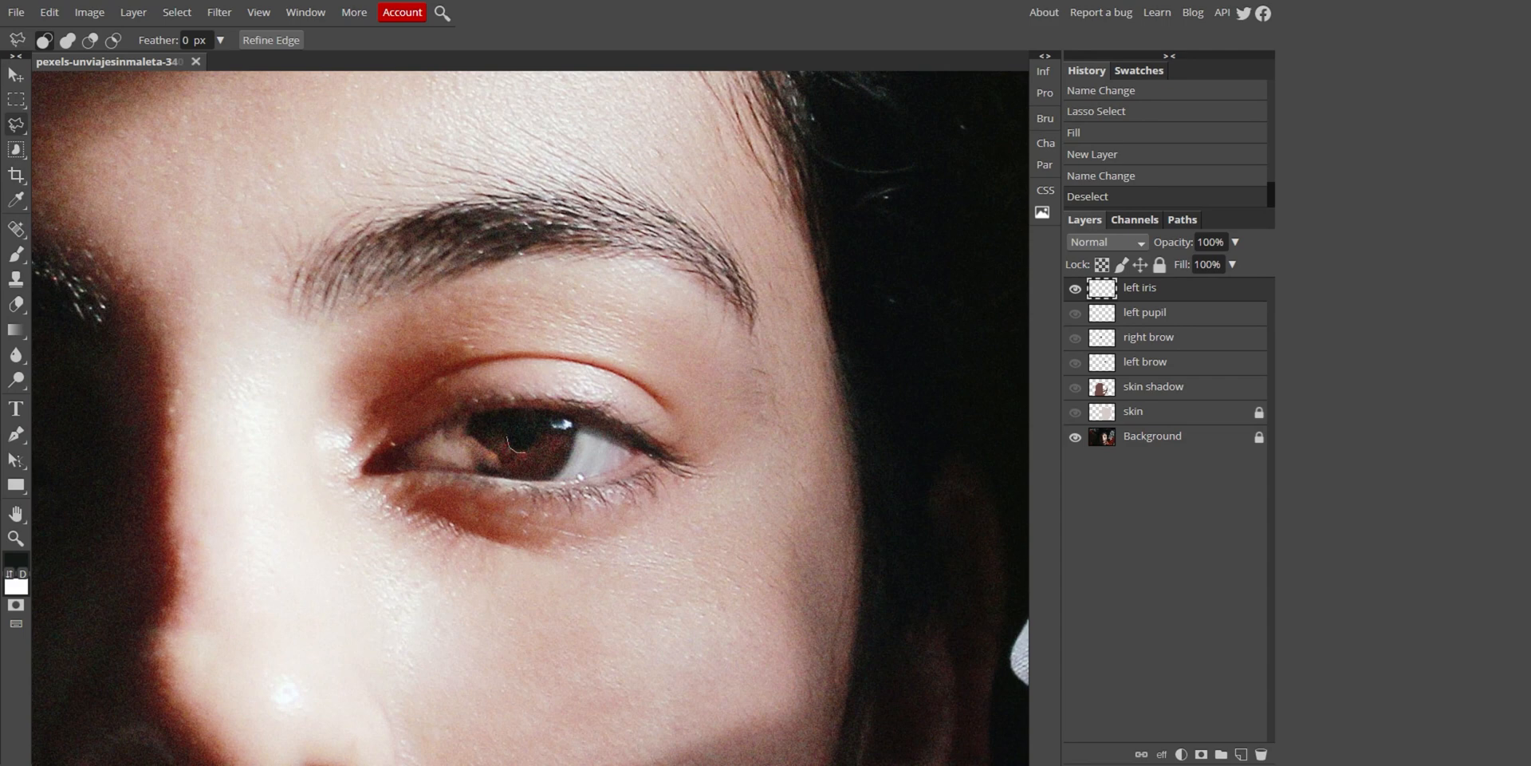
pyautogui.moveTo(517, 452)
pyautogui.mouseDown()
pyautogui.moveTo(534, 440)
pyautogui.moveTo(515, 435)
pyautogui.mouseUp()
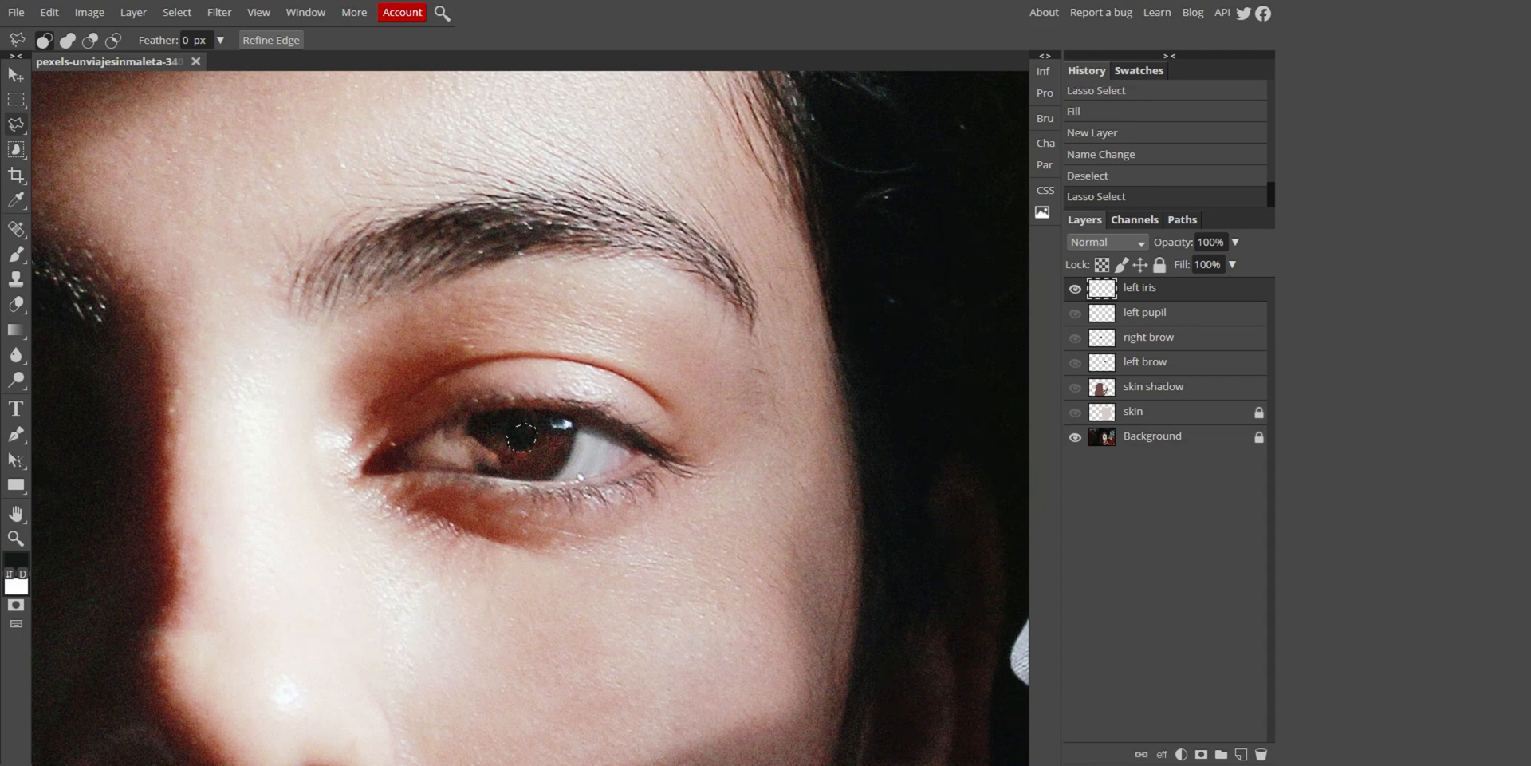
pyautogui.press('alt')
pyautogui.hotkey('alt', 'BackSpace')
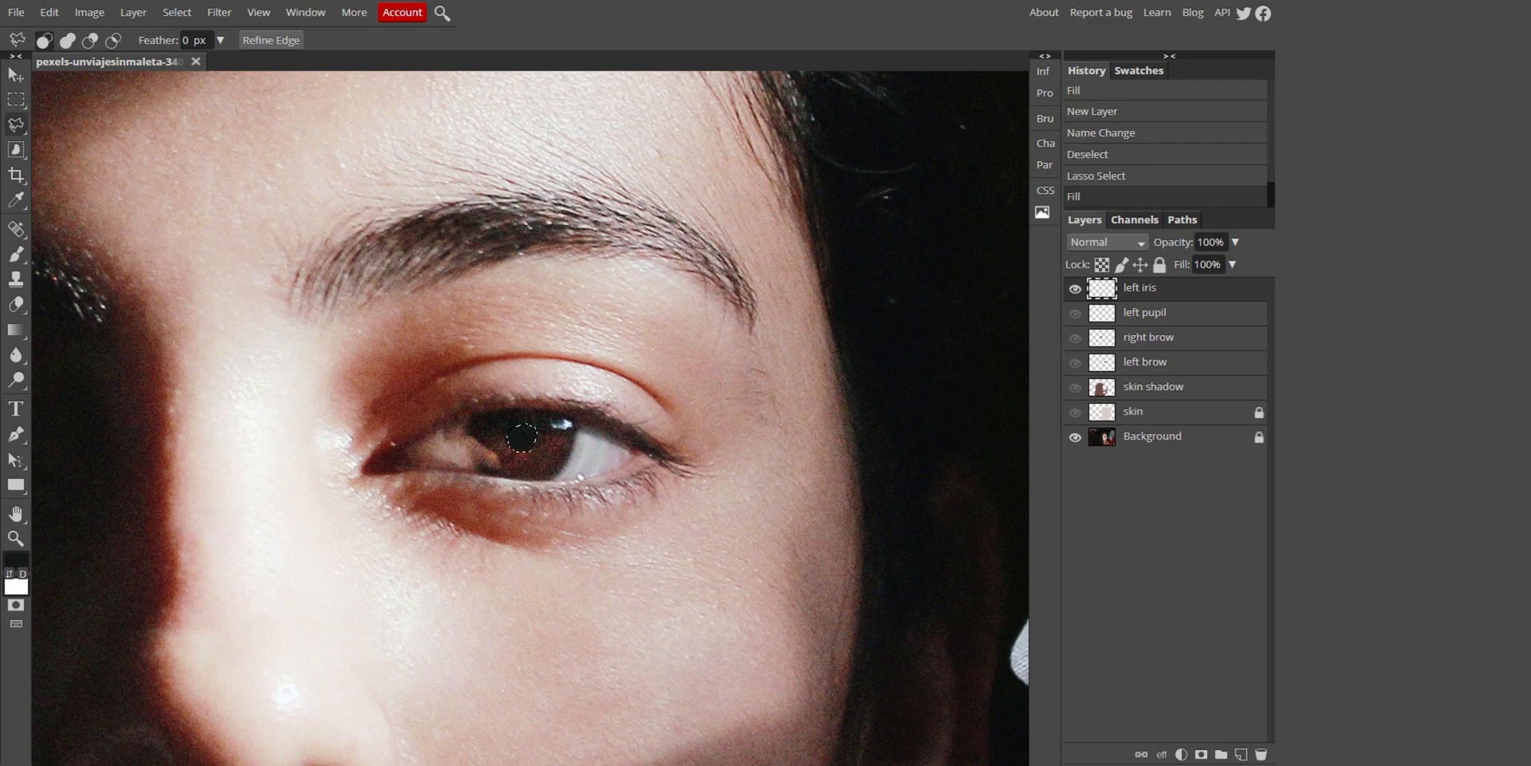
pyautogui.click(1075, 313)
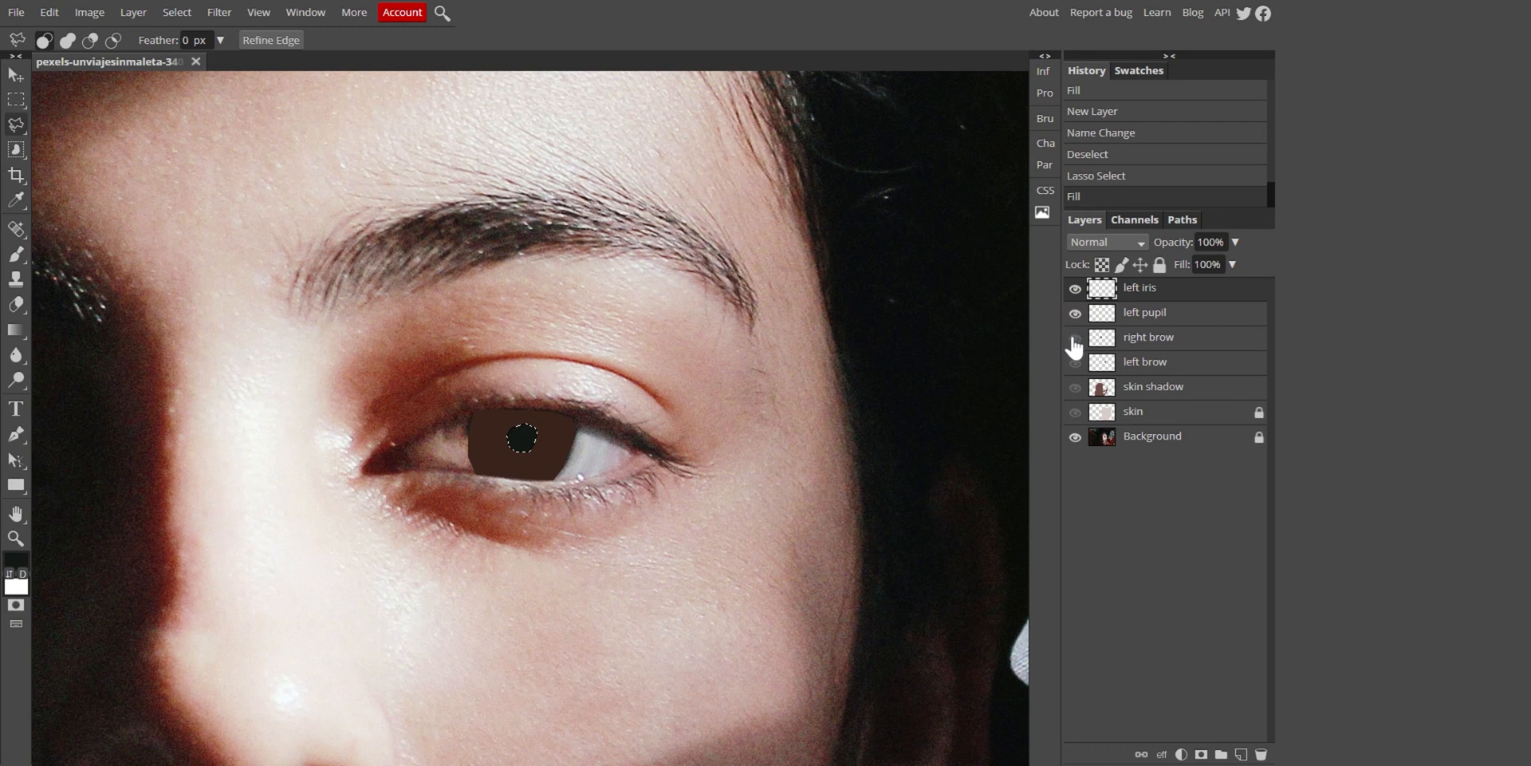
pyautogui.hotkey('ctrl', 'd')
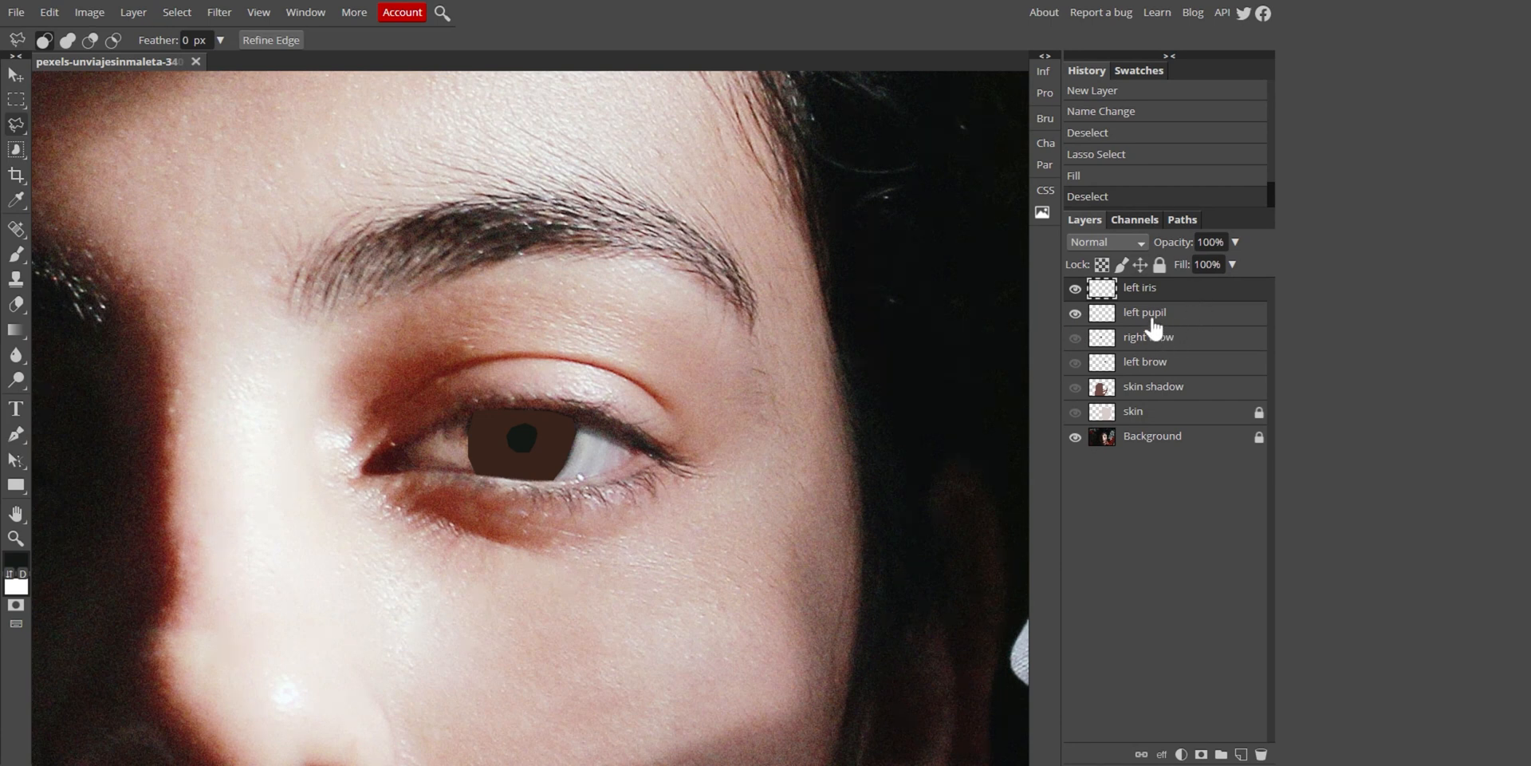
# Add a new layer directly above the right brow layer and name it "left eye white"
pyautogui.click(1196, 341)
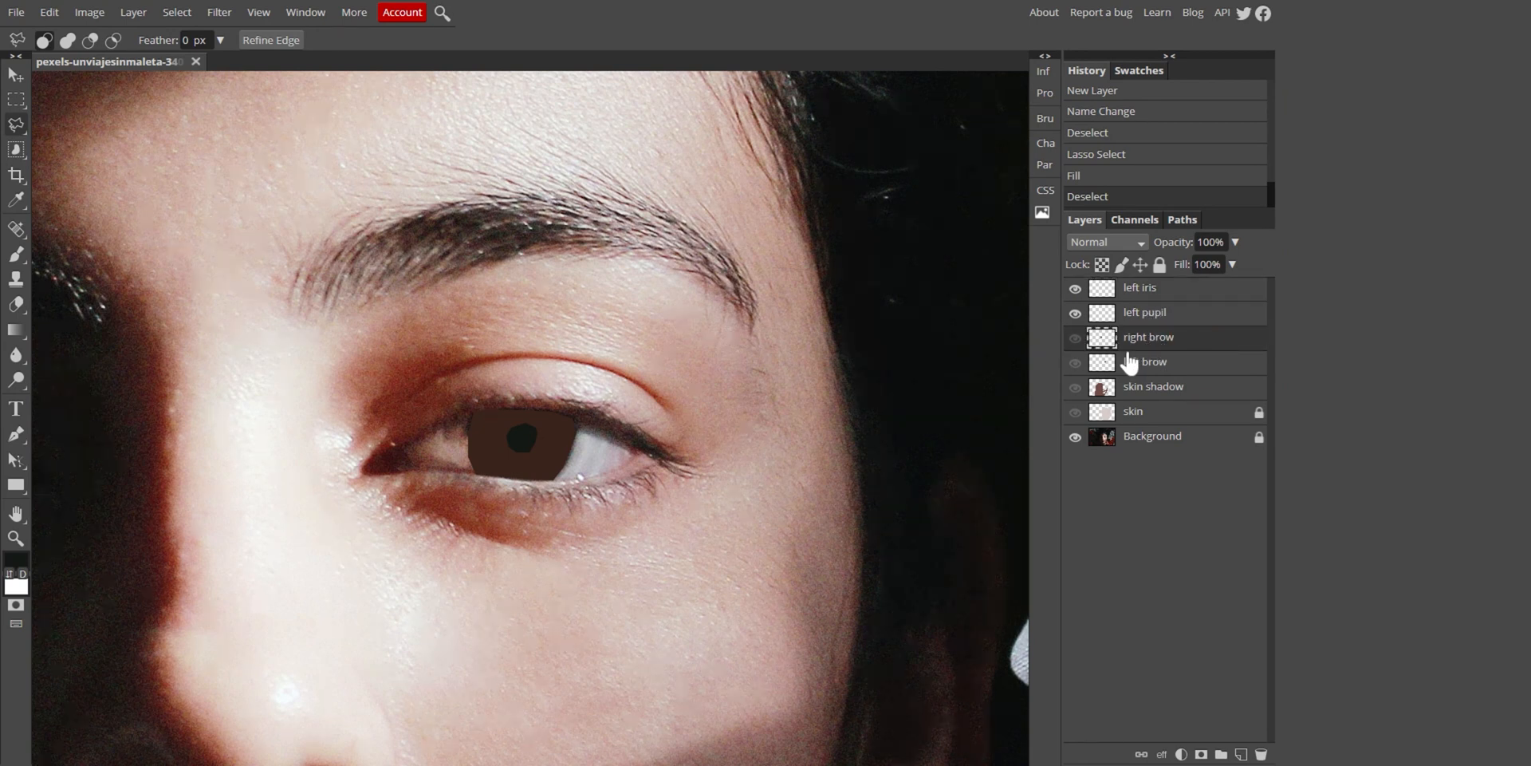
pyautogui.click(1241, 753)
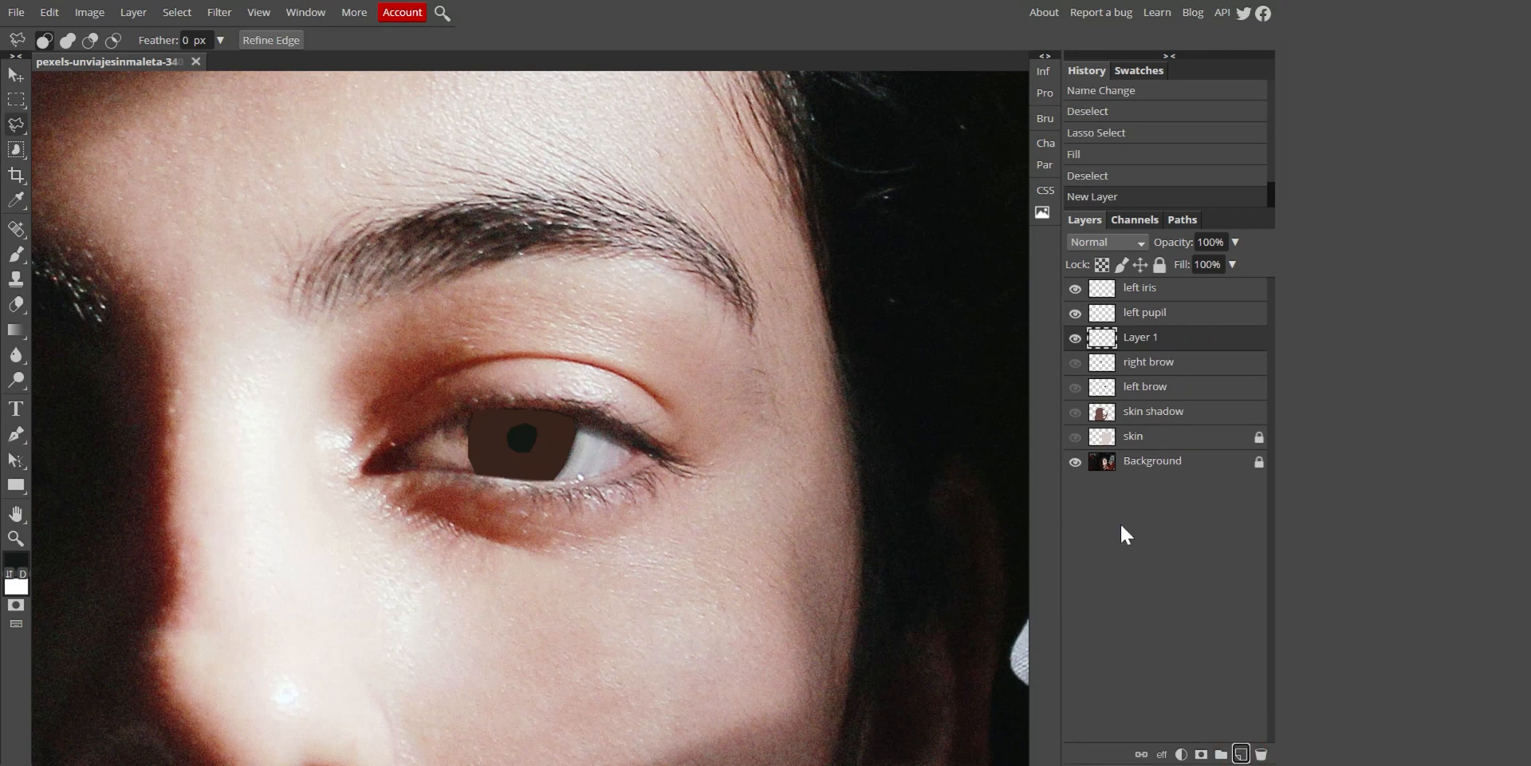
pyautogui.doubleClick(1137, 339)
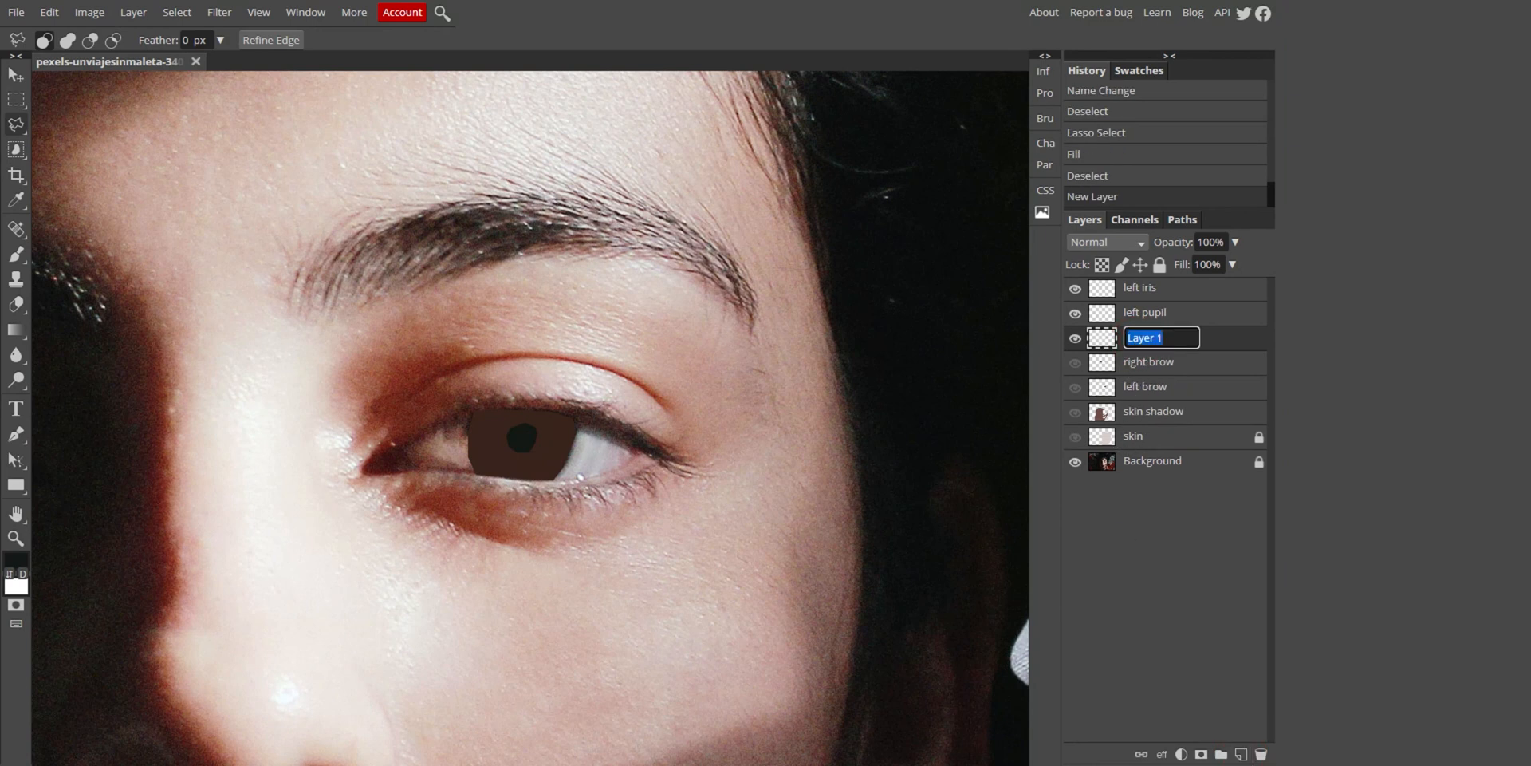
pyautogui.write('left whit')
pyautogui.click(1149, 337)
pyautogui.write('eft eye  white')
pyautogui.press('Return')
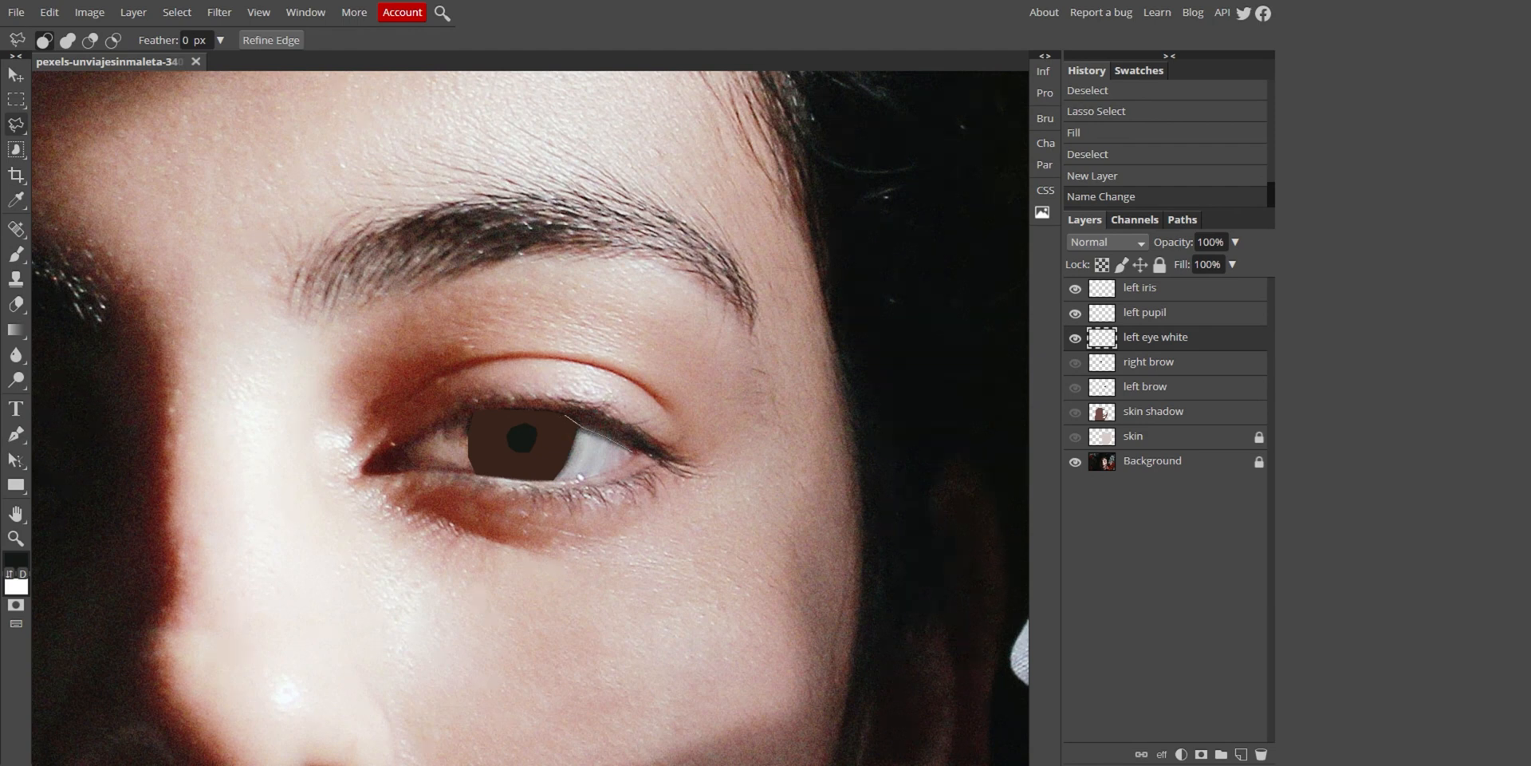
# Outline the whole visible eyeball of the lit eye, corner to corner, as a Polygonal Lasso selection
pyautogui.click(561, 415)
pyautogui.click(448, 423)
pyautogui.click(418, 437)
pyautogui.click(555, 480)
pyautogui.click(630, 453)
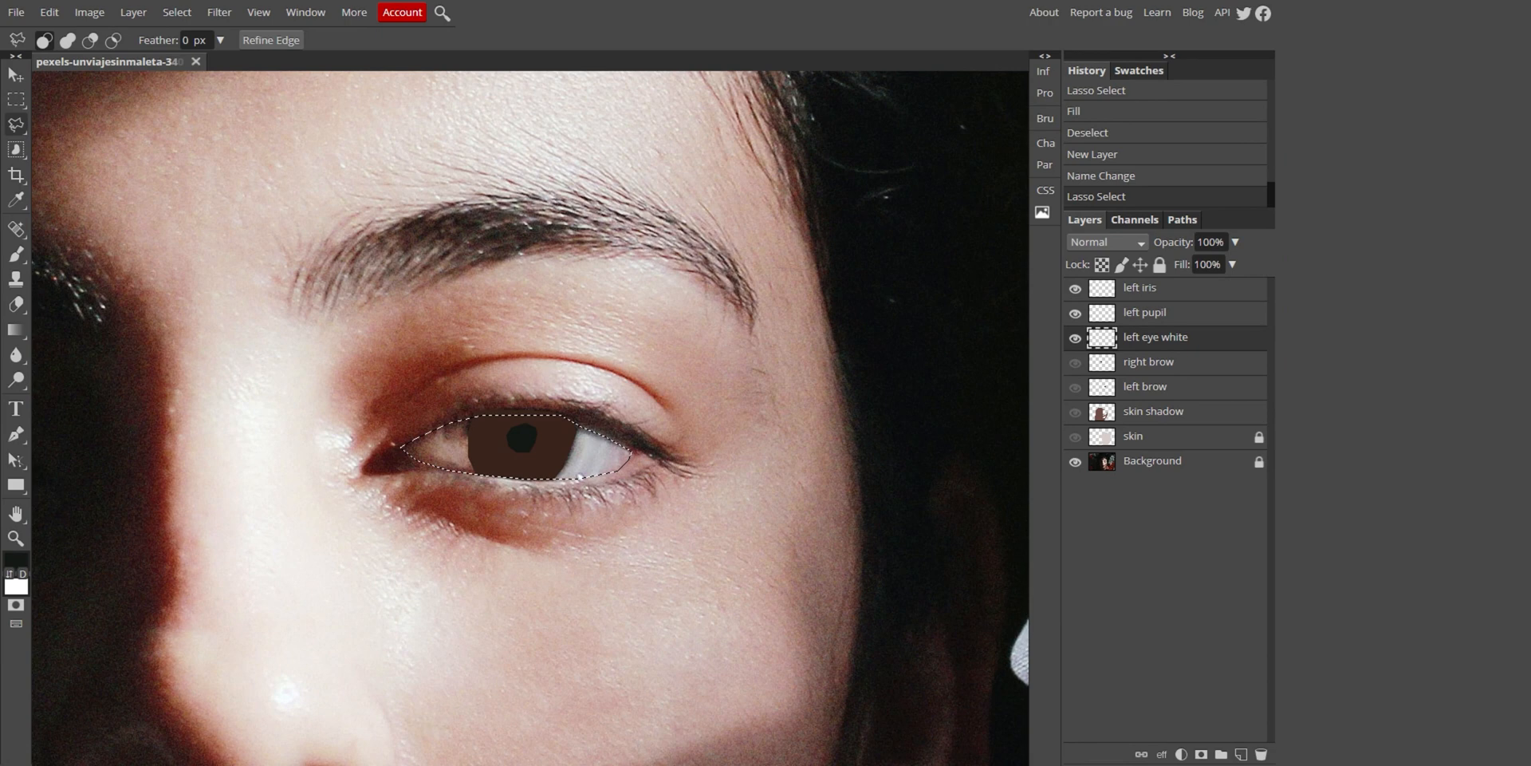
# Fill the eyeball selection with light grey sampled from the photo's eye white
pyautogui.press('i')
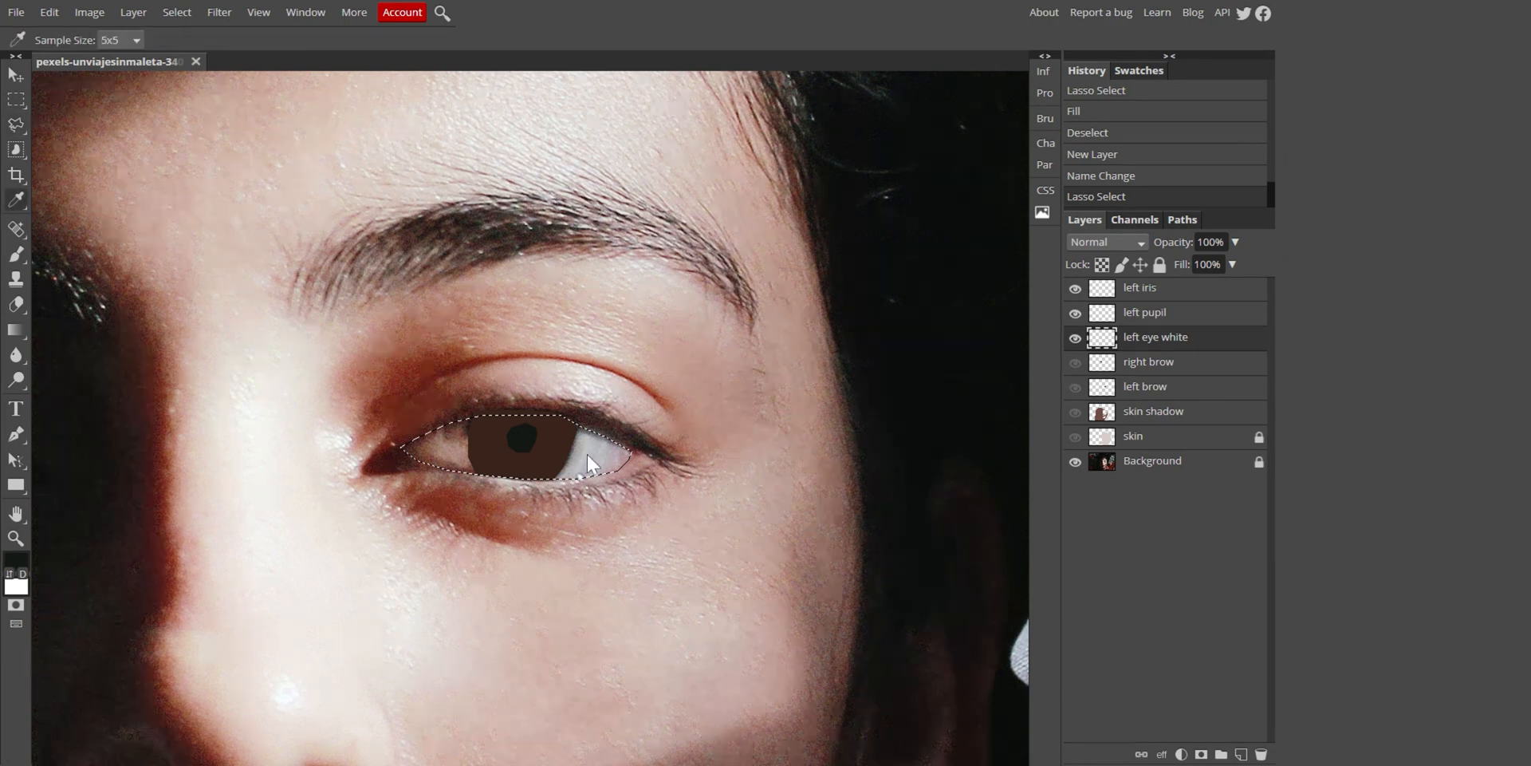
pyautogui.click(586, 453)
pyautogui.hotkey('alt', 'BackSpace')
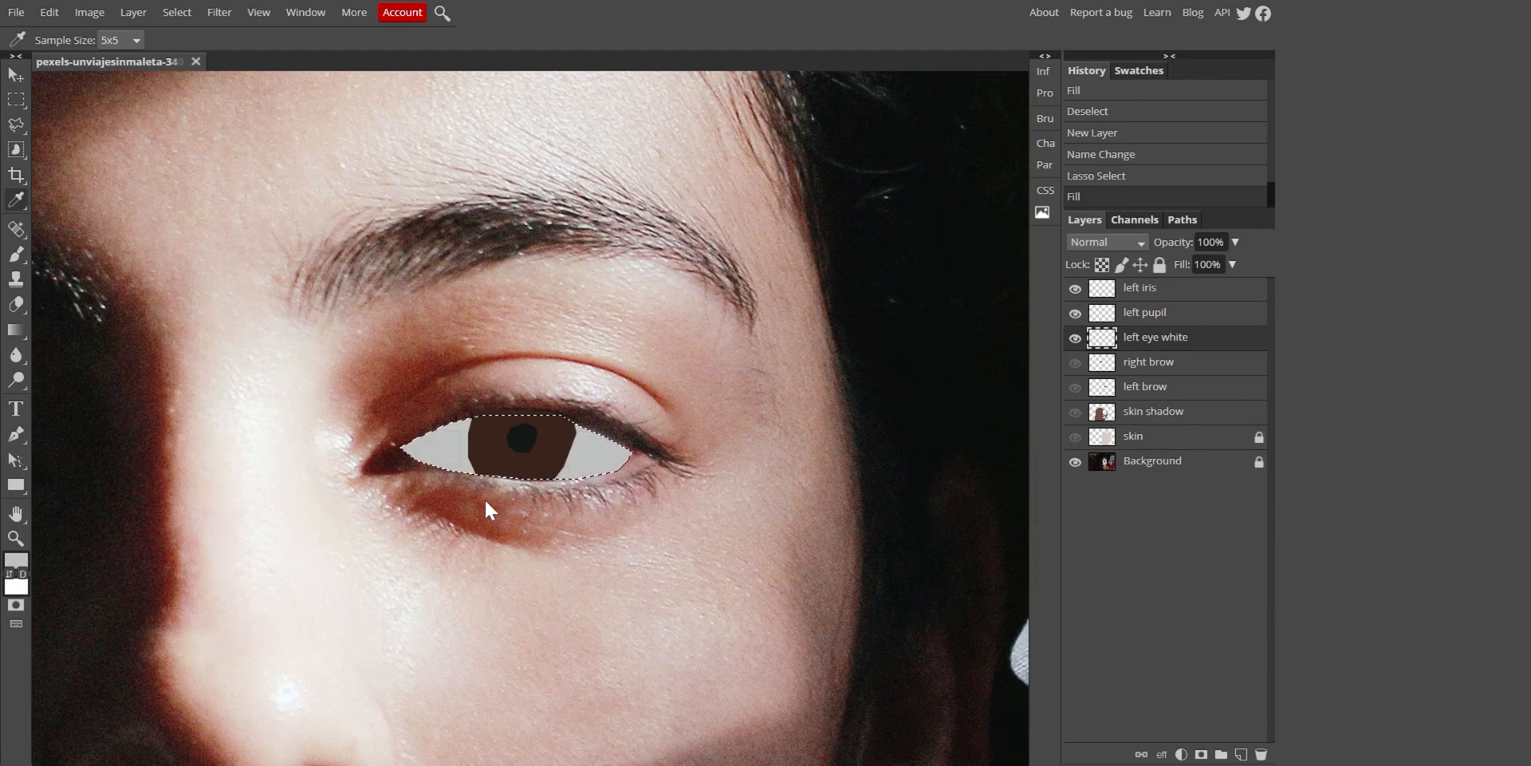
# Show both brow layers, the skin shadow and the skin to check the finished eye within the whole illustration
pyautogui.moveTo(1075, 362); pyautogui.dragTo(1074, 436)
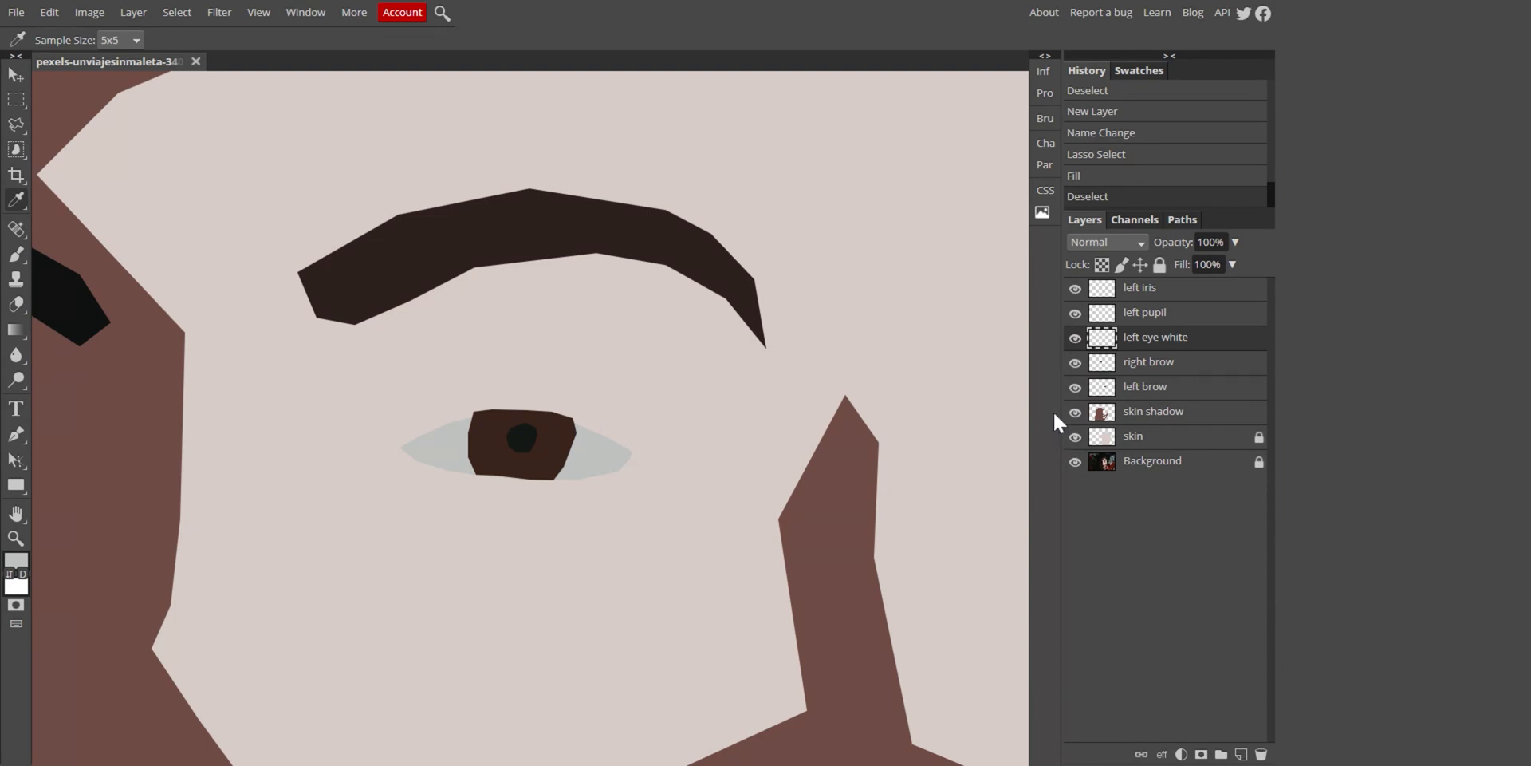
pyautogui.hotkey('ctrl', '0')
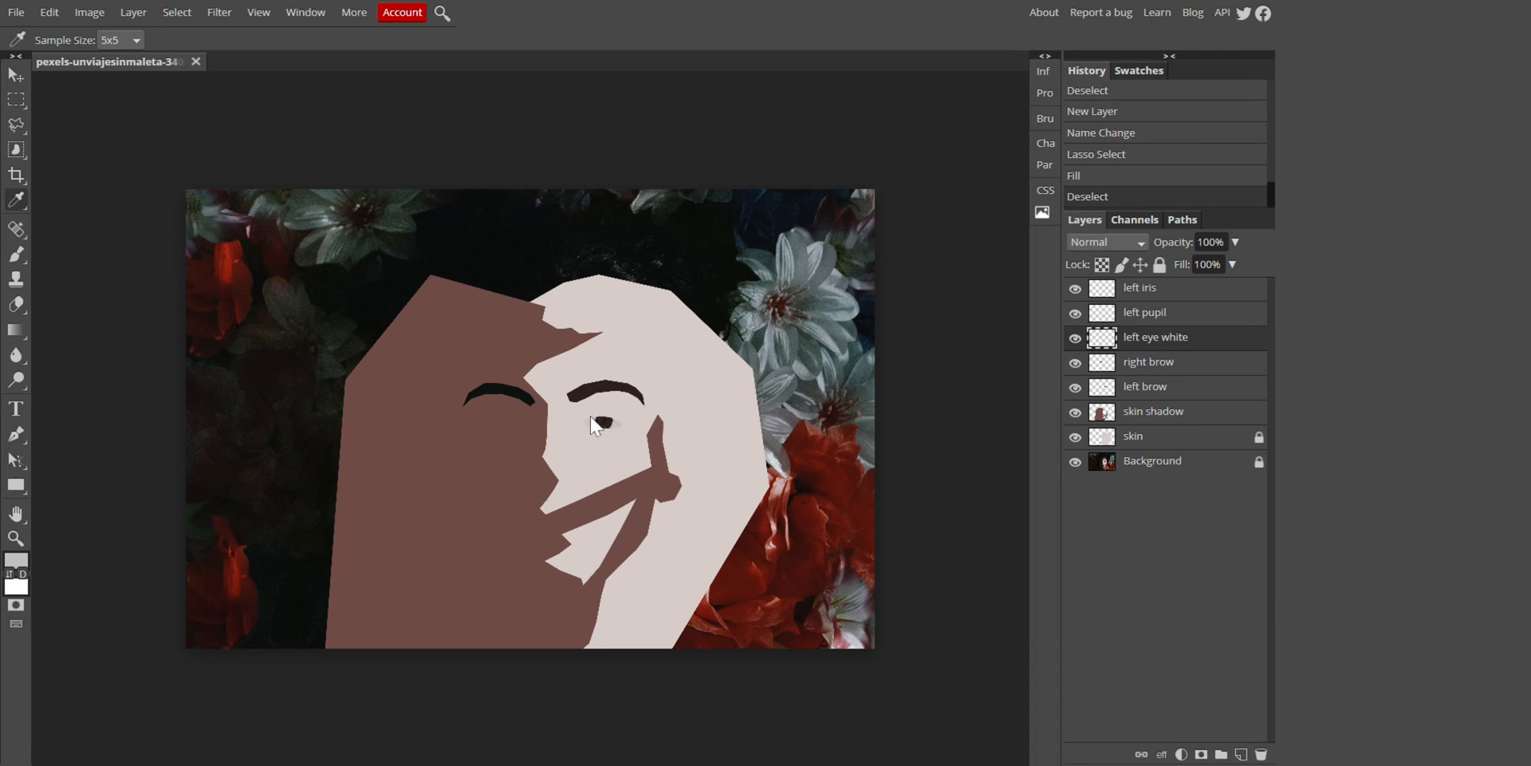
pyautogui.scroll(10, 486, 355)
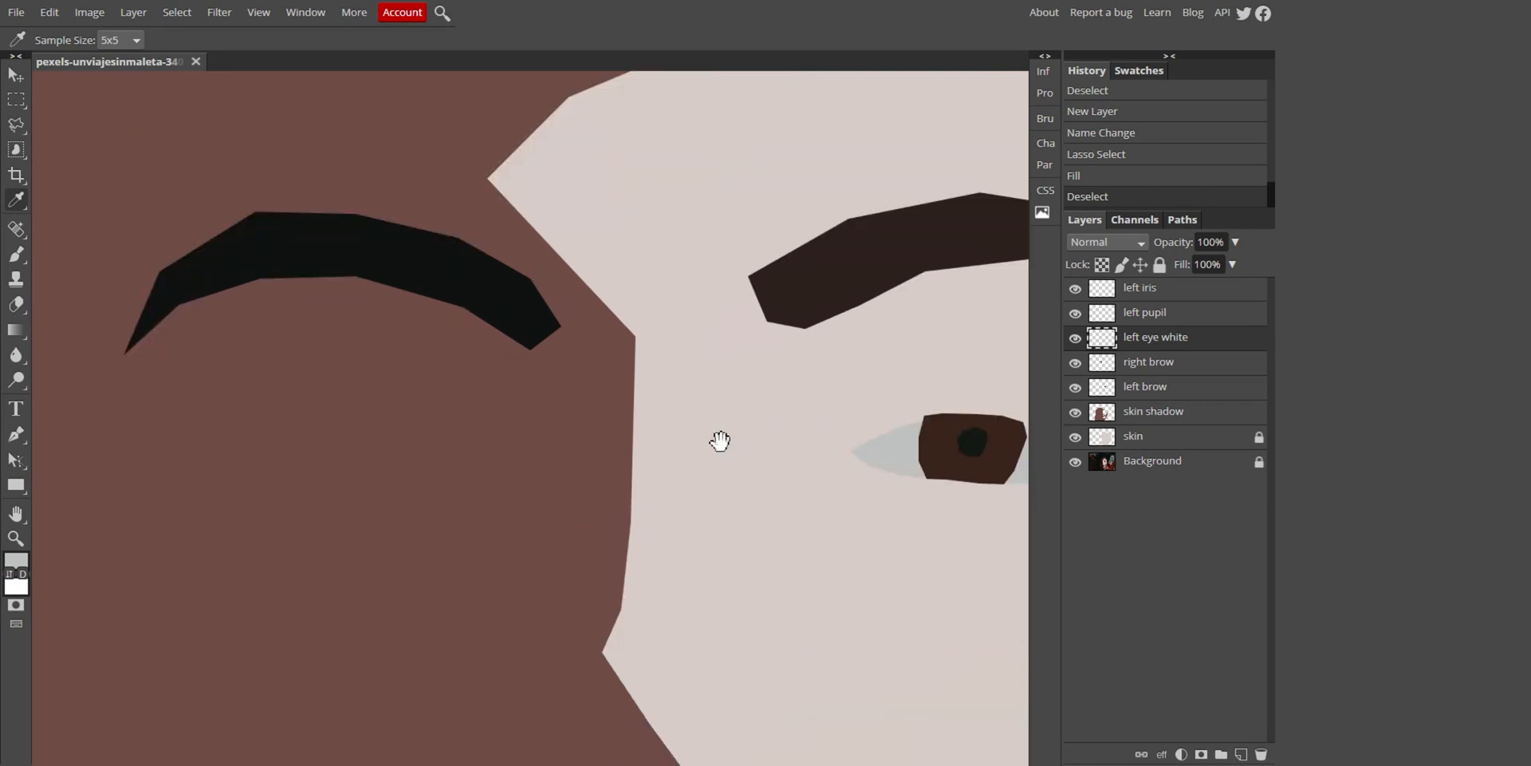
pyautogui.moveTo(908, 441); pyautogui.dragTo(465, 439)
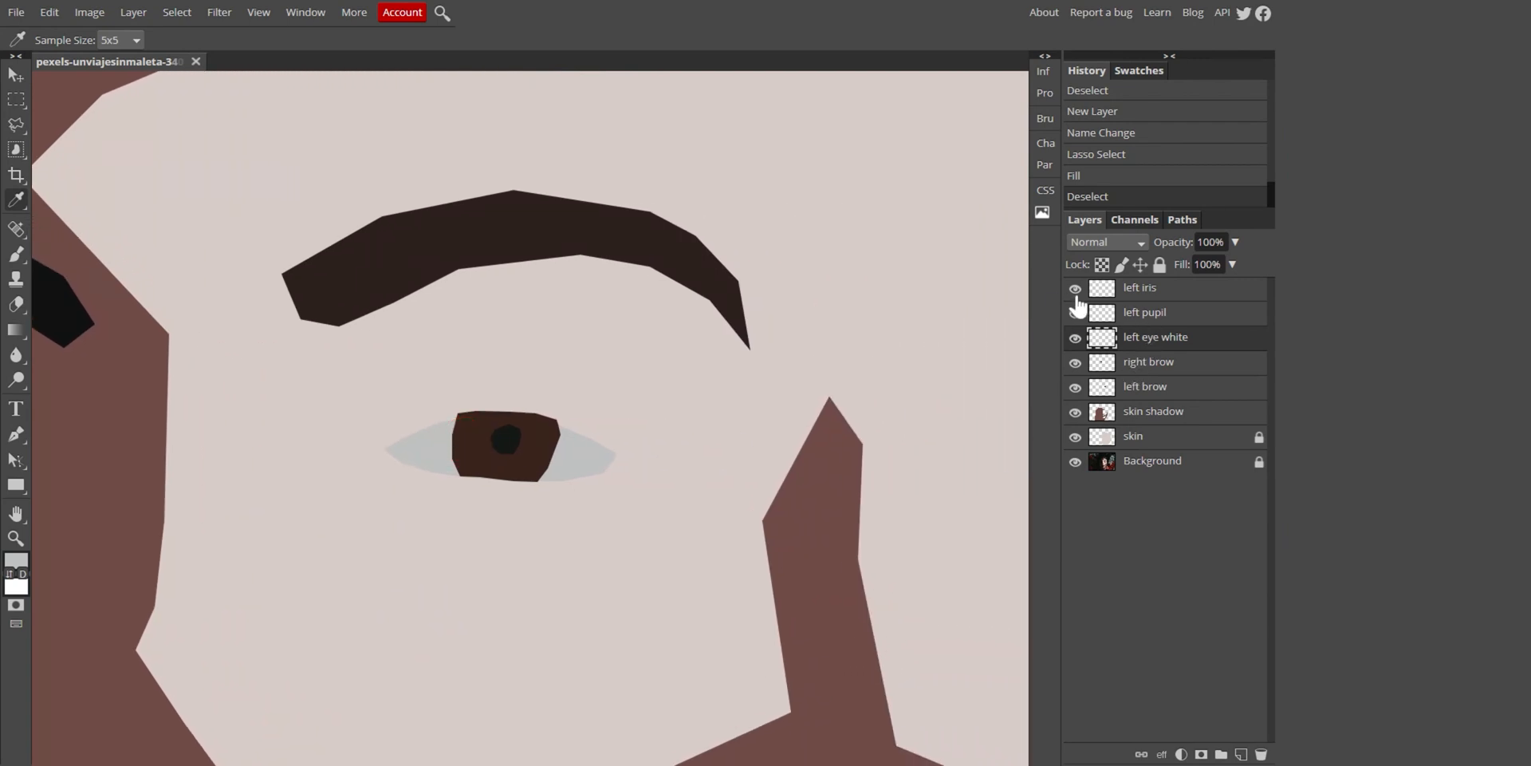
# Hide all the eye, brow, skin shadow and skin layers to expose the photo's eye area
pyautogui.moveTo(1075, 288); pyautogui.dragTo(1076, 362)
pyautogui.click(1074, 412)
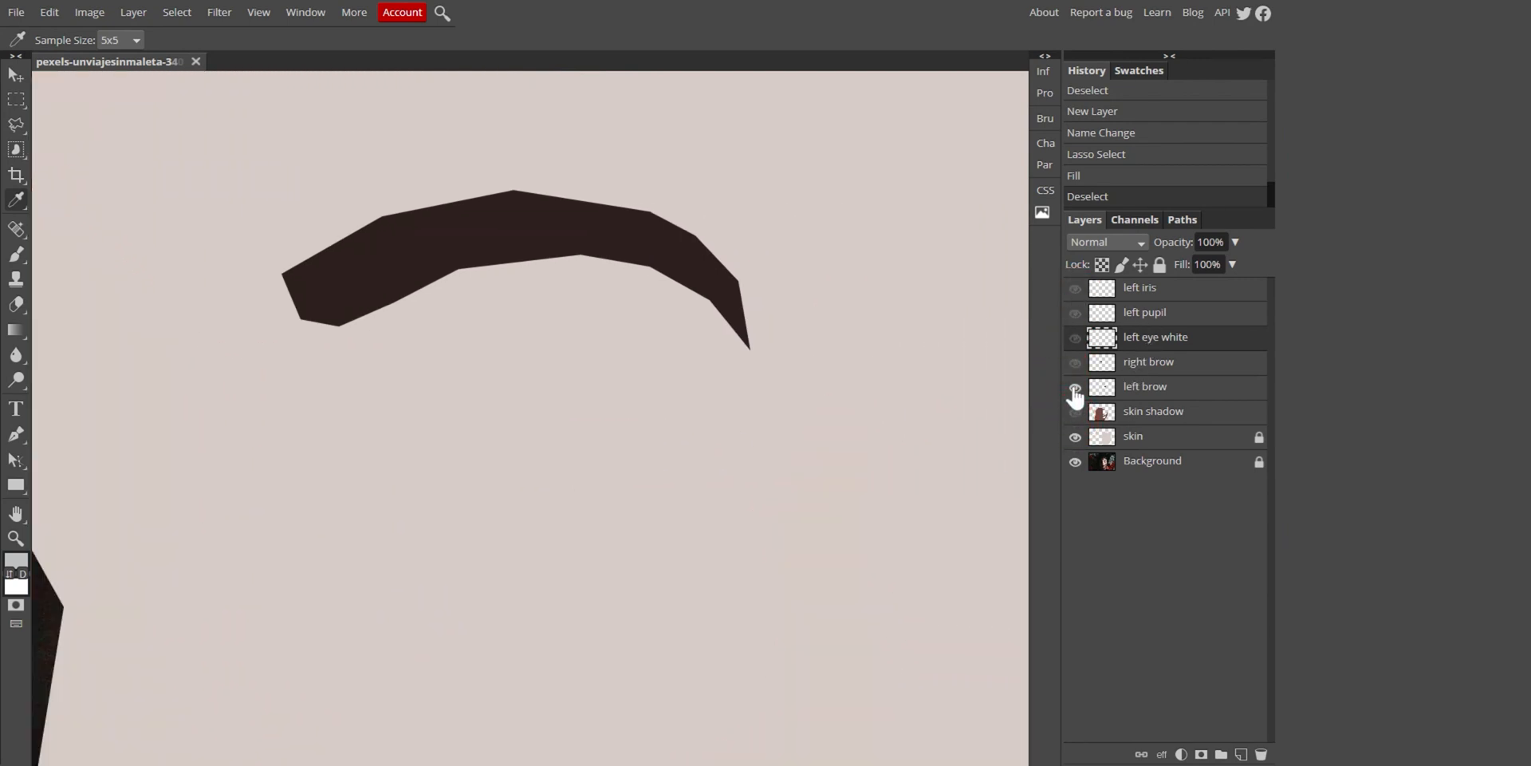
pyautogui.click(1075, 388)
pyautogui.click(1075, 437)
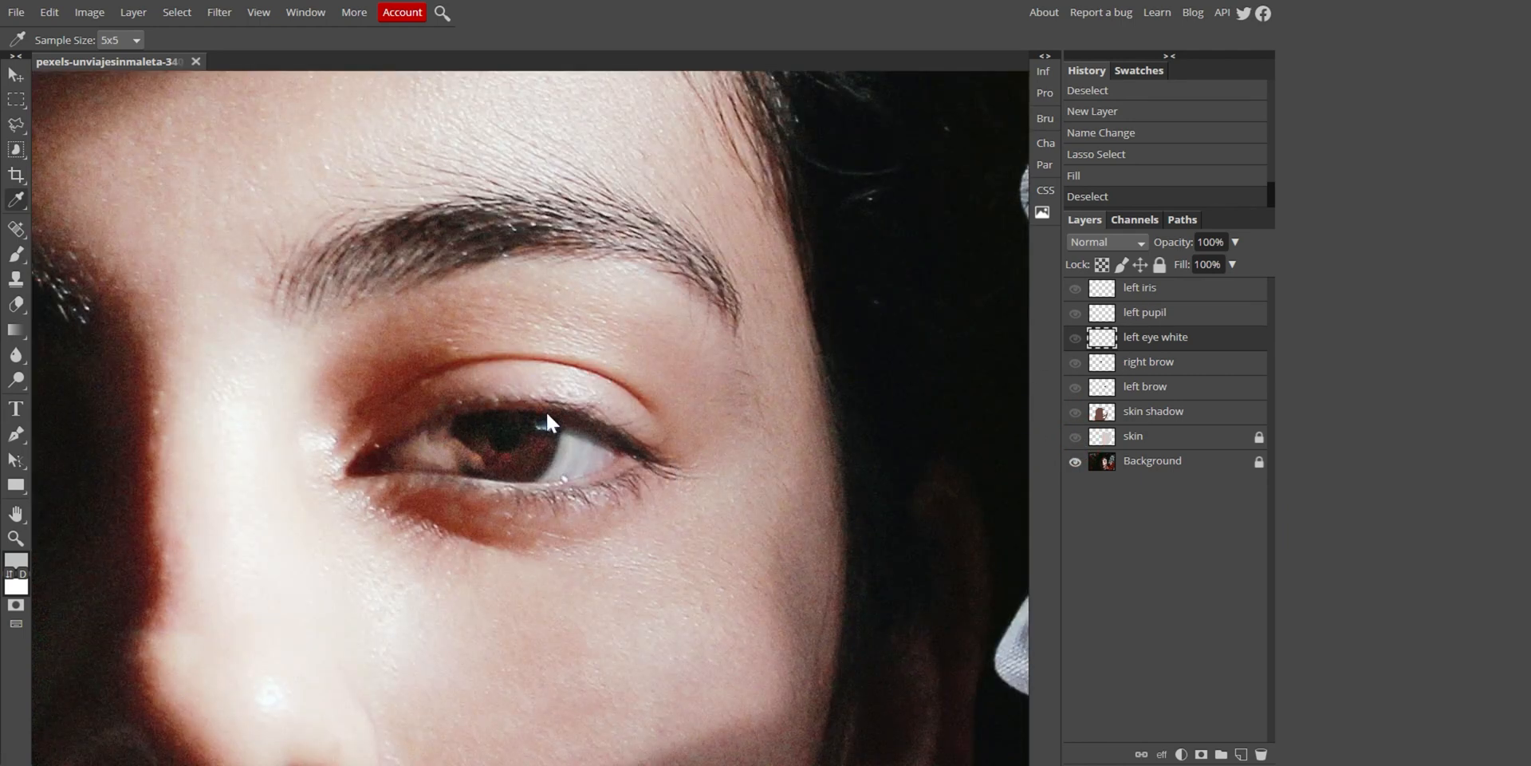
# Add a new layer above left iris, name it "left lashes", and sample near-black from the photo's dark hair
pyautogui.click(1172, 297)
pyautogui.click(1241, 754)
pyautogui.click(1140, 293)
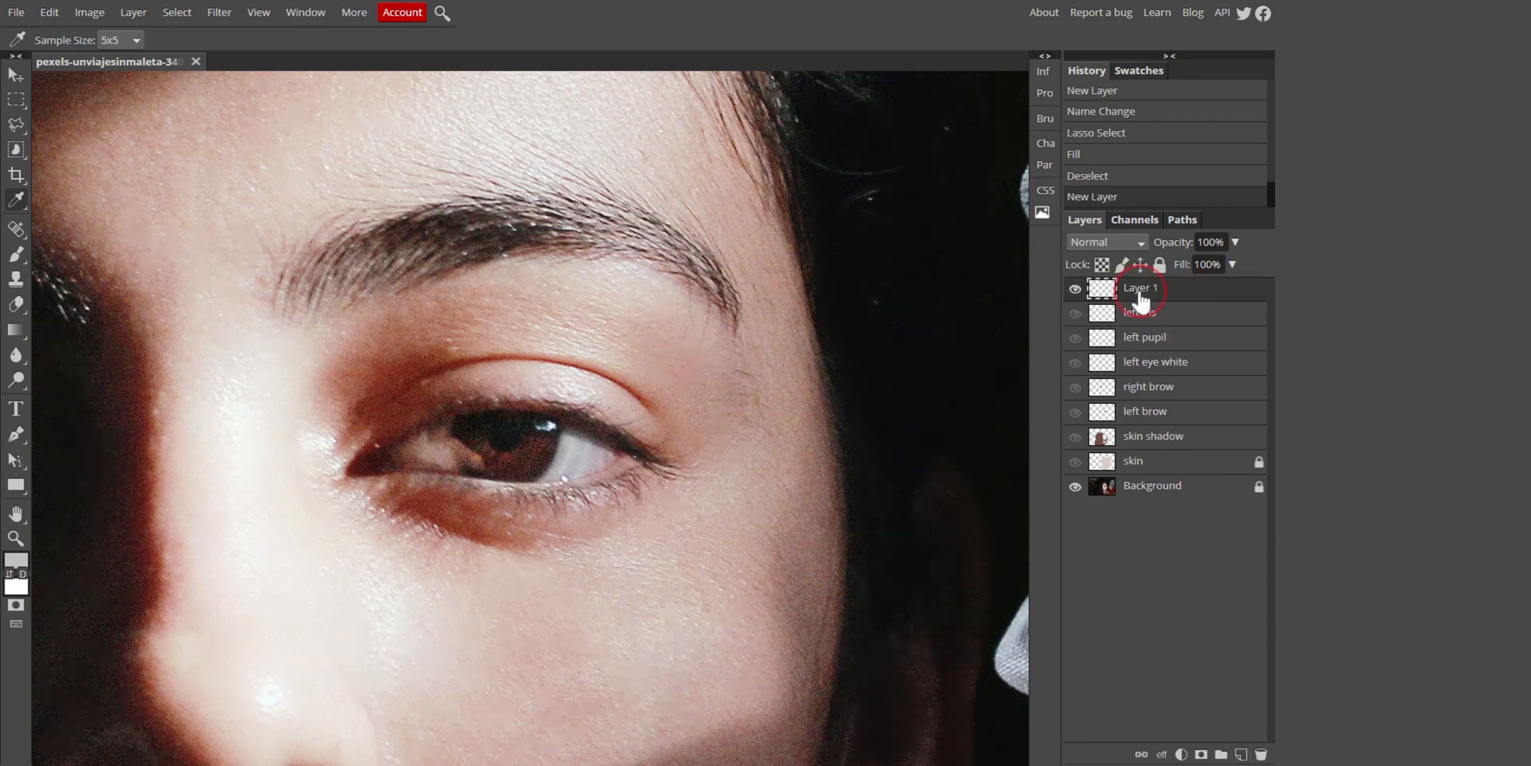
pyautogui.doubleClick(1141, 294)
pyautogui.write('left lashes')
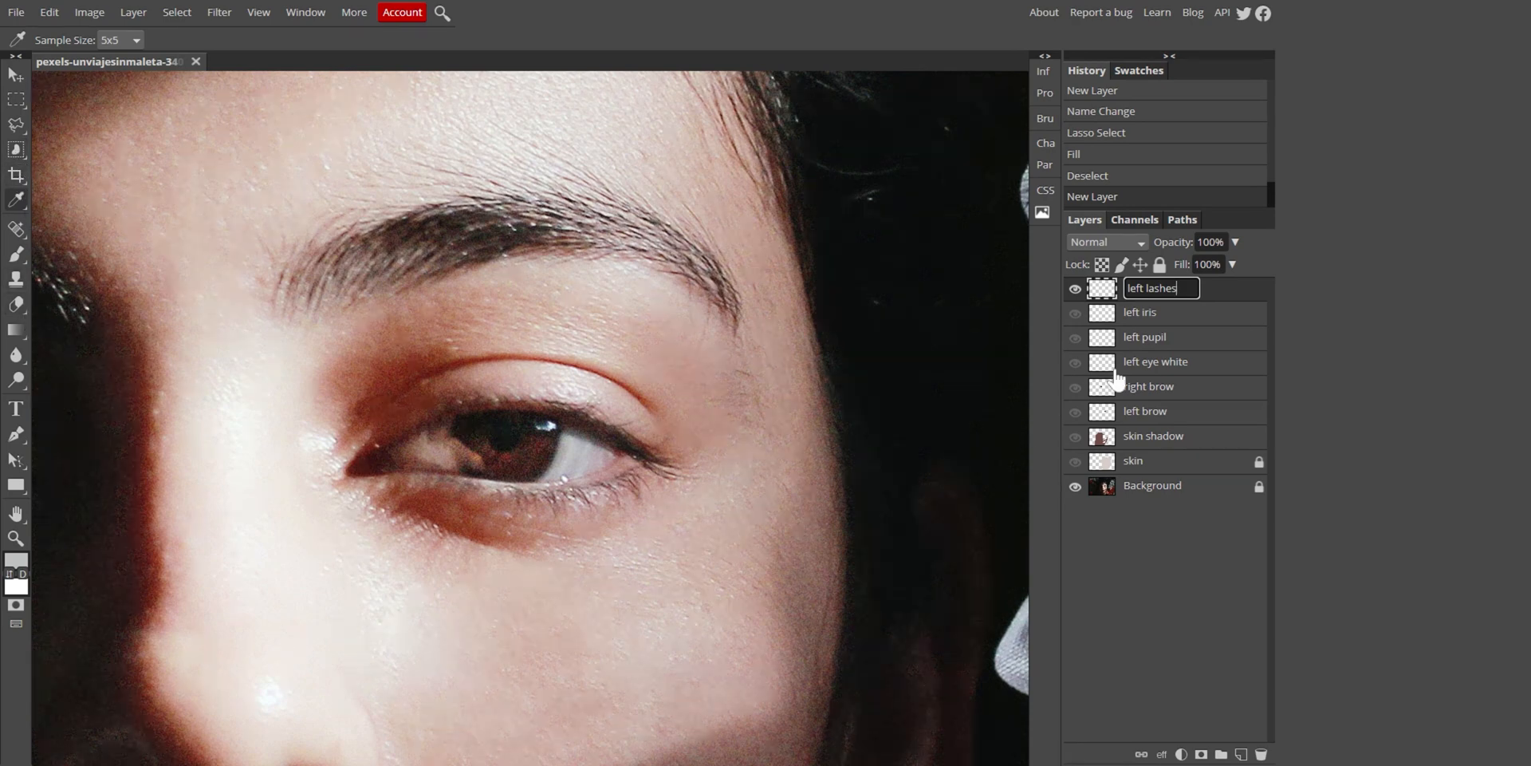
pyautogui.click(888, 418)
# Outline the upper lash line with the Polygonal Lasso from the inner corner past the outer corner, returning along a spiky upper edge
pyautogui.press('l')
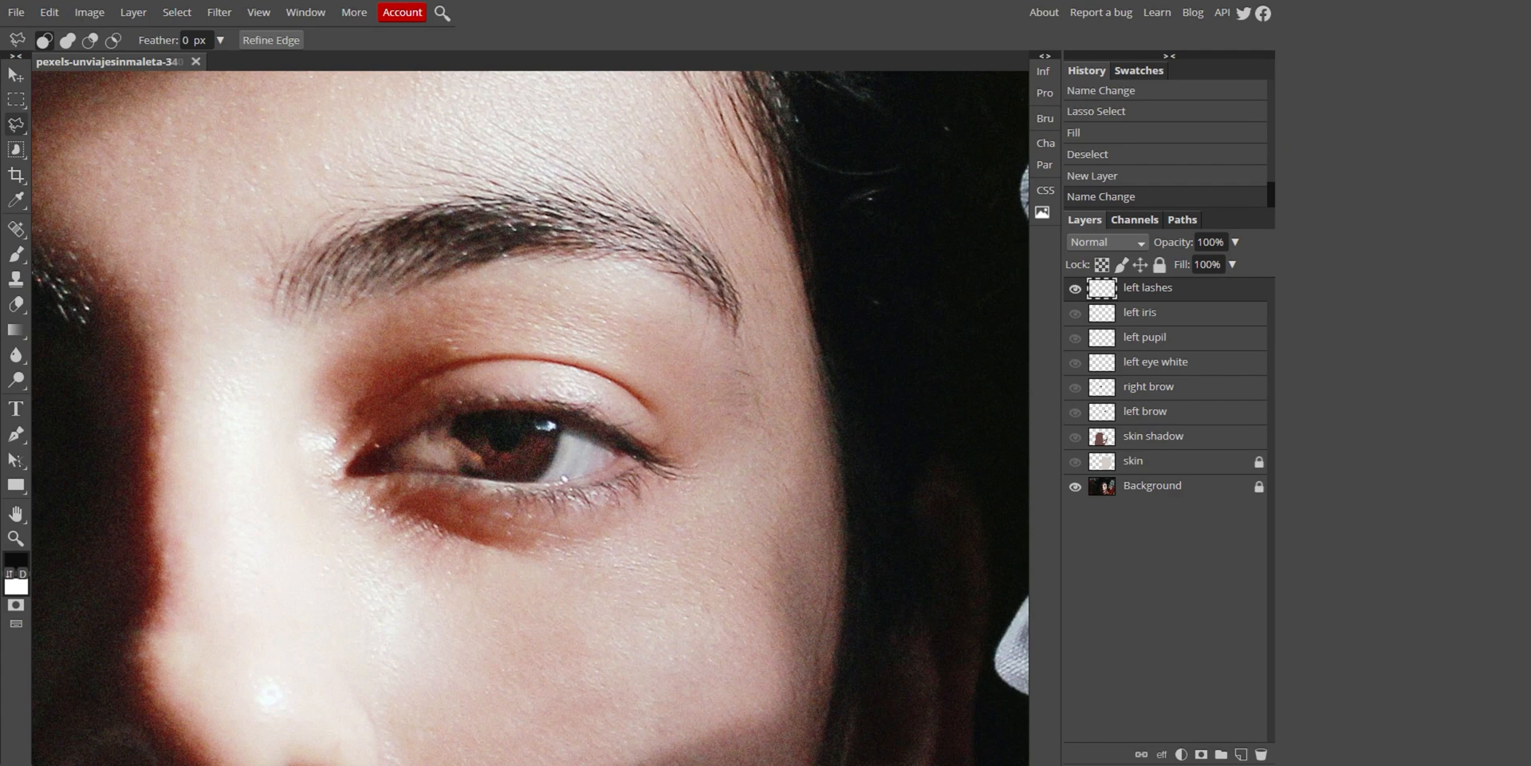
pyautogui.press('l')
pyautogui.press('l')
pyautogui.press('l')
pyautogui.press('l')
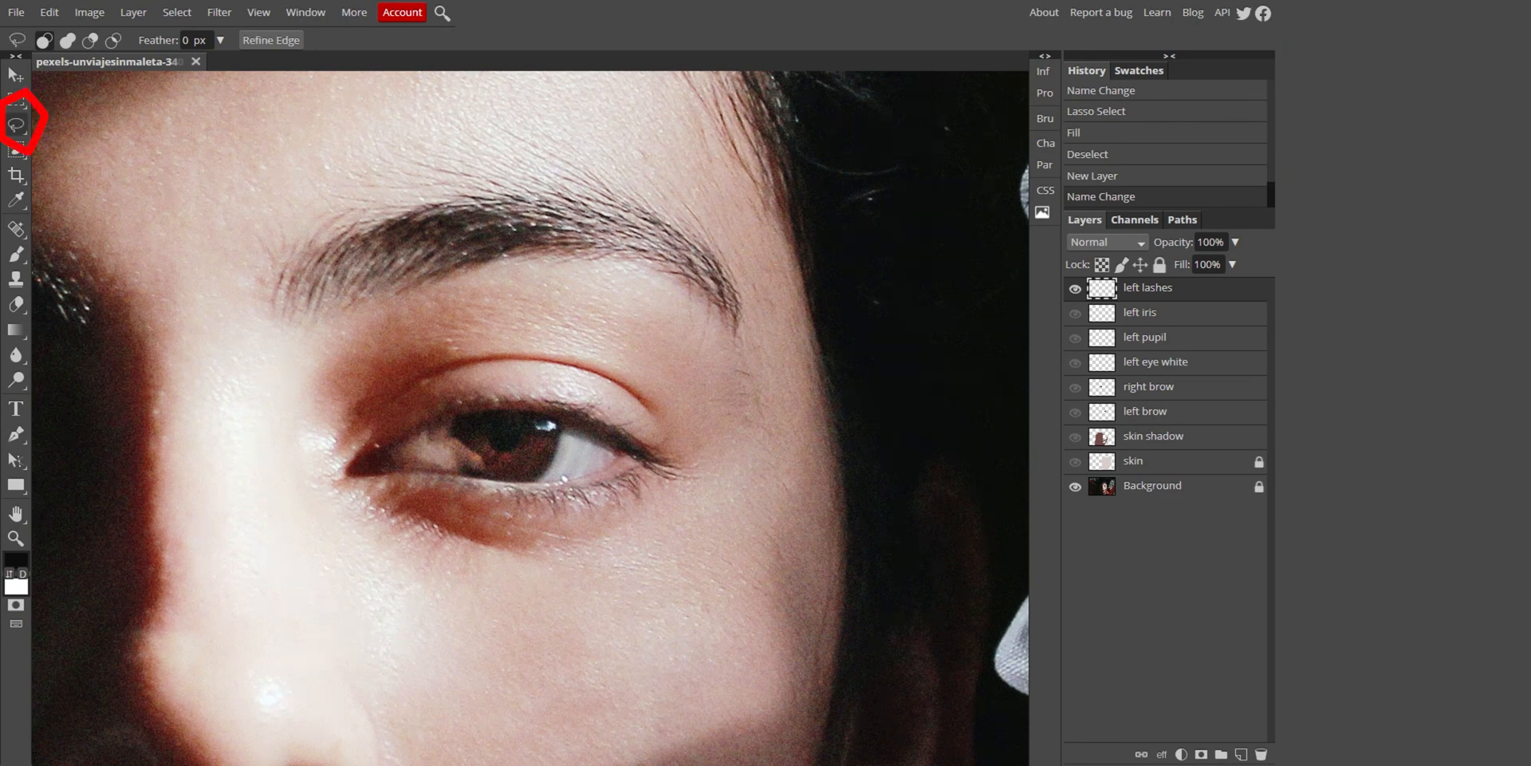
pyautogui.press('l')
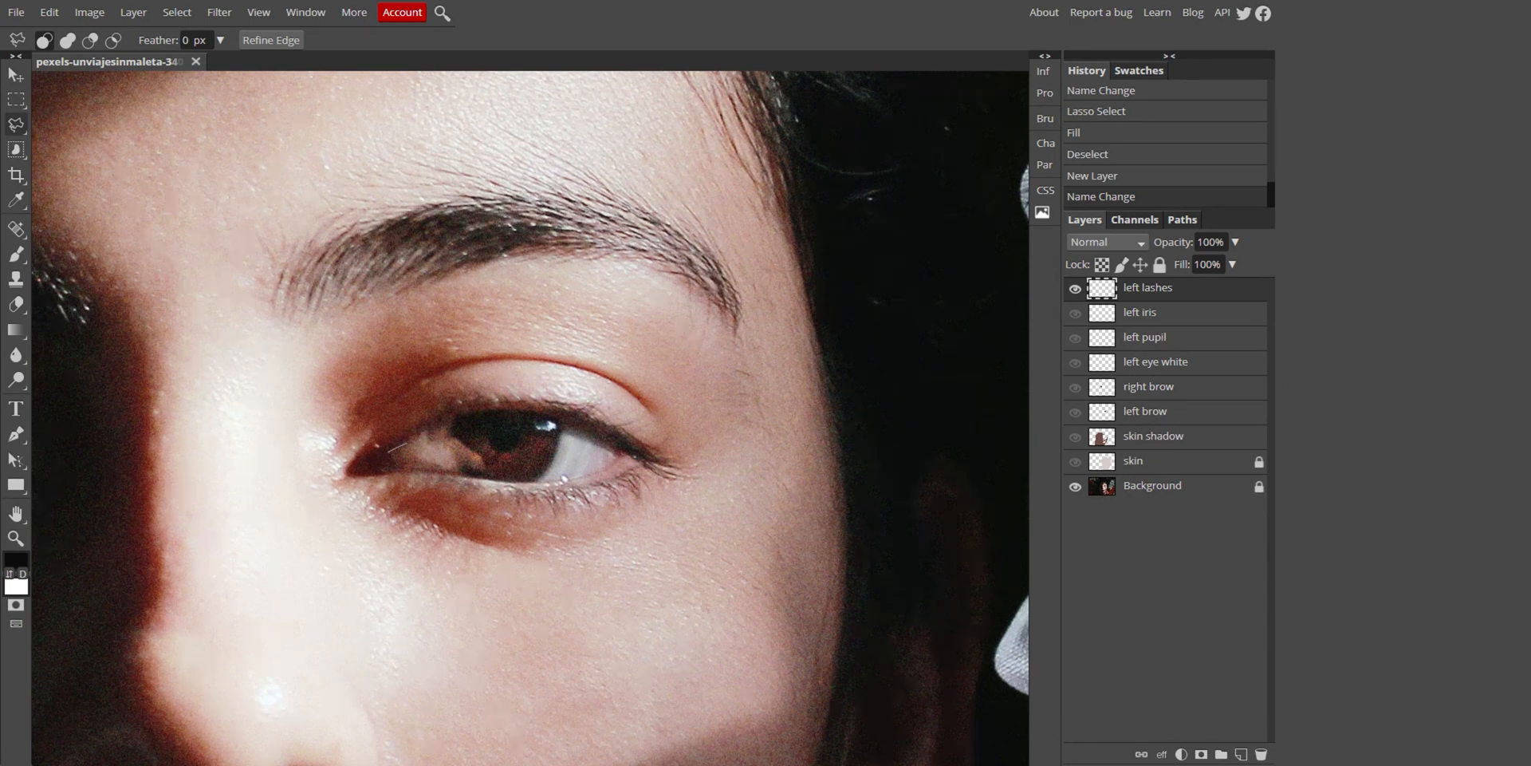
pyautogui.click(388, 452)
pyautogui.click(473, 417)
pyautogui.click(529, 415)
pyautogui.click(572, 431)
pyautogui.click(586, 437)
pyautogui.click(610, 449)
pyautogui.click(679, 479)
pyautogui.click(652, 440)
pyautogui.click(580, 406)
pyautogui.click(550, 410)
pyautogui.click(533, 409)
pyautogui.click(519, 410)
pyautogui.click(505, 410)
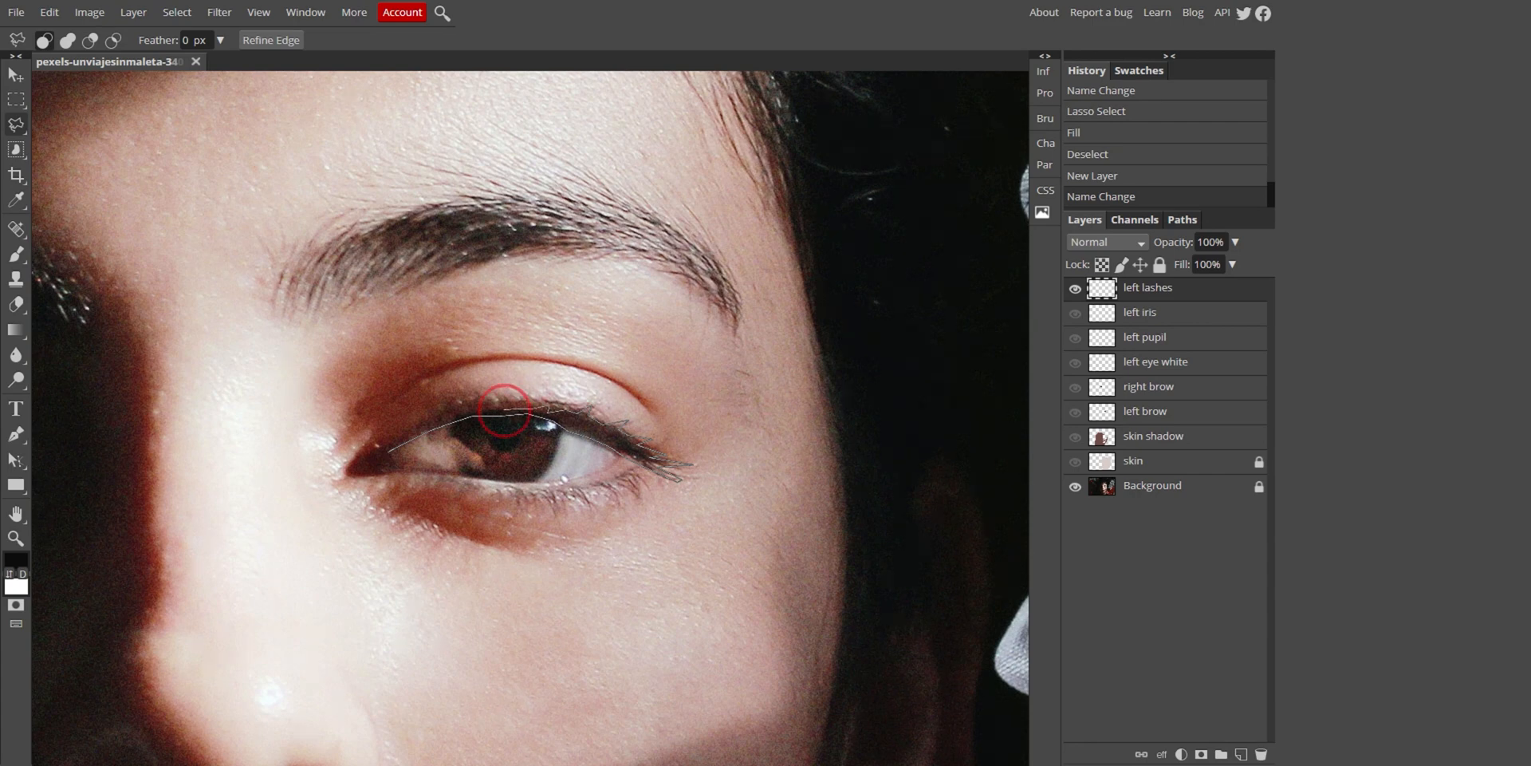
pyautogui.click(490, 405)
pyautogui.click(475, 410)
pyautogui.click(440, 414)
pyautogui.click(439, 424)
pyautogui.click(421, 425)
pyautogui.click(420, 433)
pyautogui.click(390, 441)
pyautogui.click(389, 451)
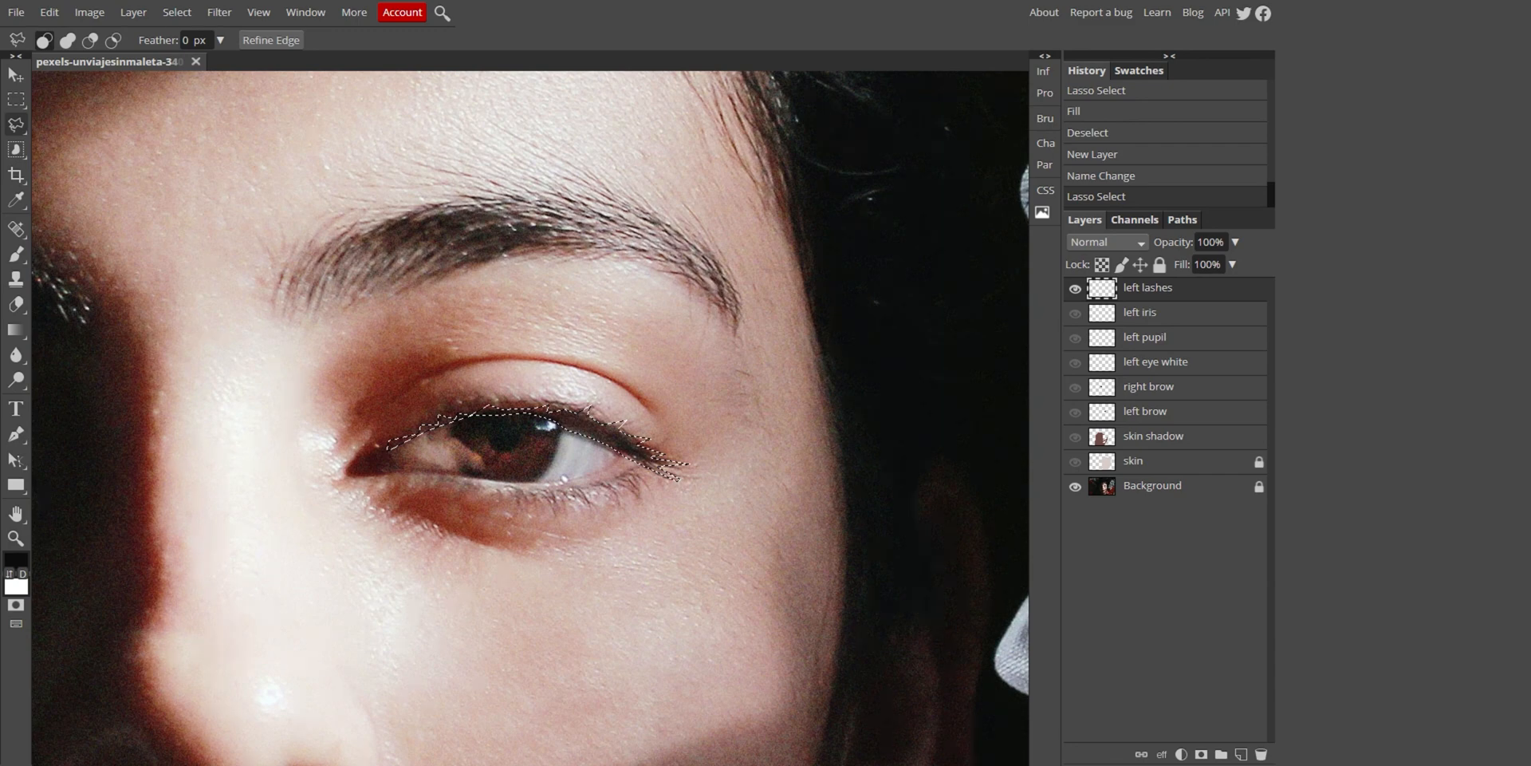
# Fill the upper lash selection with dark brown sampled from the photo's lashes and deselect
pyautogui.press('i')
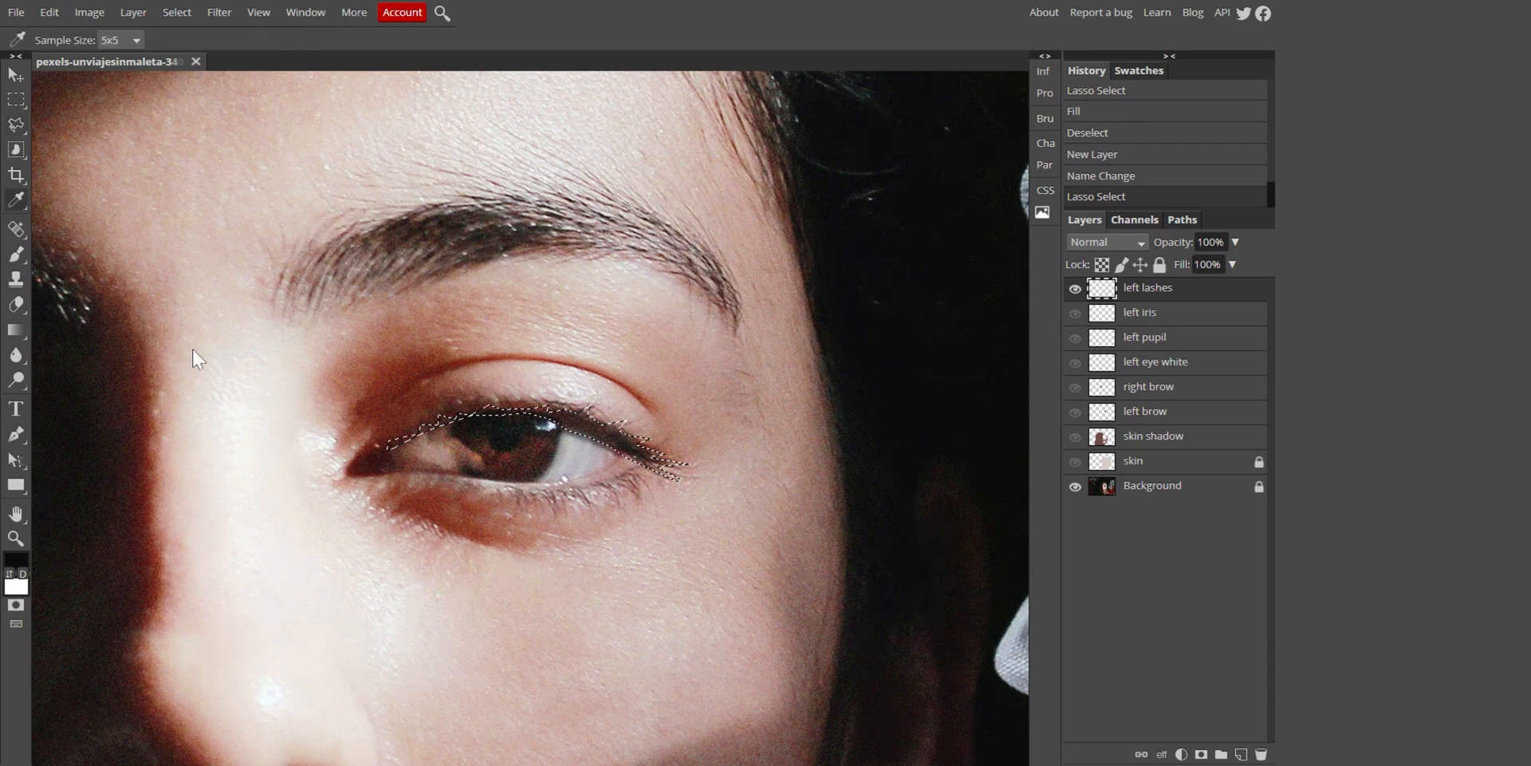
pyautogui.click(592, 427)
pyautogui.hotkey('alt', 'BackSpace')
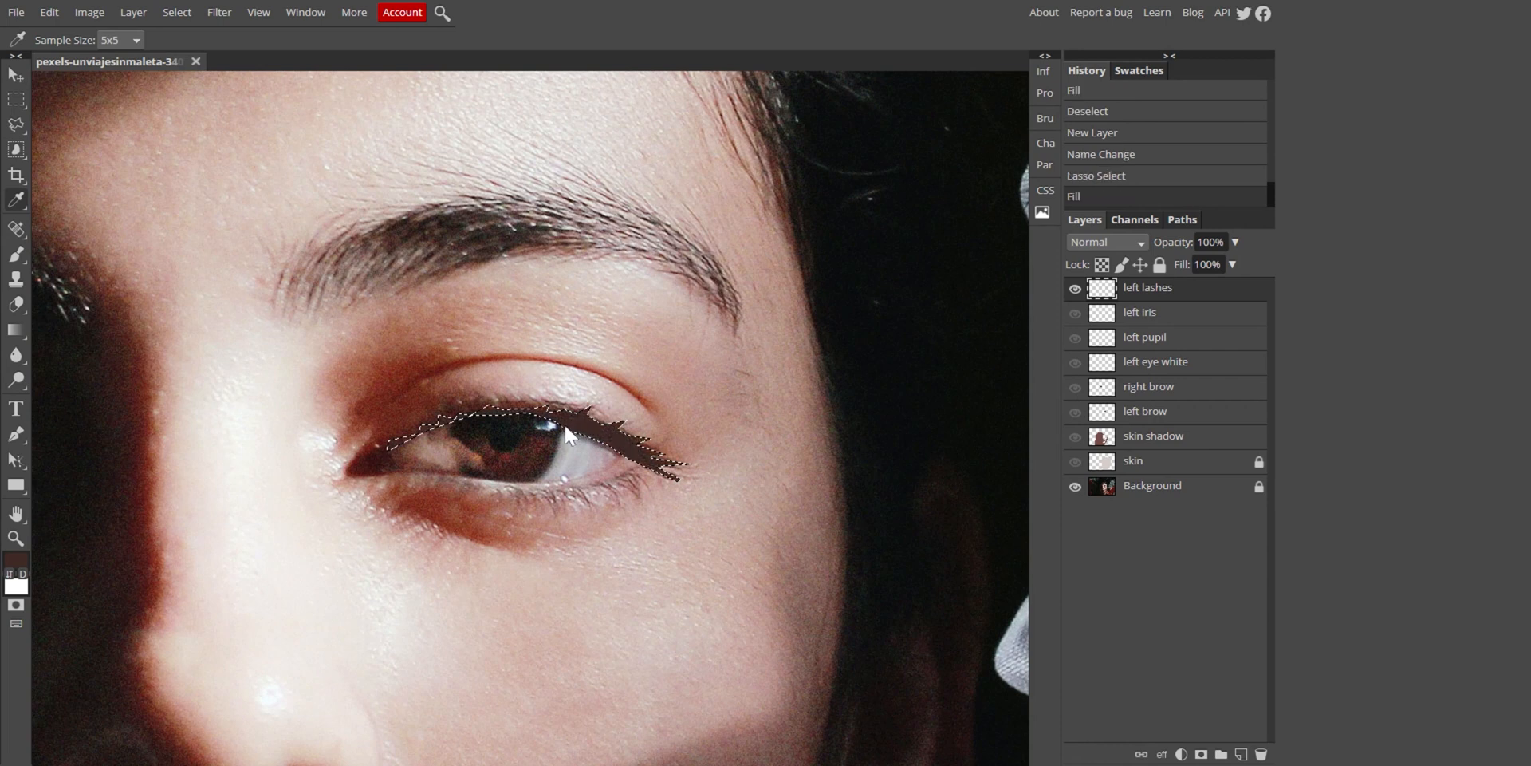
pyautogui.hotkey('ctrl', 'd')
# Show all illustration layers and toggle the left lashes layer off and on to compare the eye with and without lashes
pyautogui.moveTo(1074, 313); pyautogui.dragTo(1075, 462)
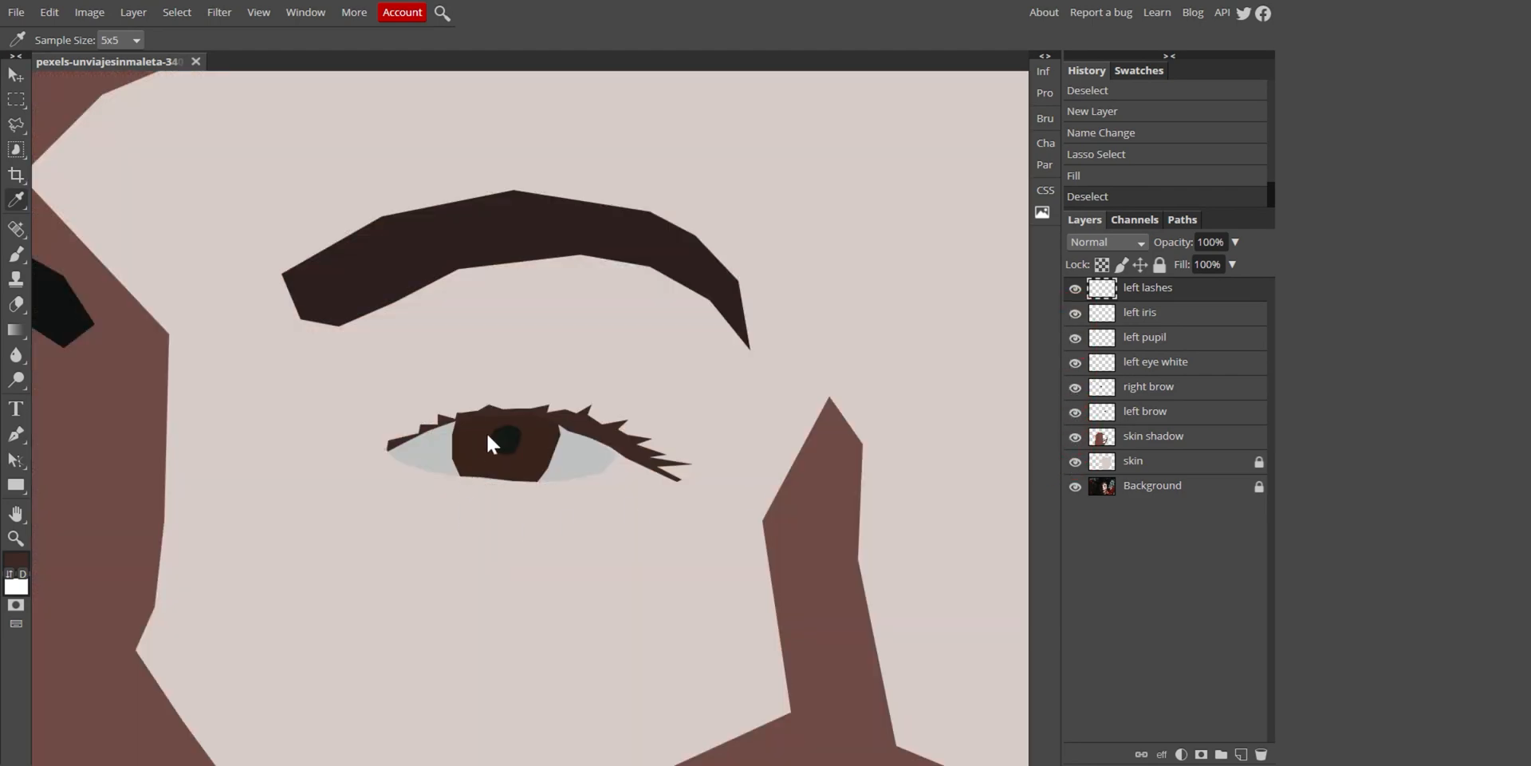
pyautogui.click(1074, 289)
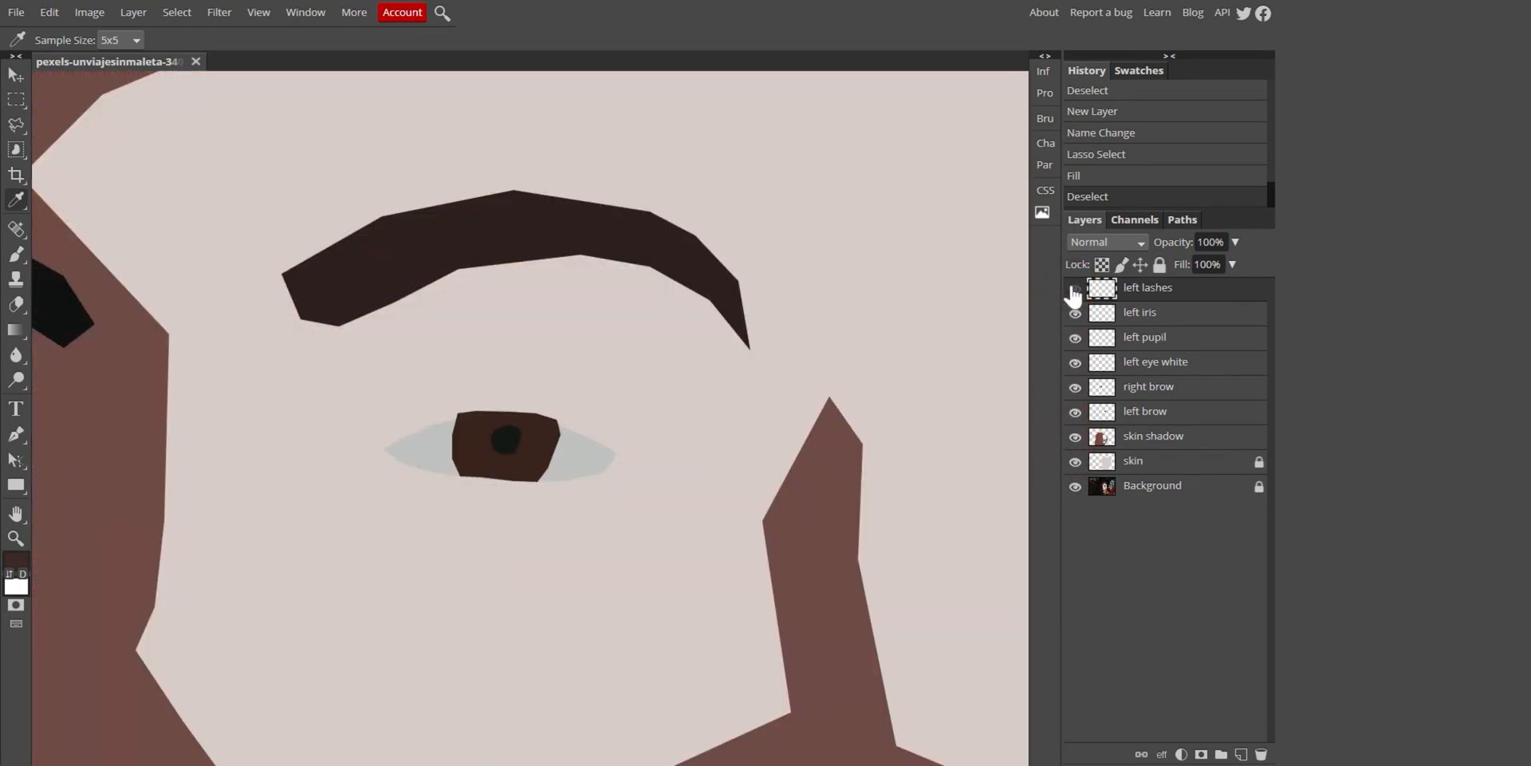
pyautogui.click(1075, 291)
pyautogui.click(1074, 290)
pyautogui.click(1074, 291)
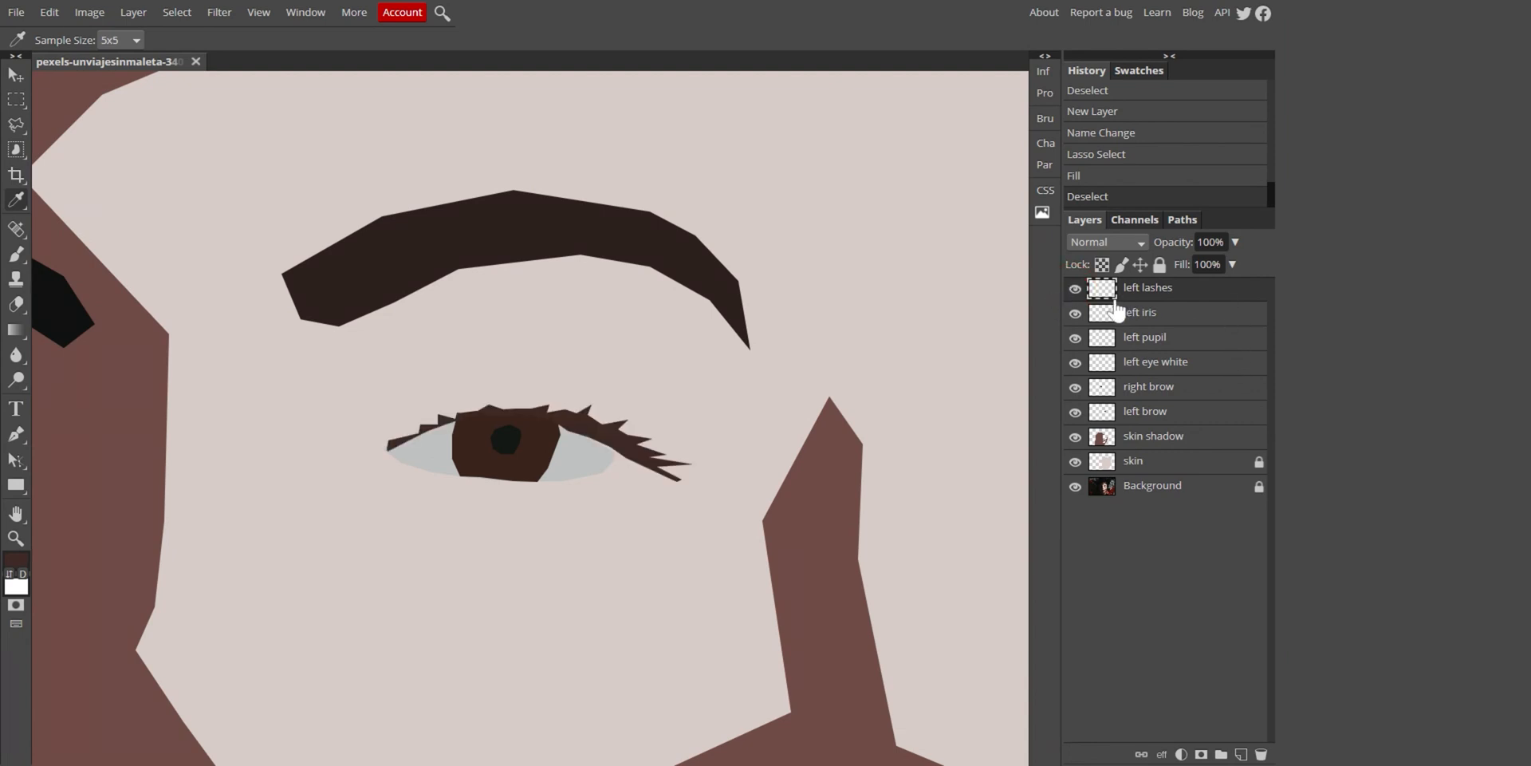
# Hide every illustration layer except left lashes, and trace and fill the first lower lash near the eye's outer corner
pyautogui.moveTo(1083, 302); pyautogui.dragTo(1079, 462)
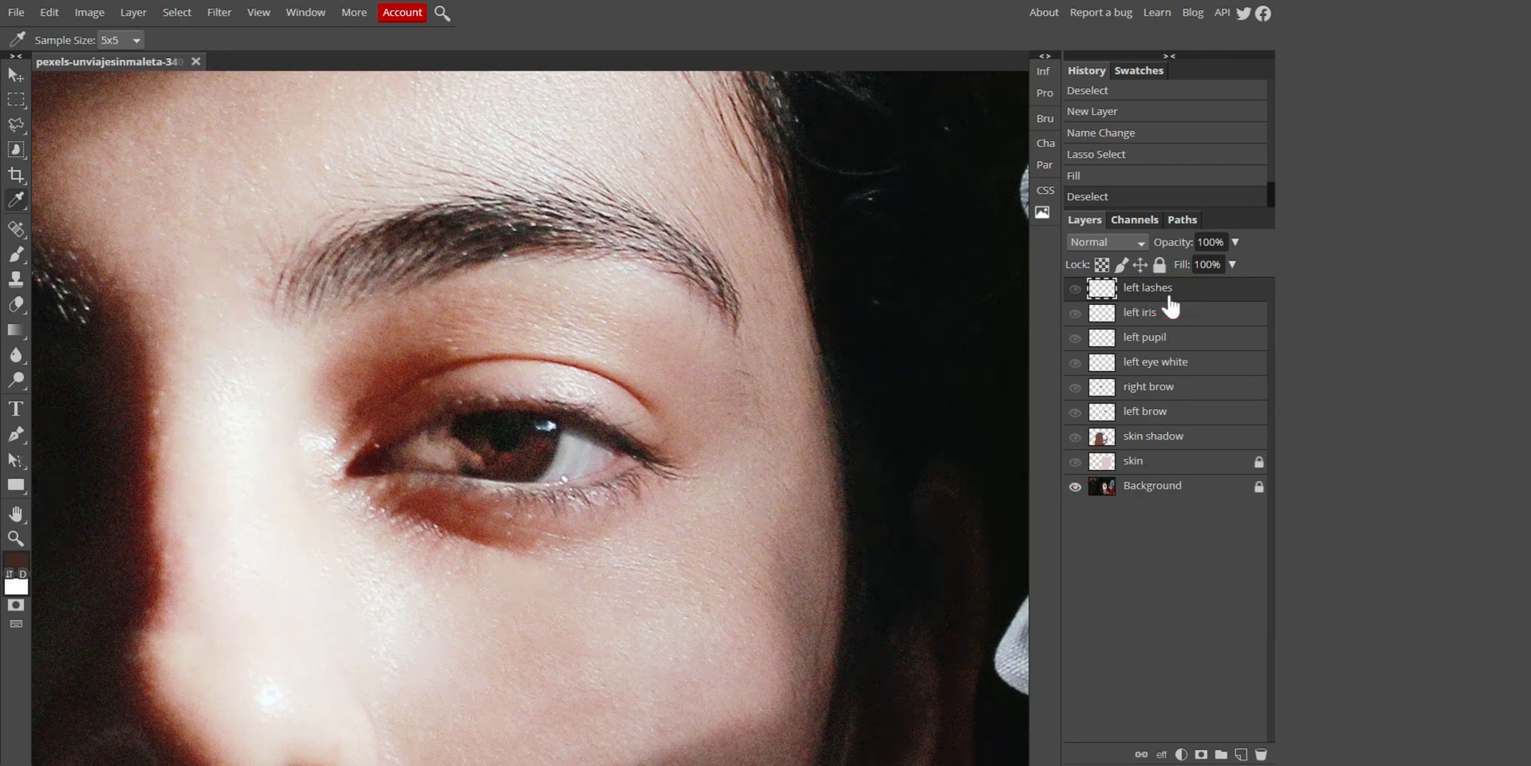
pyautogui.click(1075, 288)
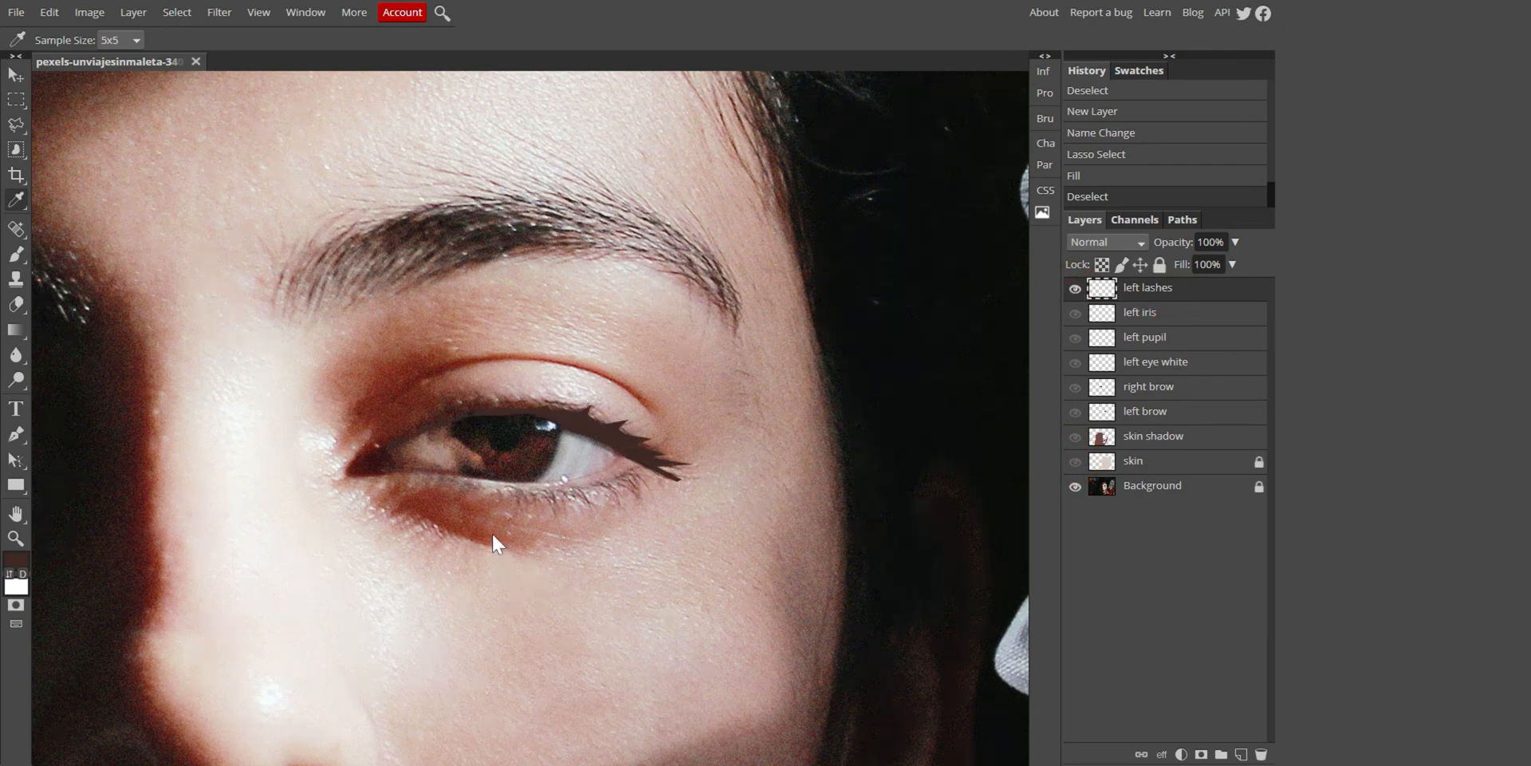
pyautogui.click(15, 126)
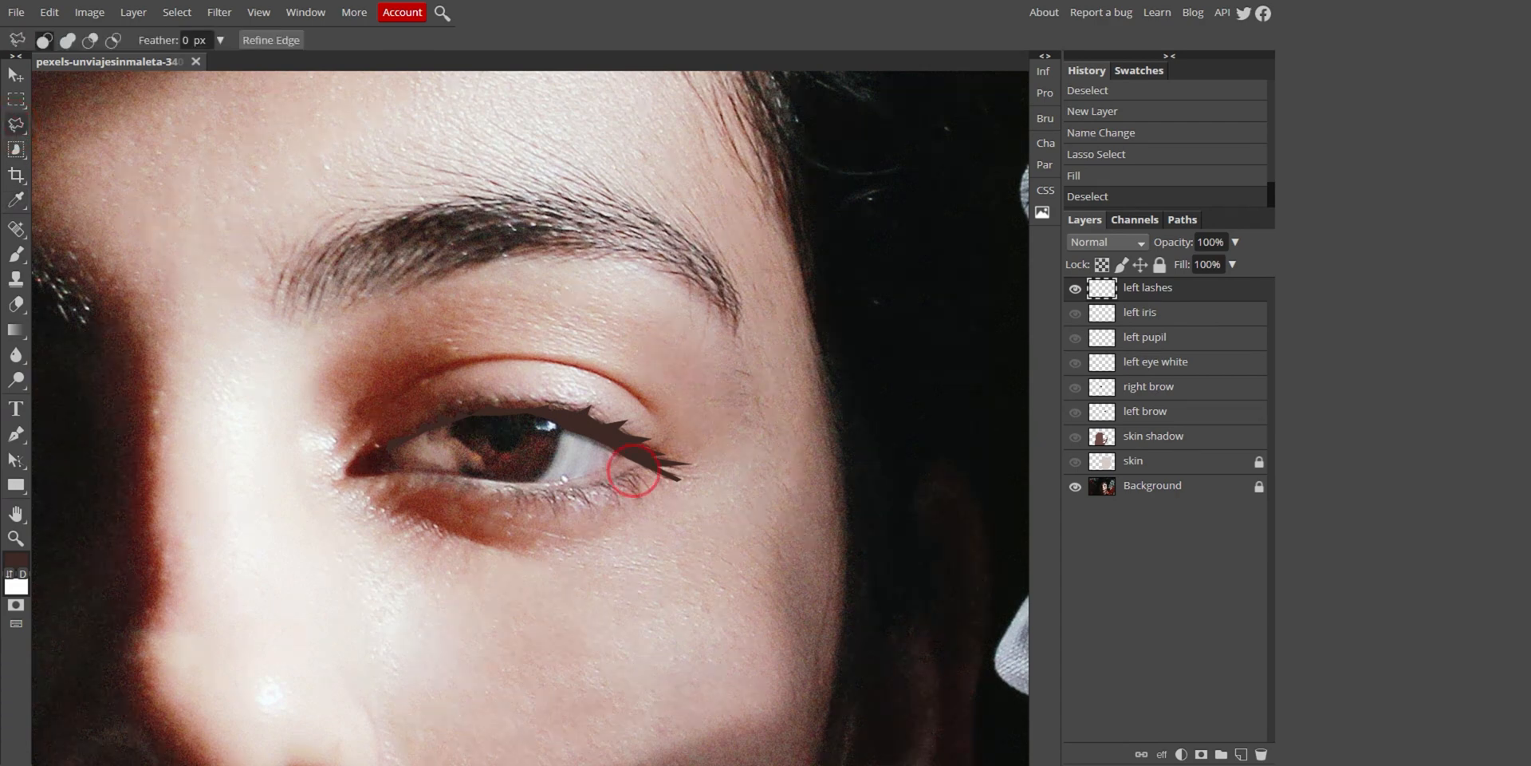
pyautogui.moveTo(630, 472)
pyautogui.mouseDown()
pyautogui.moveTo(646, 482)
pyautogui.moveTo(635, 488)
pyautogui.mouseUp()
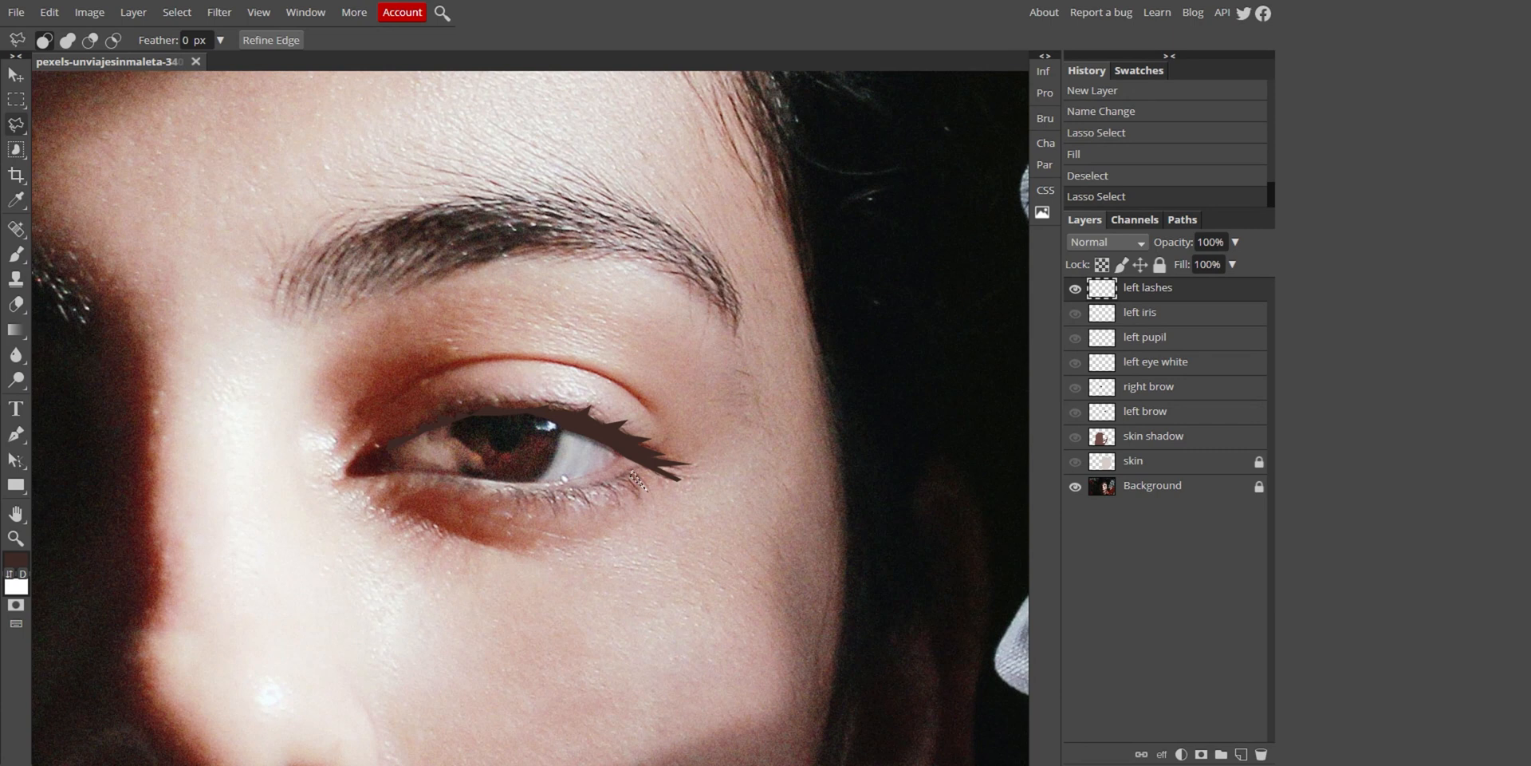
pyautogui.press('alt')
pyautogui.hotkey('alt', 'BackSpace')
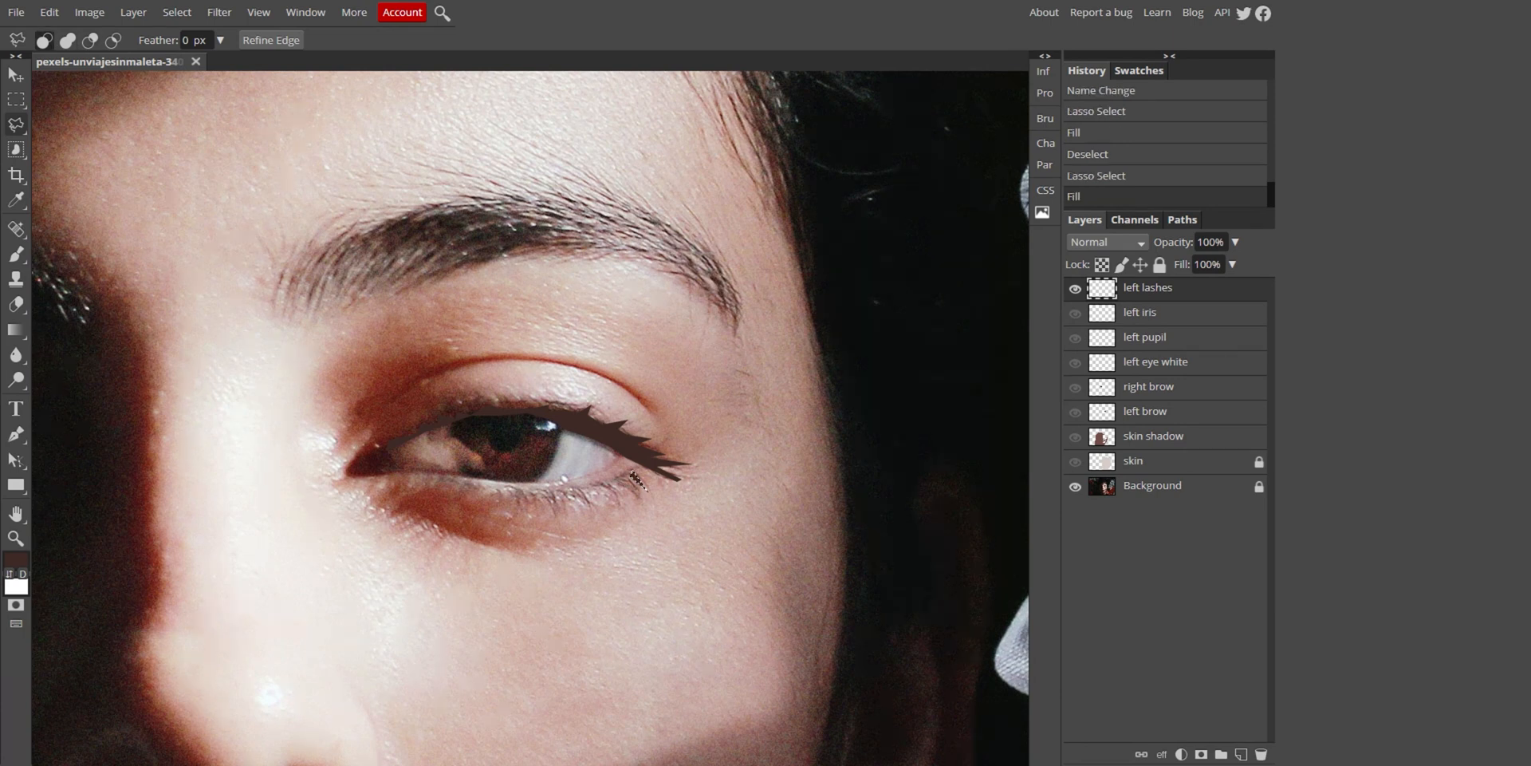
# Trace and fill more pointed lower lashes in the same dark brown, working from the outer corner towards the iris
pyautogui.click(616, 485)
pyautogui.press('alt')
pyautogui.click(622, 503)
pyautogui.click(615, 483)
pyautogui.hotkey('alt', 'BackSpace')
pyautogui.click(596, 515)
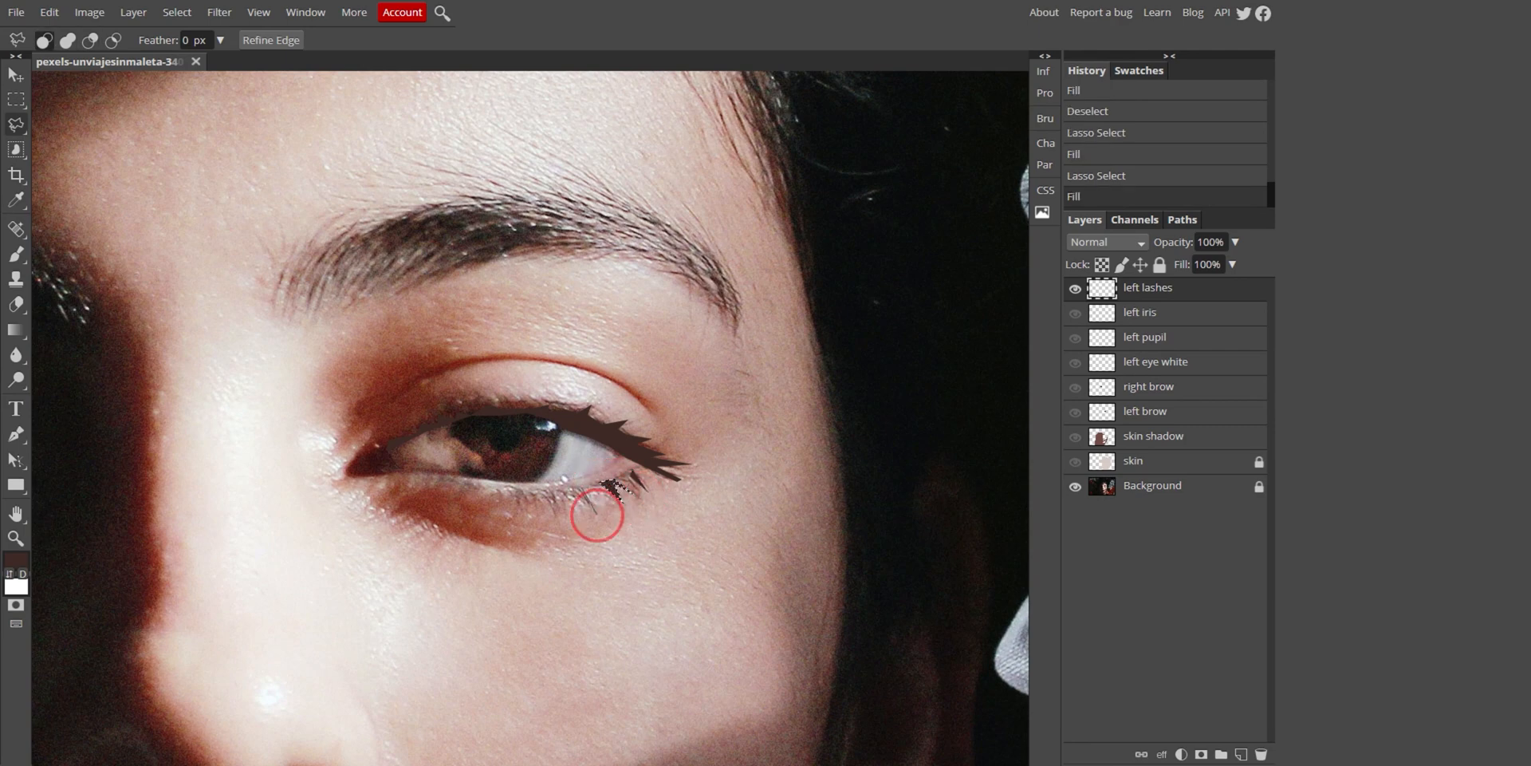
pyautogui.click(581, 490)
pyautogui.hotkey('alt', 'BackSpace')
pyautogui.click(564, 493)
pyautogui.hotkey('alt', 'BackSpace')
pyautogui.click(555, 495)
pyautogui.click(562, 517)
pyautogui.click(555, 495)
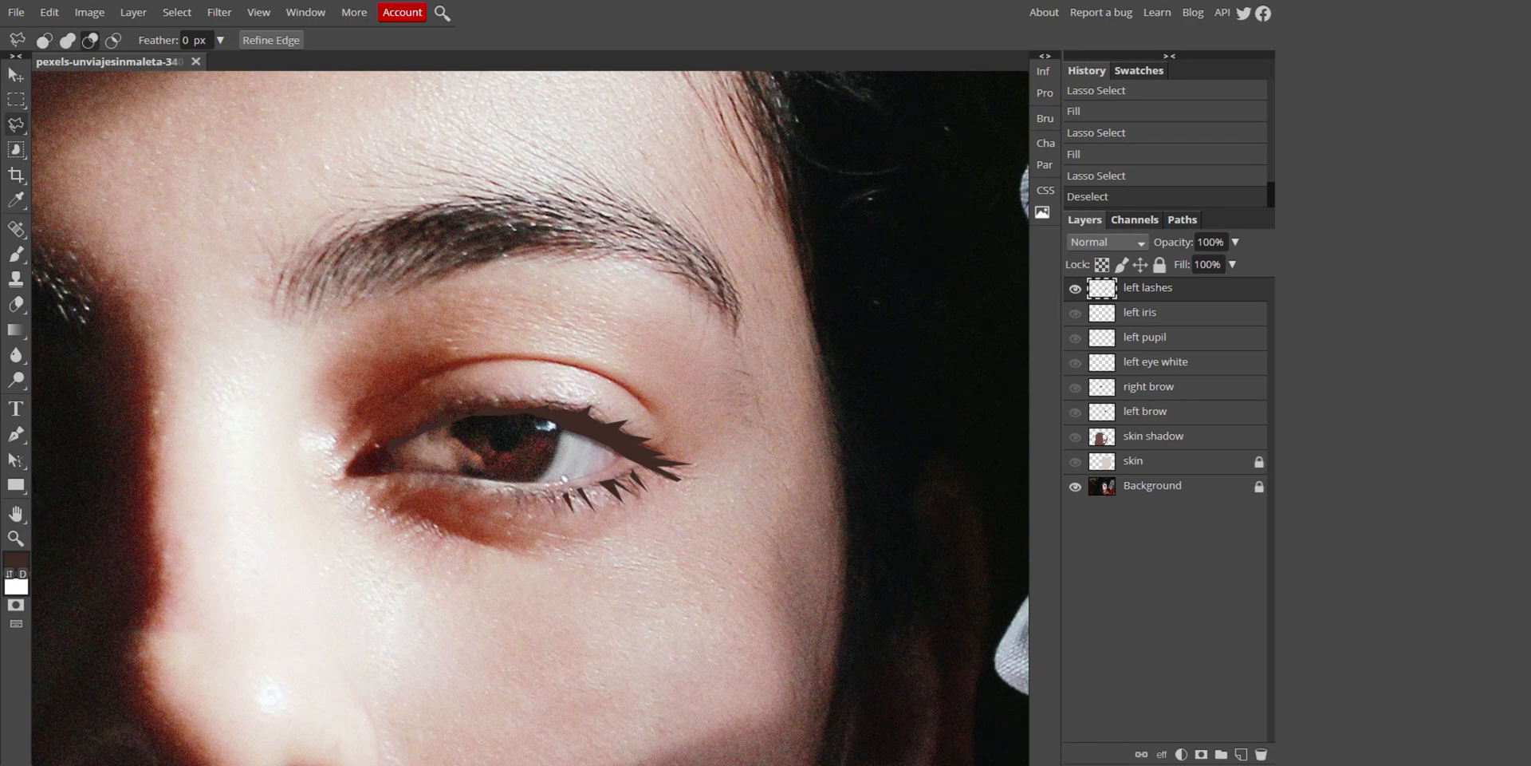
pyautogui.hotkey('alt', 'BackSpace')
pyautogui.hotkey('ctrl', 'z')
pyautogui.click(554, 495)
pyautogui.hotkey('alt', 'BackSpace')
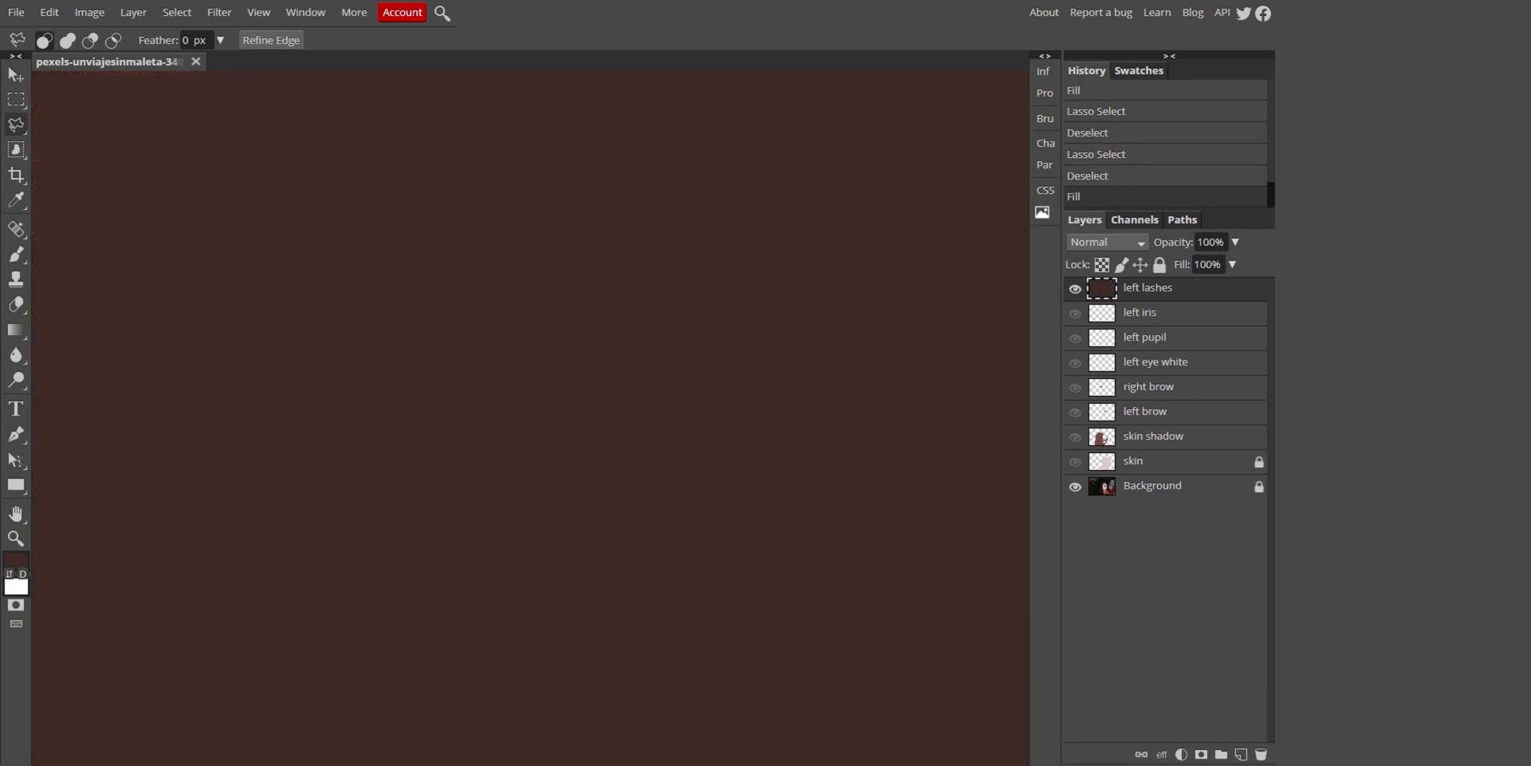
pyautogui.hotkey('ctrl', 'z')
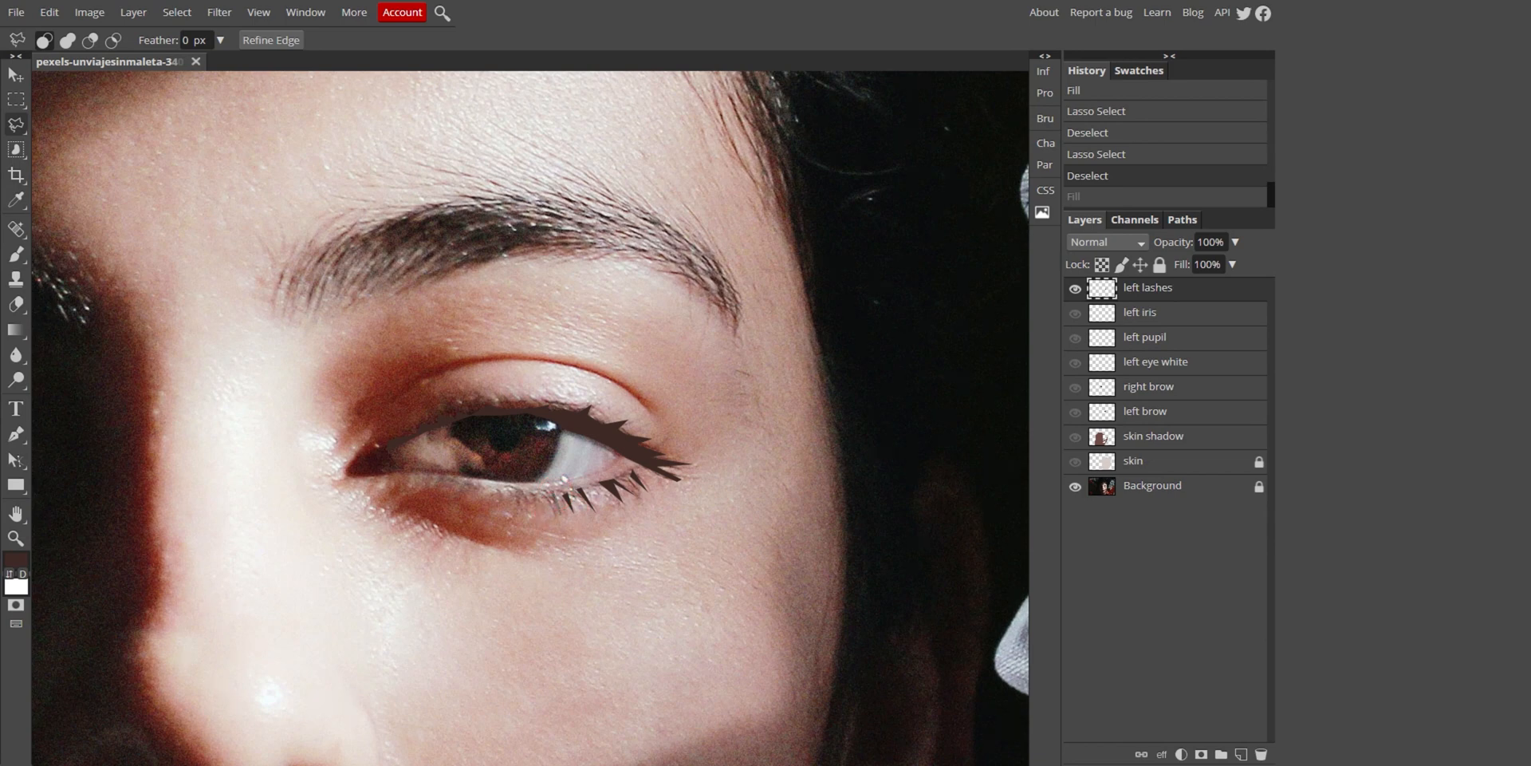
# Trace and fill three more pointed lower lashes beneath the iris in dark brown
pyautogui.moveTo(548, 492); pyautogui.dragTo(552, 501)
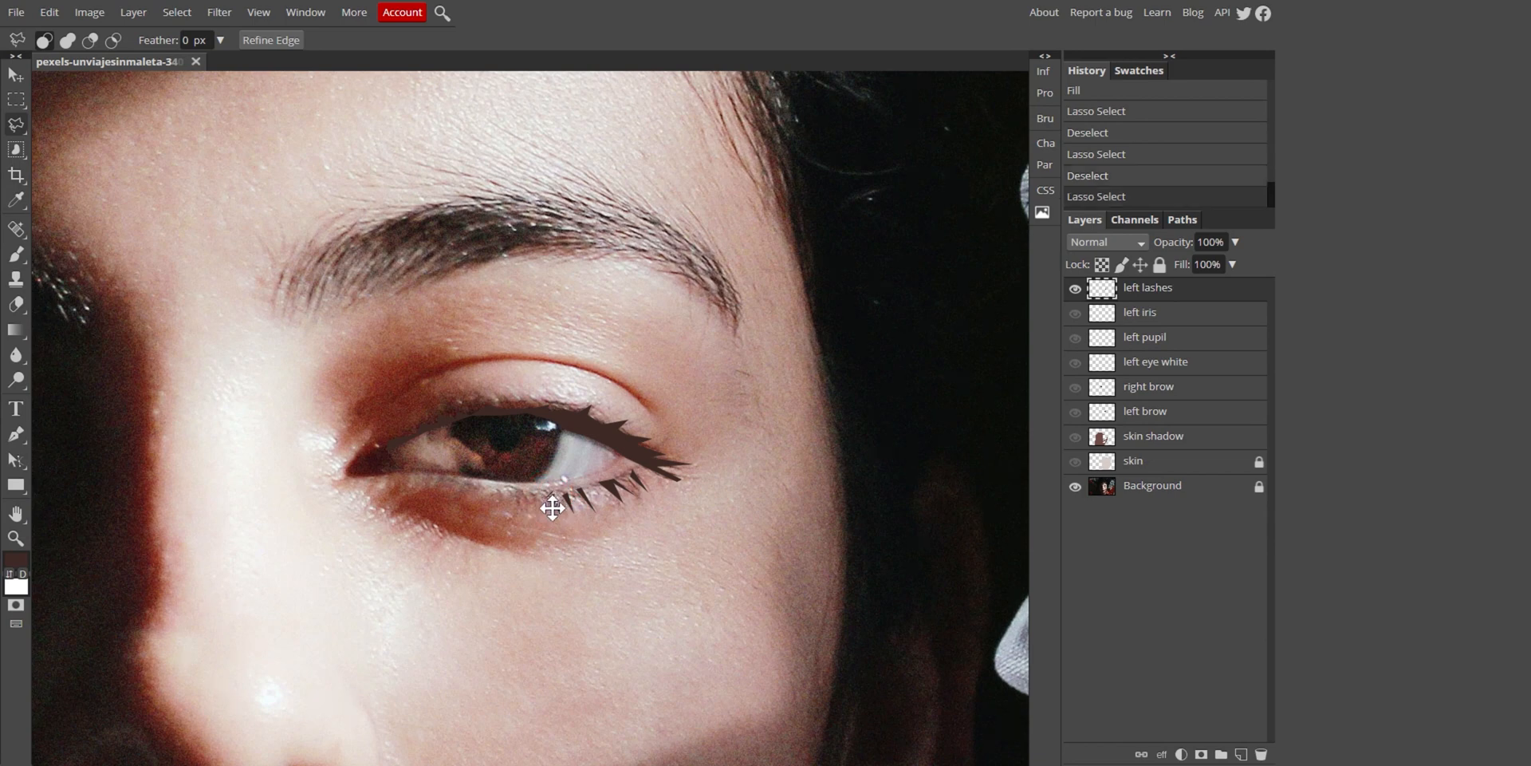
pyautogui.press('alt')
pyautogui.hotkey('alt', 'BackSpace')
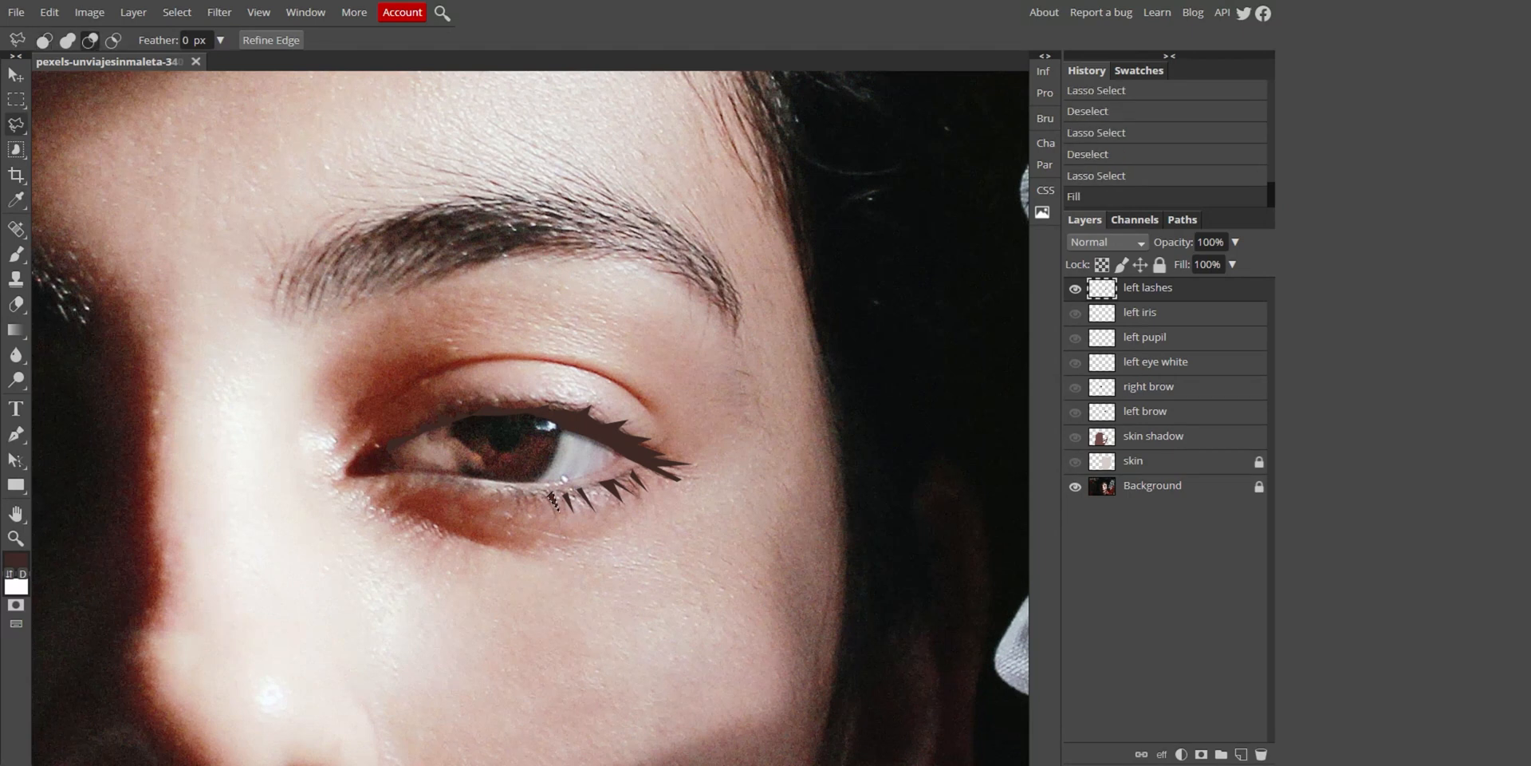
pyautogui.click(539, 492)
pyautogui.click(541, 519)
pyautogui.click(533, 490)
pyautogui.click(539, 492)
pyautogui.hotkey('alt', 'BackSpace')
pyautogui.click(522, 492)
pyautogui.click(511, 519)
pyautogui.click(526, 503)
pyautogui.click(522, 492)
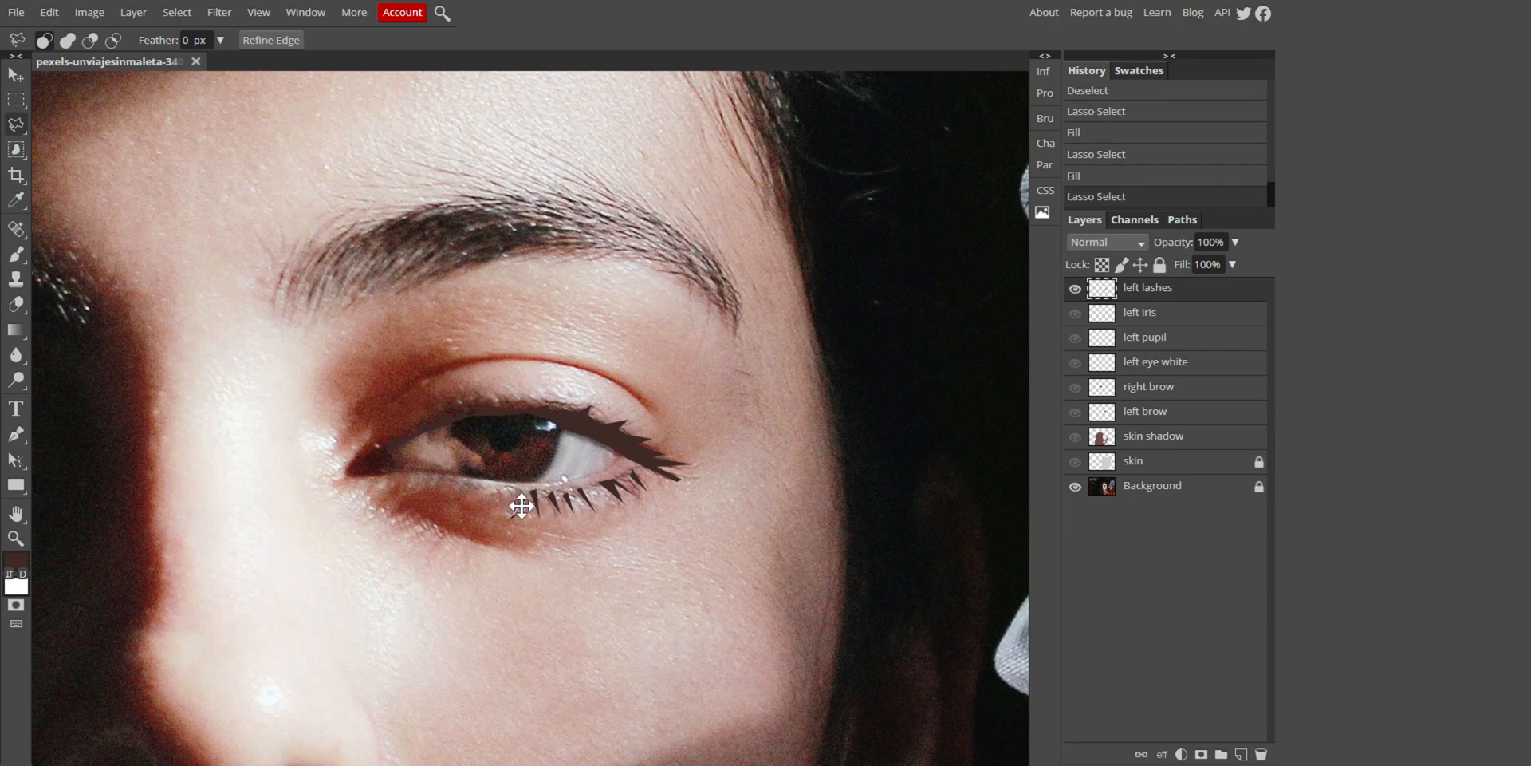
pyautogui.hotkey('alt', 'BackSpace')
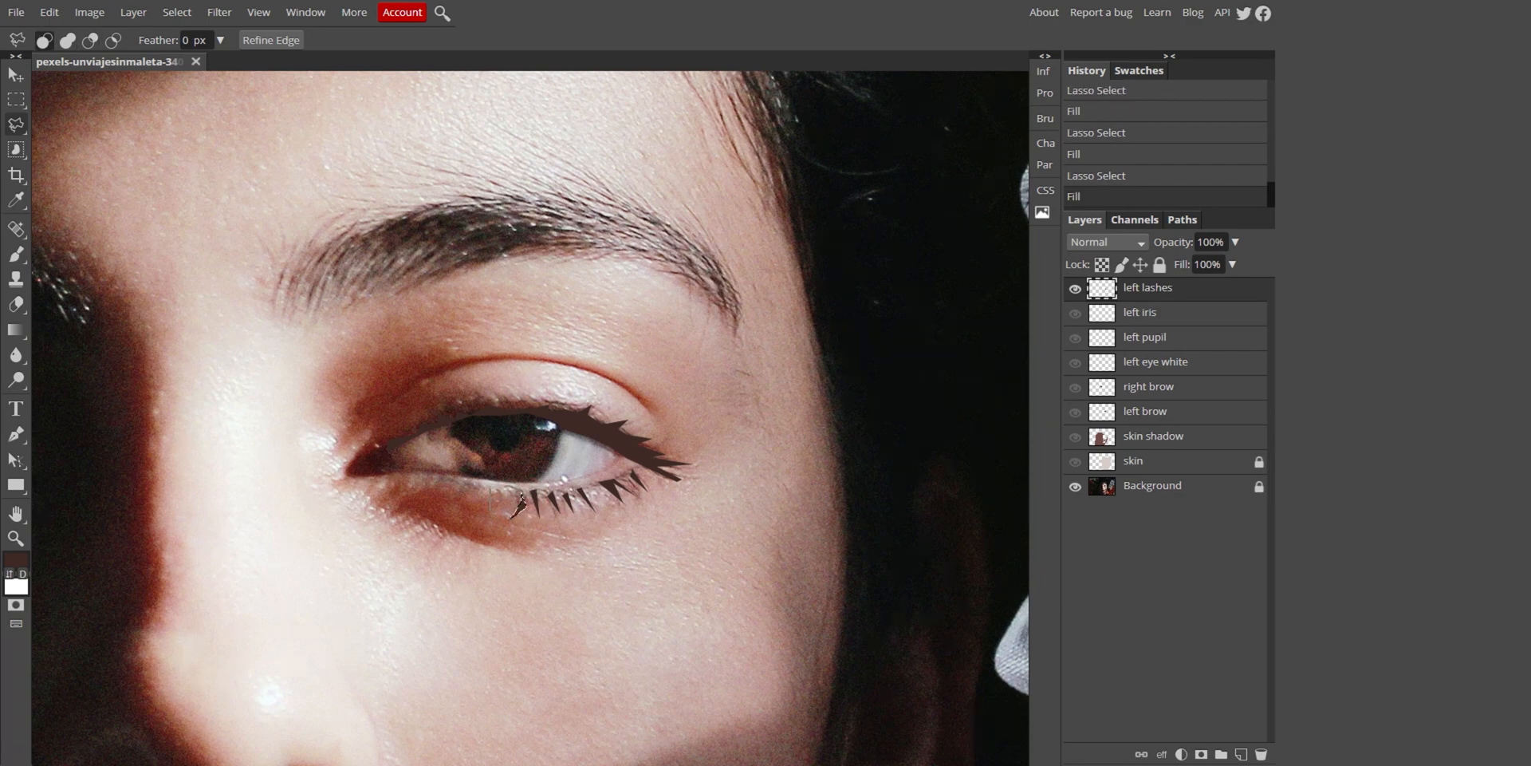
# Continue the lower lash row with four small dark brown spikes from beneath the iris towards the inner corner
pyautogui.click(496, 491)
pyautogui.click(491, 488)
pyautogui.hotkey('alt', 'BackSpace')
pyautogui.click(477, 501)
pyautogui.click(476, 487)
pyautogui.hotkey('alt', 'BackSpace')
pyautogui.click(463, 501)
pyautogui.click(461, 485)
pyautogui.hotkey('alt', 'BackSpace')
pyautogui.click(446, 481)
pyautogui.hotkey('alt', 'BackSpace')
# Select and clear the overlong tip of the lower lash beneath the iris, deselect, and show all layers to check the lashes
pyautogui.click(526, 522)
pyautogui.click(504, 531)
pyautogui.doubleClick(507, 495)
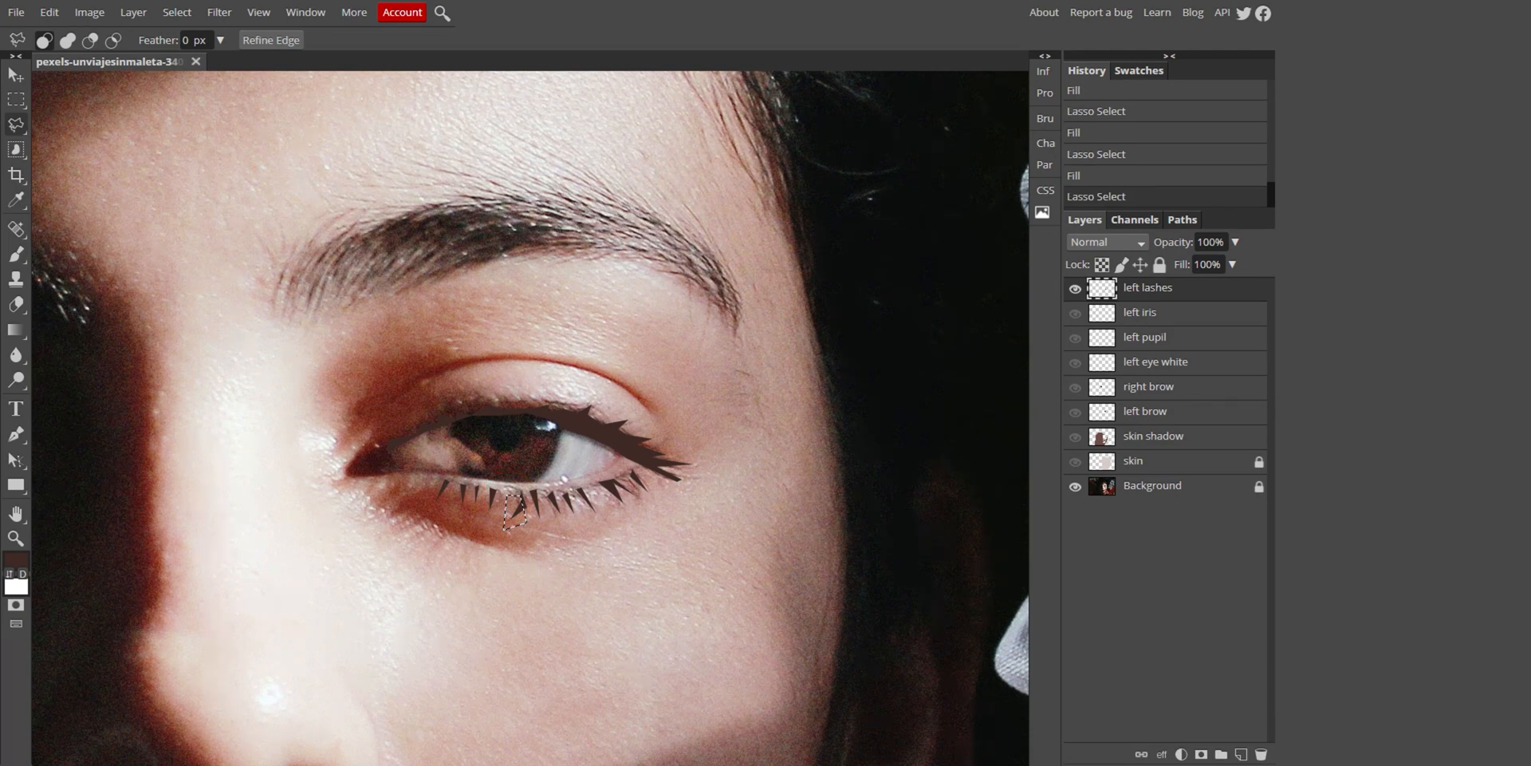
pyautogui.press('Delete')
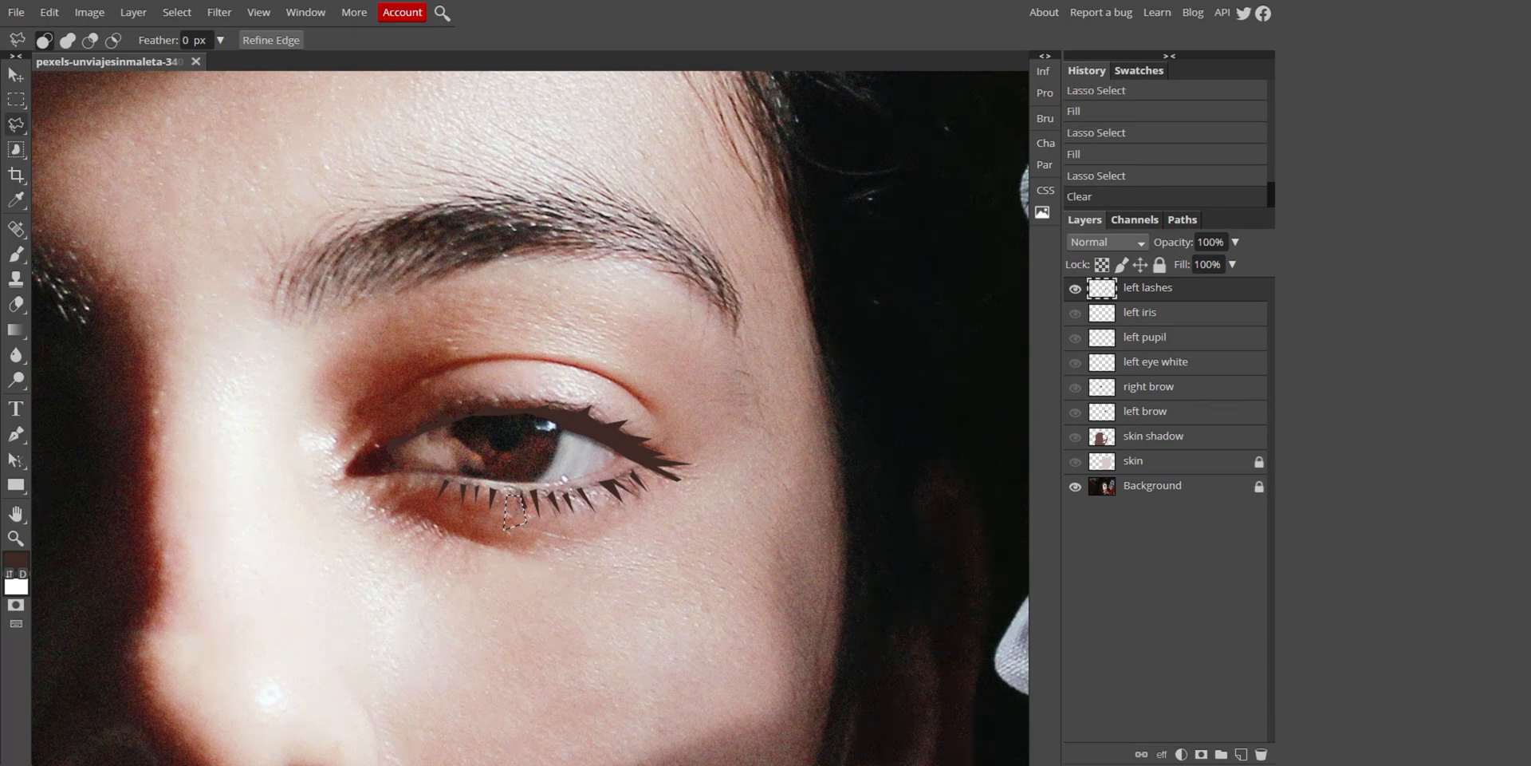
pyautogui.hotkey('ctrl', 'd')
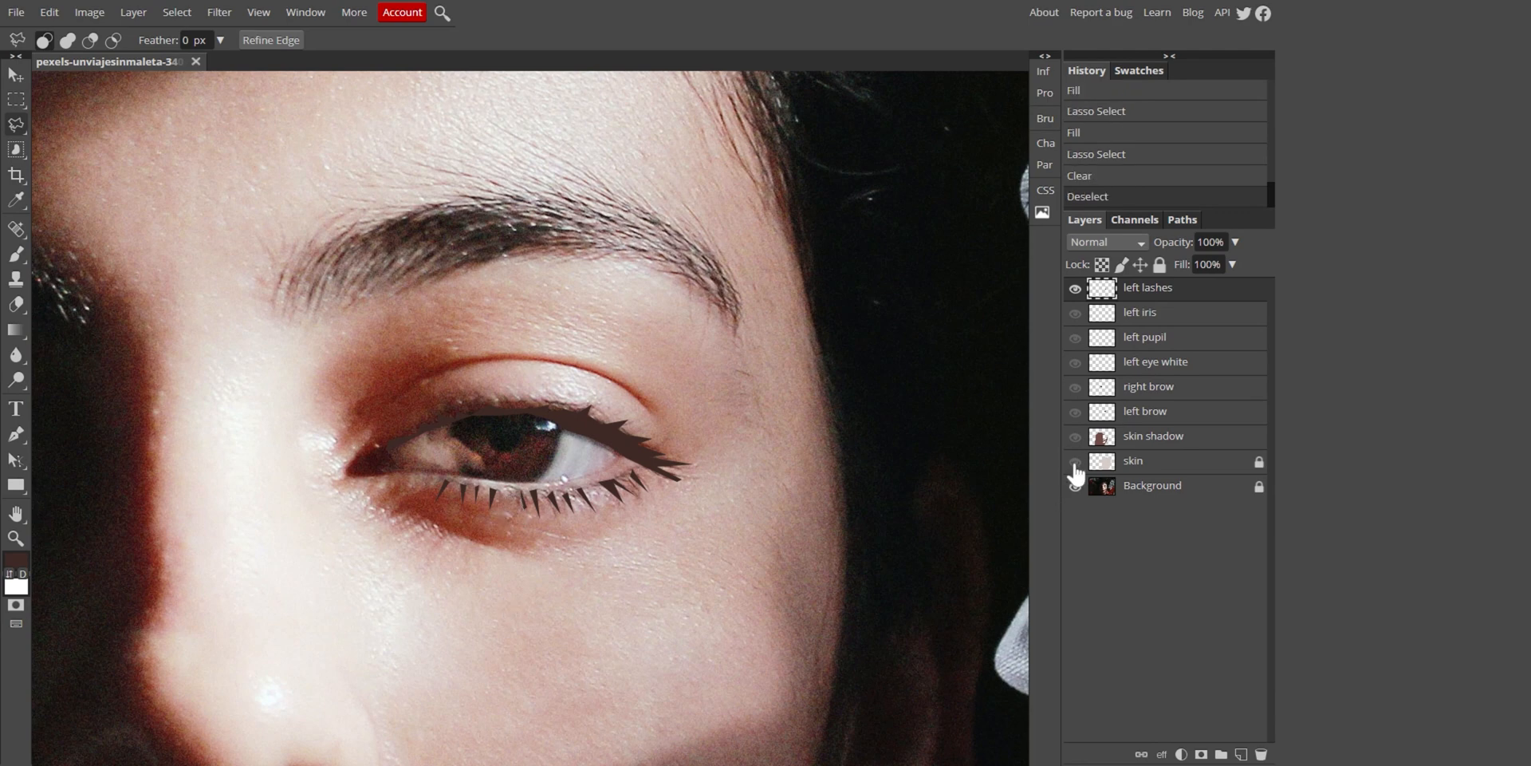
pyautogui.moveTo(1075, 462); pyautogui.dragTo(1077, 413)
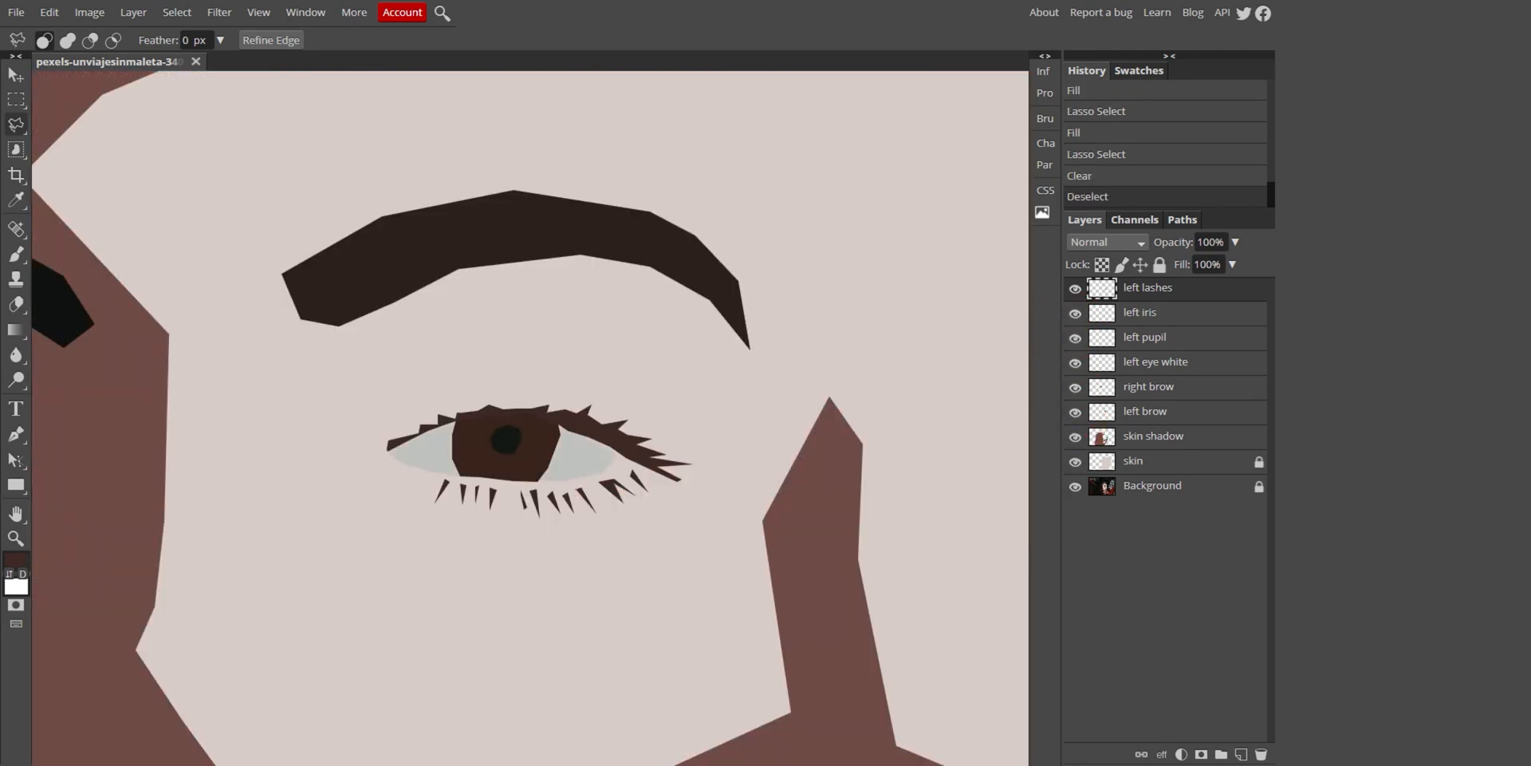
# Hide all illustration layers and add a new layer named "left eye details" directly below left eye white
pyautogui.moveTo(1057, 294); pyautogui.dragTo(1076, 471)
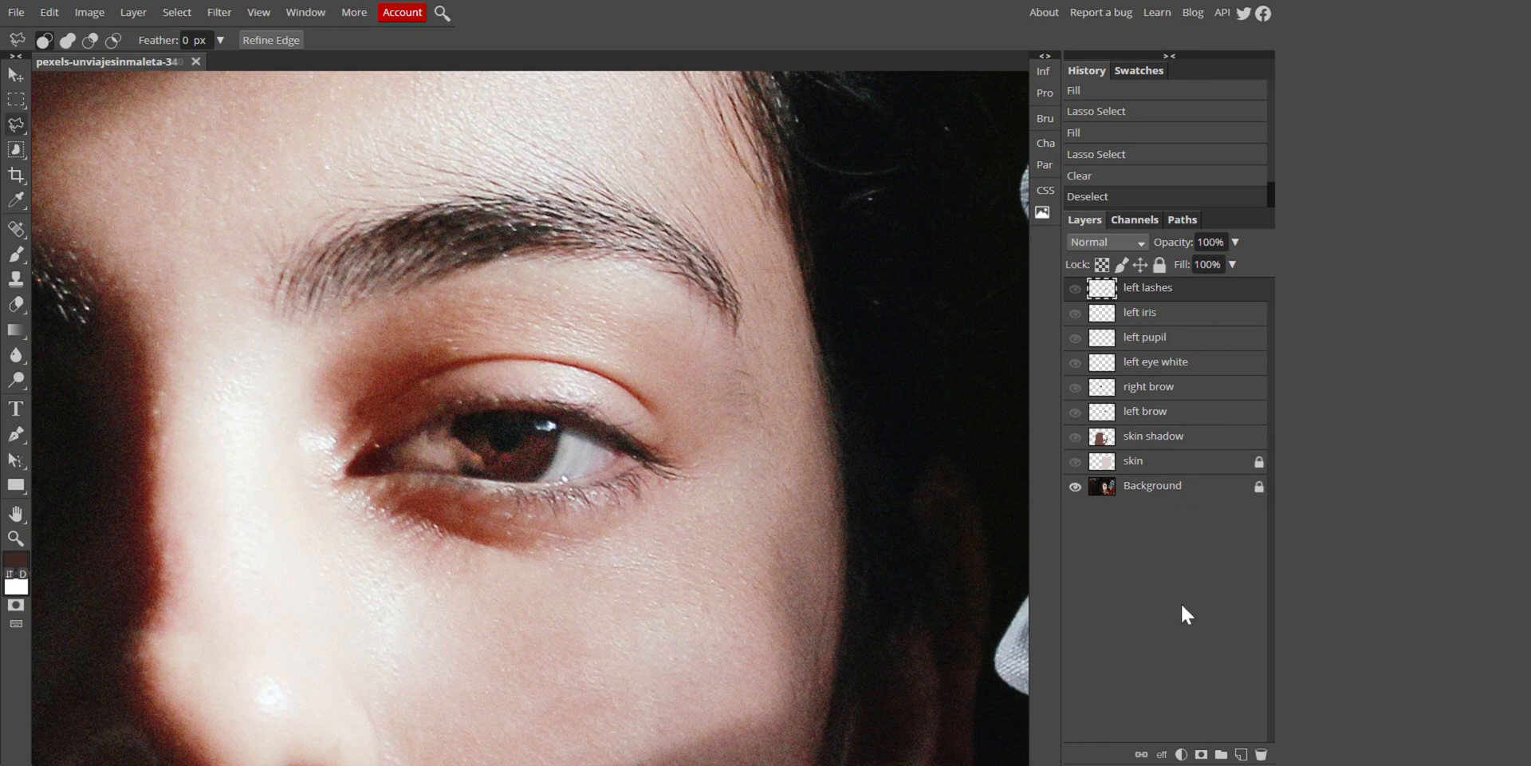
pyautogui.click(1242, 754)
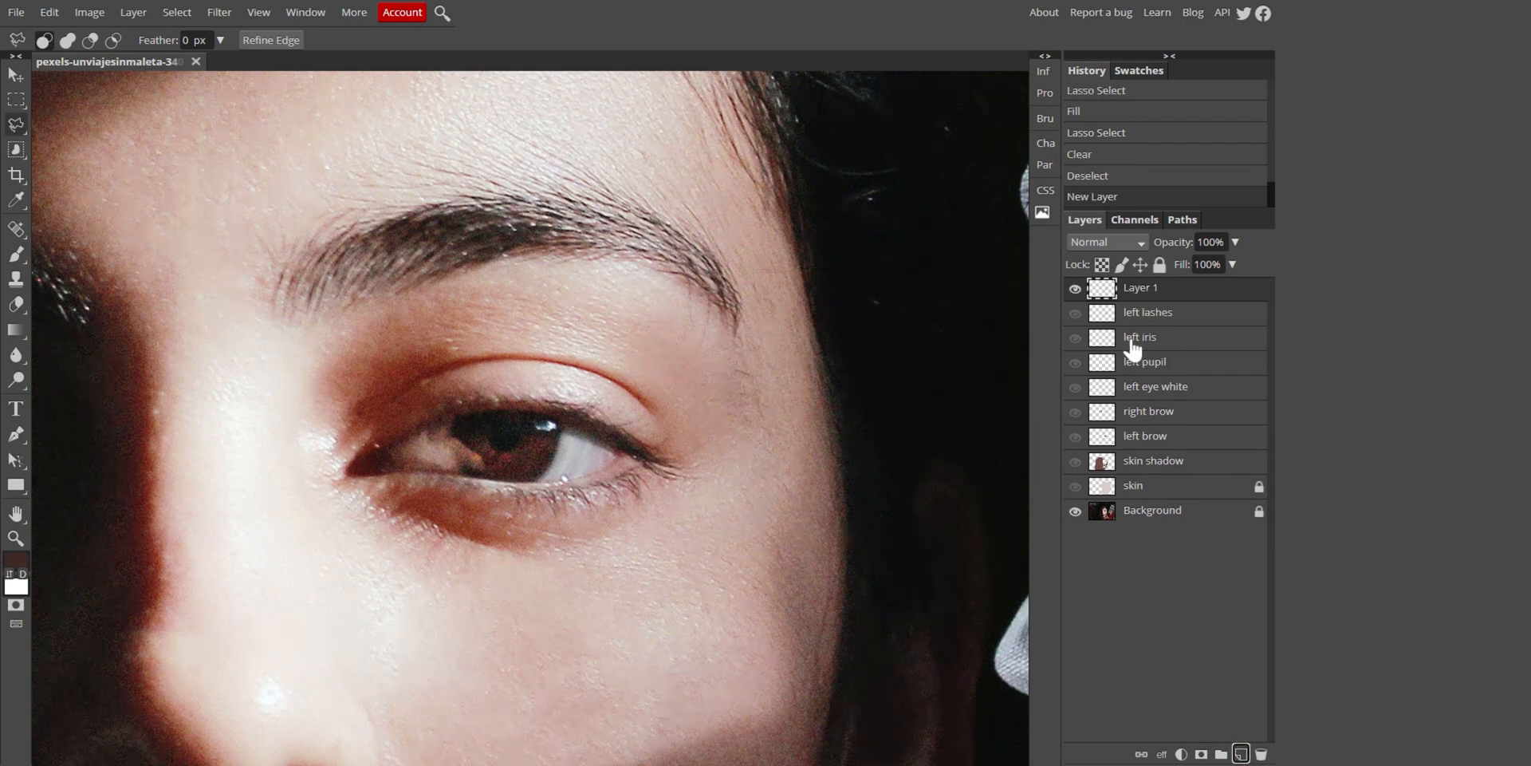
pyautogui.doubleClick(1146, 291)
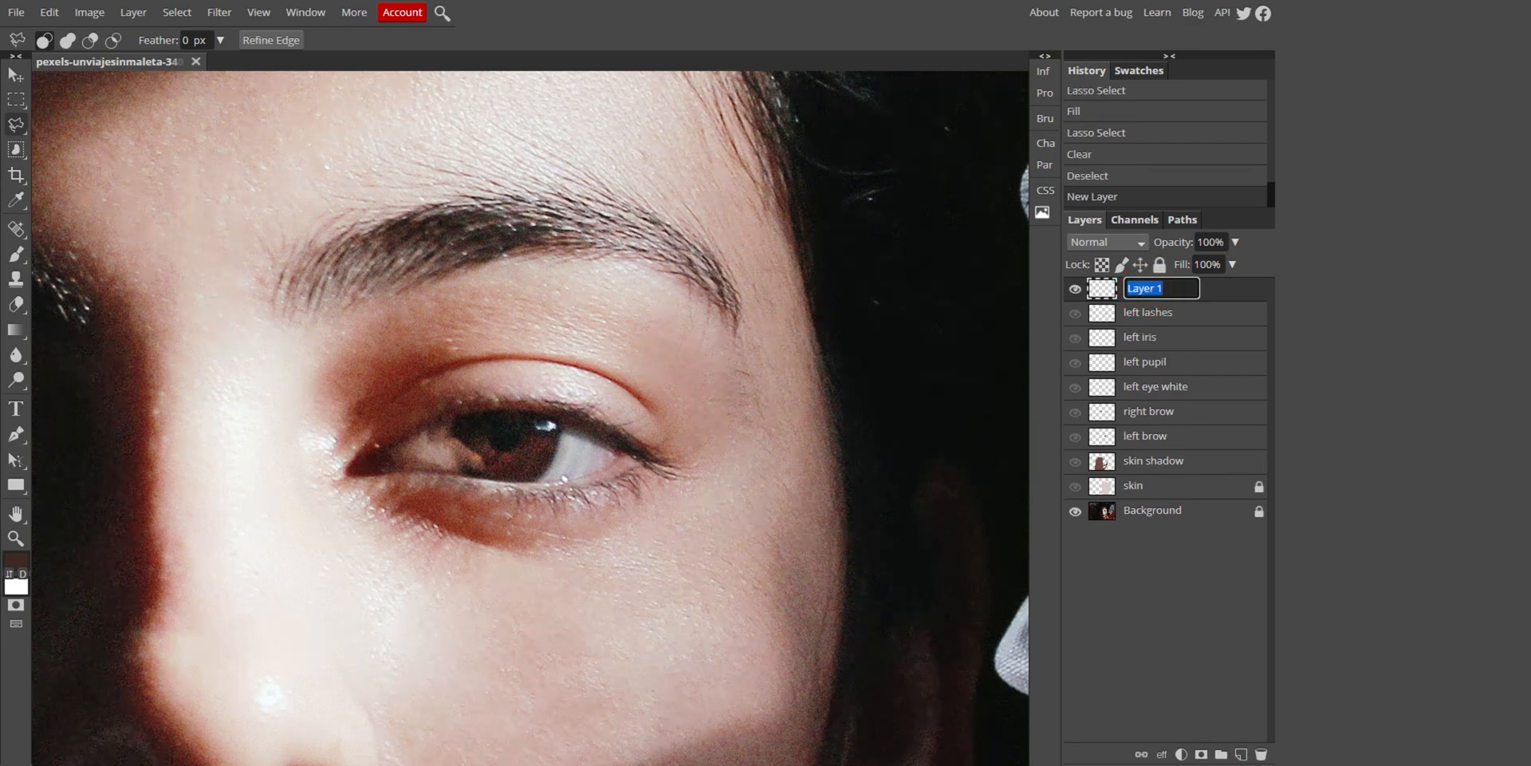
pyautogui.write('left eye de')
pyautogui.write('tails')
pyautogui.press('Return')
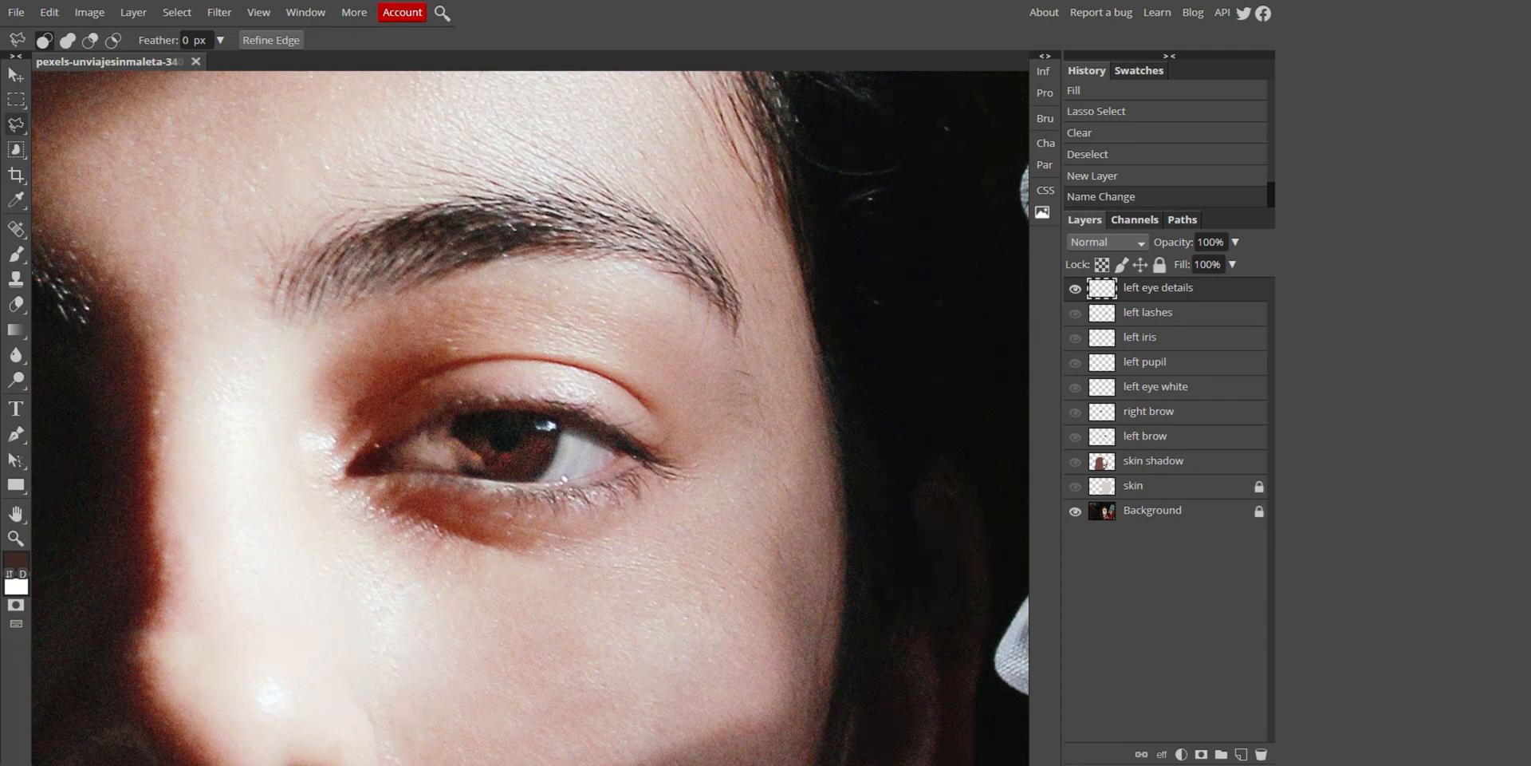
pyautogui.moveTo(1217, 294); pyautogui.dragTo(1218, 320)
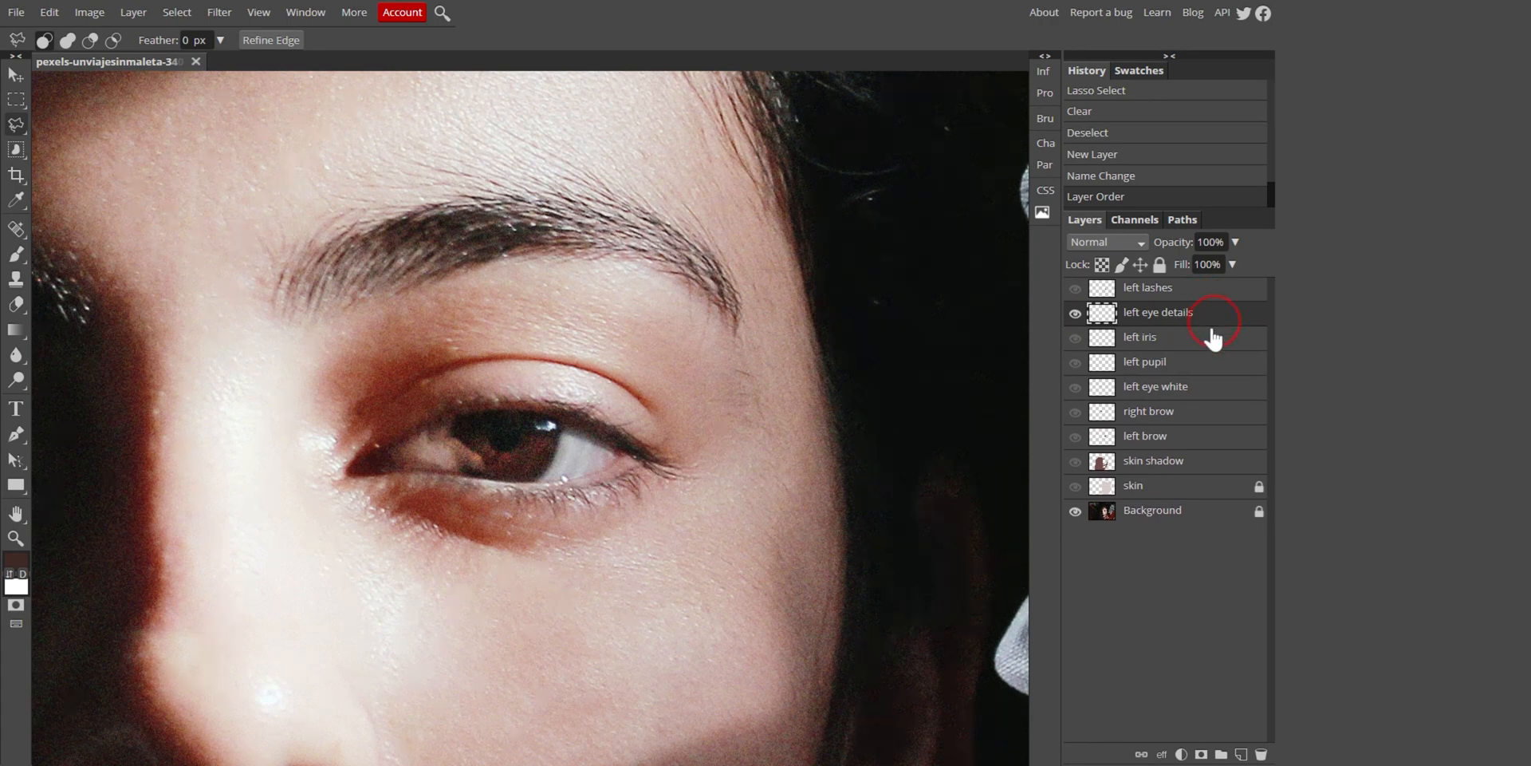
pyautogui.moveTo(1214, 322); pyautogui.dragTo(1212, 401)
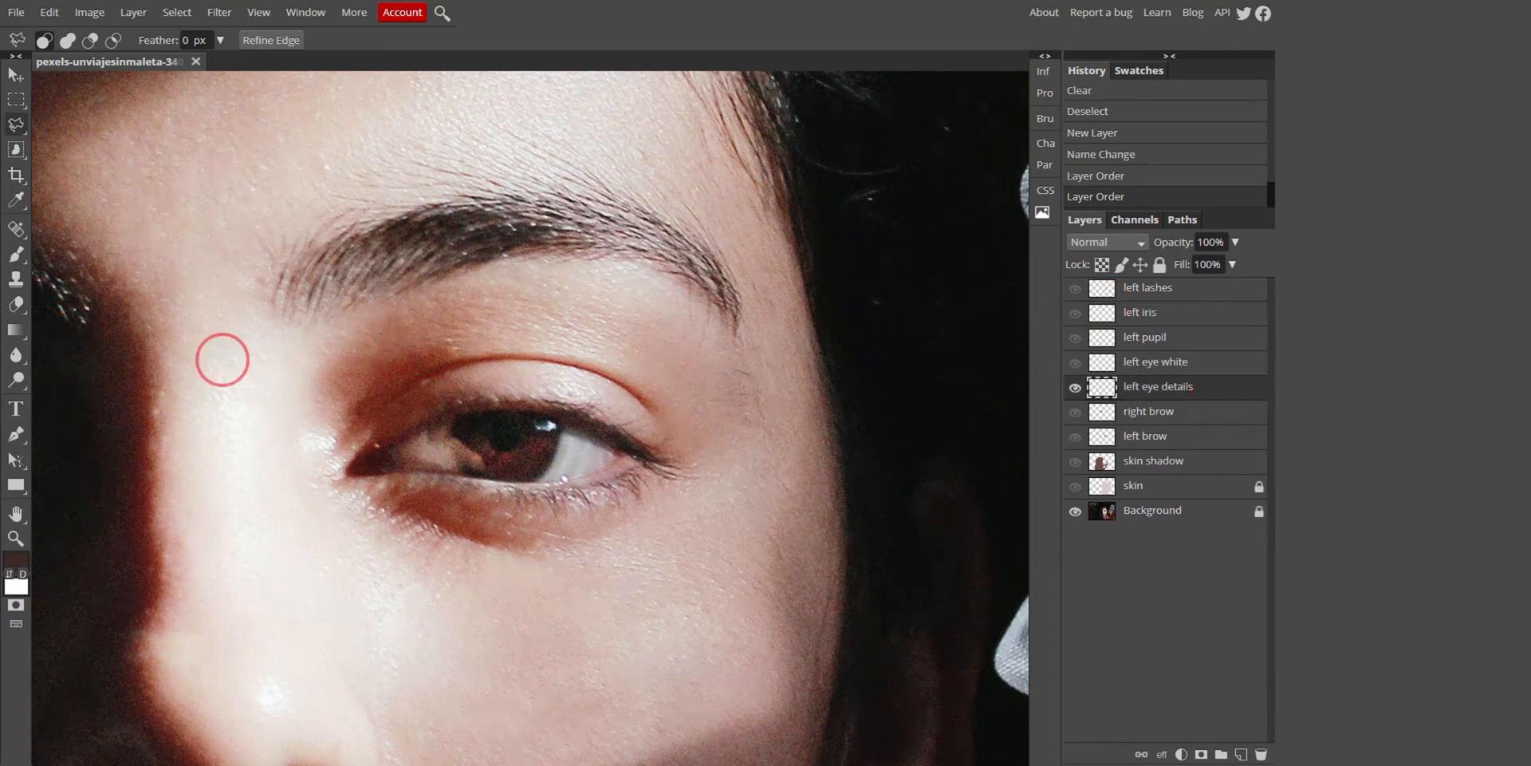
# Outline the reddish shadow around the eye with the Polygonal Lasso, covering the lid crease, inner socket, inner corner and under-eye area
pyautogui.click(18, 126)
pyautogui.click(653, 406)
pyautogui.click(625, 380)
pyautogui.click(533, 353)
pyautogui.click(462, 357)
pyautogui.click(465, 334)
pyautogui.click(442, 334)
pyautogui.click(459, 304)
pyautogui.click(368, 331)
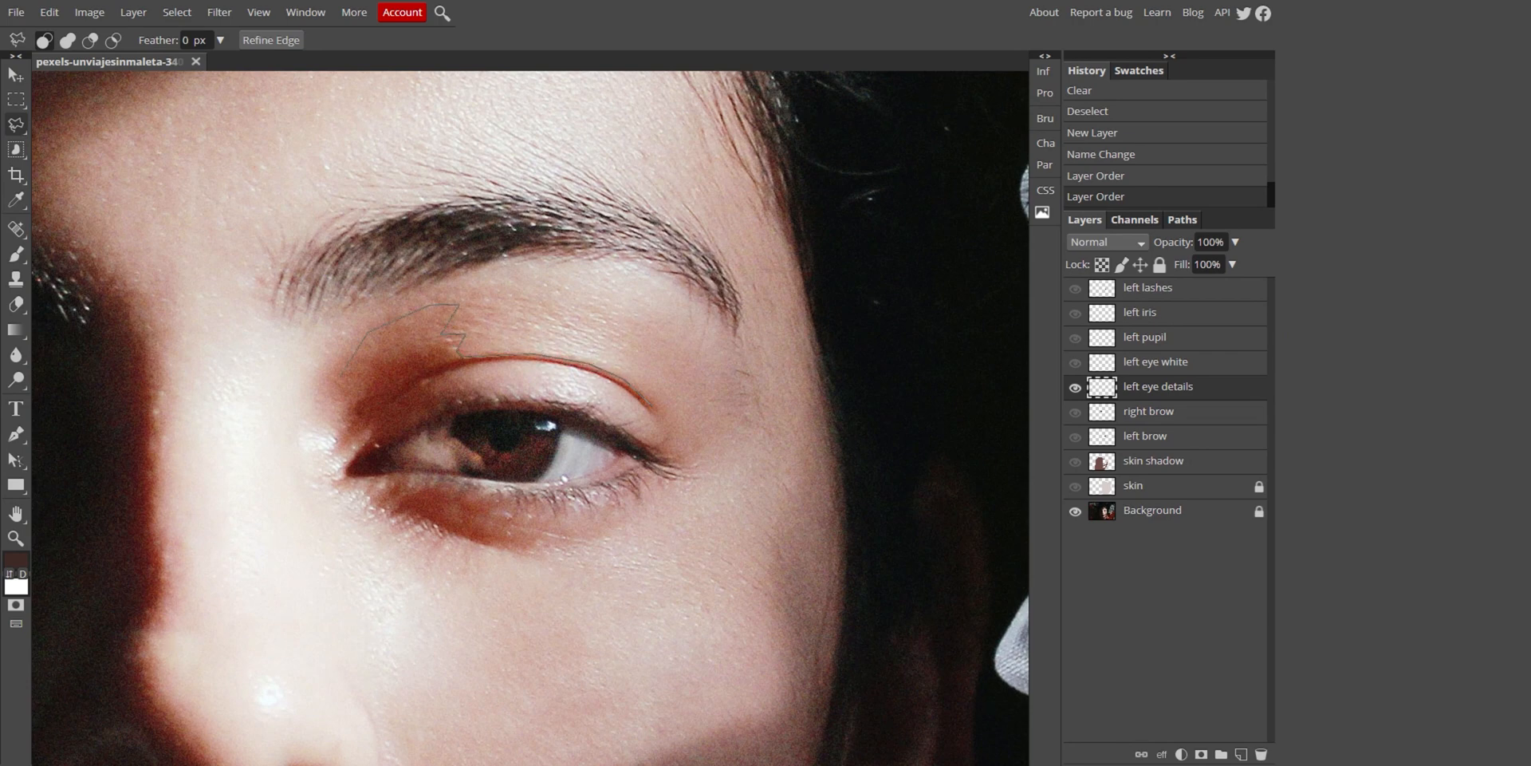
pyautogui.click(343, 406)
pyautogui.click(343, 437)
pyautogui.click(355, 477)
pyautogui.click(401, 480)
pyautogui.click(375, 505)
pyautogui.click(546, 558)
pyautogui.click(515, 529)
pyautogui.click(485, 482)
pyautogui.click(473, 445)
pyautogui.click(493, 363)
pyautogui.click(652, 408)
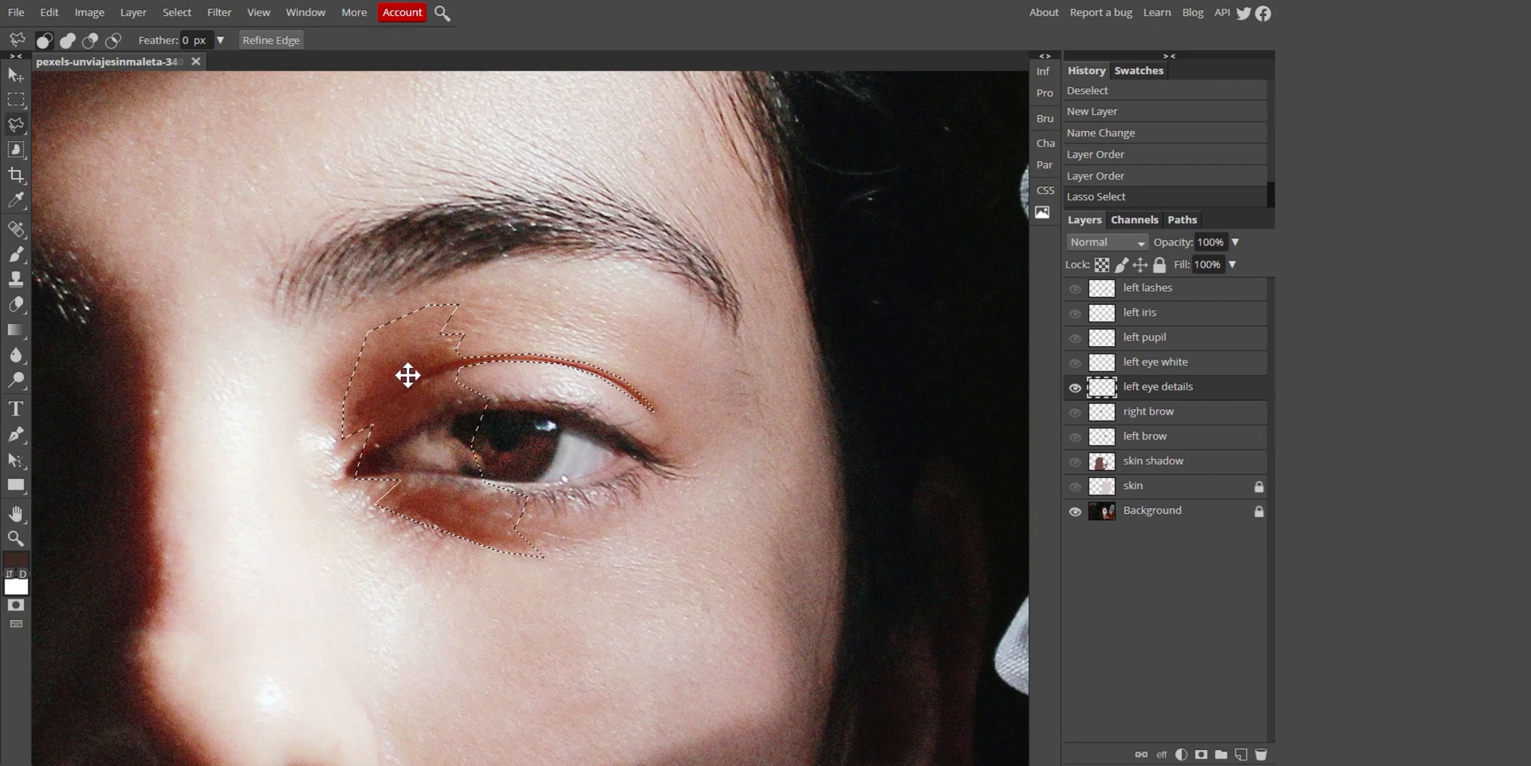
# Fill the selected eye shadow area with a reddish brown sampled from the upper eyelid and deselect it
pyautogui.press('i')
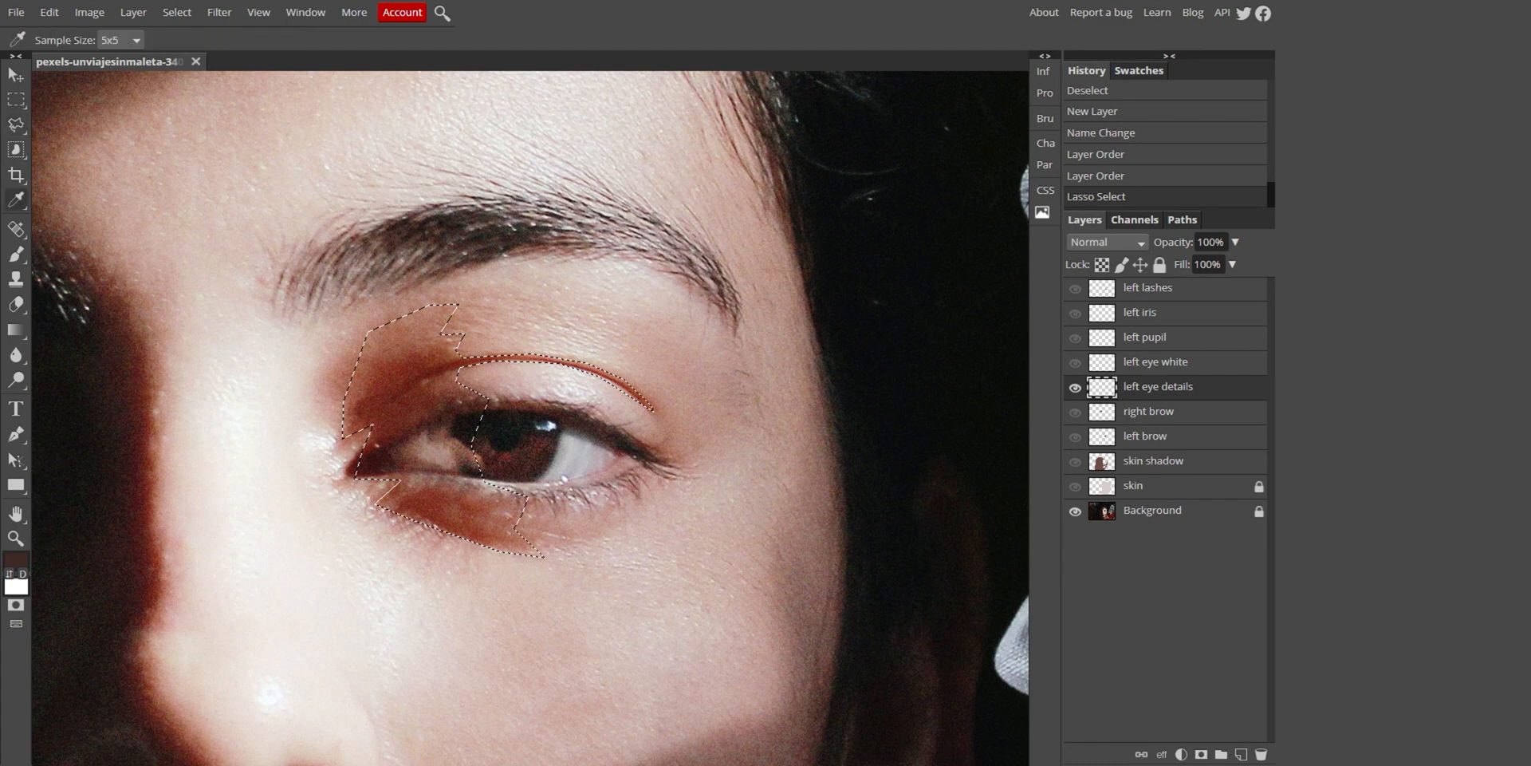
pyautogui.click(418, 355)
pyautogui.hotkey('alt', 'BackSpace')
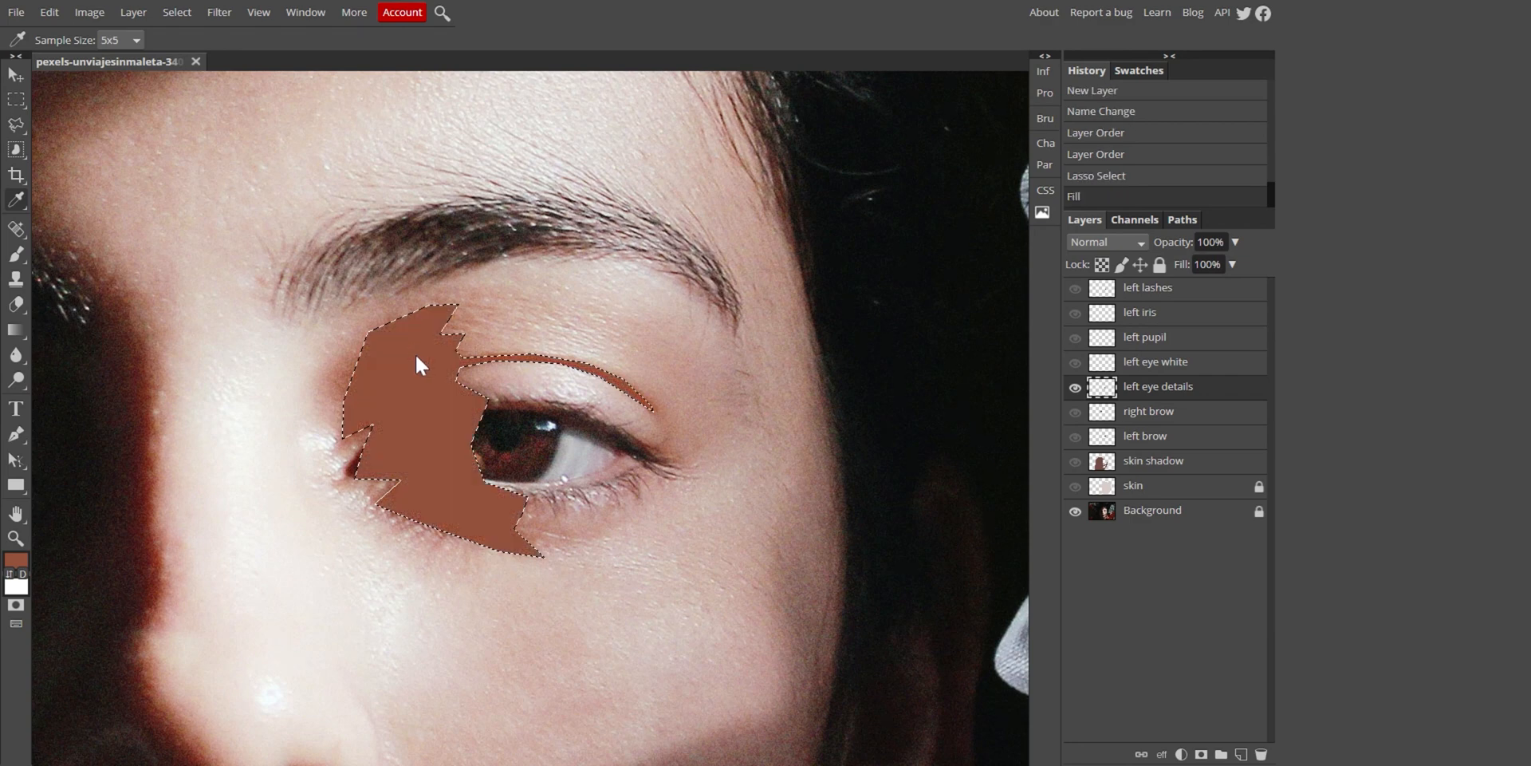
pyautogui.hotkey('ctrl', 'd')
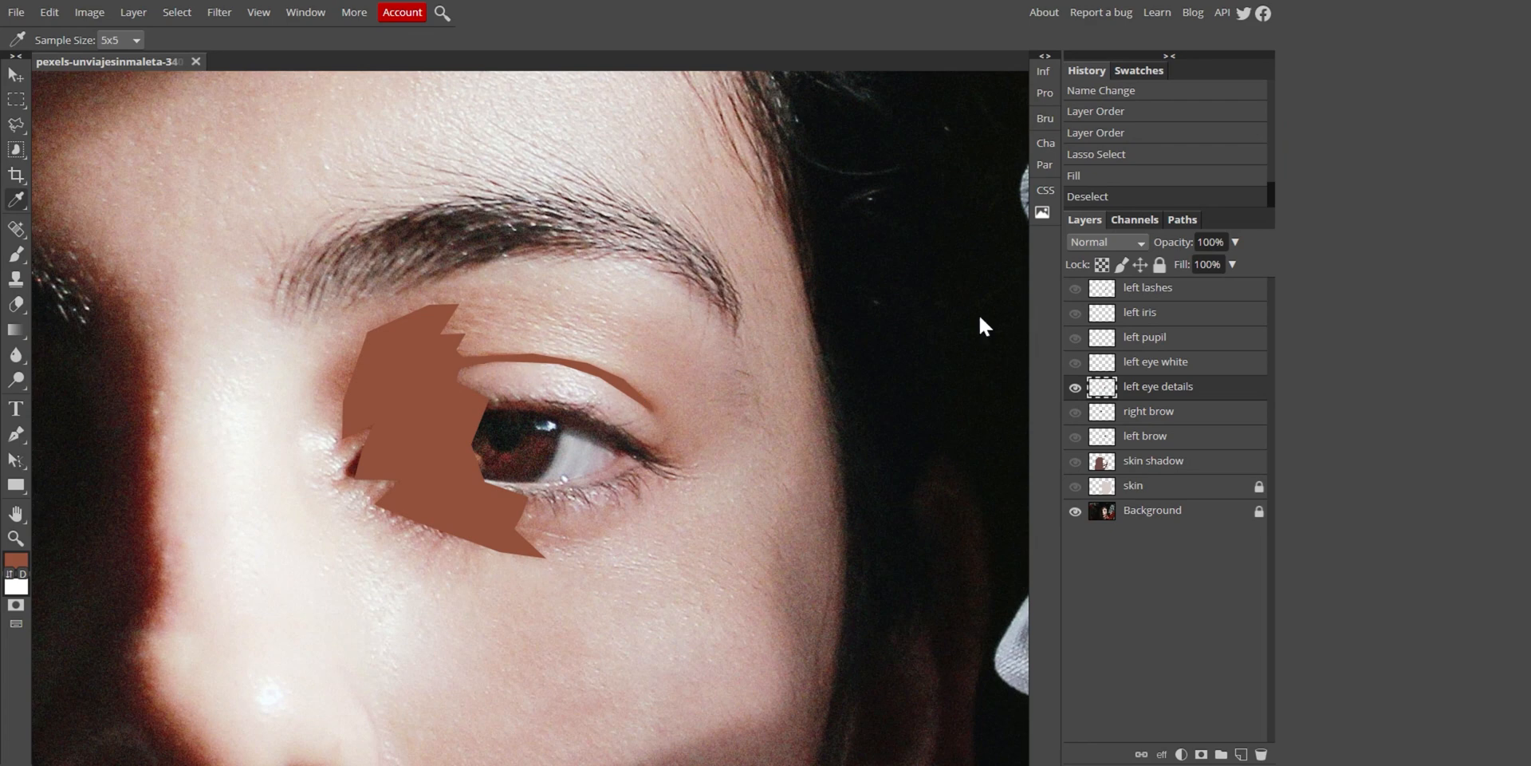
# Show all layers and lower the left eye details layer's opacity to 77%
pyautogui.moveTo(1076, 291); pyautogui.dragTo(1076, 488)
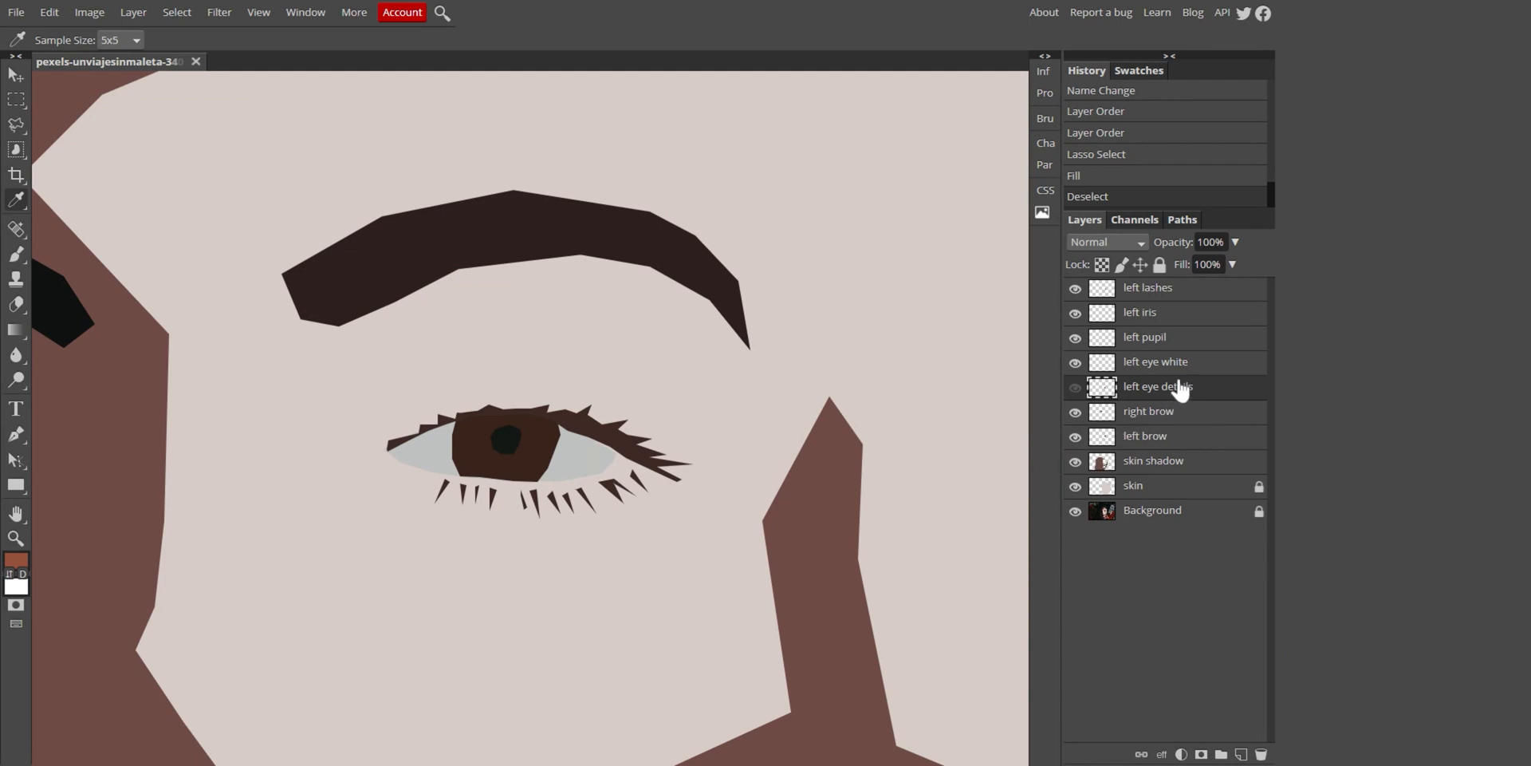
pyautogui.click(1075, 387)
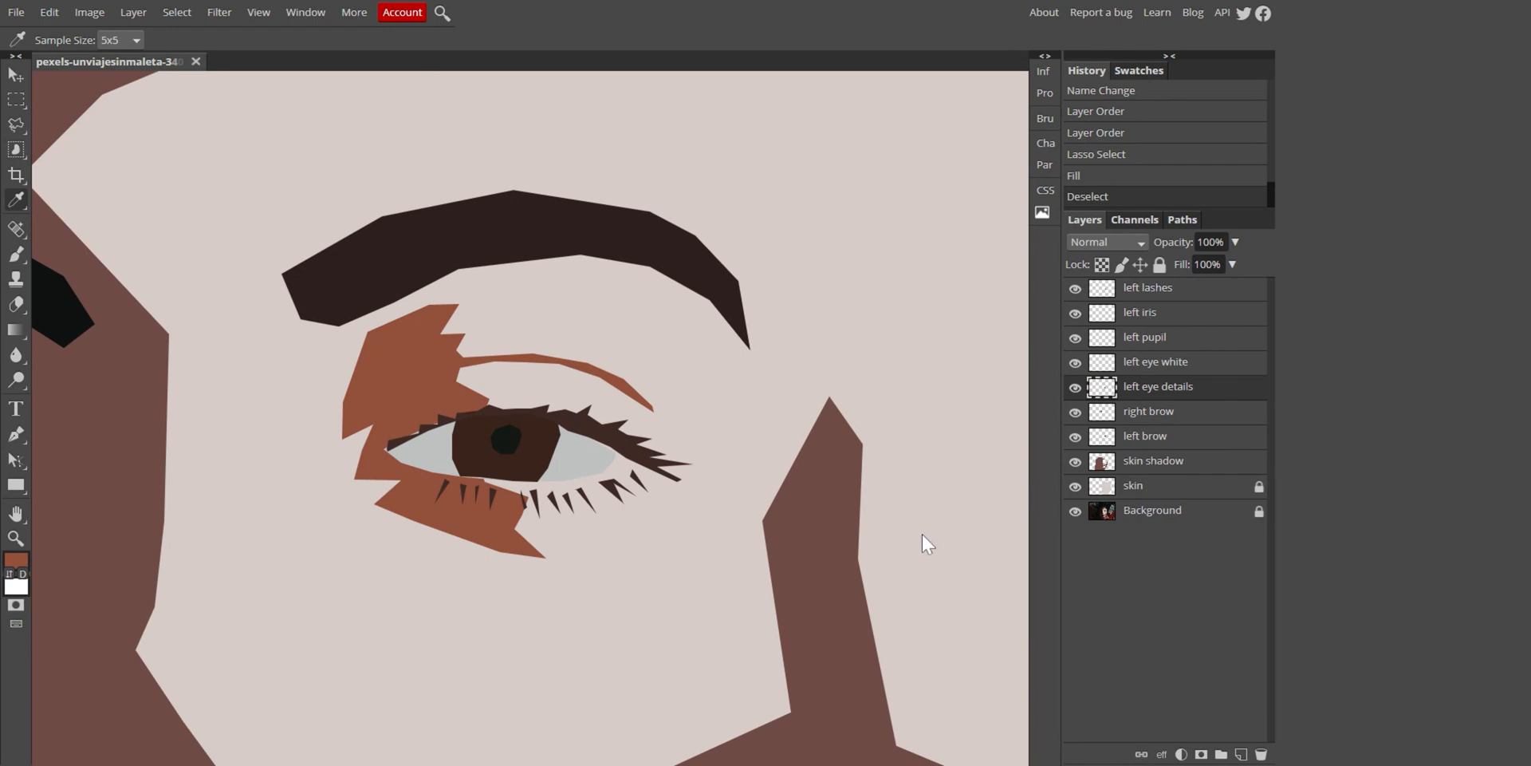
pyautogui.hotkey('ctrl', 'd')
pyautogui.hotkey('ctrl', '0')
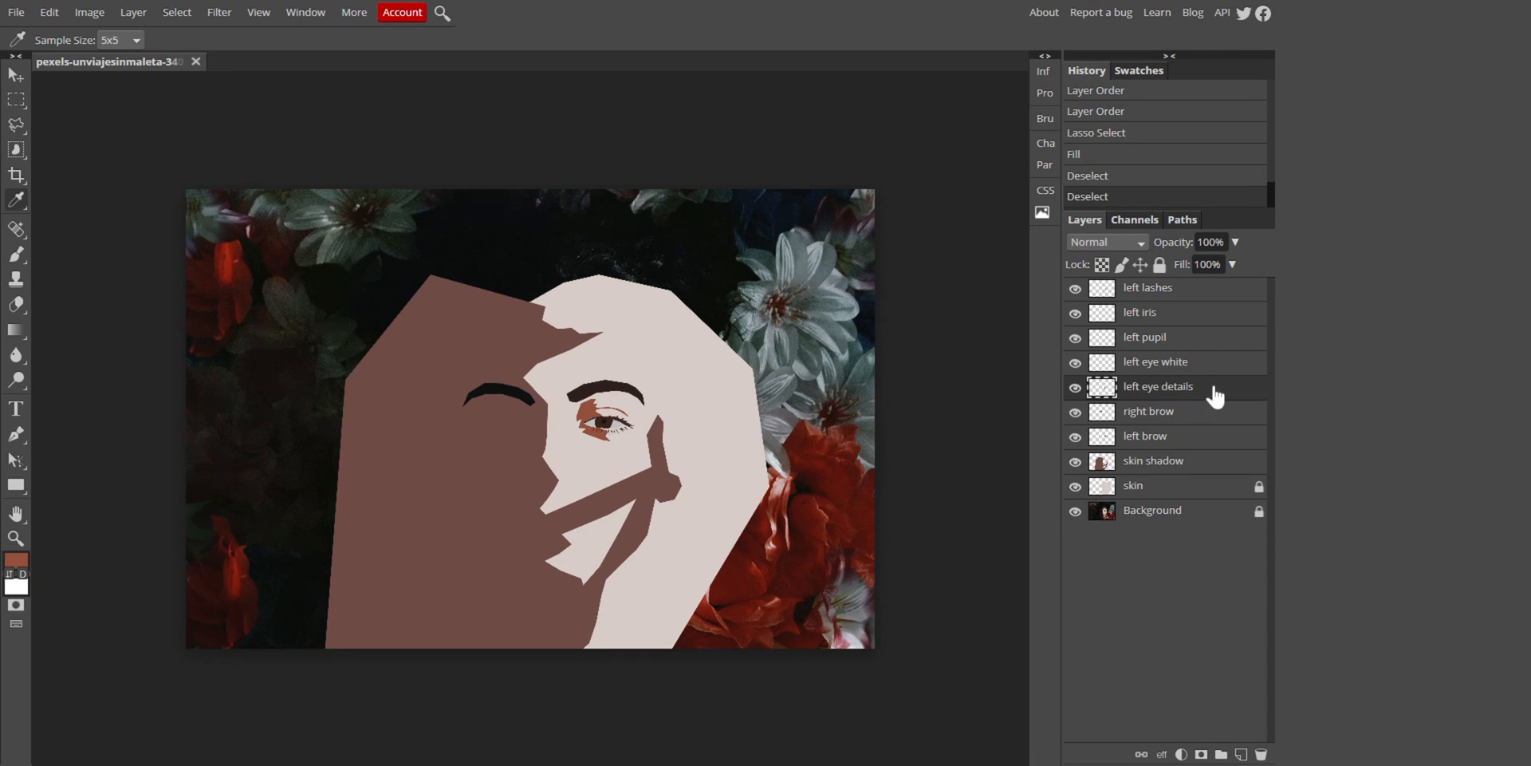
pyautogui.click(1234, 242)
pyautogui.moveTo(1238, 266); pyautogui.dragTo(1221, 265)
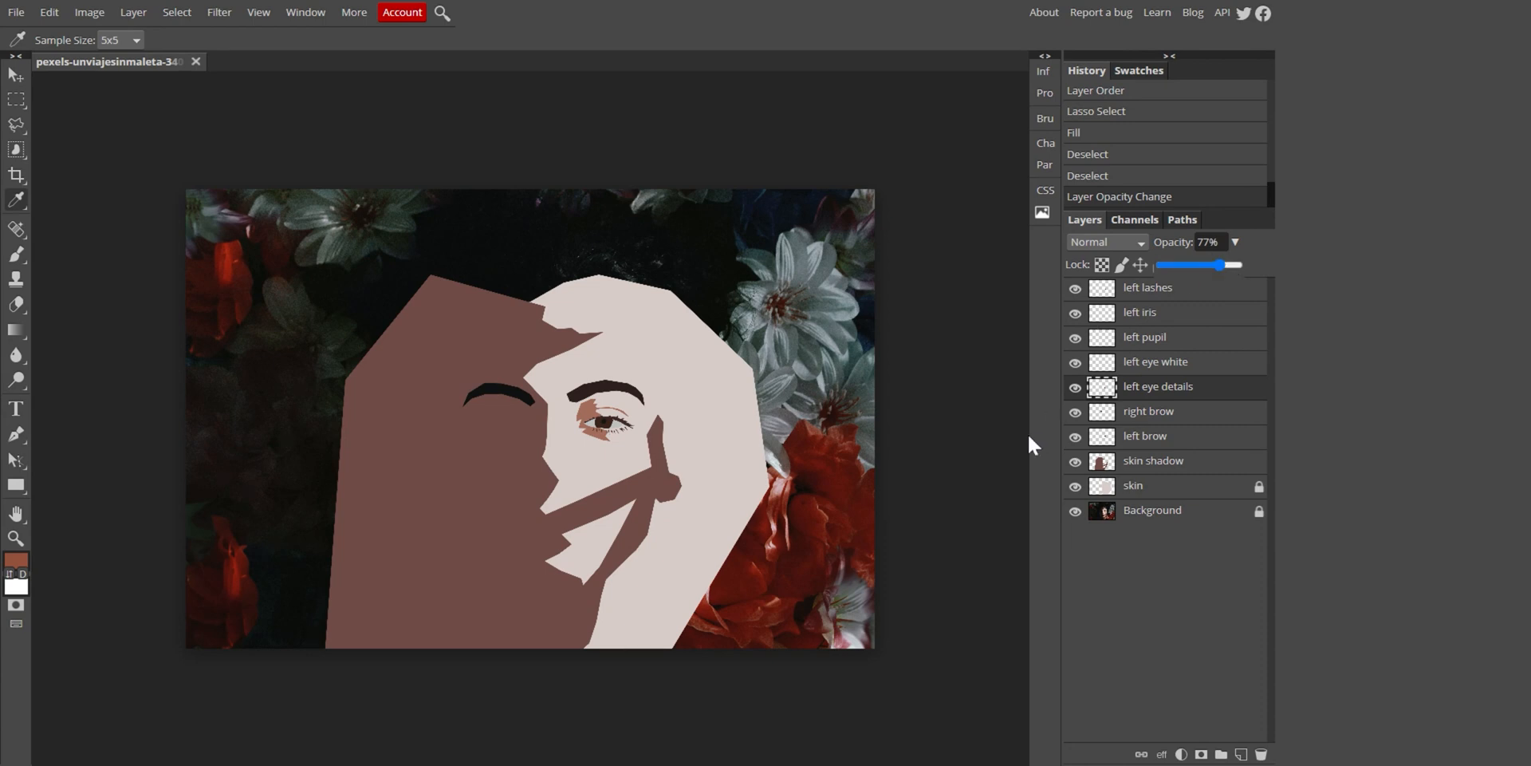
pyautogui.click(970, 388)
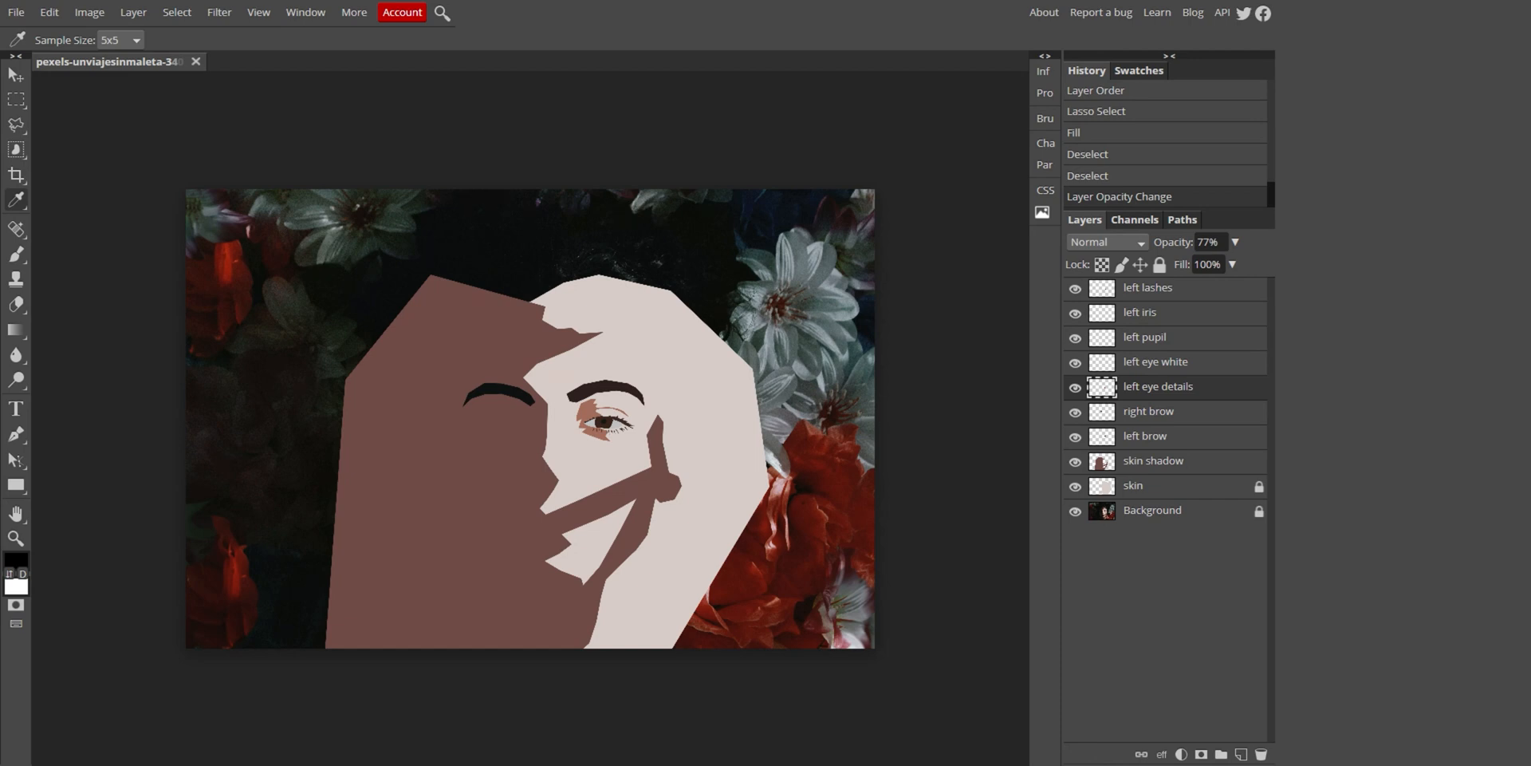
# Hide all illustration layers and add a new layer named "nostrils" above left lashes
pyautogui.scroll(5, 529, 417)
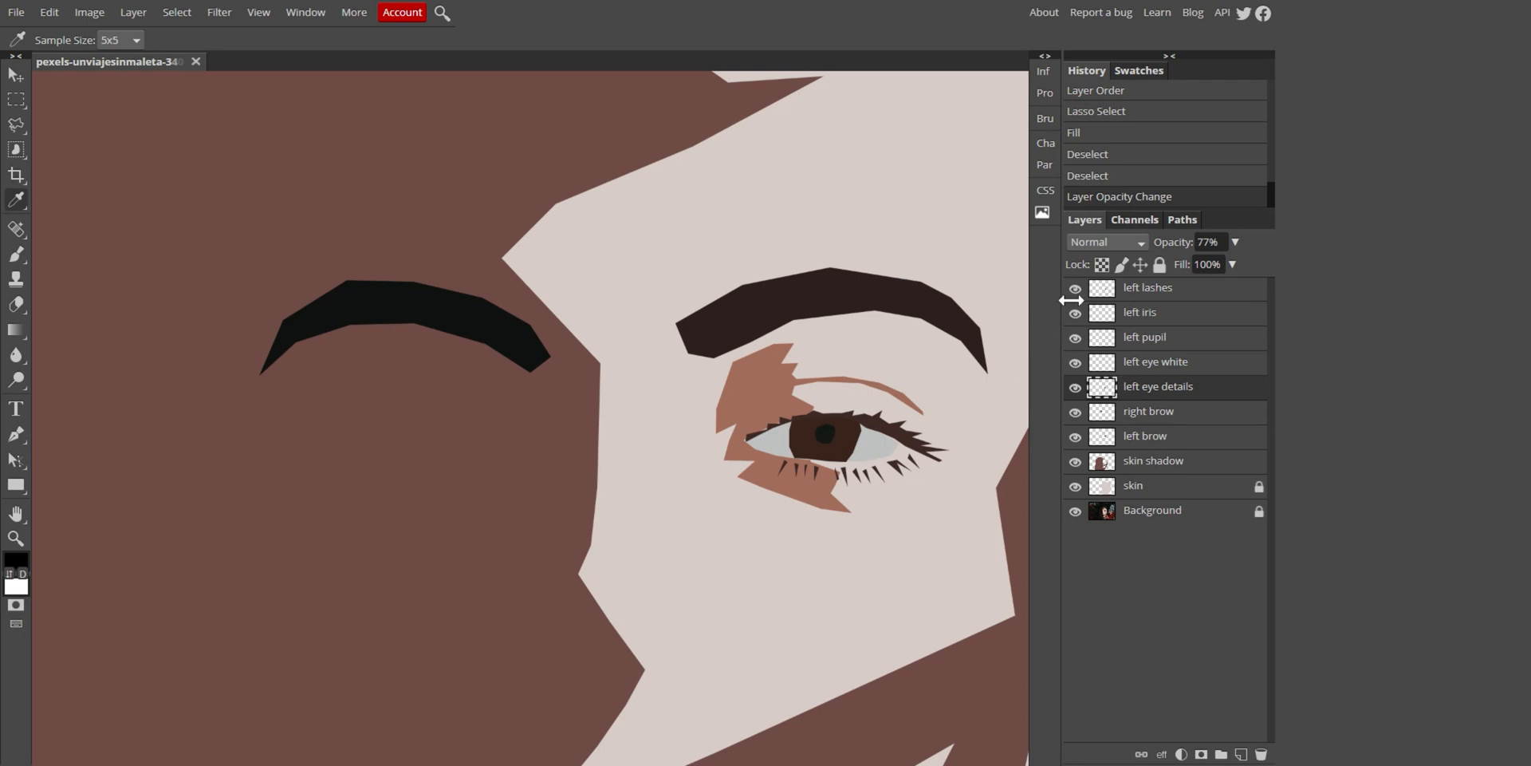
pyautogui.moveTo(1075, 291); pyautogui.dragTo(1075, 485)
pyautogui.click(1148, 288)
pyautogui.click(1241, 755)
pyautogui.doubleClick(1148, 288)
pyautogui.write('nos')
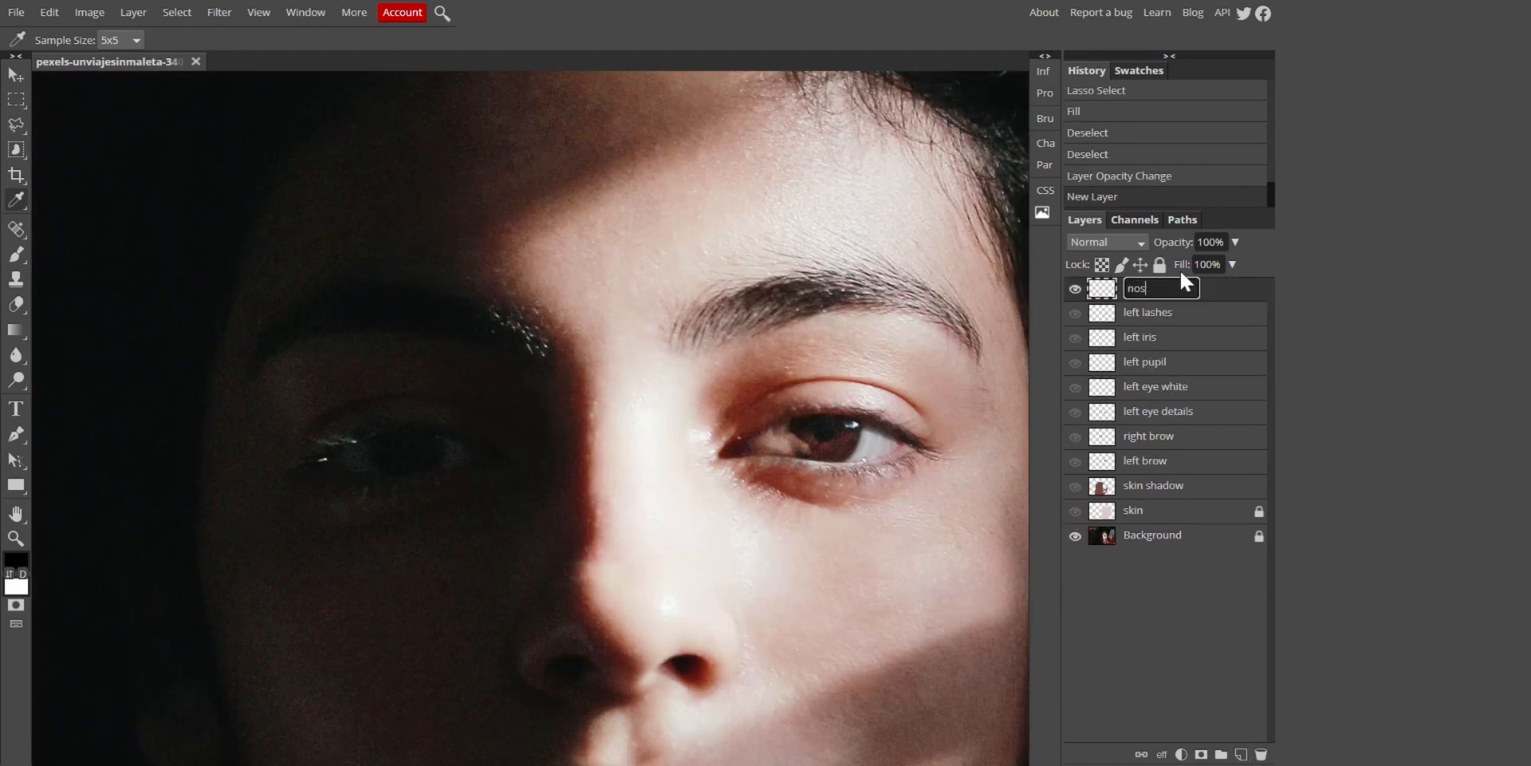
pyautogui.write('trils')
# Trace both nostrils with the Polygonal Lasso and fill each with a near-black colour sampled from the photo
pyautogui.click(16, 126)
pyautogui.press('i')
pyautogui.moveTo(661, 667); pyautogui.dragTo(590, 672)
pyautogui.click(684, 665)
pyautogui.hotkey('alt', 'BackSpace')
pyautogui.press('l')
pyautogui.hotkey('alt', 'BackSpace')
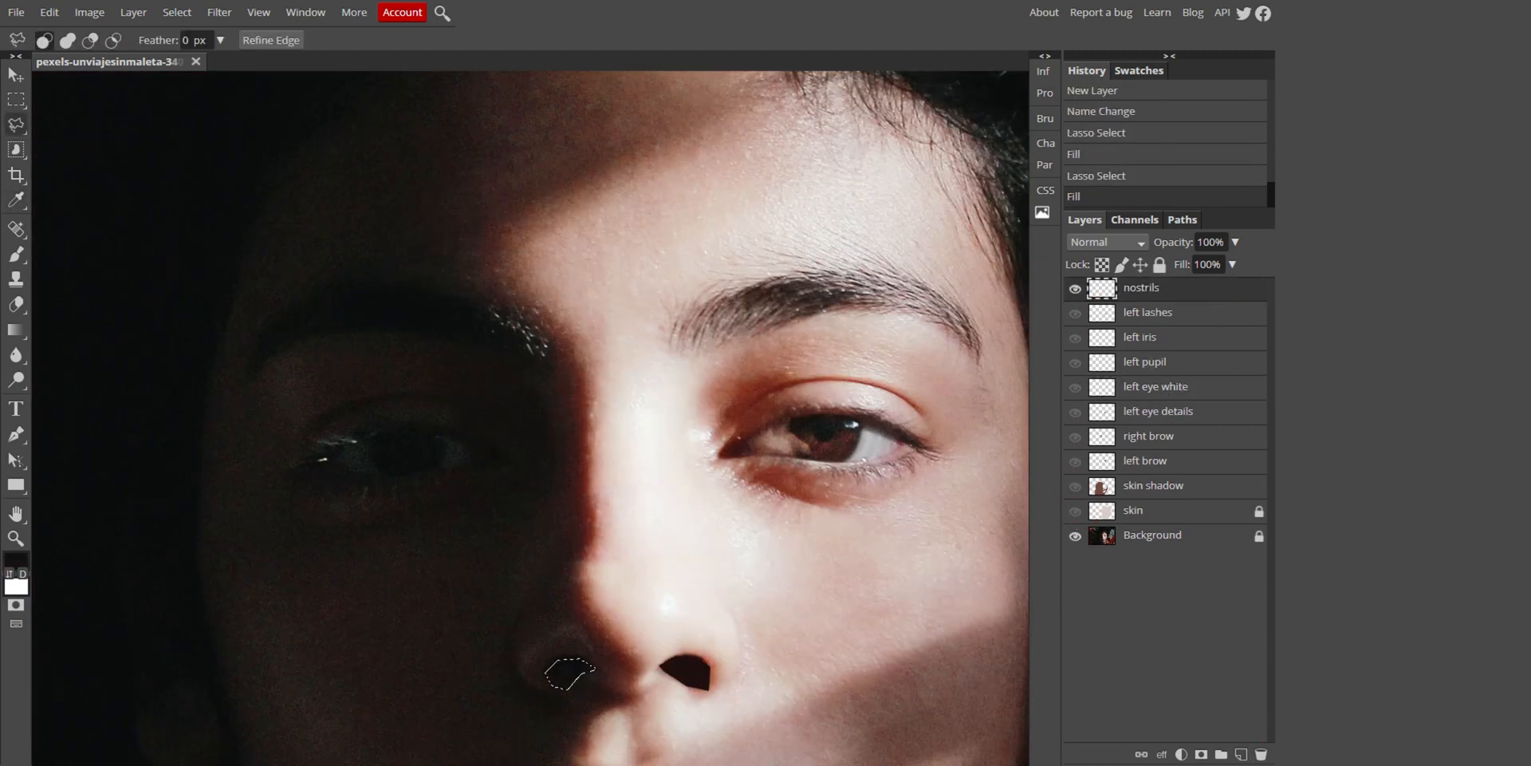
# Outline a thin sliver along the lit side of the nose, fill it with sampled light pink and deselect
pyautogui.moveTo(722, 610)
pyautogui.mouseDown()
pyautogui.moveTo(722, 691)
pyautogui.moveTo(725, 611)
pyautogui.mouseUp()
pyautogui.press('i')
pyautogui.click(747, 662)
pyautogui.hotkey('alt', 'BackSpace')
pyautogui.hotkey('ctrl', 'd')
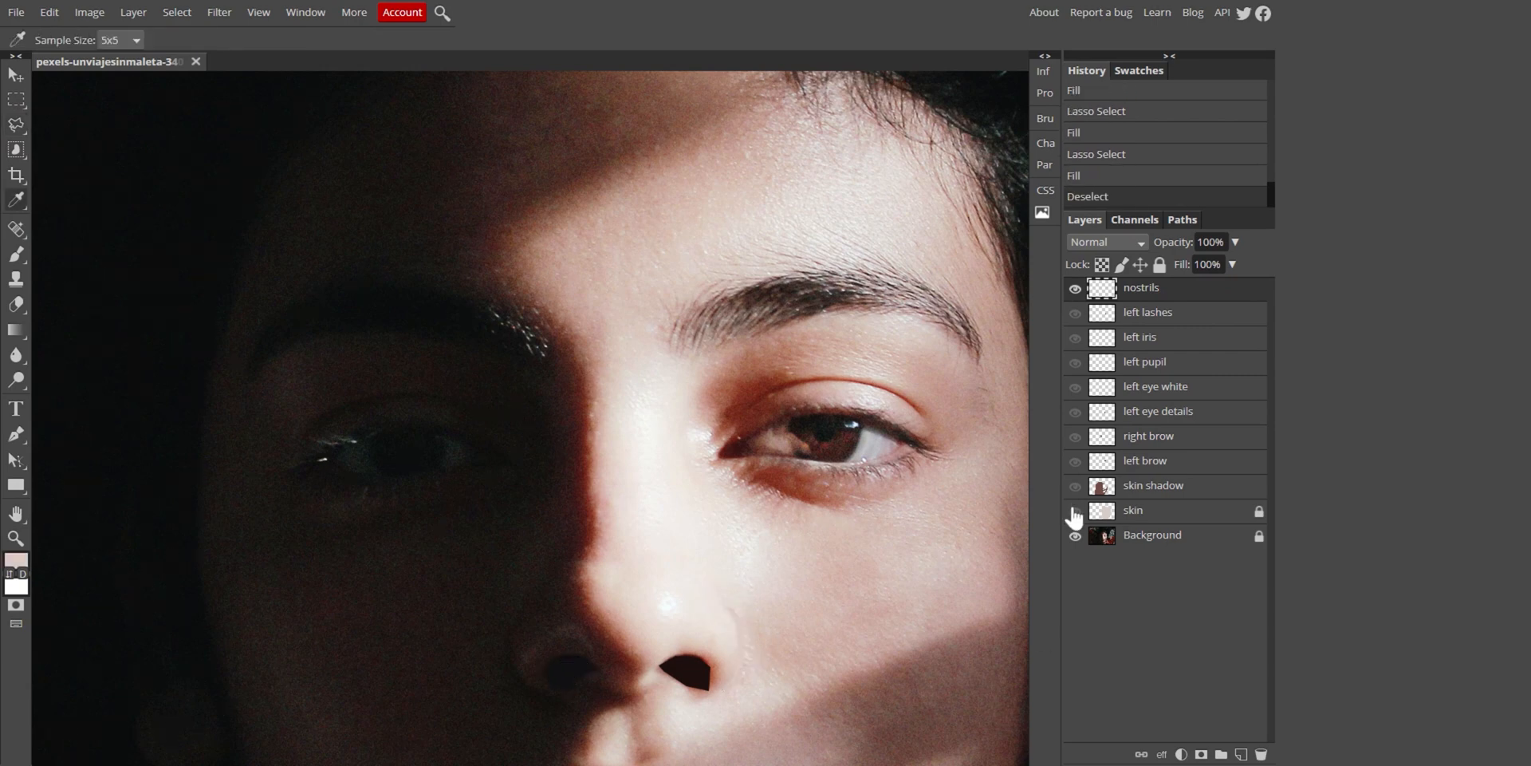
# Outline the narrow shaded patch between the nose and upper lip with the Polygonal Lasso
pyautogui.scroll(-3, 704, 705)
pyautogui.click(1075, 488)
pyautogui.press('l')
pyautogui.click(1076, 487)
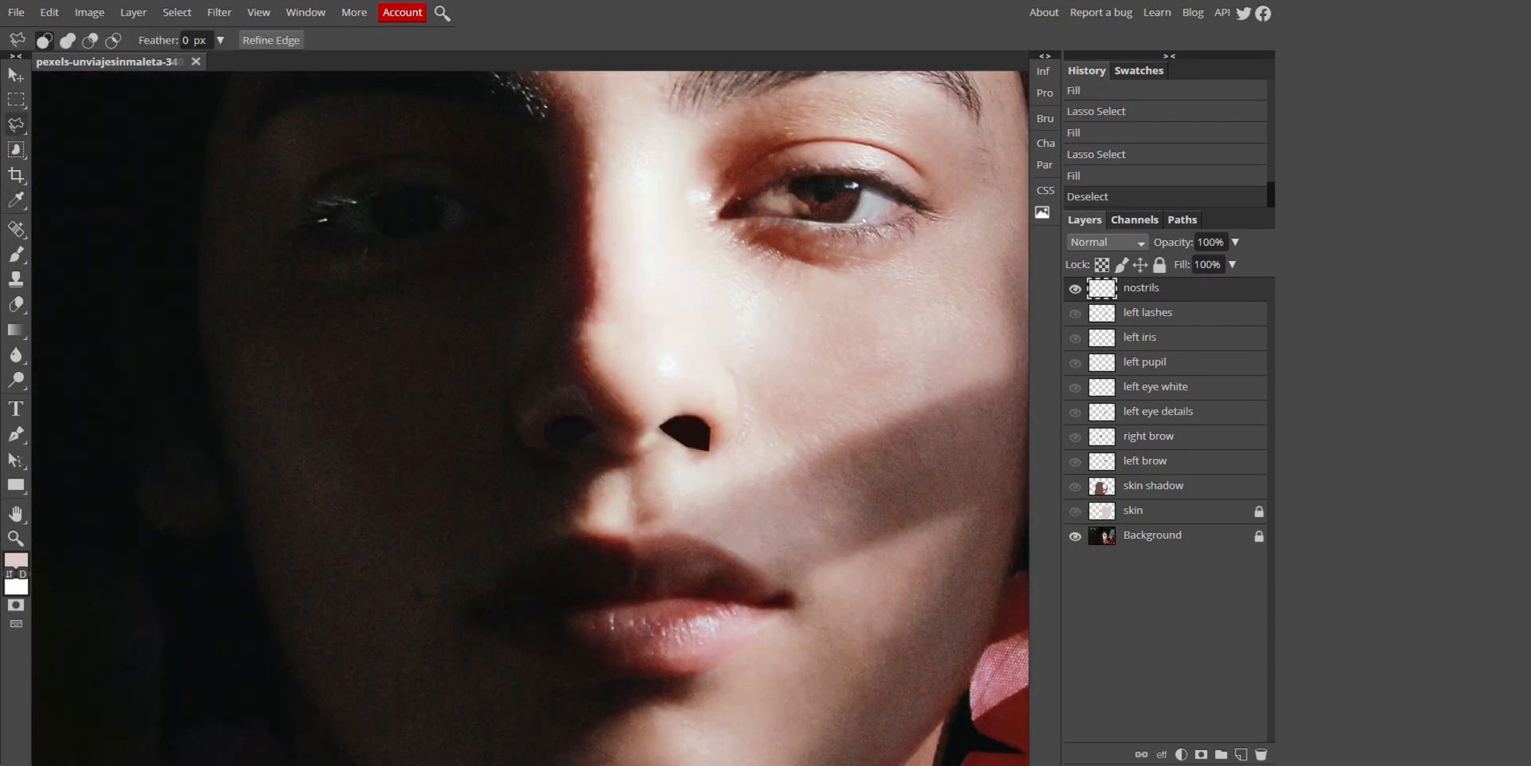
pyautogui.click(640, 445)
pyautogui.click(663, 518)
pyautogui.click(633, 534)
pyautogui.click(628, 464)
# Fill the patch under the nose with sampled tan on the skin shadow layer, extend it up to the nose, and deselect
pyautogui.click(1152, 485)
pyautogui.press('i')
pyautogui.click(638, 486)
pyautogui.hotkey('alt', 'BackSpace')
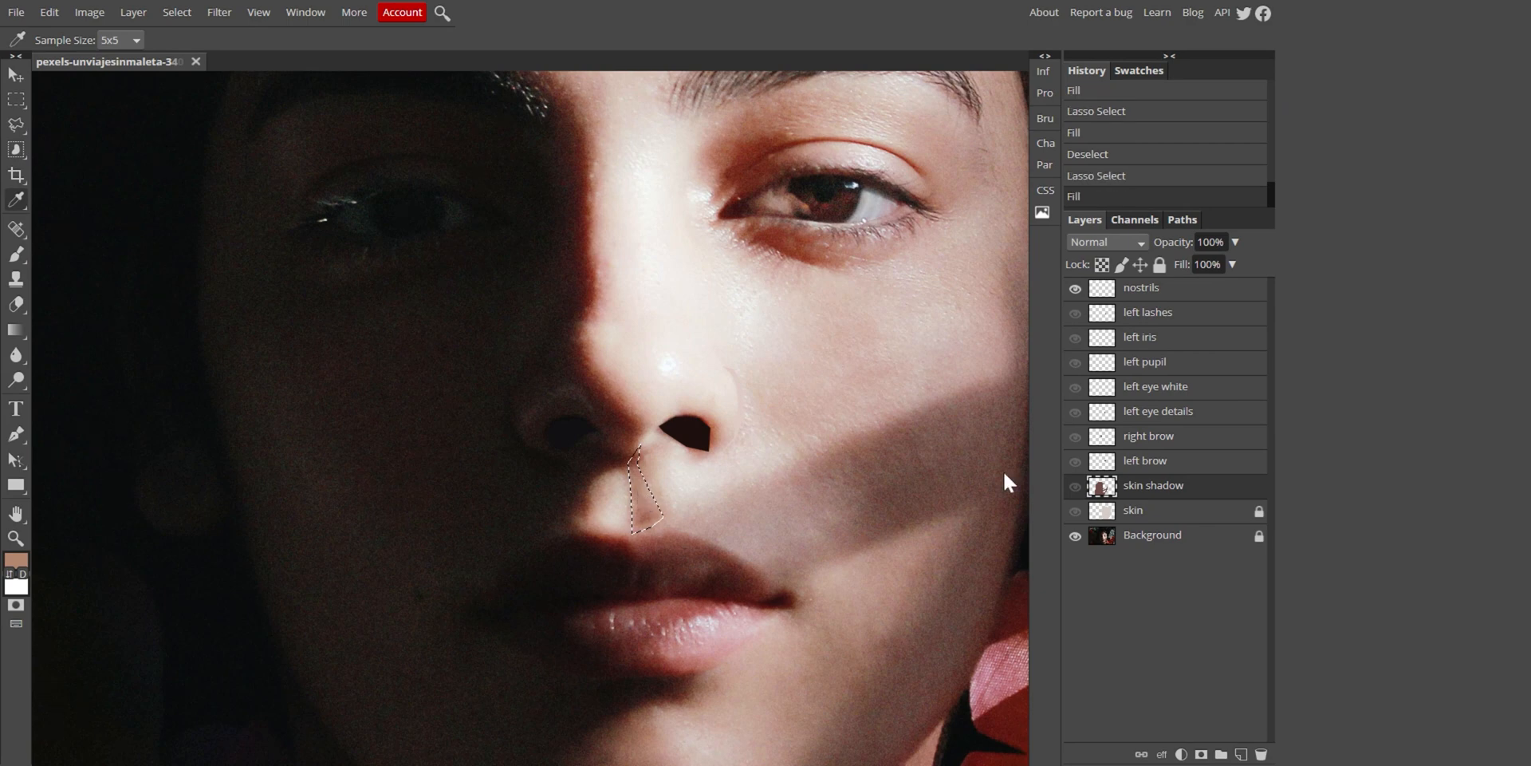
pyautogui.click(1076, 487)
pyautogui.press('l')
pyautogui.hotkey('ctrl', 'd')
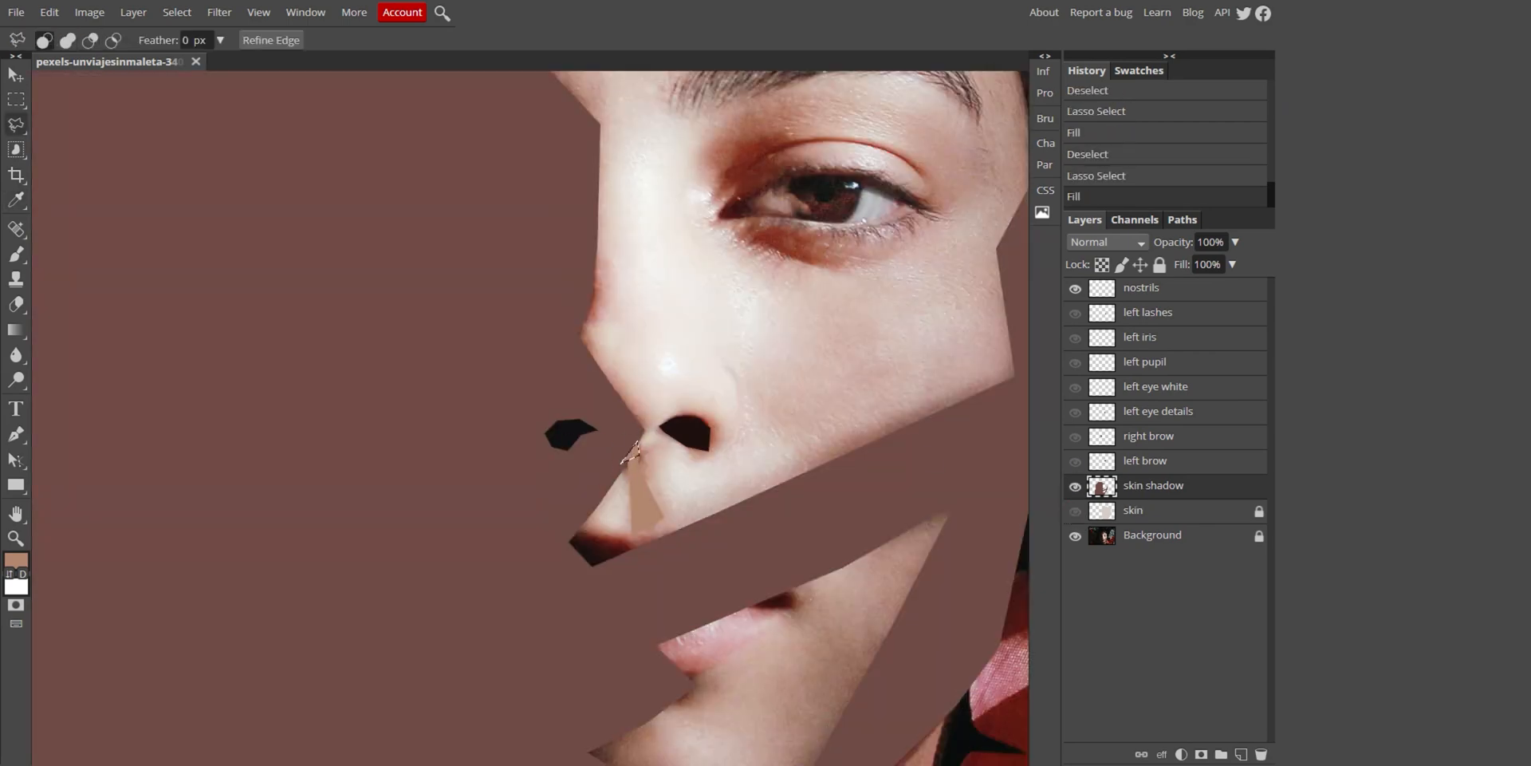
# Hide the skin shadow layer and add a new layer named "lips" above nostrils
pyautogui.click(1075, 486)
pyautogui.click(1241, 754)
pyautogui.press('p')
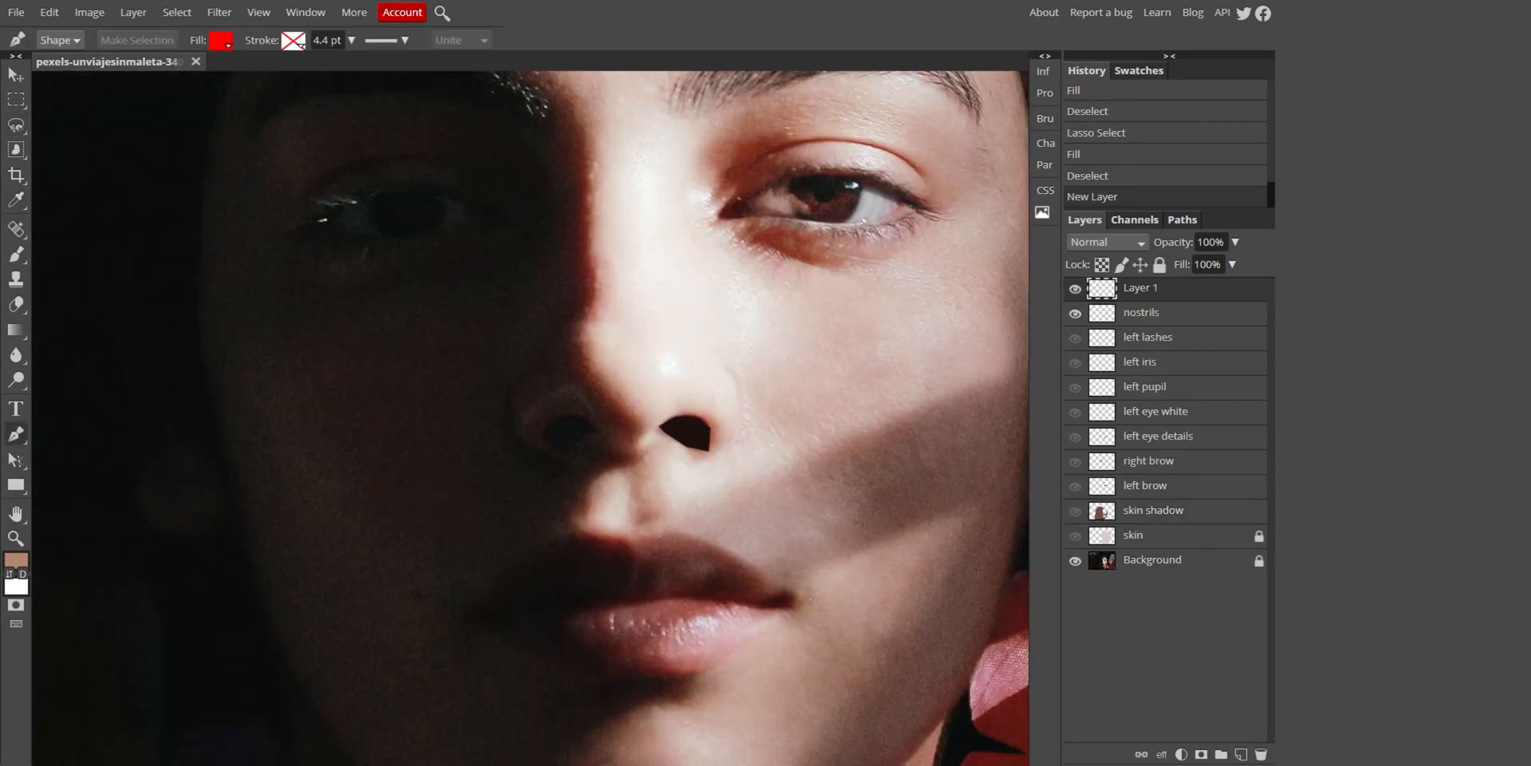
pyautogui.doubleClick(1141, 288)
pyautogui.write('lips')
pyautogui.press('Return')
# Outline the entire mouth with the Polygonal Lasso, fill it with a pinkish red sampled from the lower lip, and deselect
pyautogui.press('l')
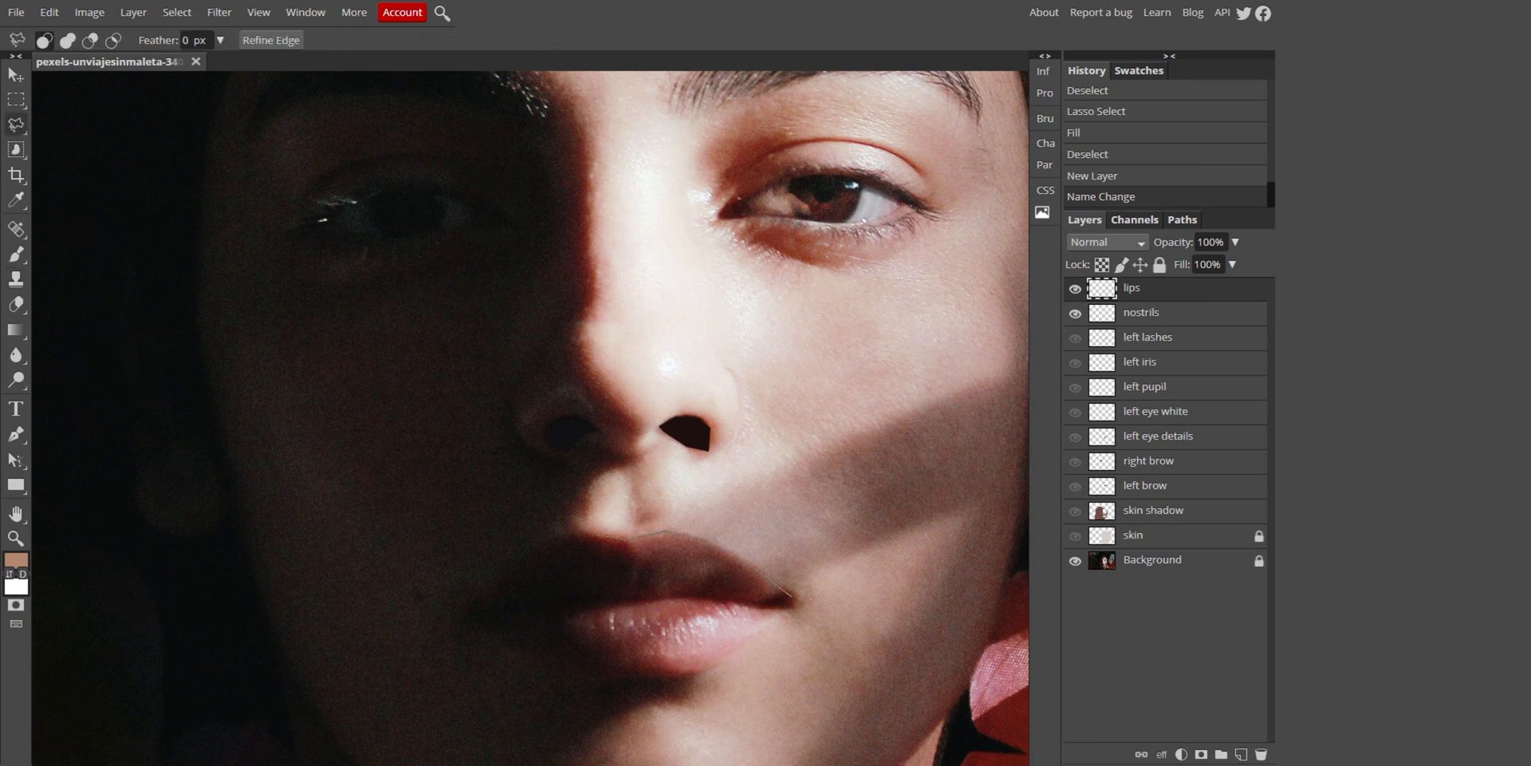
pyautogui.click(569, 527)
pyautogui.click(517, 567)
pyautogui.click(468, 618)
pyautogui.click(519, 652)
pyautogui.click(598, 676)
pyautogui.click(693, 670)
pyautogui.click(792, 601)
pyautogui.press('i')
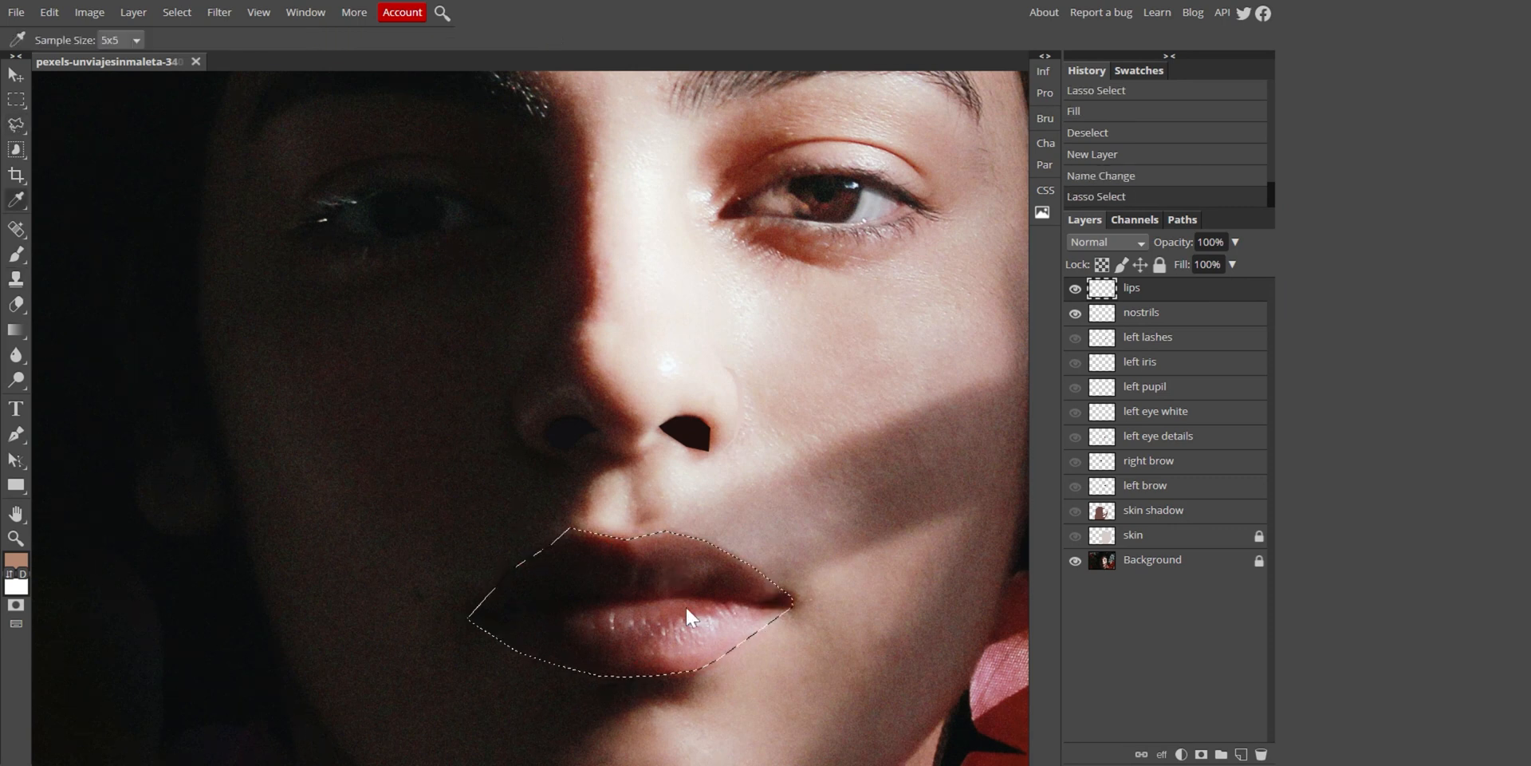
pyautogui.click(686, 608)
pyautogui.hotkey('alt', 'BackSpace')
pyautogui.hotkey('ctrl', 'd')
# Hide the lips layer and add a new layer named "lips 2" above it
pyautogui.click(1075, 288)
pyautogui.click(1241, 753)
pyautogui.doubleClick(1140, 288)
pyautogui.write('lips 2')
pyautogui.press('Return')
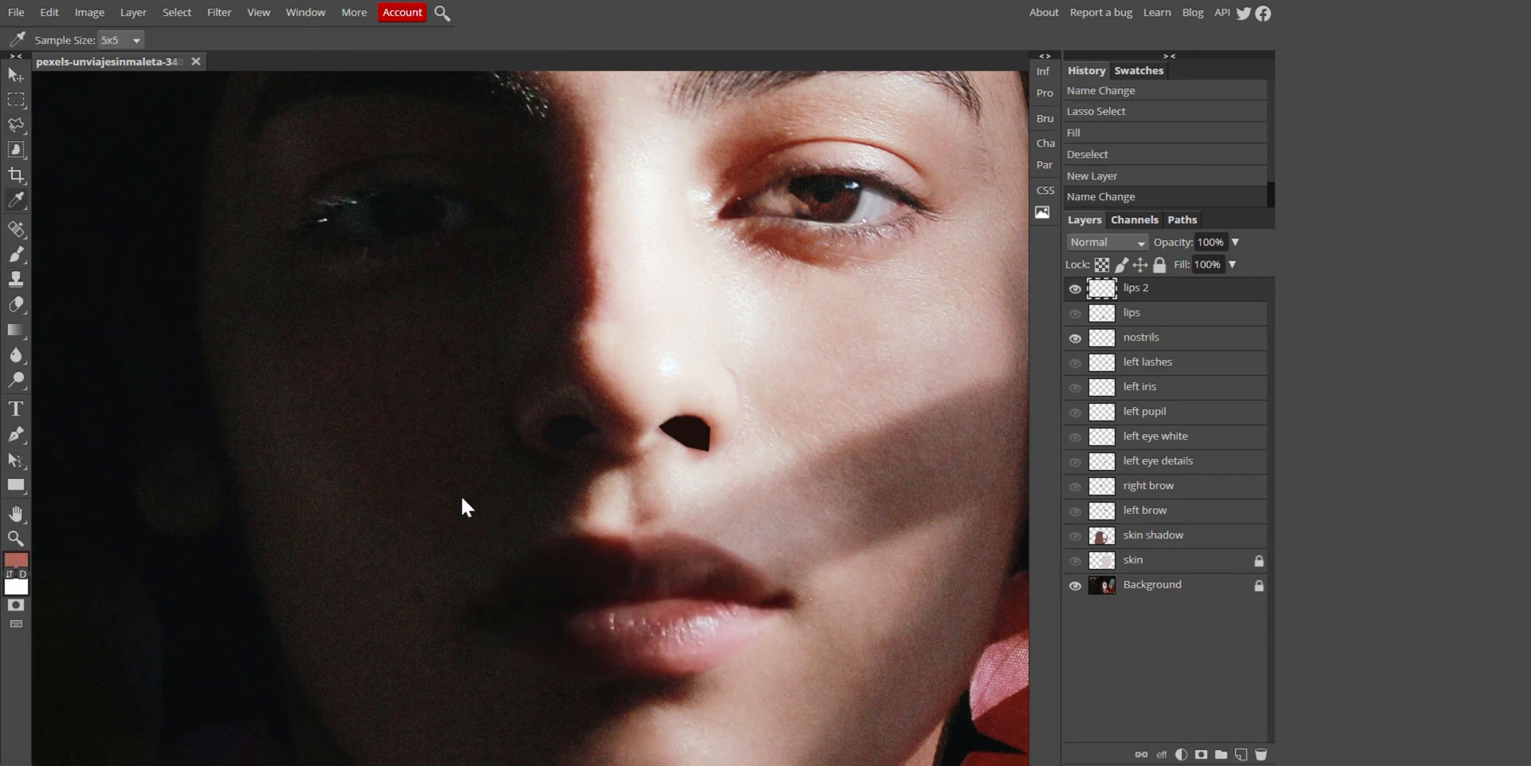
# Outline the deeply shadowed half of the mouth with the Polygonal Lasso, following the lip edges and the mouth line
pyautogui.press('l')
pyautogui.click(626, 540)
pyautogui.click(548, 540)
pyautogui.click(477, 613)
pyautogui.click(556, 665)
pyautogui.click(685, 675)
pyautogui.click(772, 604)
pyautogui.click(626, 540)
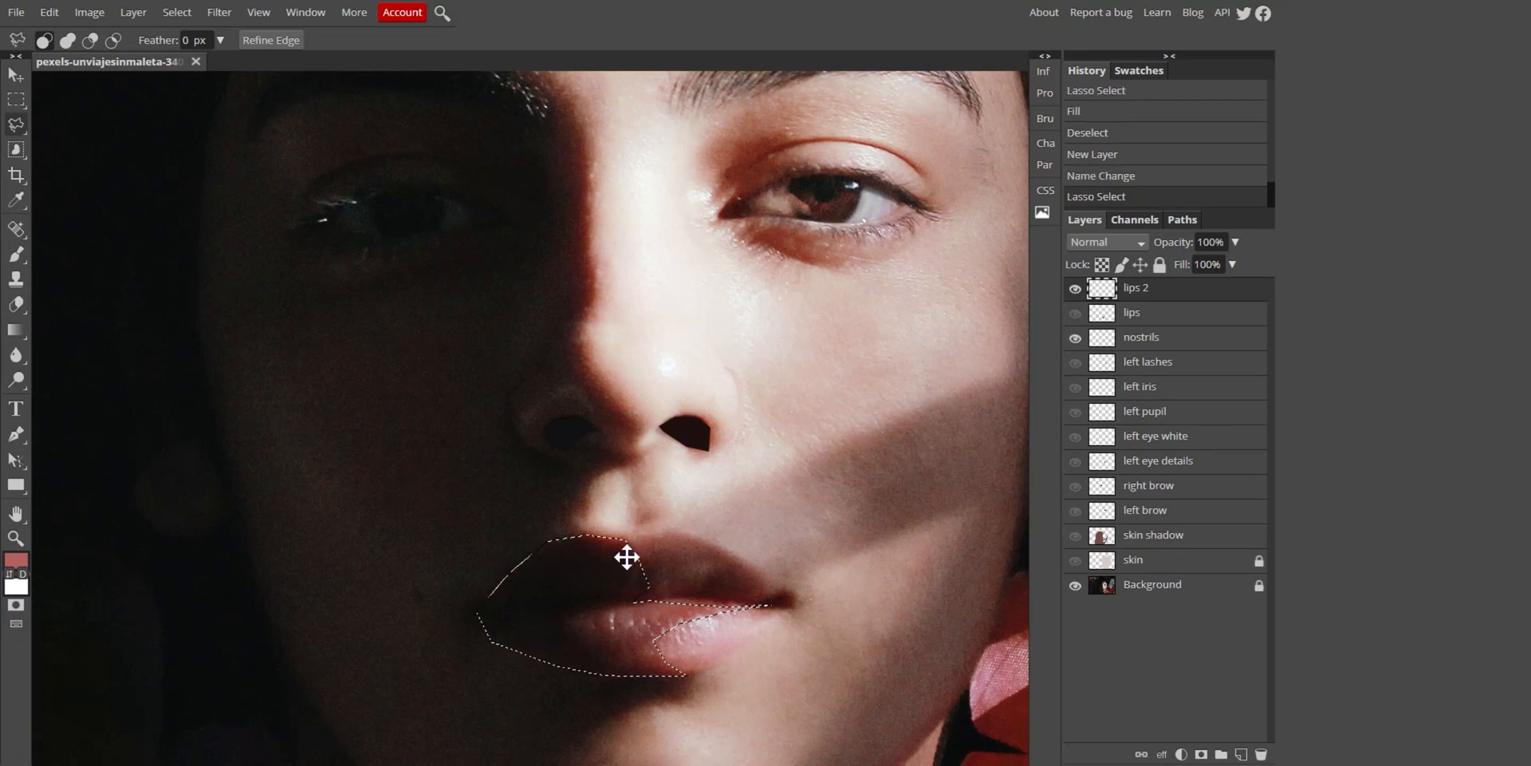
# Subtract the lit lower lip from the selection and fill the remaining shadow with a near-black sampled from the mouth's dark side
pyautogui.keyDown('alt'); pyautogui.click(653, 595); pyautogui.keyUp('alt')
pyautogui.click(574, 611)
pyautogui.click(576, 640)
pyautogui.click(653, 595)
pyautogui.press('i')
pyautogui.click(506, 590)
pyautogui.hotkey('alt', 'BackSpace')
# Add a new layer named "lips 3" between lips 2 and lips
pyautogui.click(1141, 313)
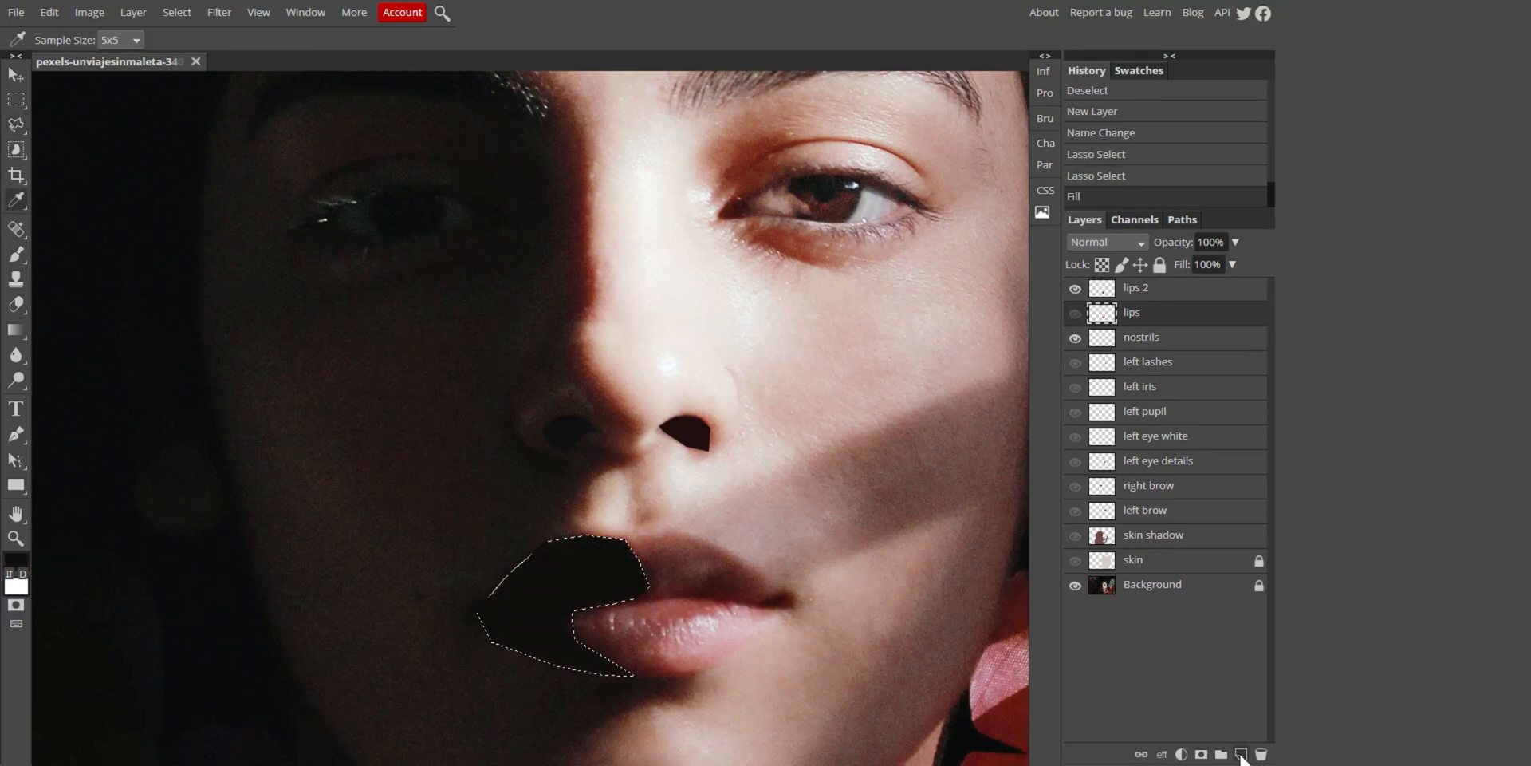
pyautogui.click(1241, 754)
pyautogui.doubleClick(1136, 313)
pyautogui.write('lips 3')
pyautogui.press('Return')
# Outline the lighter half of the upper lip, fill it with a brown sampled from that area, and deselect
pyautogui.press('l')
pyautogui.click(603, 577)
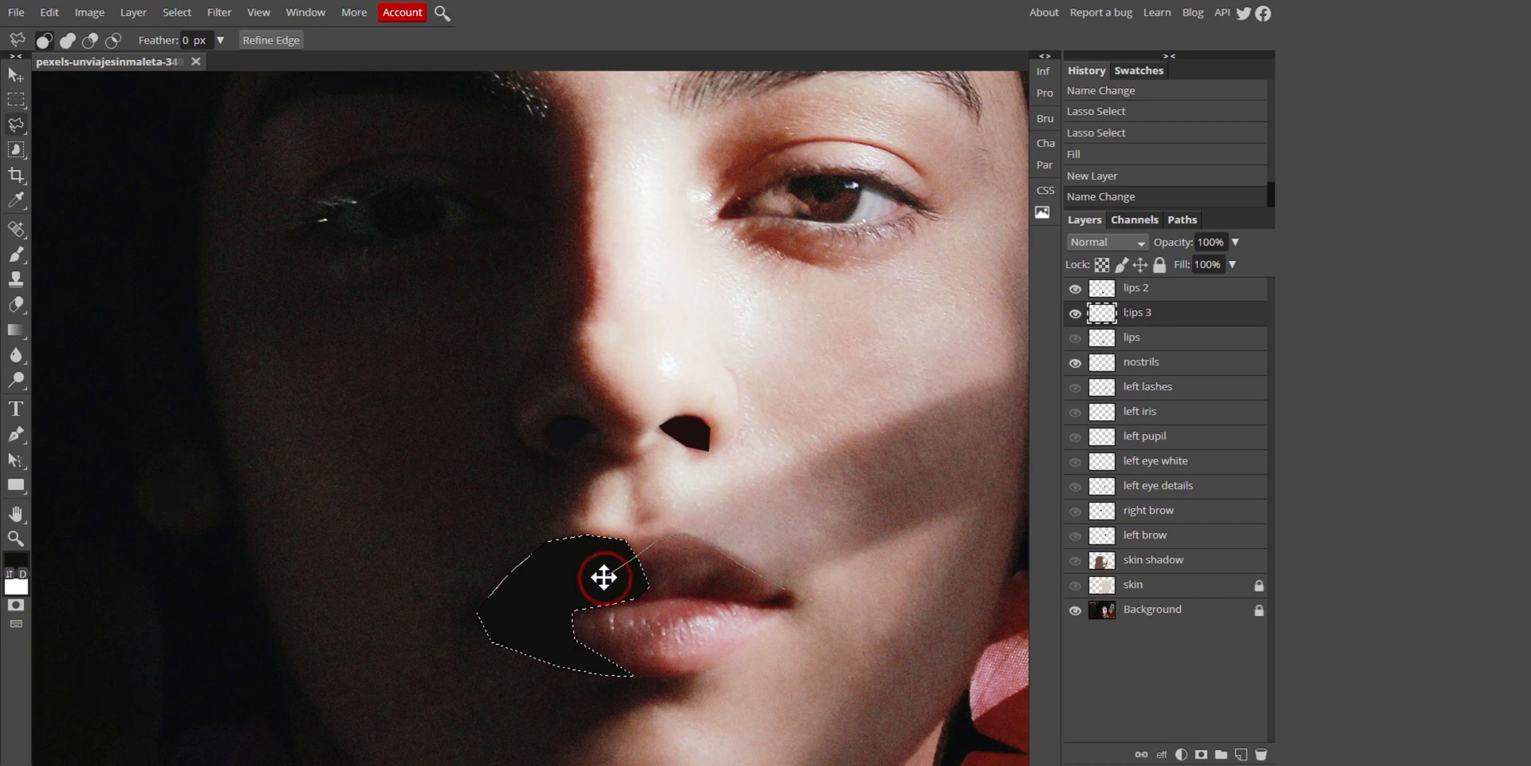
pyautogui.click(591, 605)
pyautogui.click(708, 595)
pyautogui.click(787, 602)
pyautogui.keyDown('shift'); pyautogui.click(635, 557); pyautogui.keyUp('shift')
pyautogui.click(618, 549)
pyautogui.press('i')
pyautogui.click(686, 567)
pyautogui.hotkey('alt', 'BackSpace')
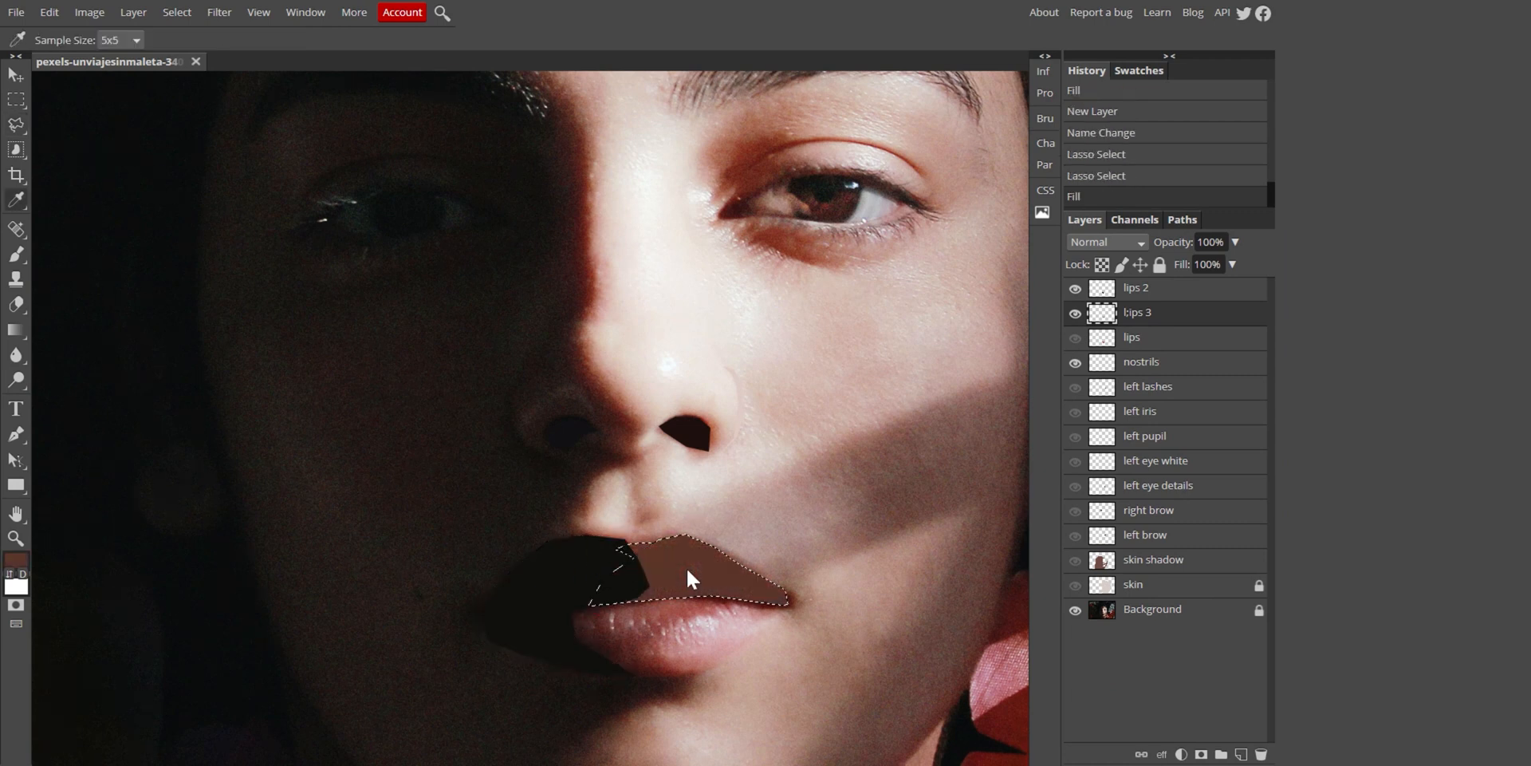
pyautogui.hotkey('ctrl', 'd')
# Show the lips layer, outline the excess pink around the upper lip and outer corner, clear it, and deselect
pyautogui.click(1075, 339)
pyautogui.click(1131, 337)
pyautogui.click(16, 125)
pyautogui.click(814, 596)
pyautogui.click(763, 590)
pyautogui.click(684, 551)
pyautogui.click(570, 560)
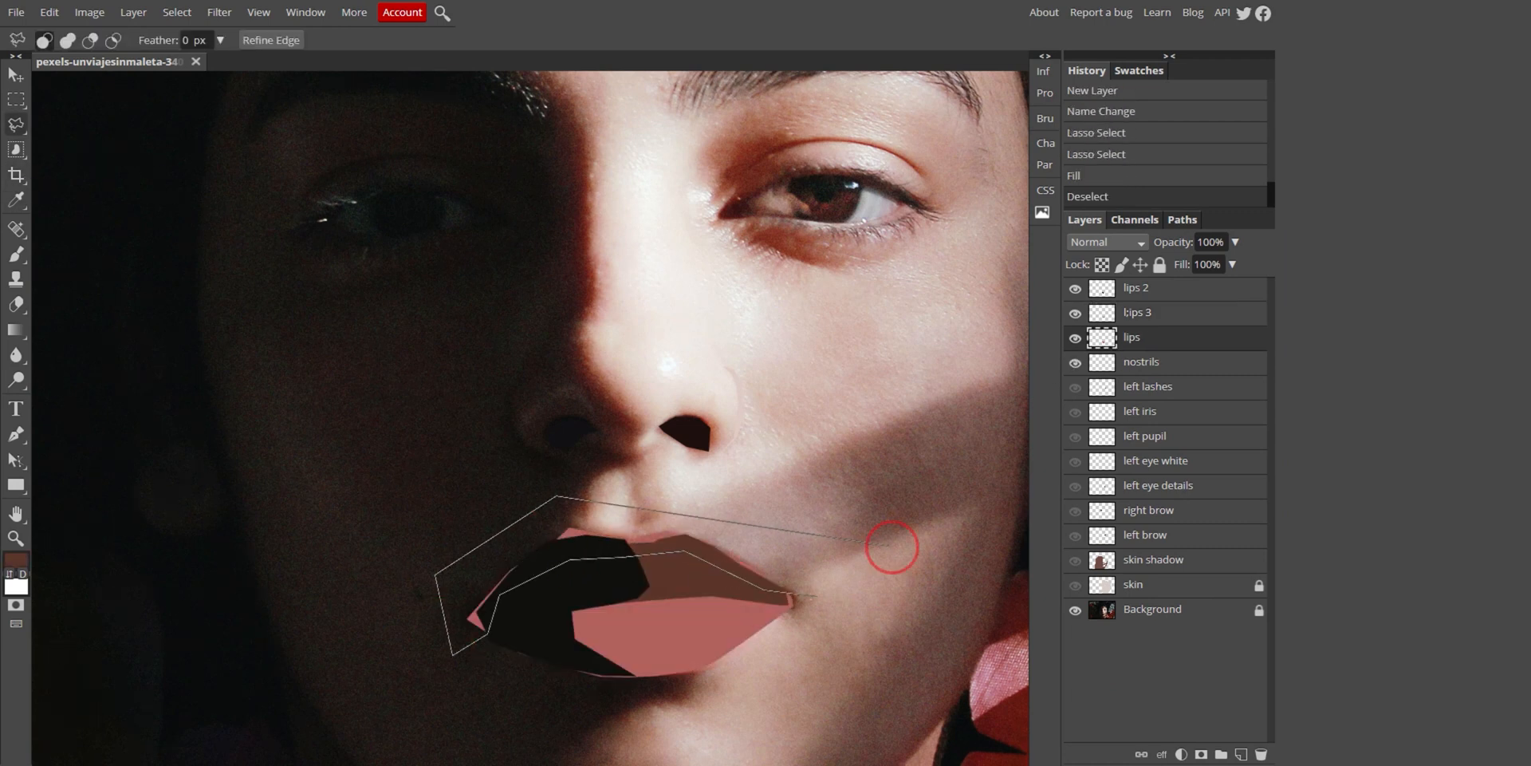
pyautogui.click(814, 596)
pyautogui.press('Delete')
pyautogui.hotkey('ctrl', 'd')
# Show all layers and examine the nostril and lip shapes up close and within the whole illustration
pyautogui.moveTo(1075, 388); pyautogui.dragTo(1078, 585)
pyautogui.scroll(-5, 454, 526)
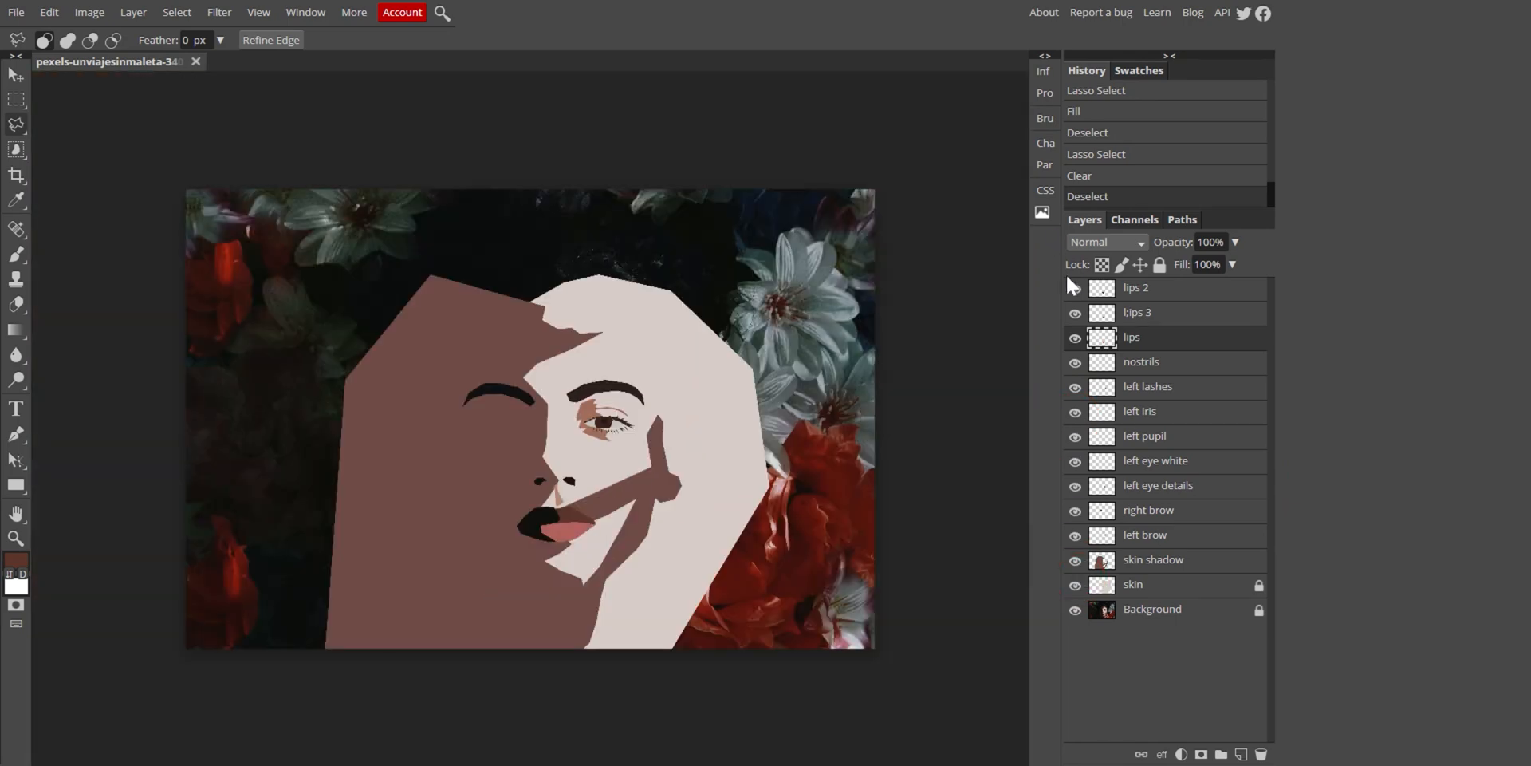
pyautogui.hotkey('ctrl', '+')
pyautogui.hotkey('ctrl', '+')
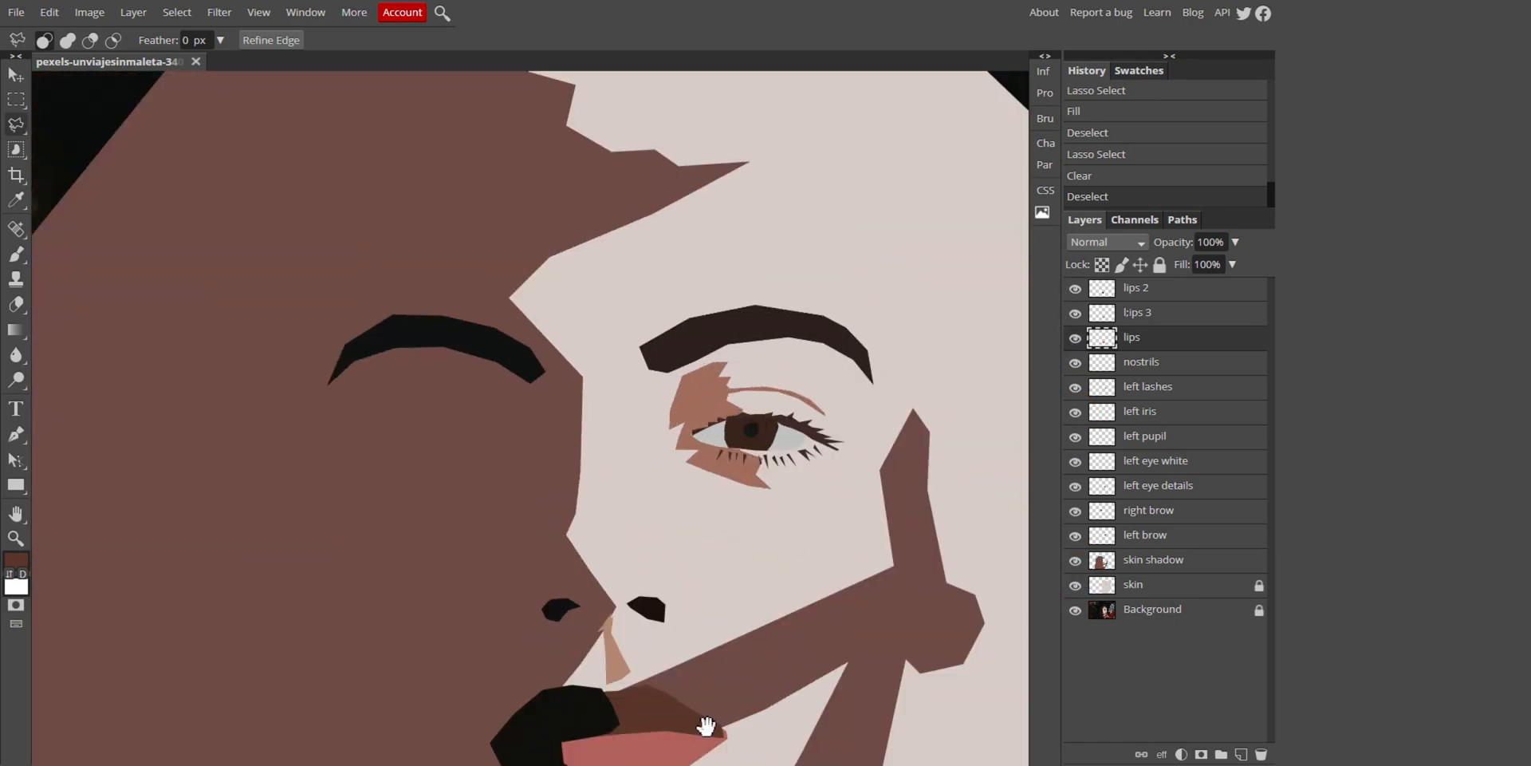
pyautogui.moveTo(718, 721); pyautogui.dragTo(752, 485)
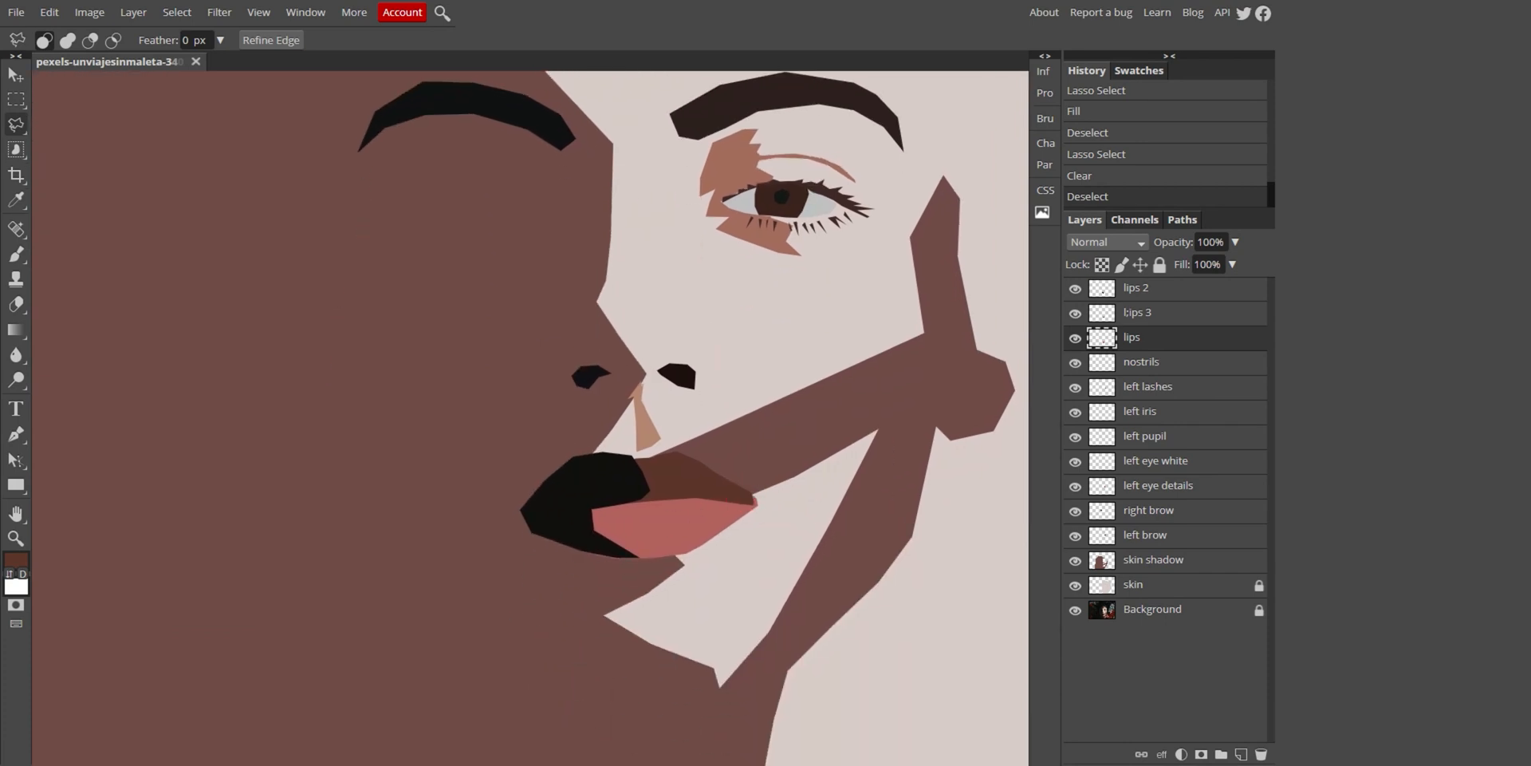
pyautogui.hotkey('ctrl', '+')
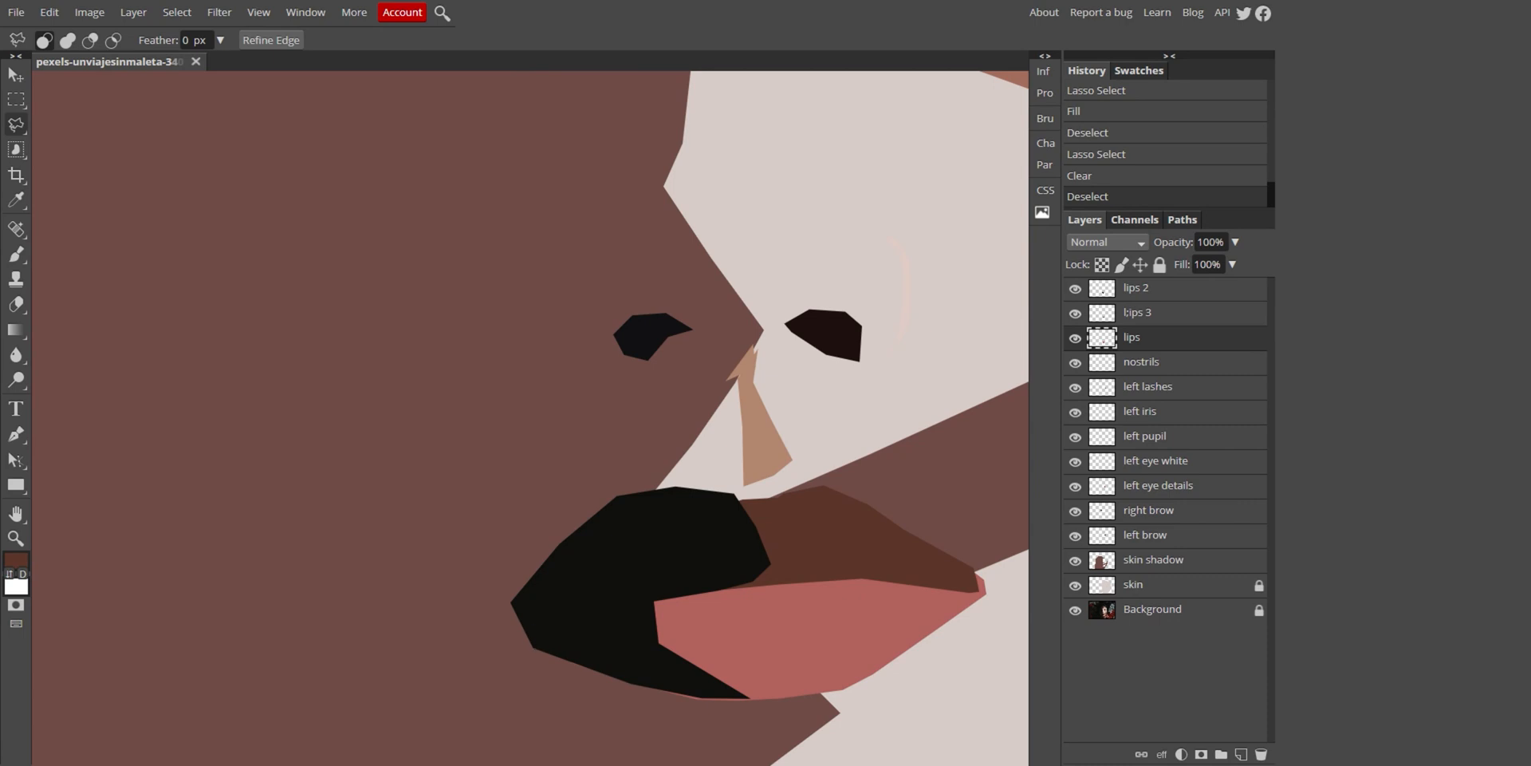
pyautogui.hotkey('ctrl', '0')
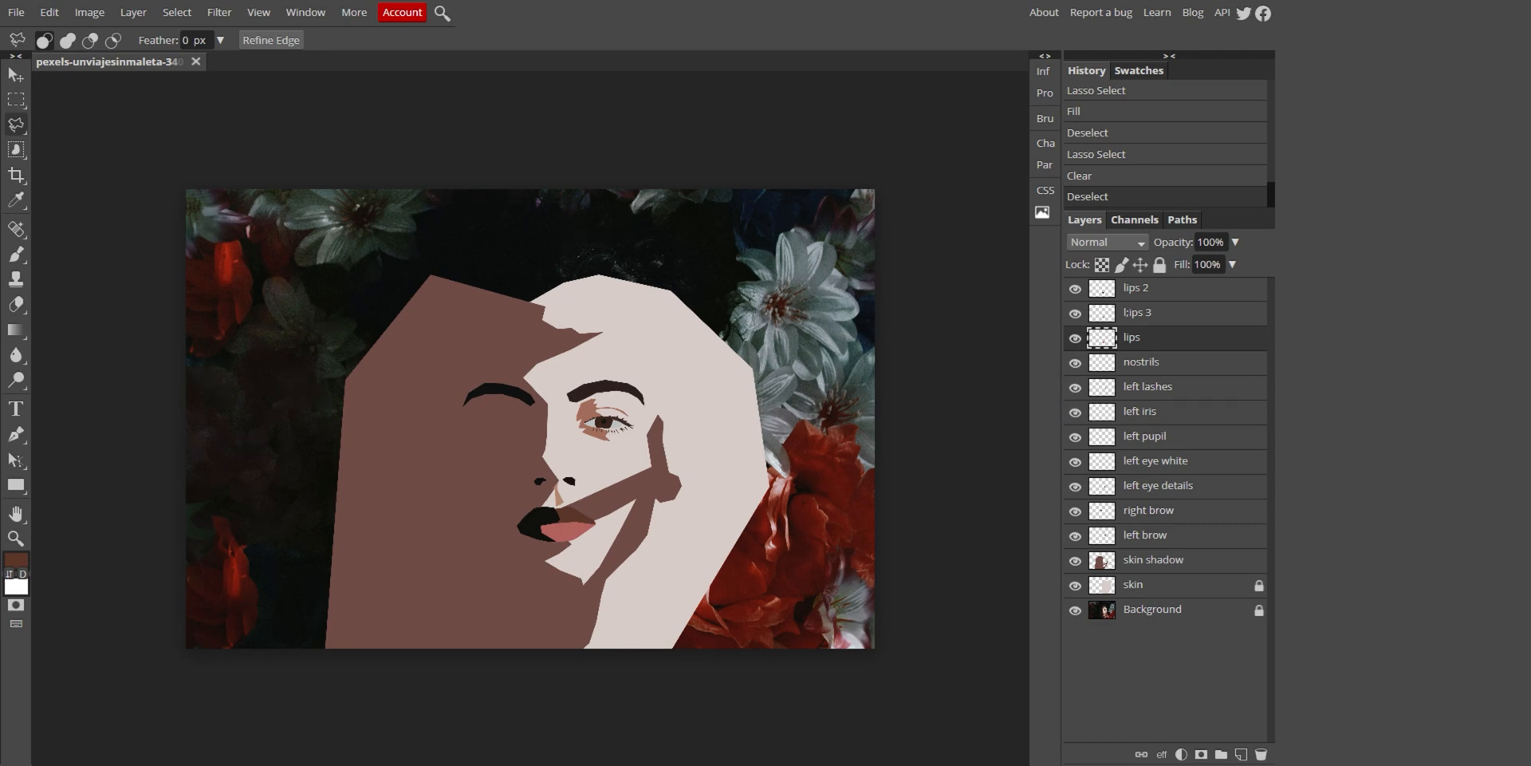
pyautogui.hotkey('ctrl', '+')
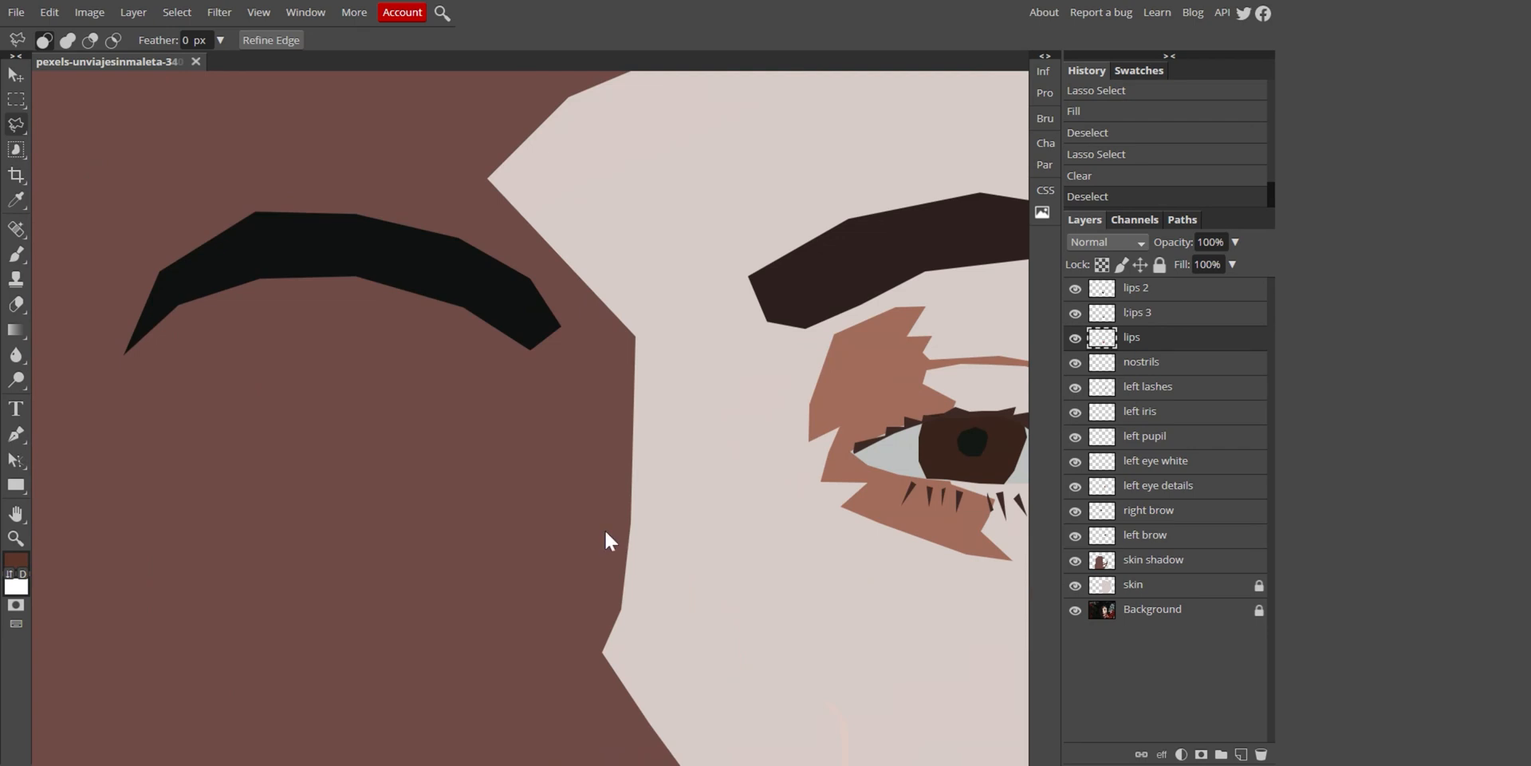
pyautogui.moveTo(633, 650); pyautogui.dragTo(608, 229)
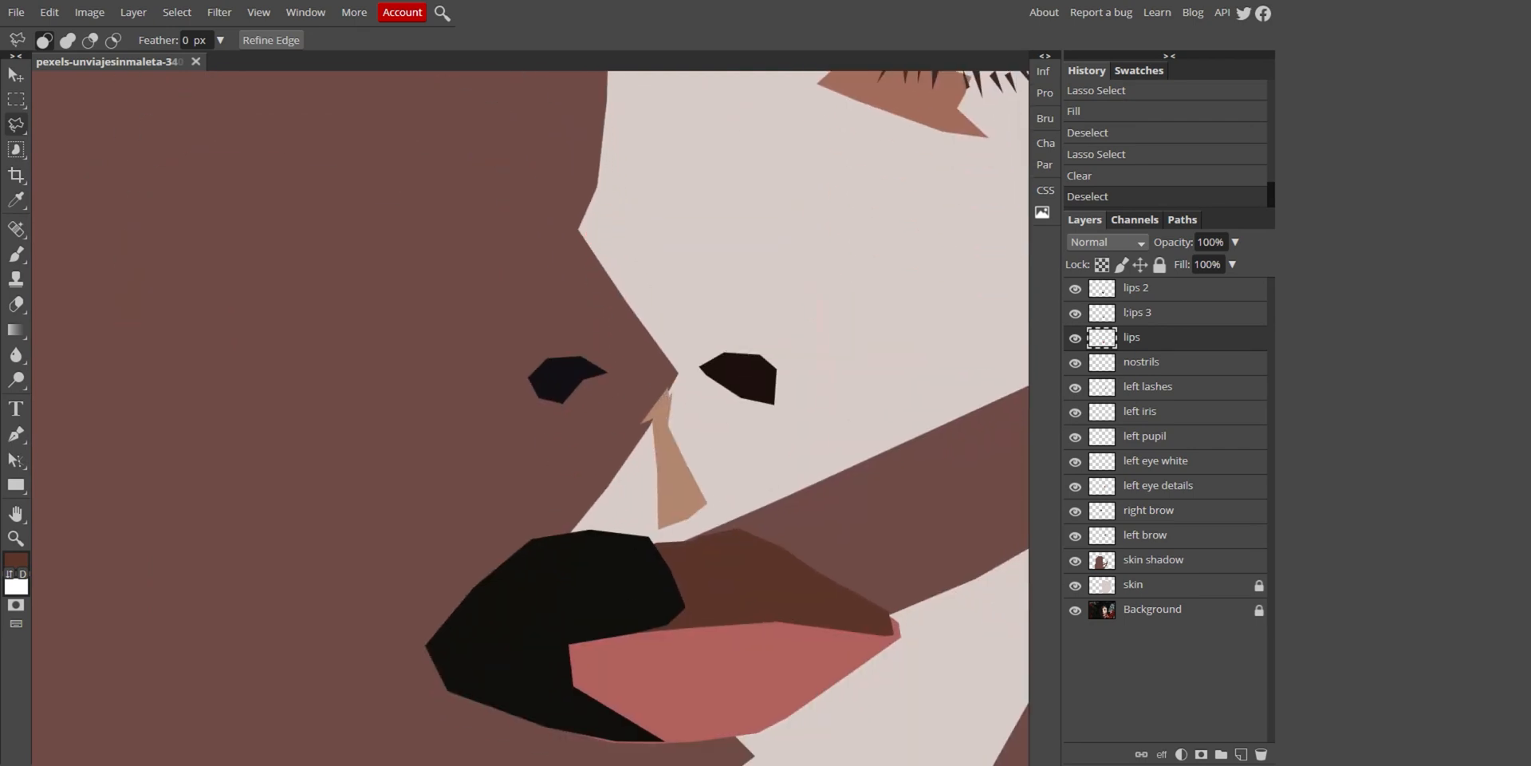
pyautogui.hotkey('ctrl', '0')
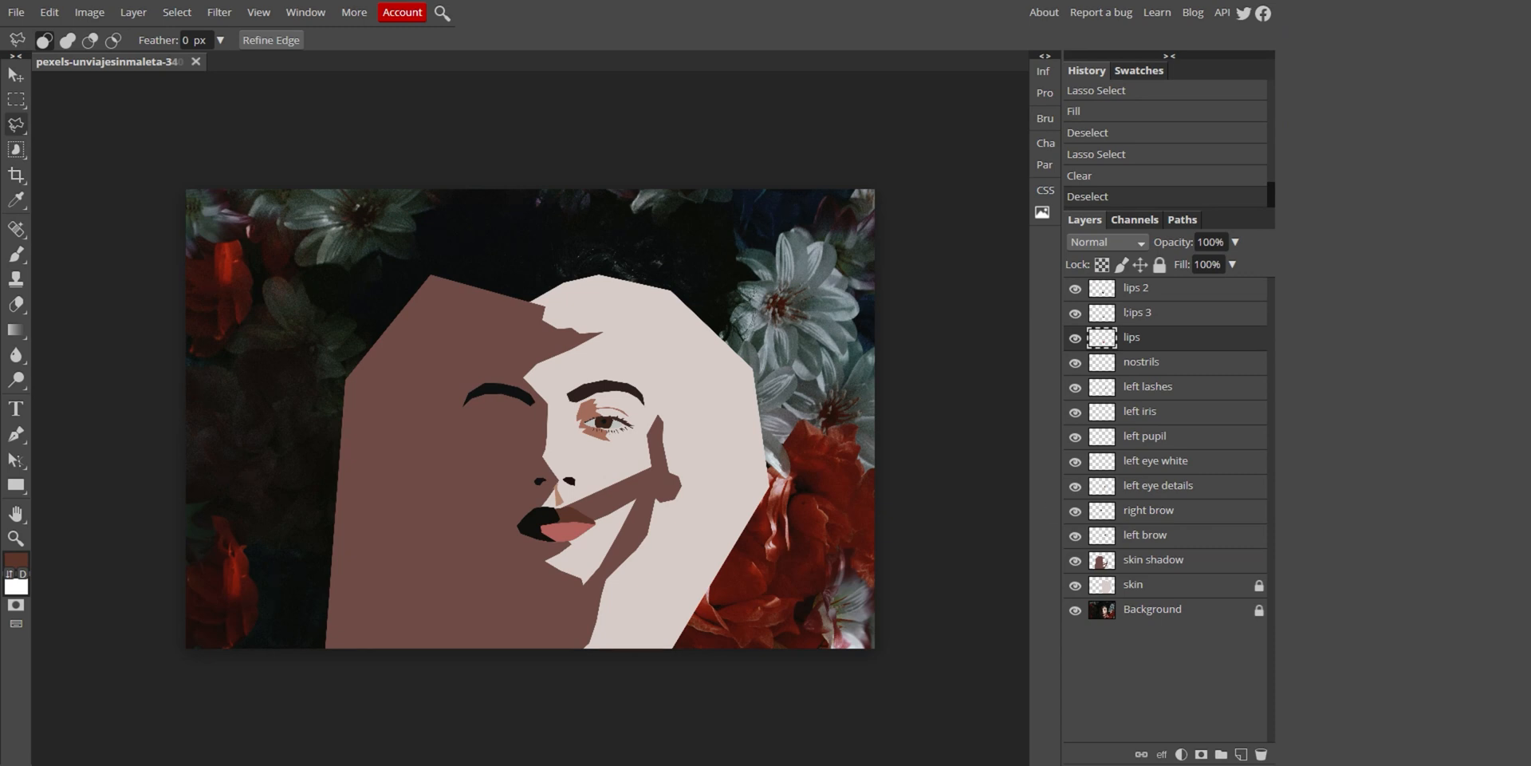
# Hide all illustration layers and examine the shaded side of the face in the original photo
pyautogui.moveTo(1075, 292); pyautogui.dragTo(1075, 560)
pyautogui.moveTo(1075, 514); pyautogui.dragTo(1075, 585)
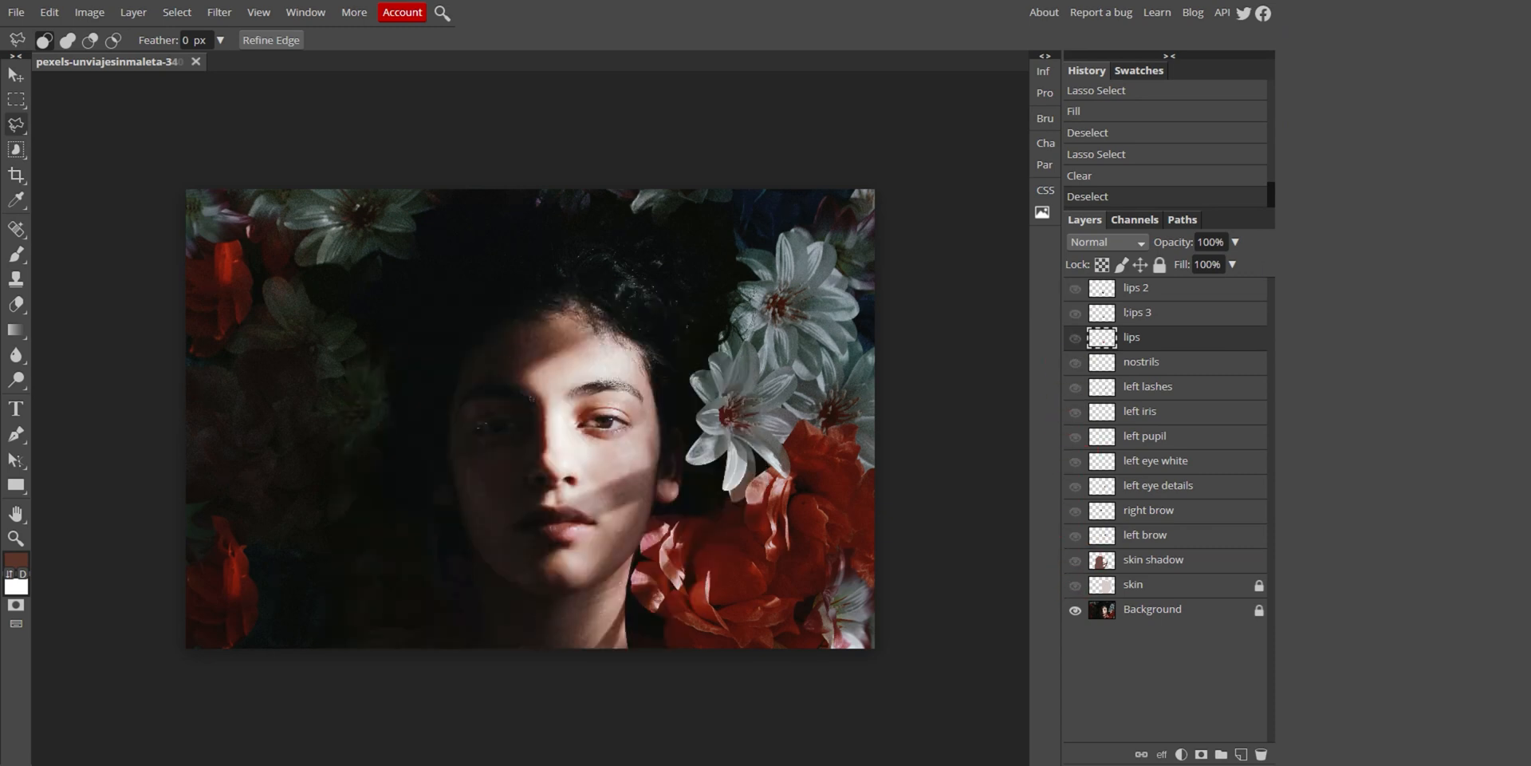
pyautogui.scroll(5, 482, 447)
pyautogui.moveTo(482, 448); pyautogui.dragTo(586, 459)
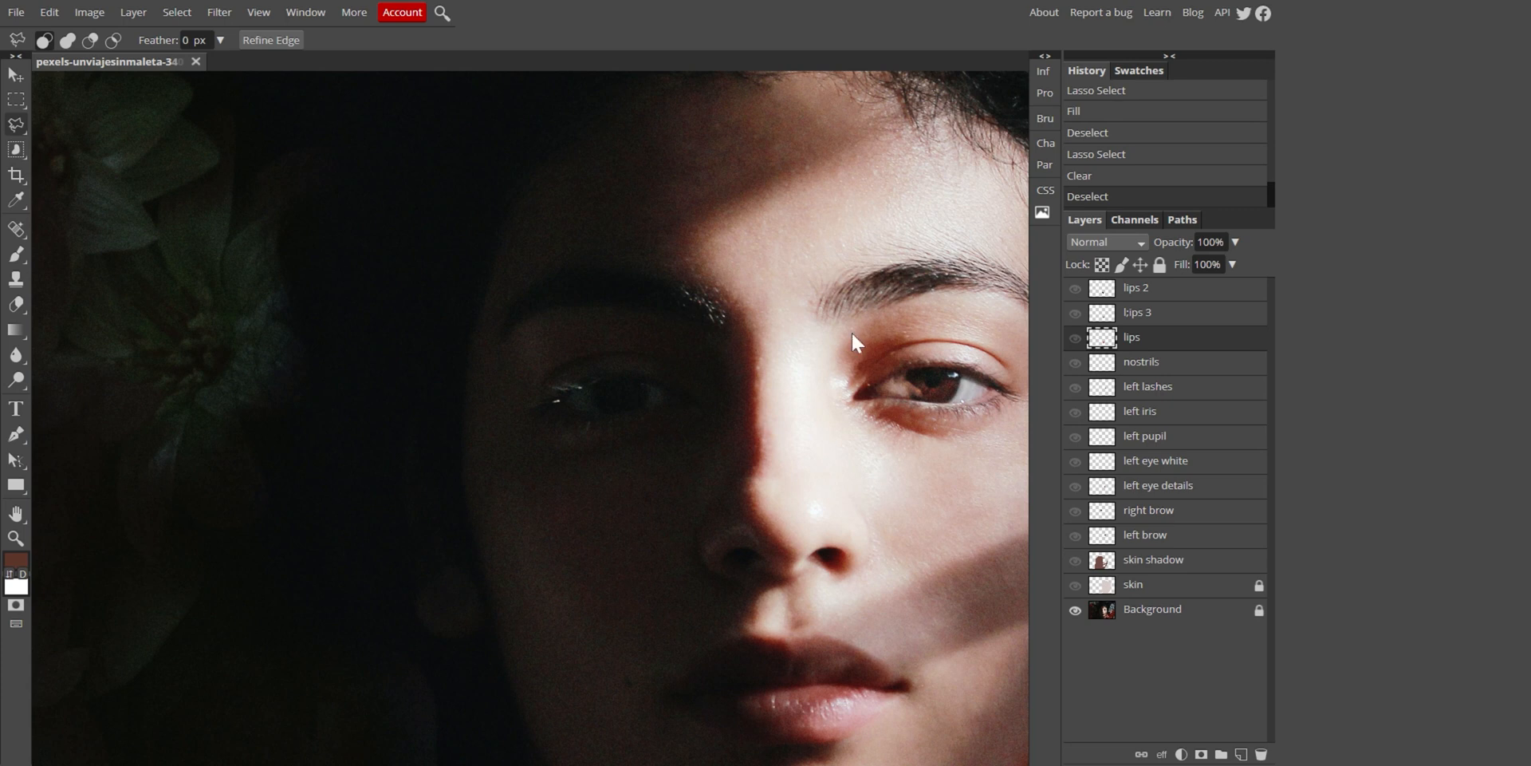
pyautogui.scroll(-5, 686, 385)
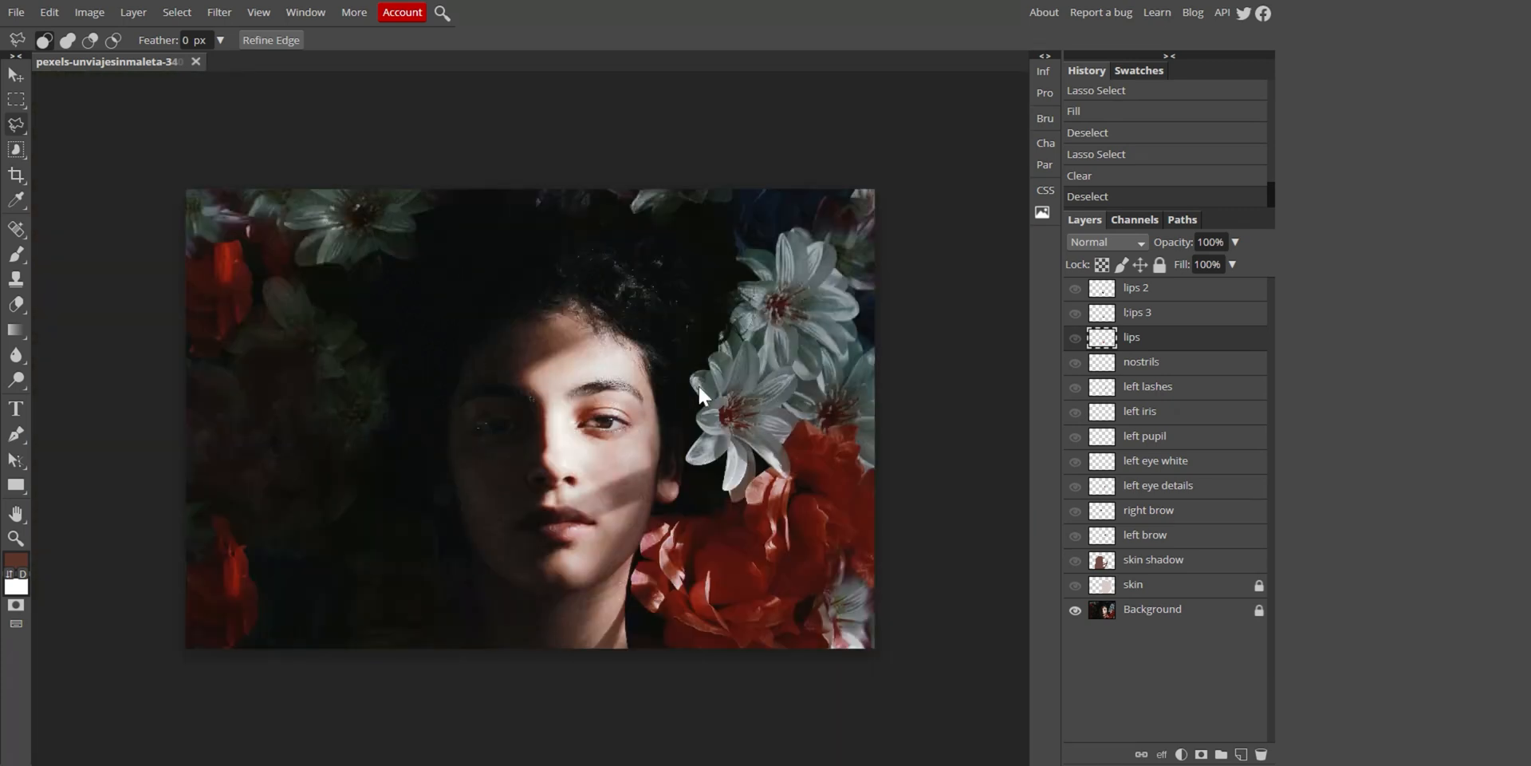
# Show all illustration layers and darken the skin shadow layer with Hue/Saturation by setting Lightness to -57
pyautogui.moveTo(1075, 288); pyautogui.dragTo(1085, 465)
pyautogui.click(1077, 462)
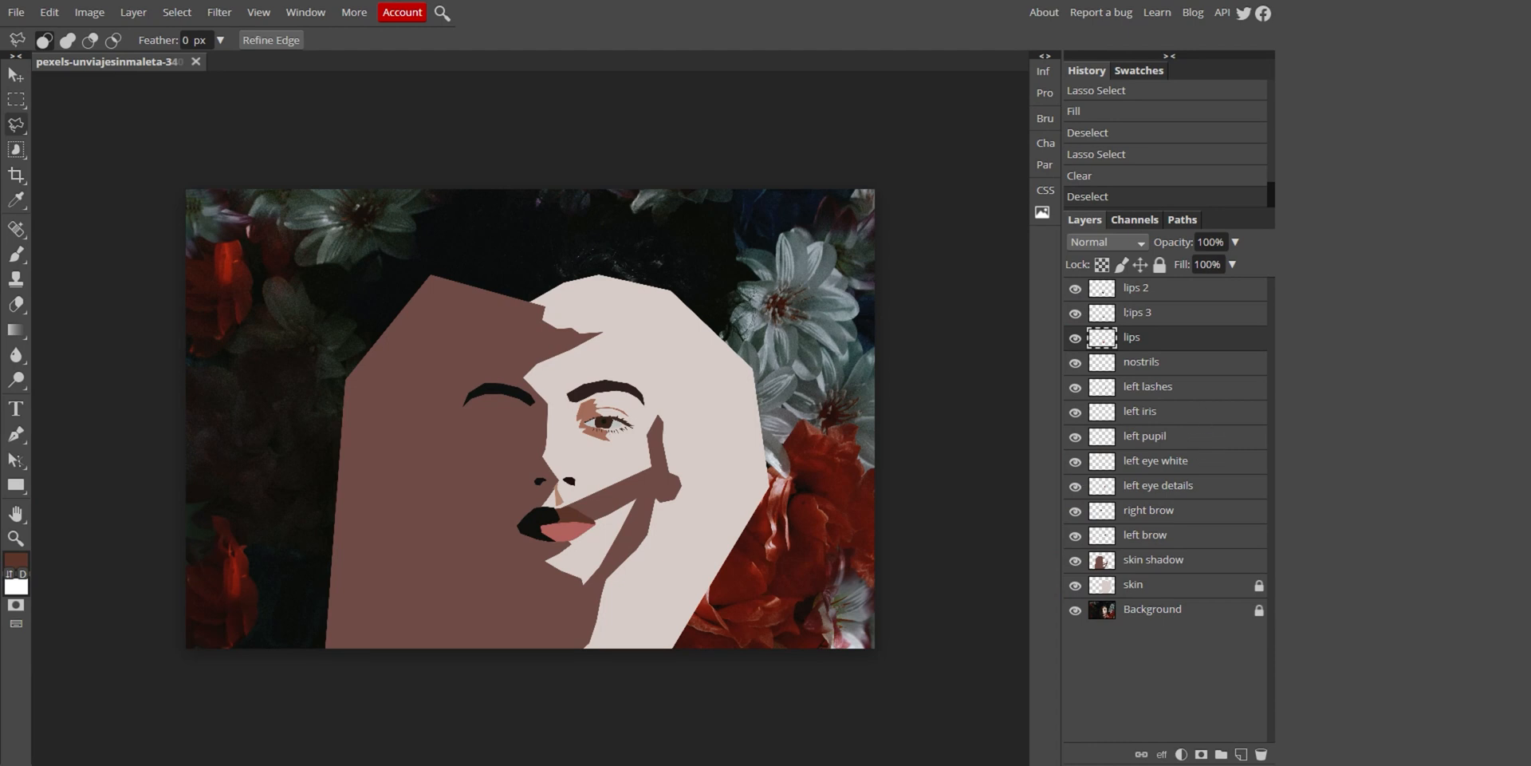
pyautogui.click(1170, 565)
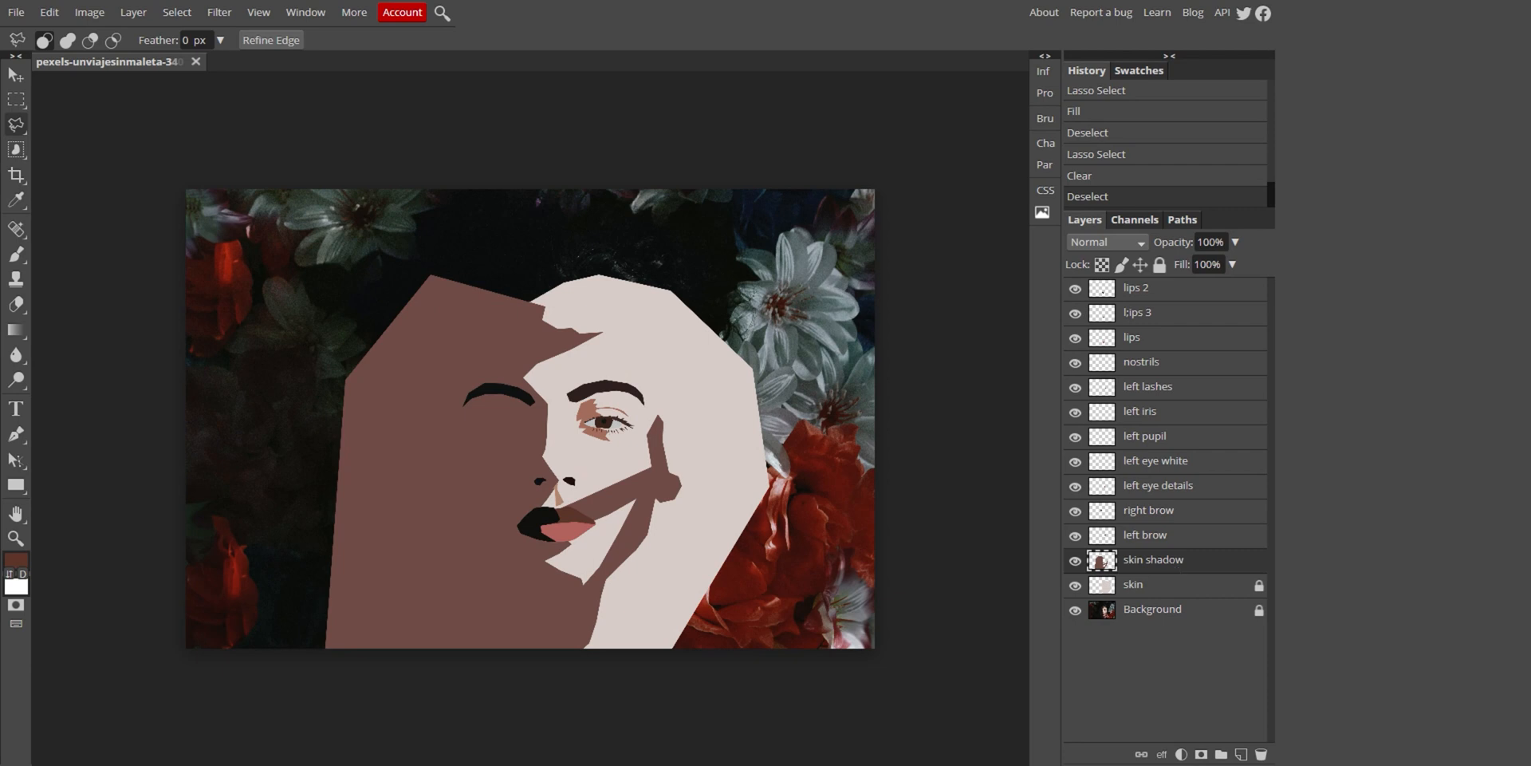
pyautogui.click(90, 11)
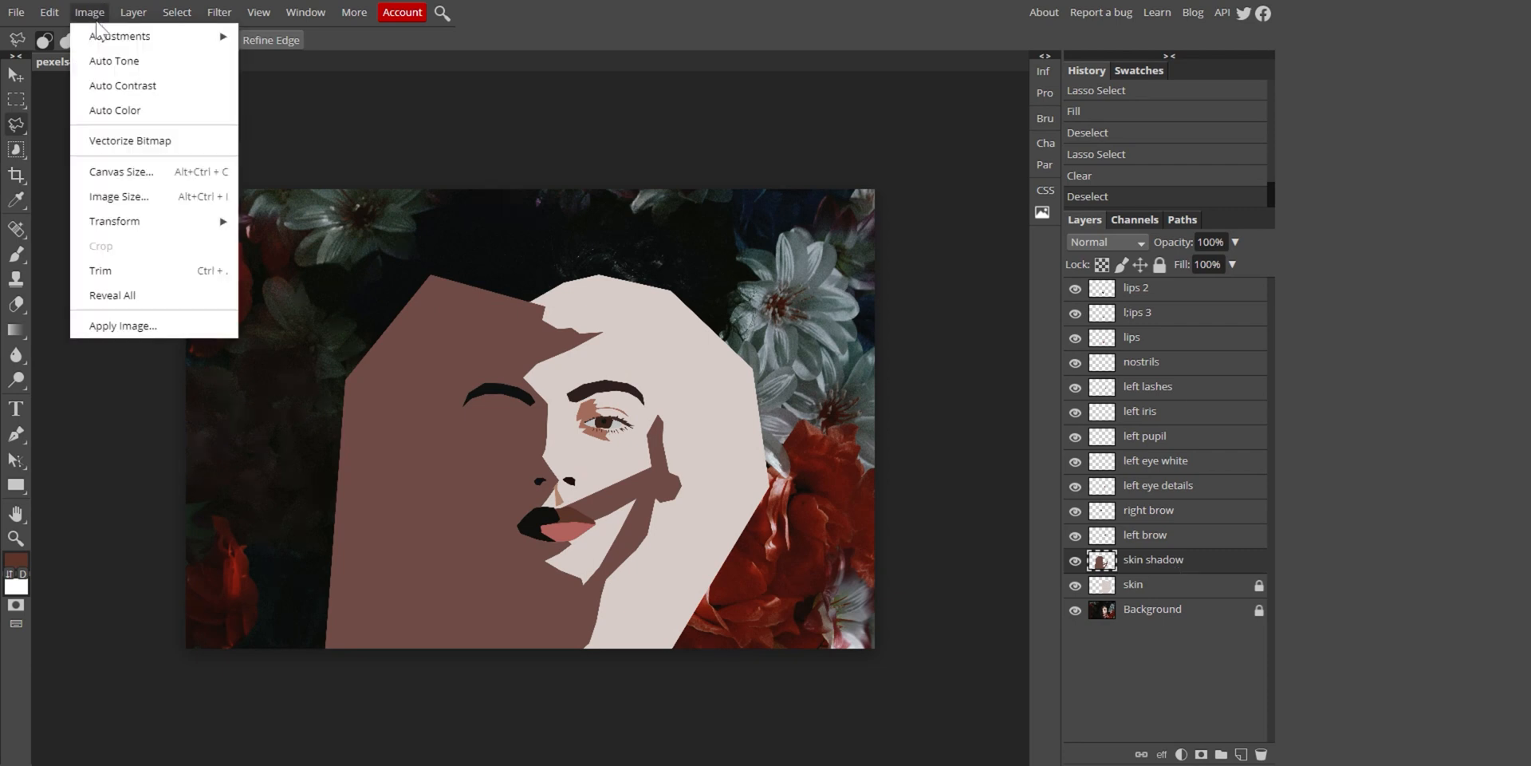
pyautogui.moveTo(120, 36)
pyautogui.click(319, 164)
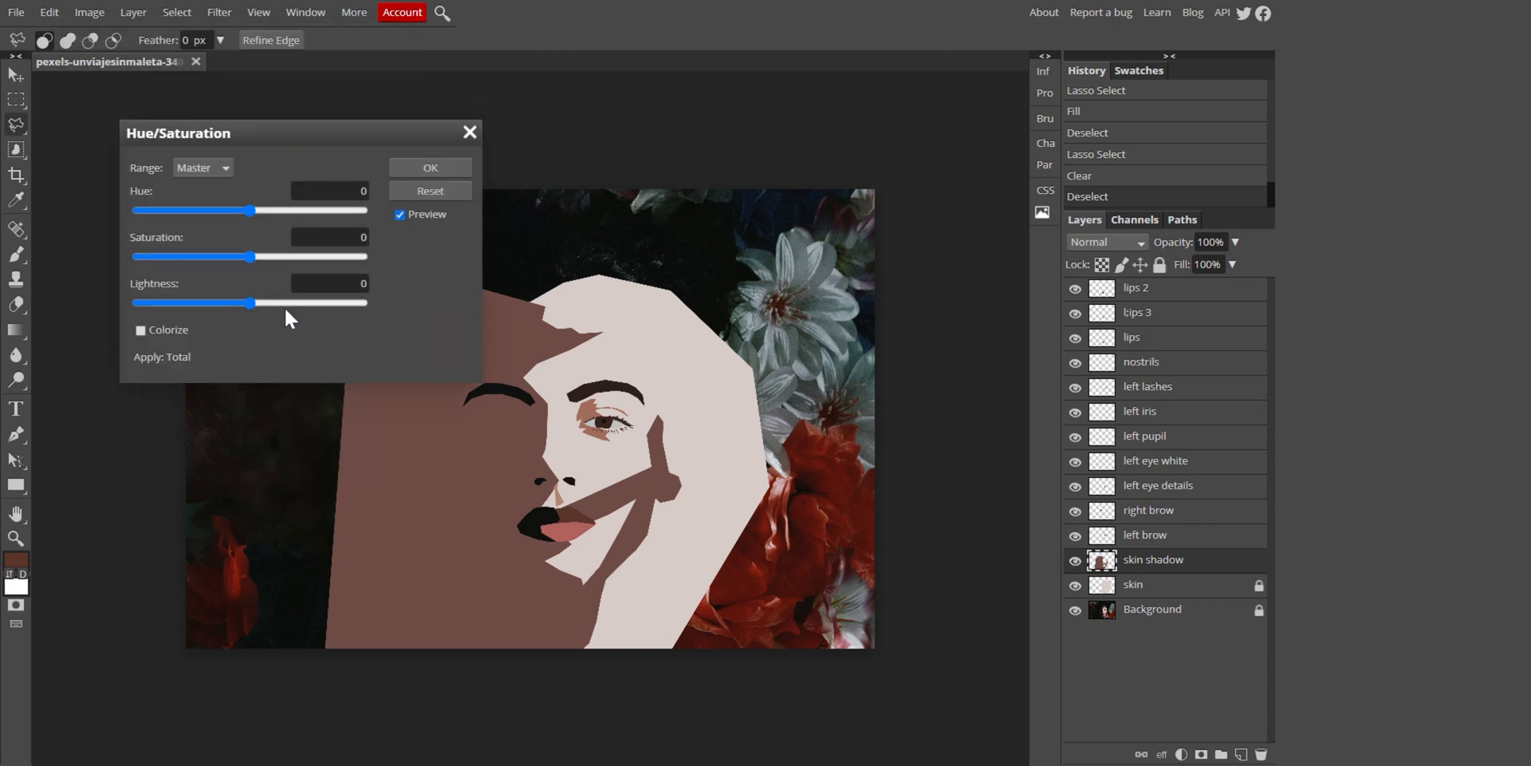
pyautogui.moveTo(248, 302); pyautogui.dragTo(184, 315)
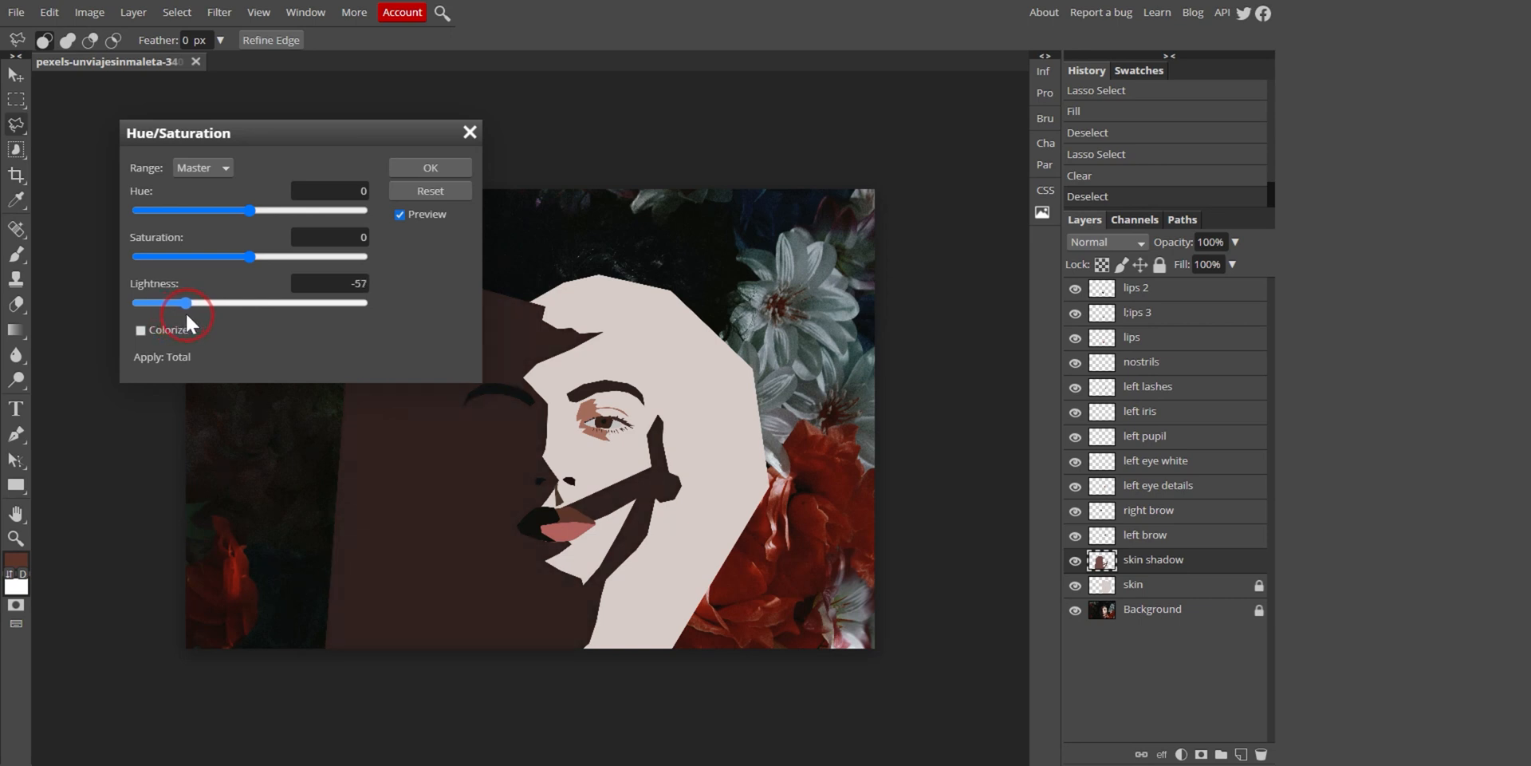
pyautogui.click(431, 165)
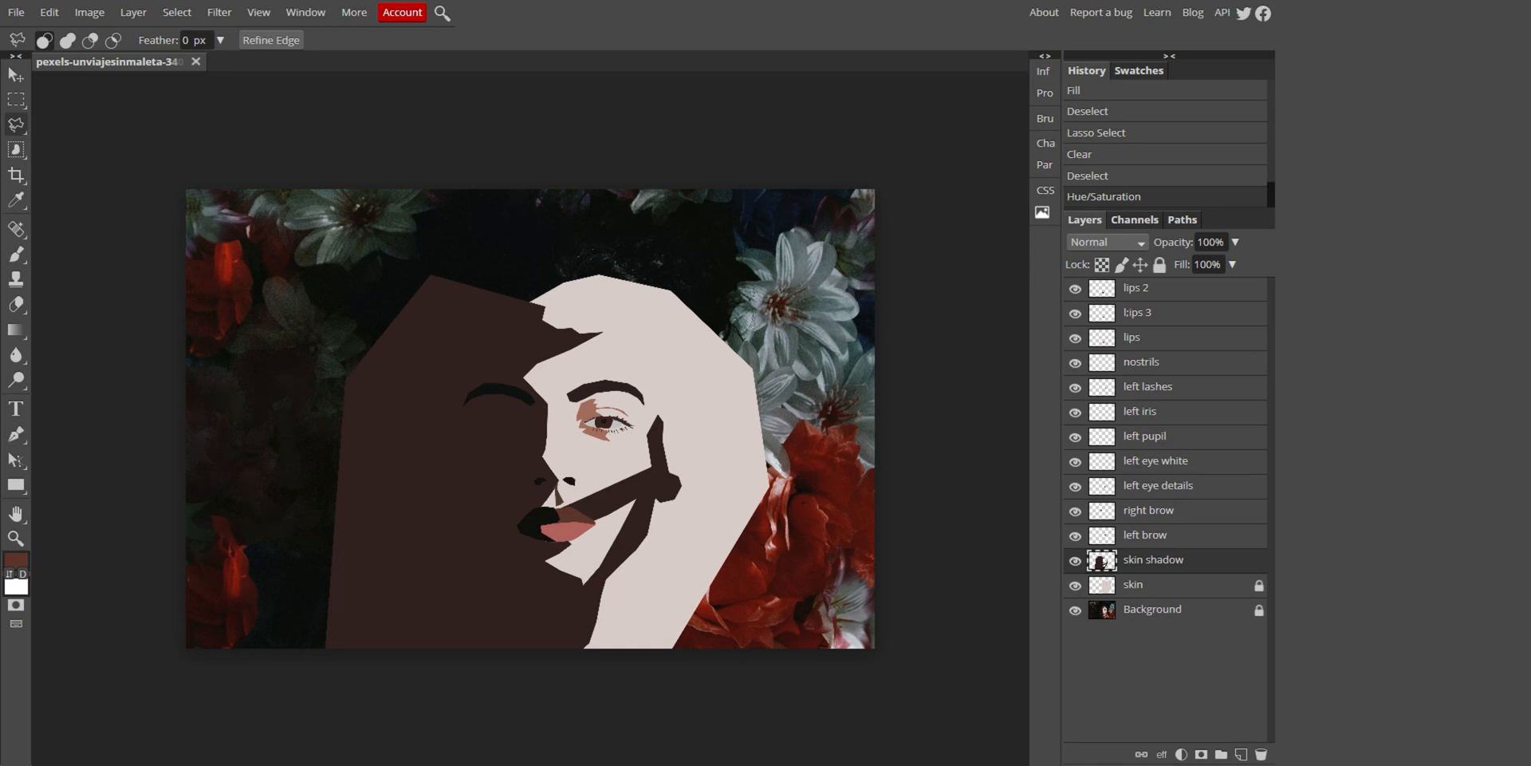
# Hide the illustration layers, then add a new layer above lips 2 and name it "hair"
pyautogui.moveTo(1075, 289); pyautogui.dragTo(1078, 592)
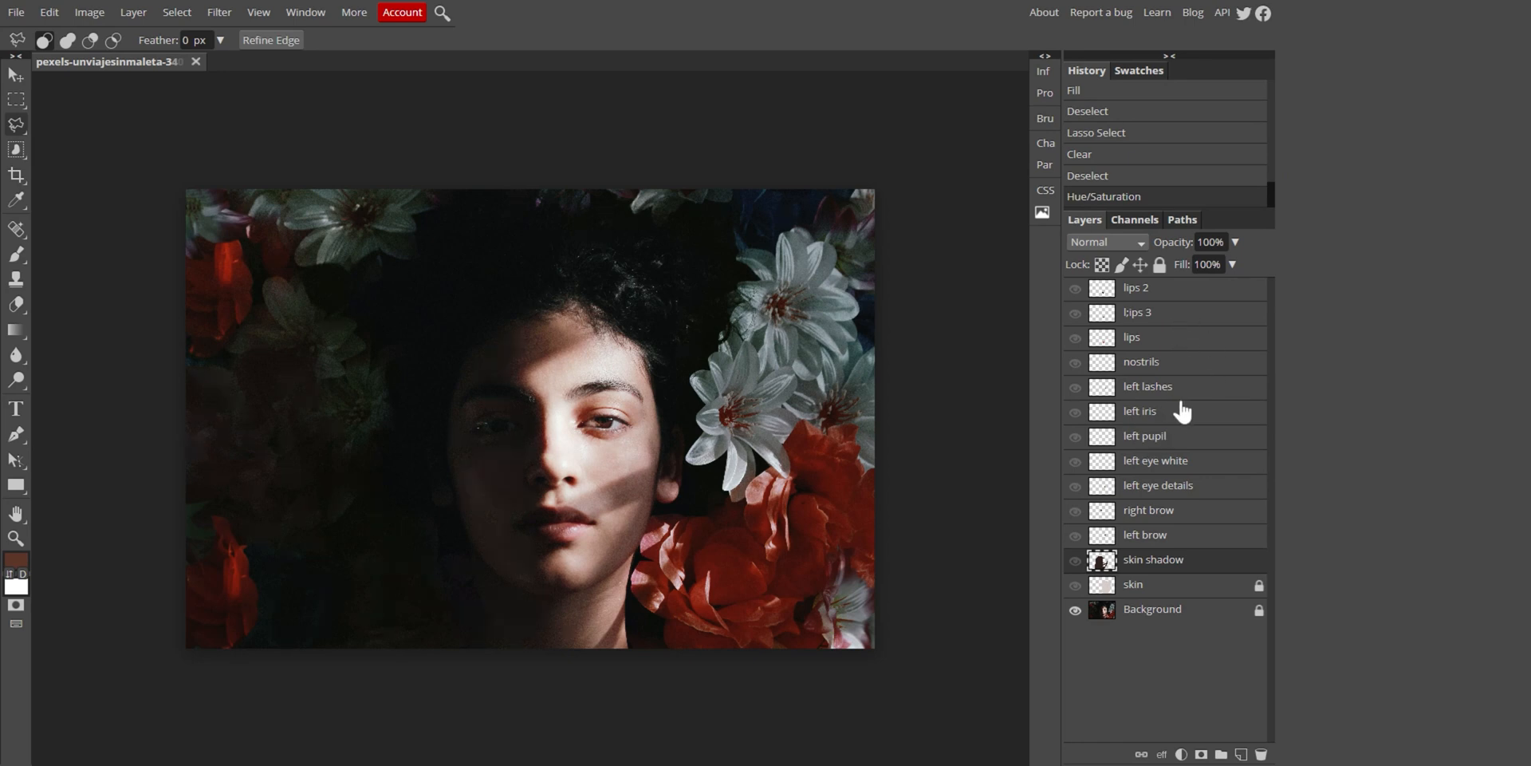
pyautogui.click(1187, 292)
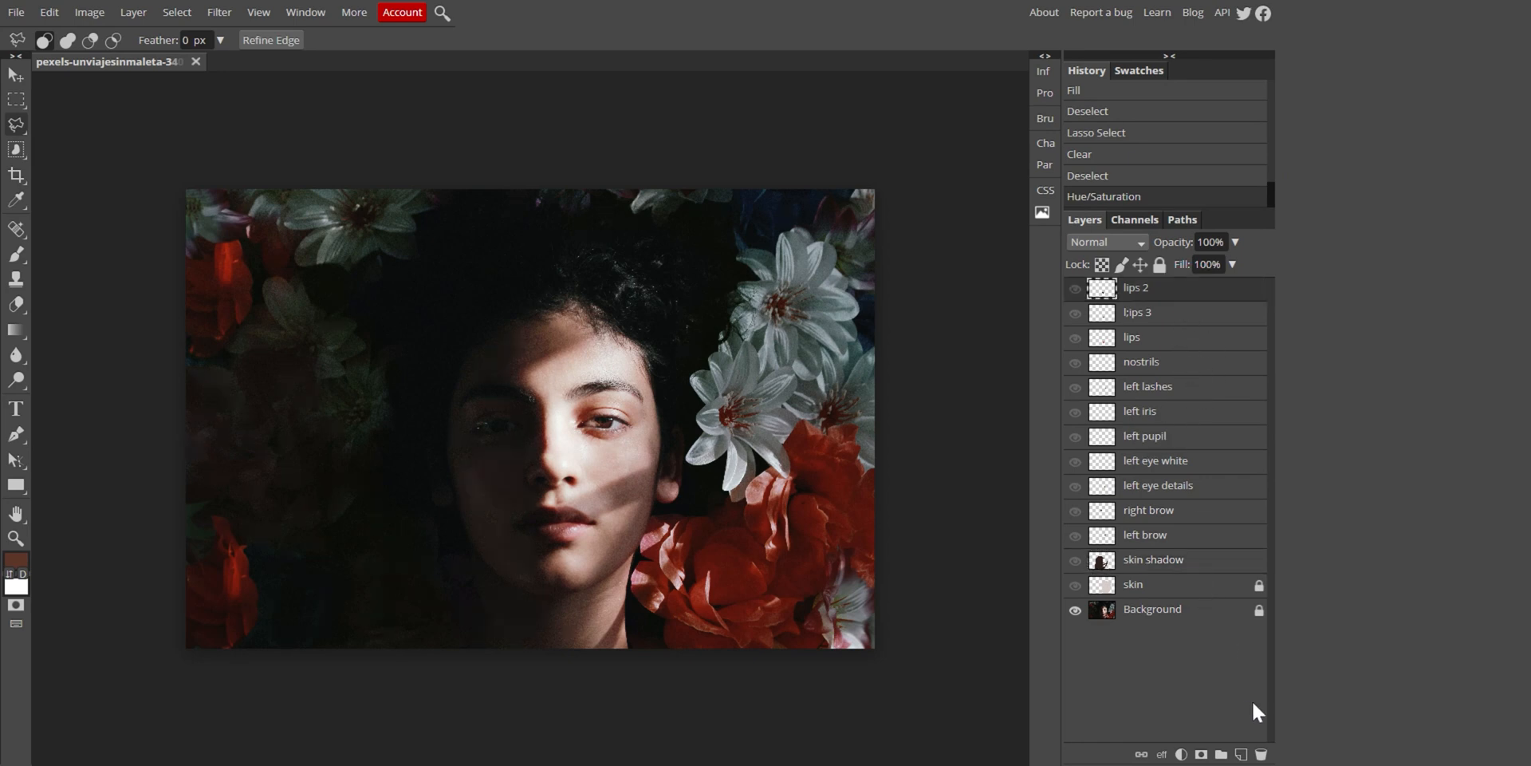
pyautogui.click(1241, 754)
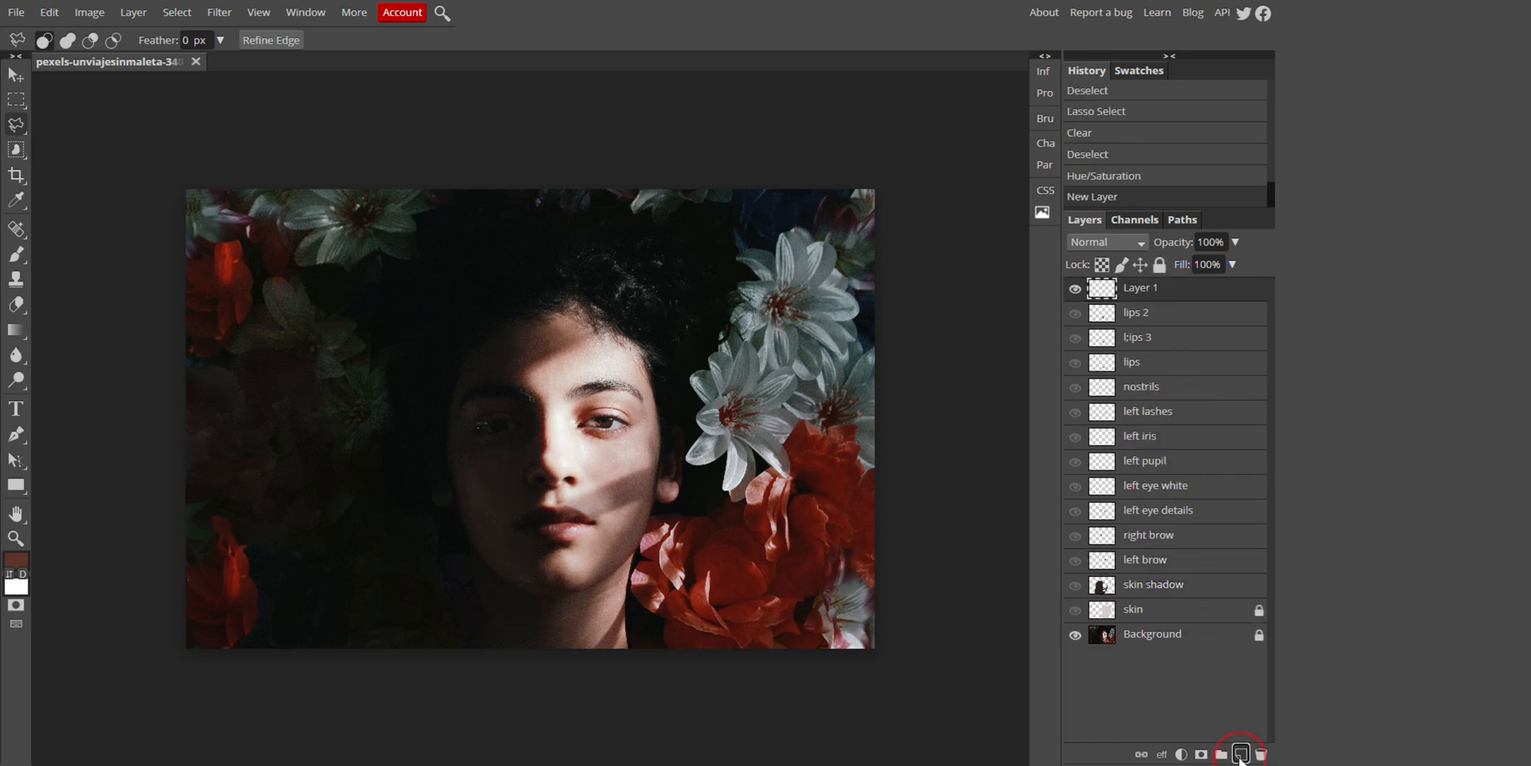
pyautogui.doubleClick(1146, 289)
pyautogui.write('hair')
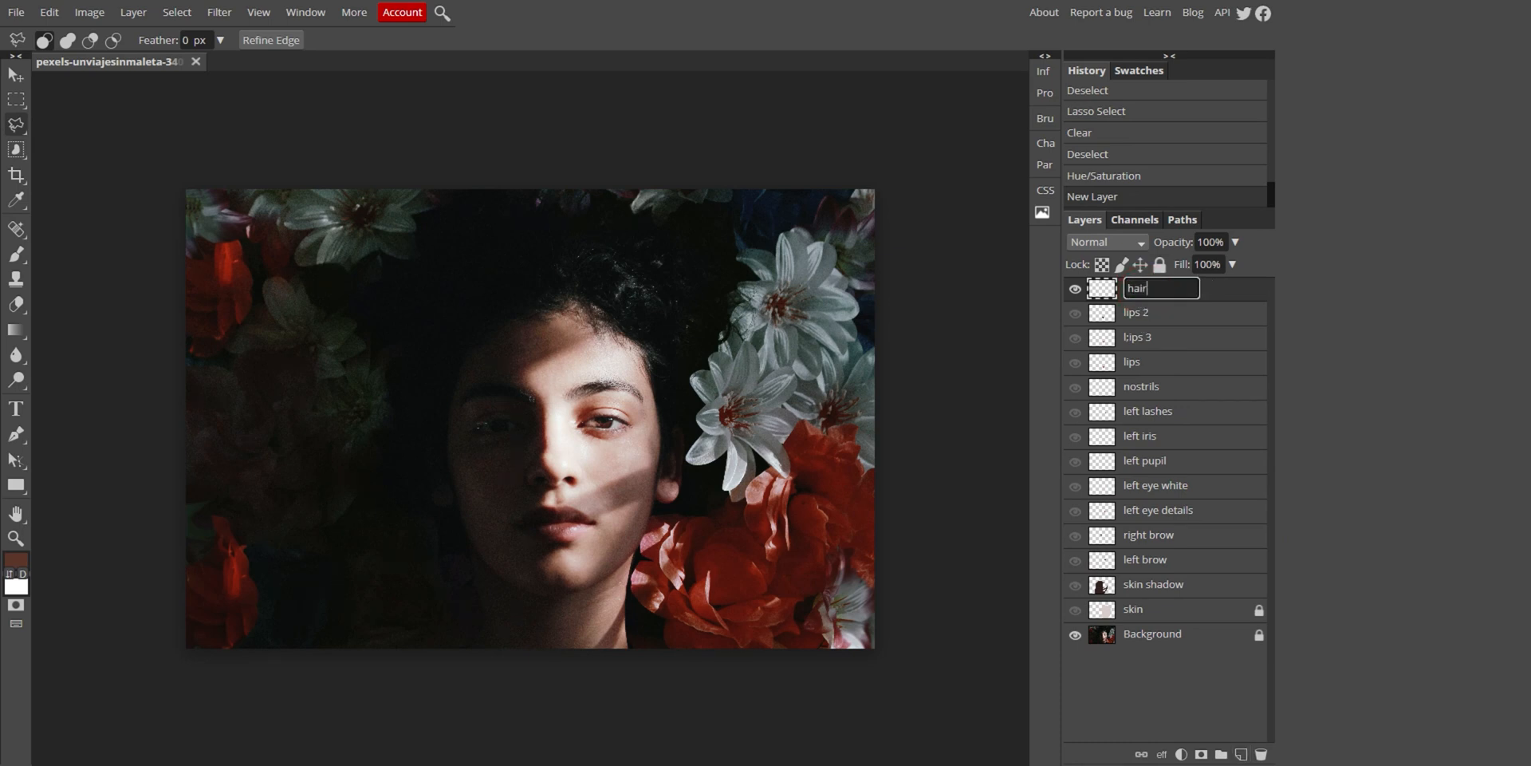
pyautogui.press('Return')
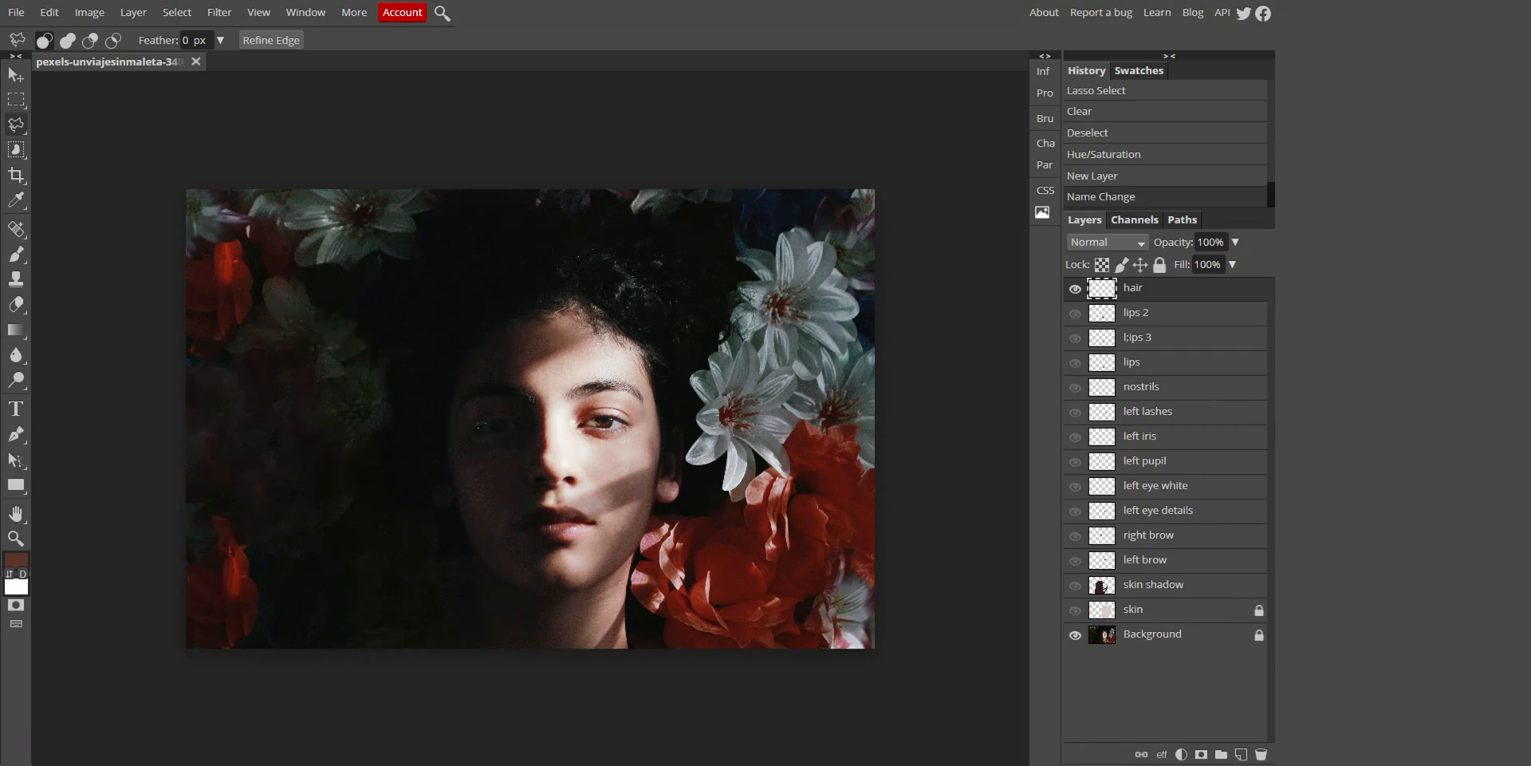
# Outline the hair and dark surroundings around the face, ears and neck, fill with a near-black sampled from the hair area, and deselect
pyautogui.moveTo(550, 315)
pyautogui.mouseDown()
pyautogui.moveTo(448, 394)
pyautogui.moveTo(436, 502)
pyautogui.moveTo(486, 564)
pyautogui.moveTo(503, 709)
pyautogui.moveTo(896, 502)
pyautogui.moveTo(634, 653)
pyautogui.moveTo(632, 557)
pyautogui.moveTo(684, 480)
pyautogui.moveTo(634, 333)
pyautogui.moveTo(570, 295)
pyautogui.mouseUp()
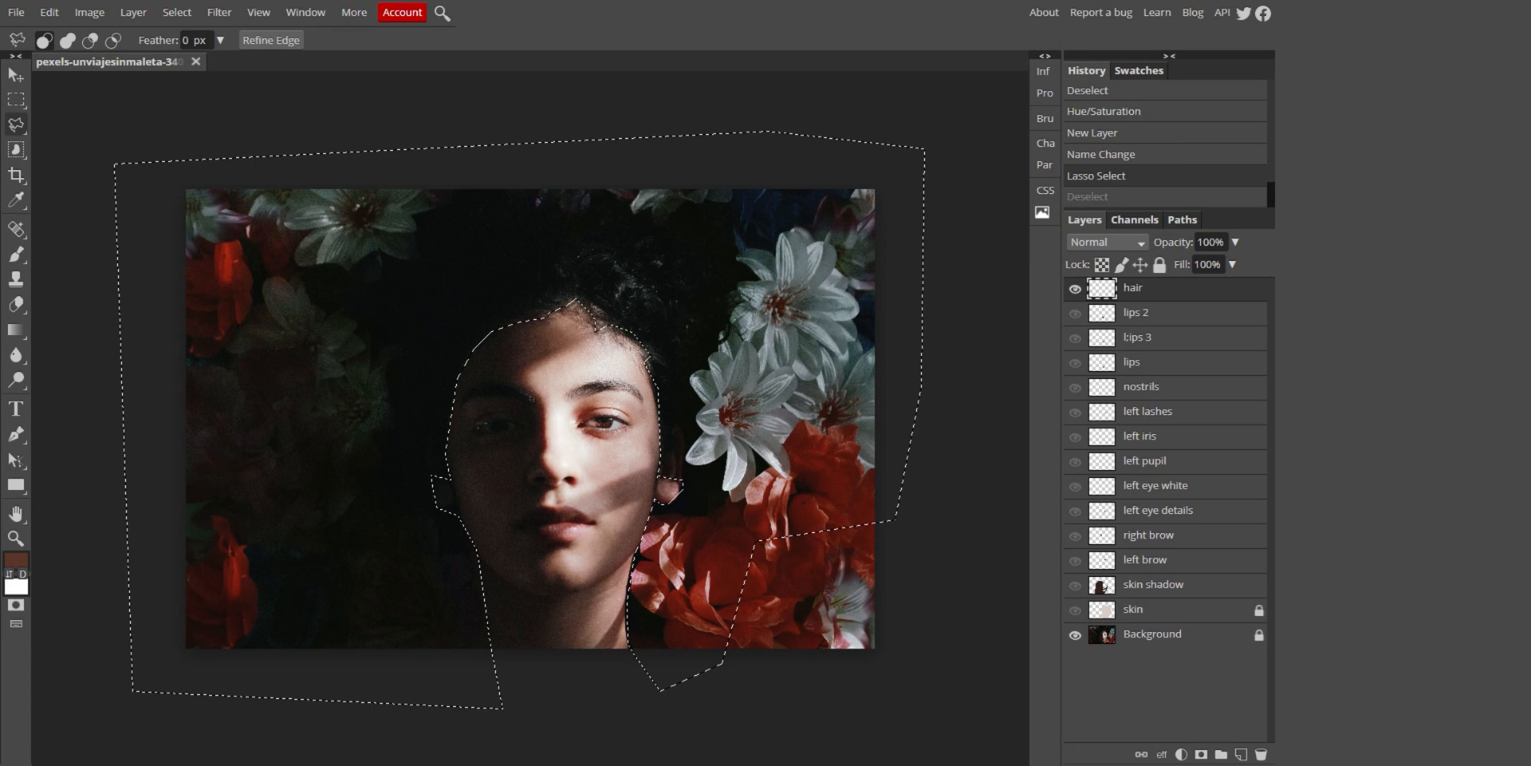
pyautogui.press('i')
pyautogui.click(430, 313)
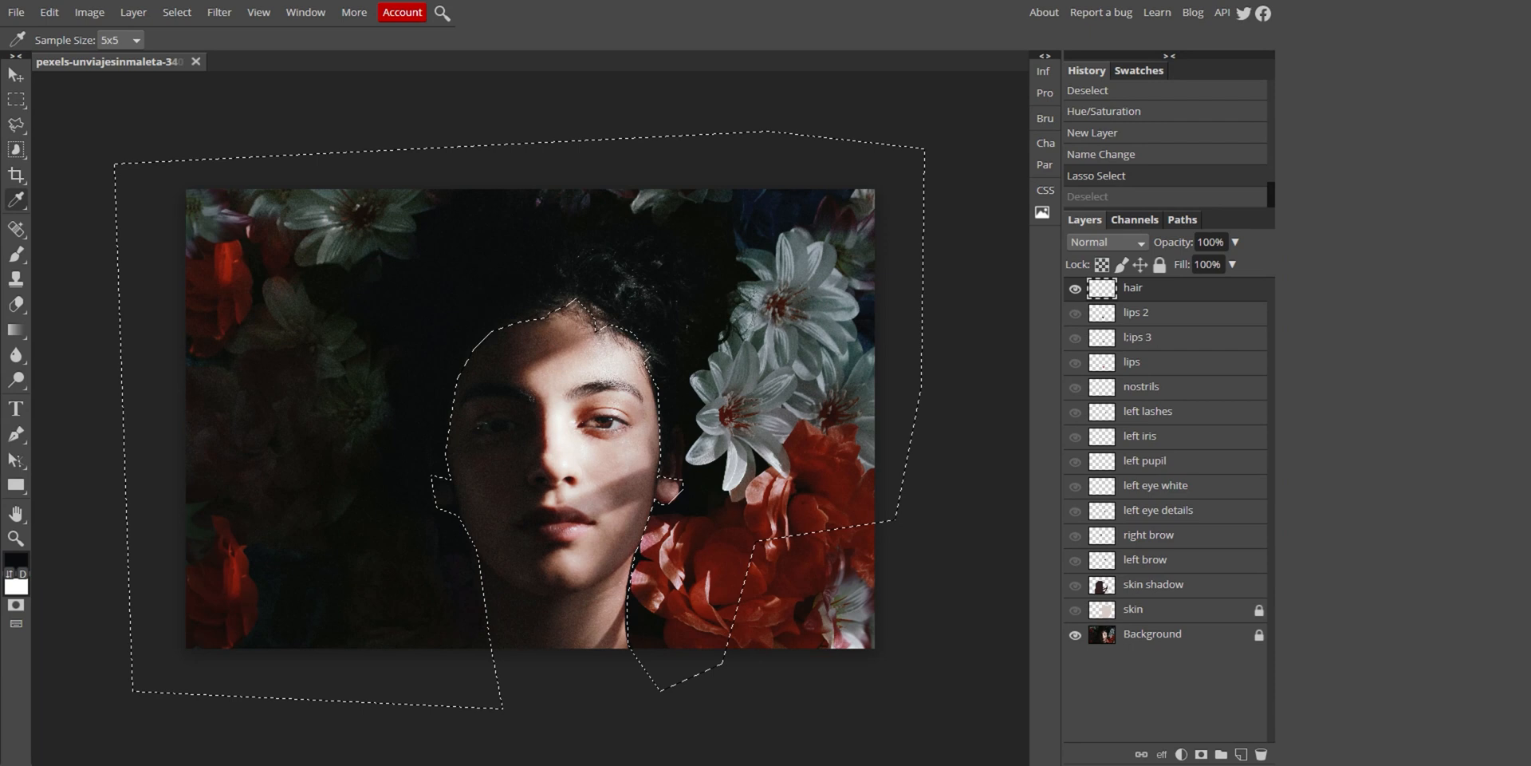
pyautogui.hotkey('alt', 'BackSpace')
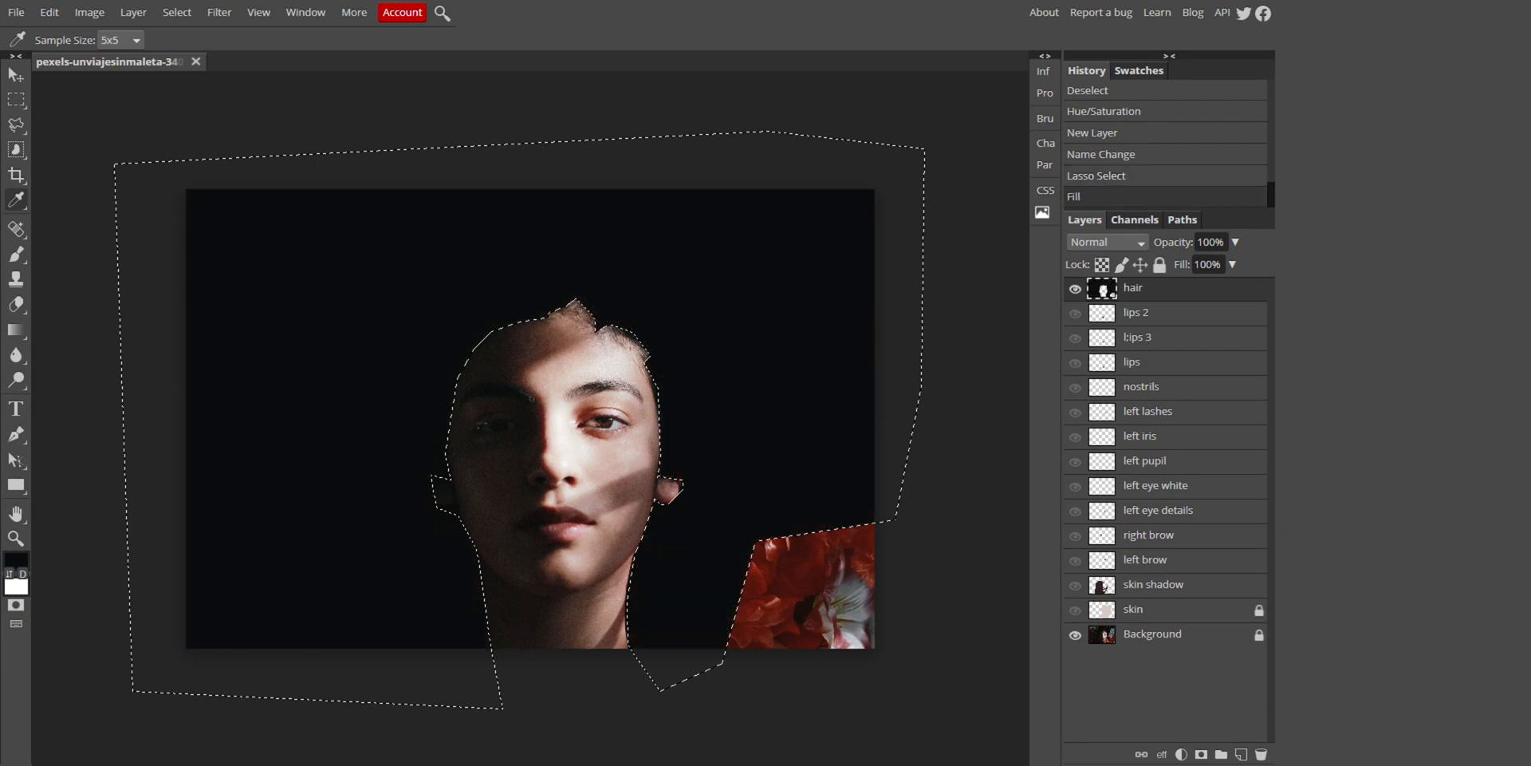
pyautogui.hotkey('ctrl', 'd')
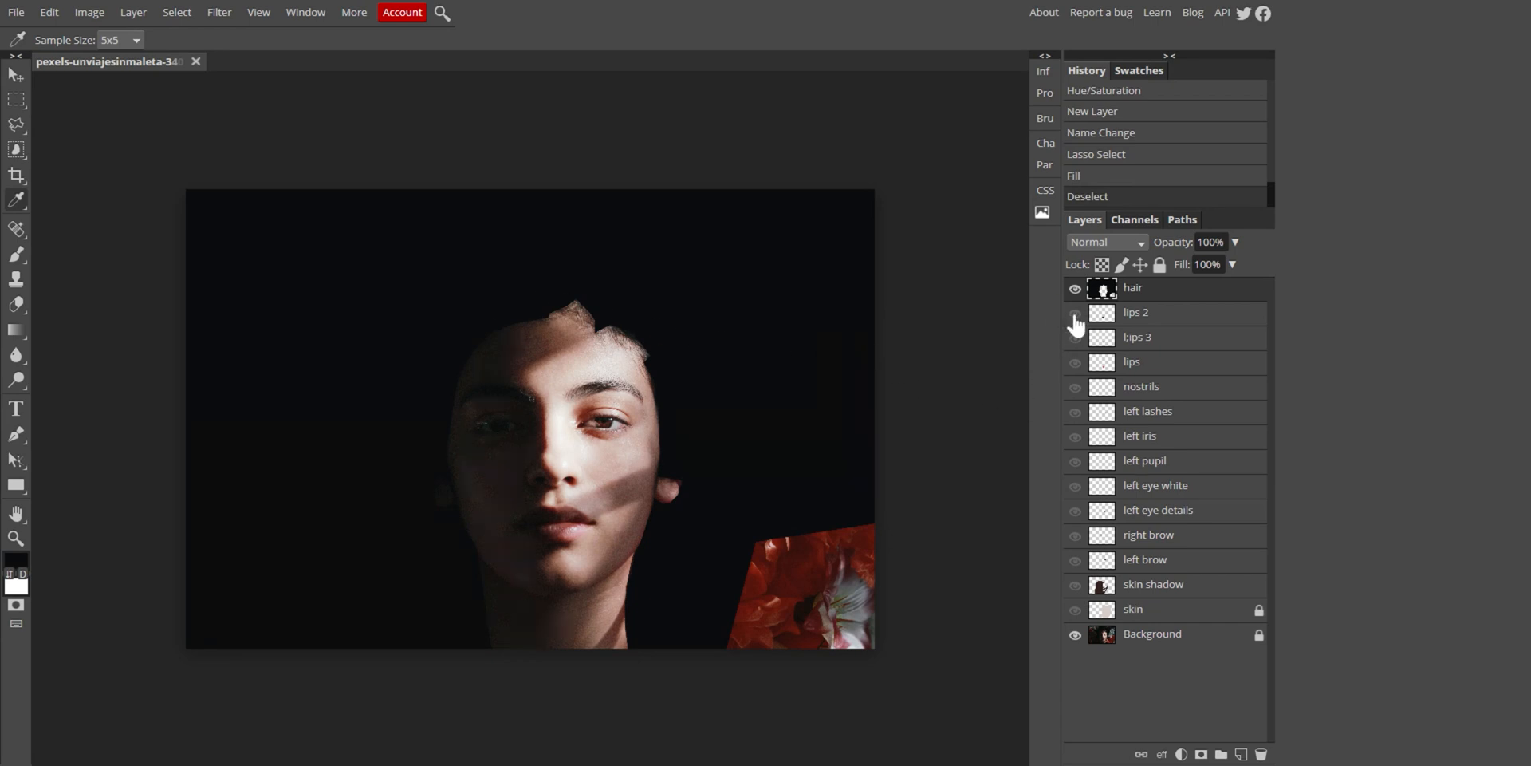
# Show the facial feature, skin shadow and skin layers beneath the hair, and make the skin shadow layer active
pyautogui.moveTo(1074, 314); pyautogui.dragTo(1076, 622)
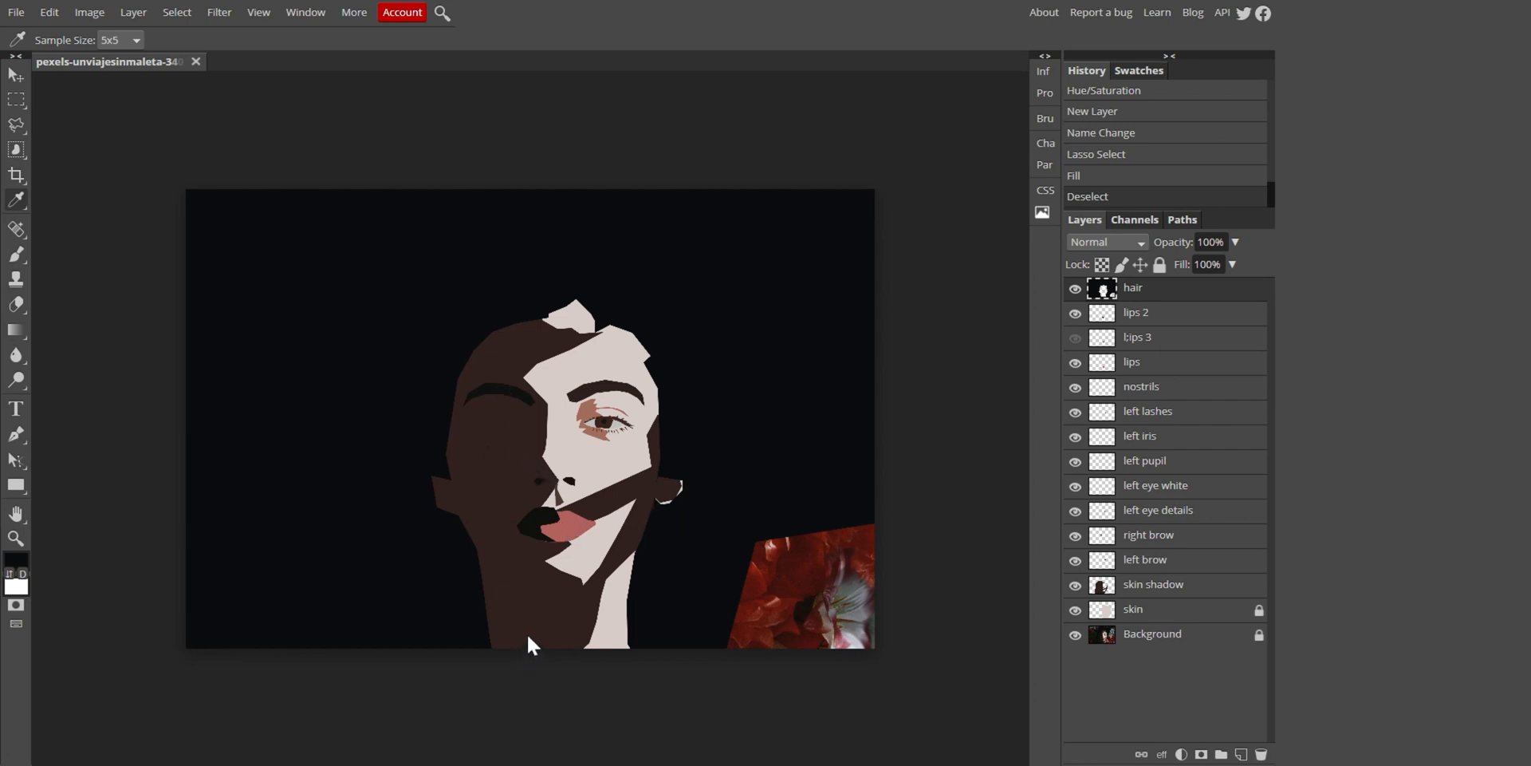
pyautogui.click(1148, 591)
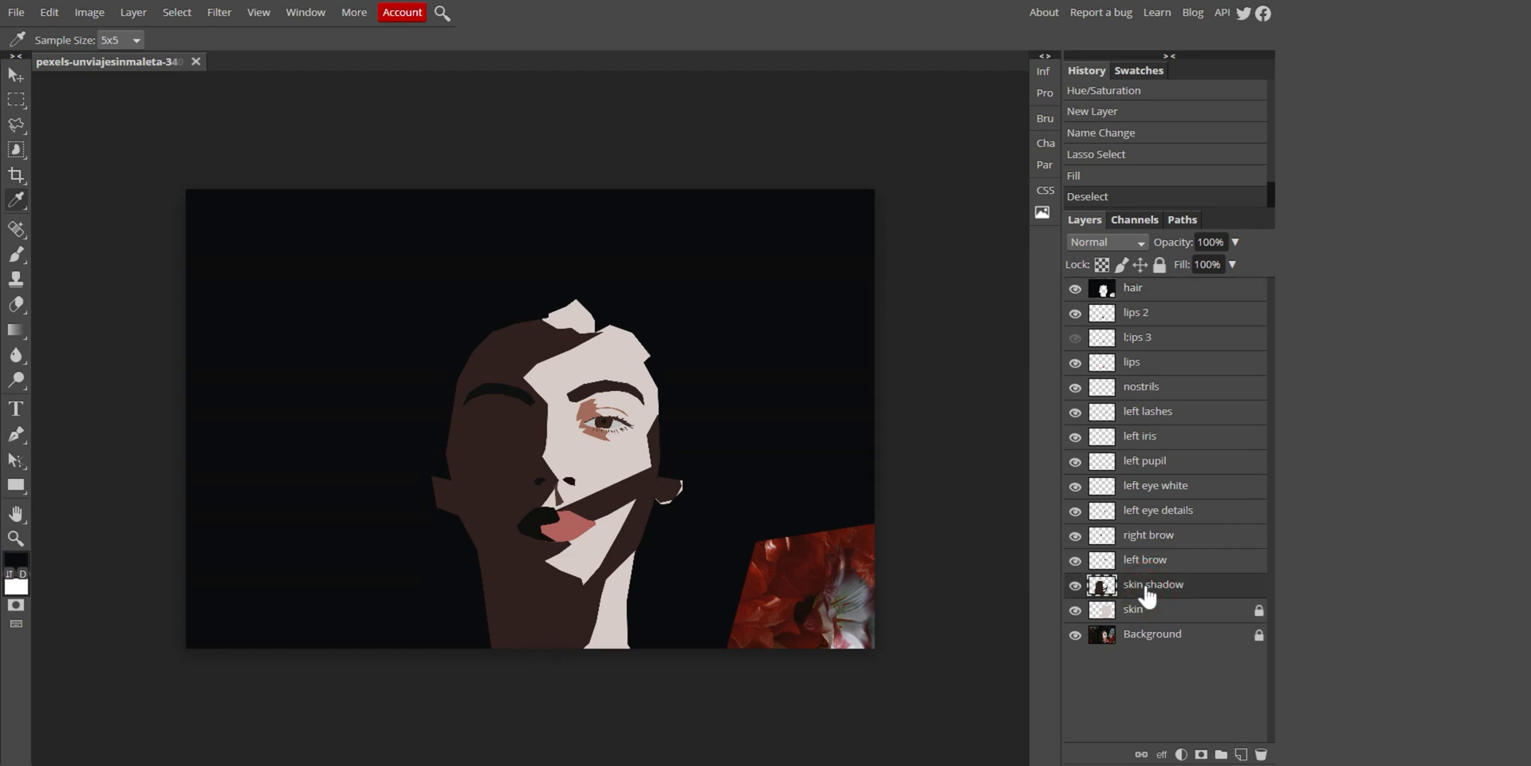
pyautogui.hotkey('ctrl', 'u')
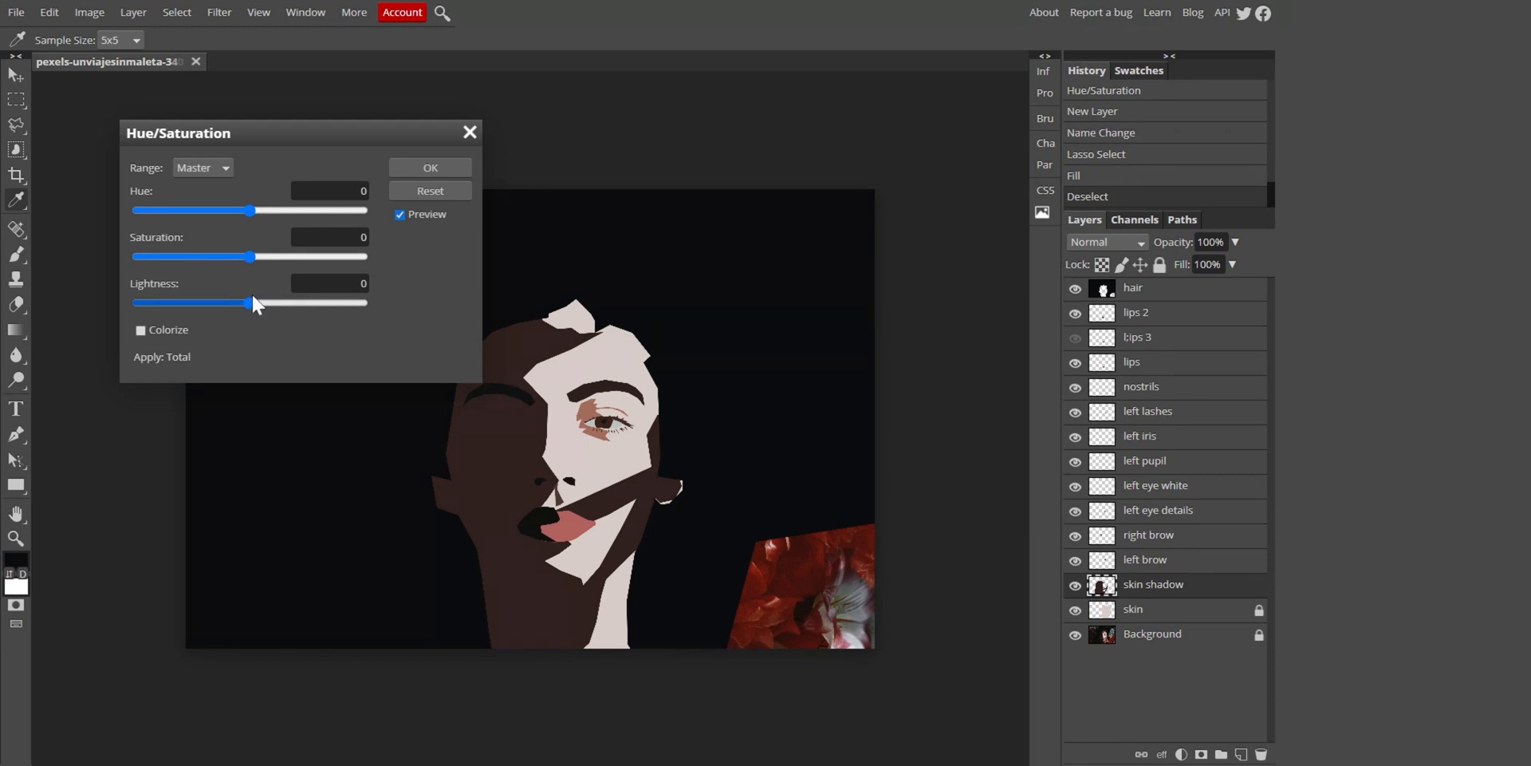
pyautogui.moveTo(252, 296)
pyautogui.mouseDown()
pyautogui.moveTo(141, 304)
pyautogui.moveTo(236, 317)
pyautogui.mouseUp()
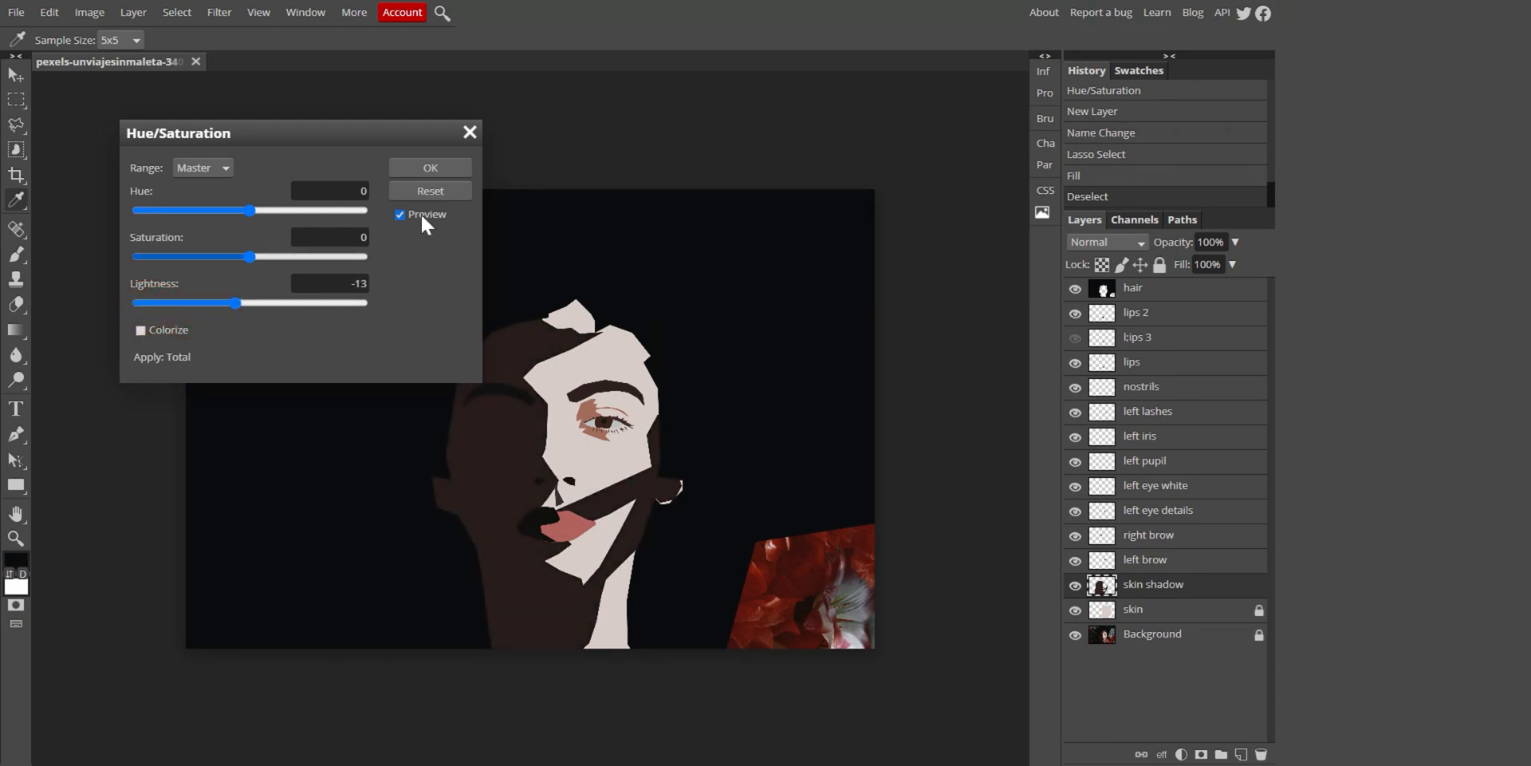
pyautogui.click(469, 134)
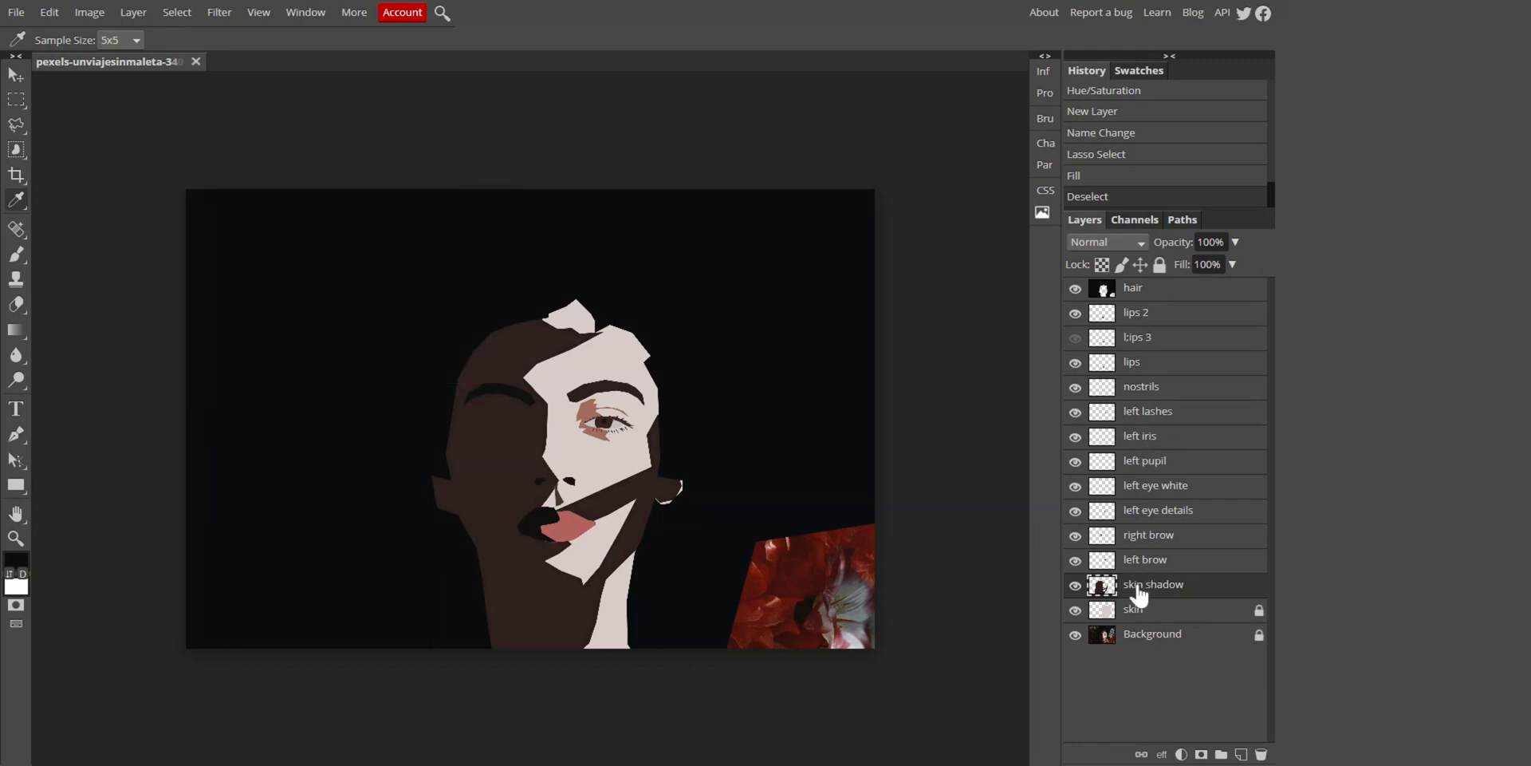
# Outline the shaded half of the face and neck on the skin shadow layer, lower its Lightness to about -42 with Hue/Saturation, and deselect
pyautogui.click(17, 129)
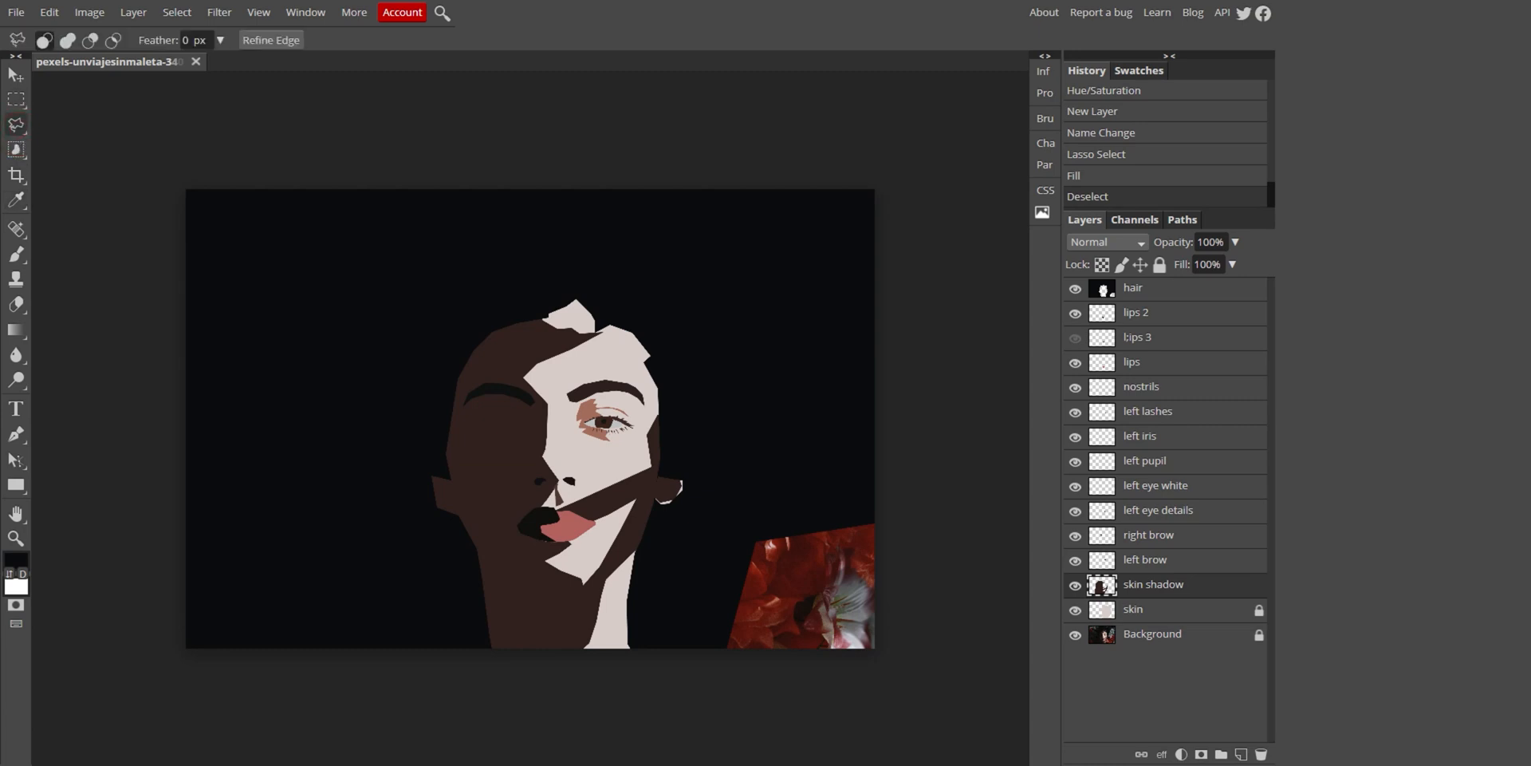
pyautogui.moveTo(622, 284)
pyautogui.mouseDown()
pyautogui.moveTo(557, 494)
pyautogui.moveTo(556, 540)
pyautogui.moveTo(598, 591)
pyautogui.moveTo(568, 657)
pyautogui.moveTo(561, 617)
pyautogui.moveTo(570, 676)
pyautogui.moveTo(455, 703)
pyautogui.moveTo(216, 402)
pyautogui.moveTo(246, 423)
pyautogui.moveTo(379, 291)
pyautogui.moveTo(391, 252)
pyautogui.mouseUp()
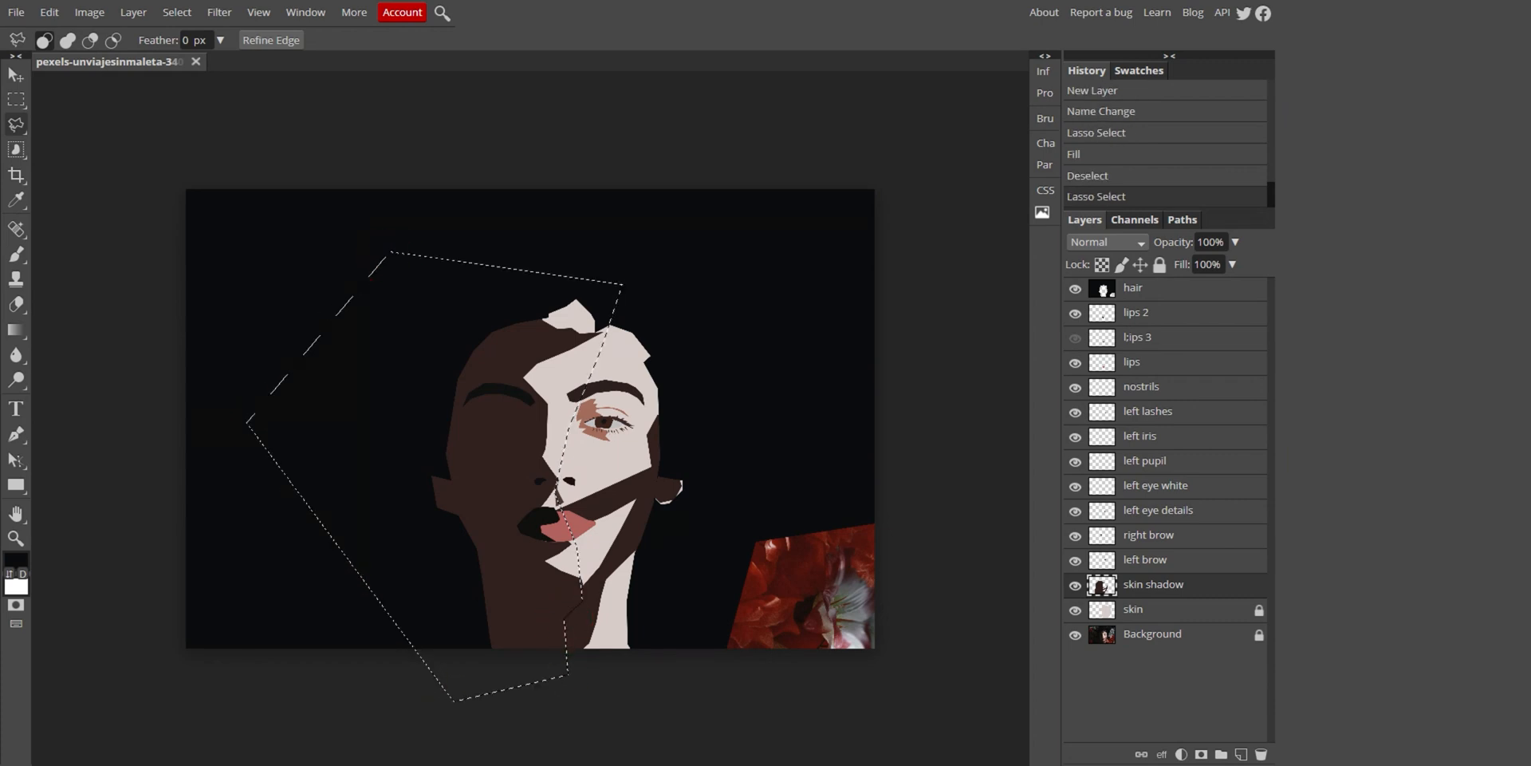
pyautogui.hotkey('ctrl', 'u')
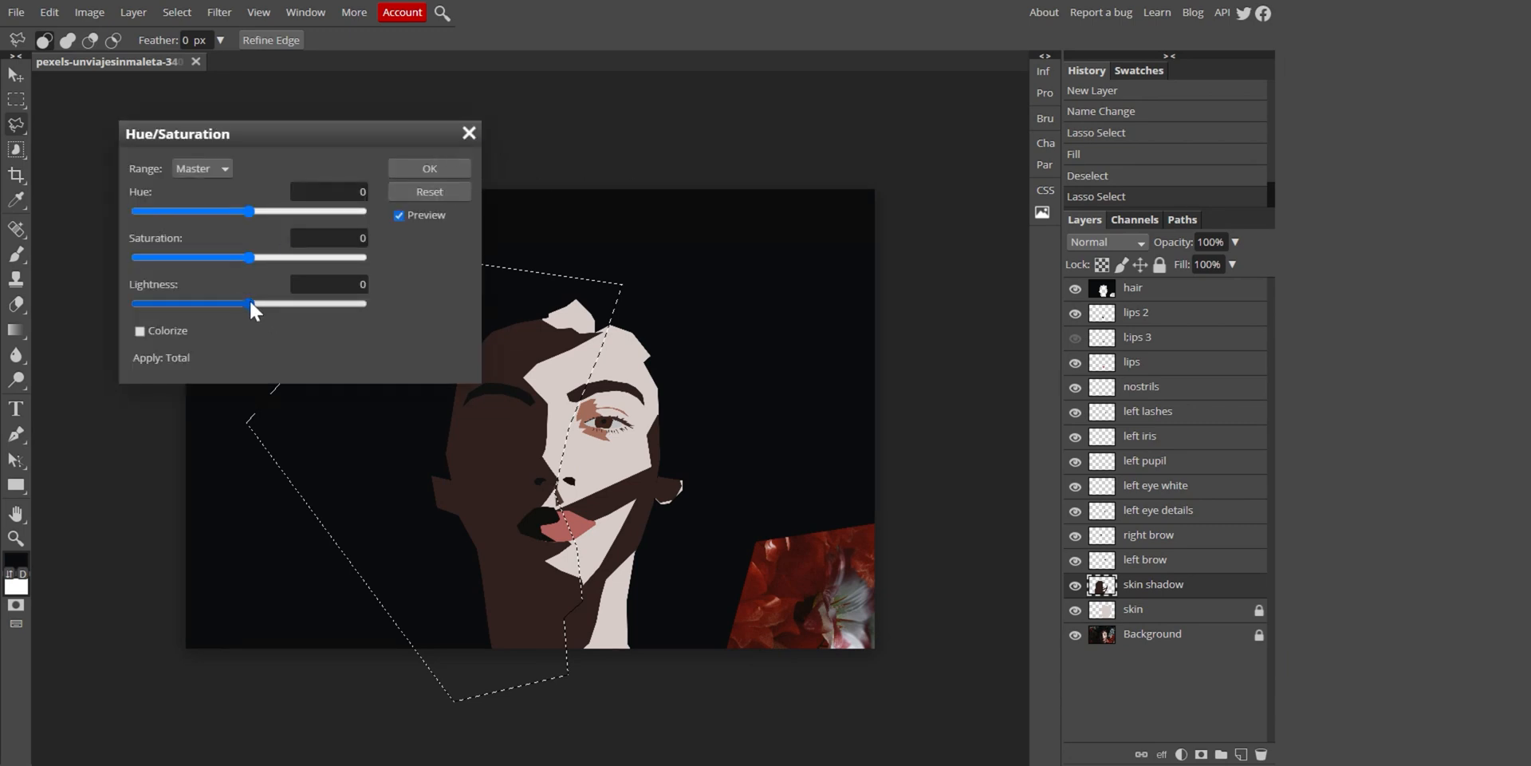
pyautogui.moveTo(251, 303); pyautogui.dragTo(215, 304)
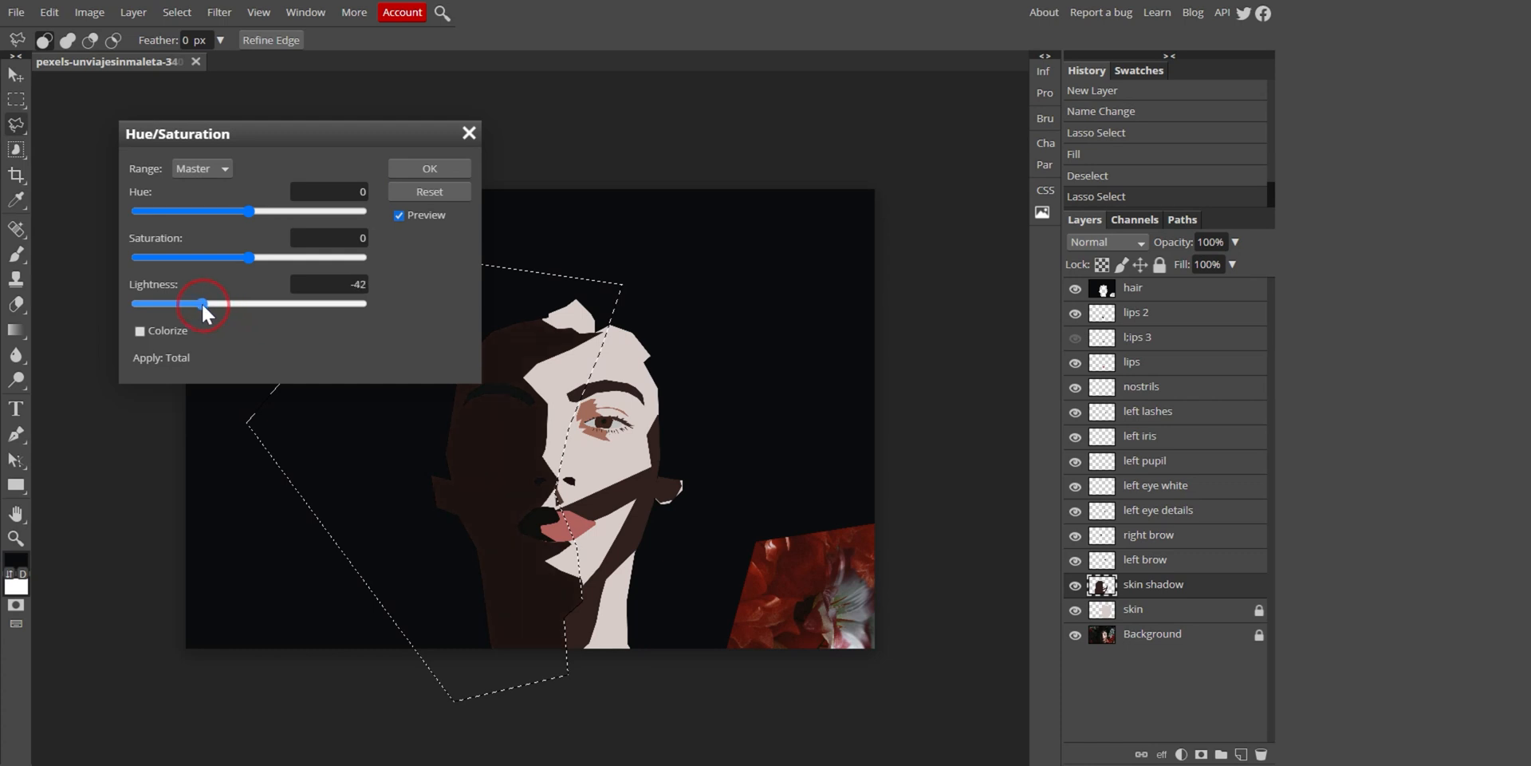
pyautogui.click(430, 168)
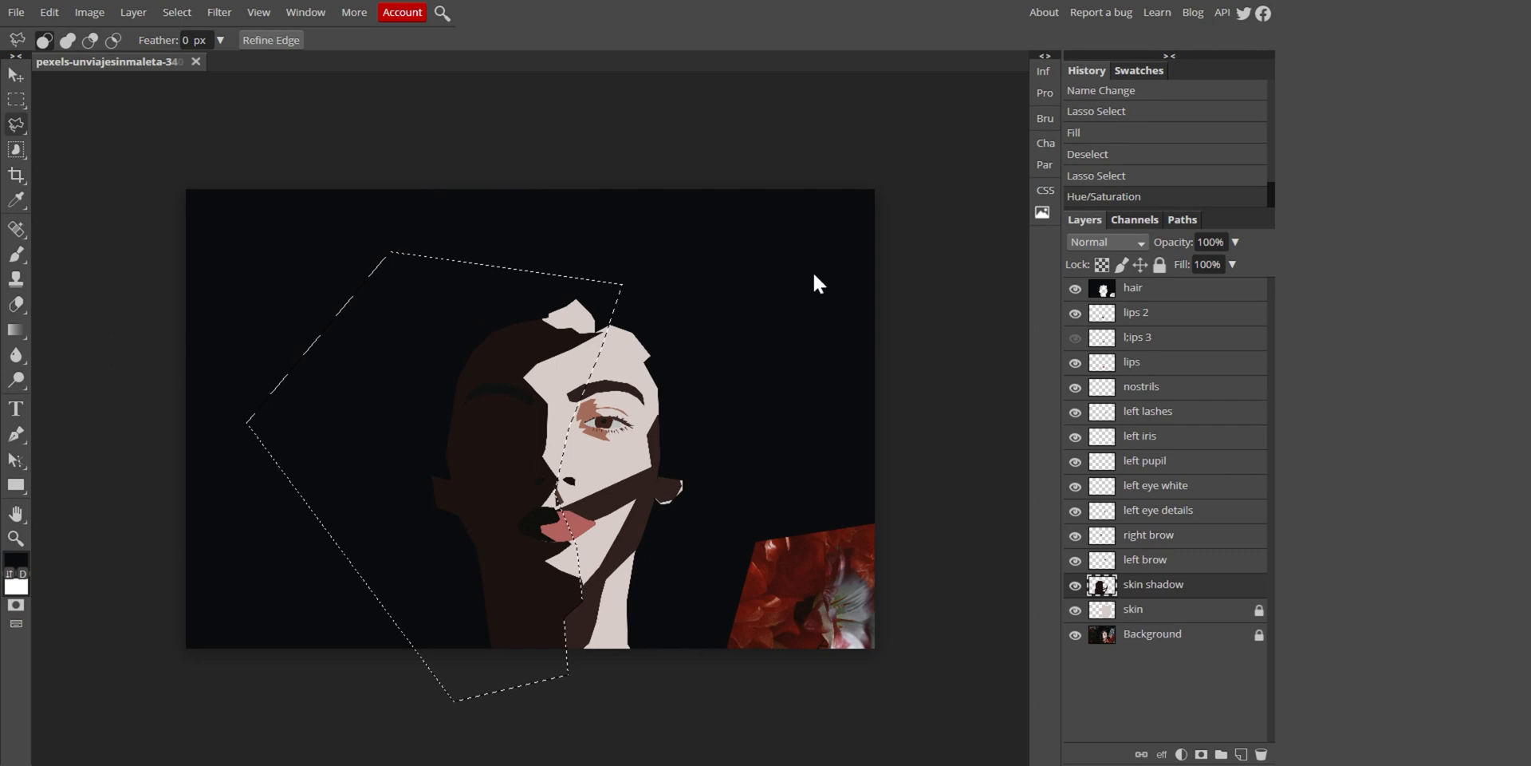
pyautogui.hotkey('ctrl', 'd')
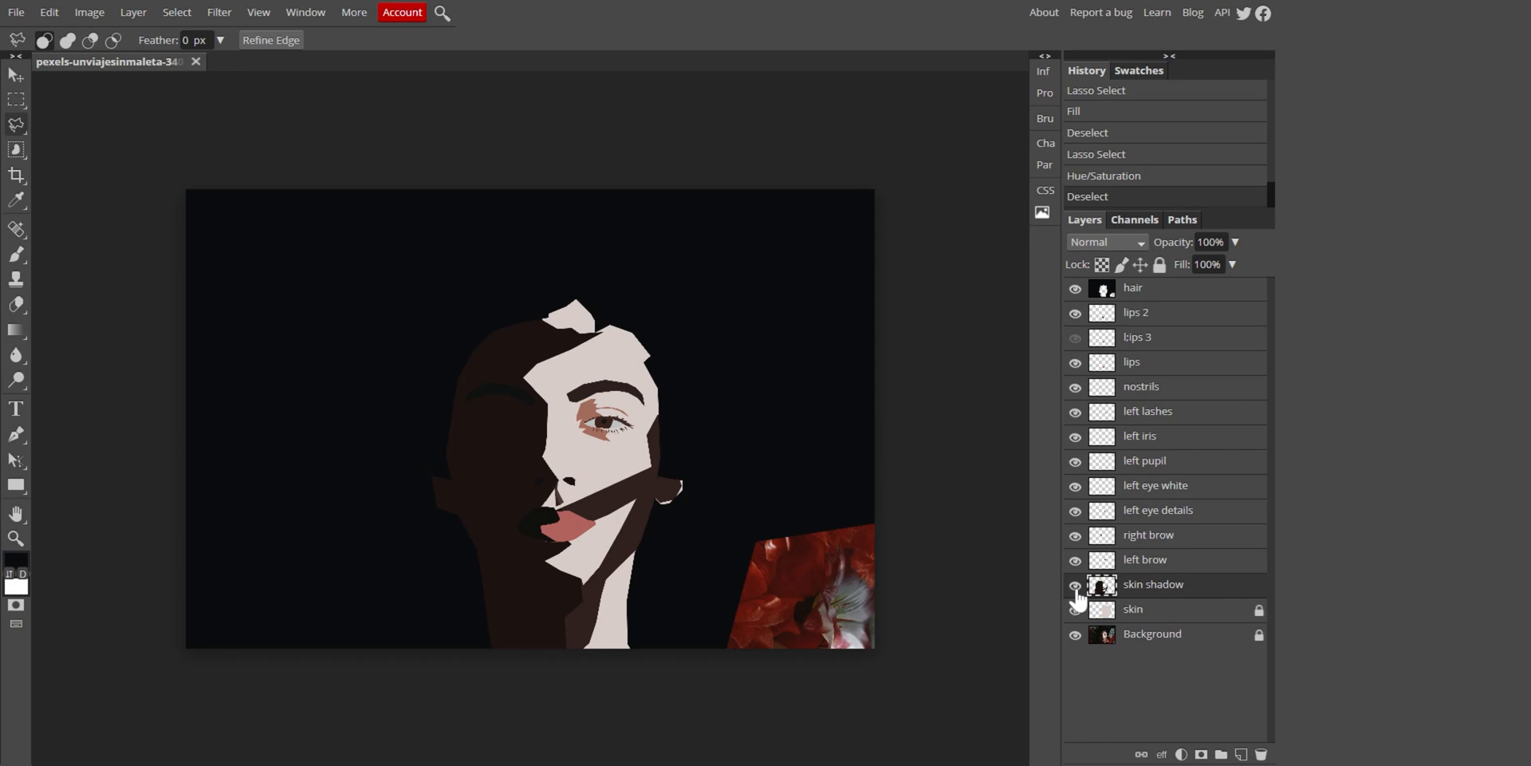
# On the hair layer, outline the uncovered patch of flowers in the image's lower corner, fill it with the same near-black, and deselect
pyautogui.click(1160, 289)
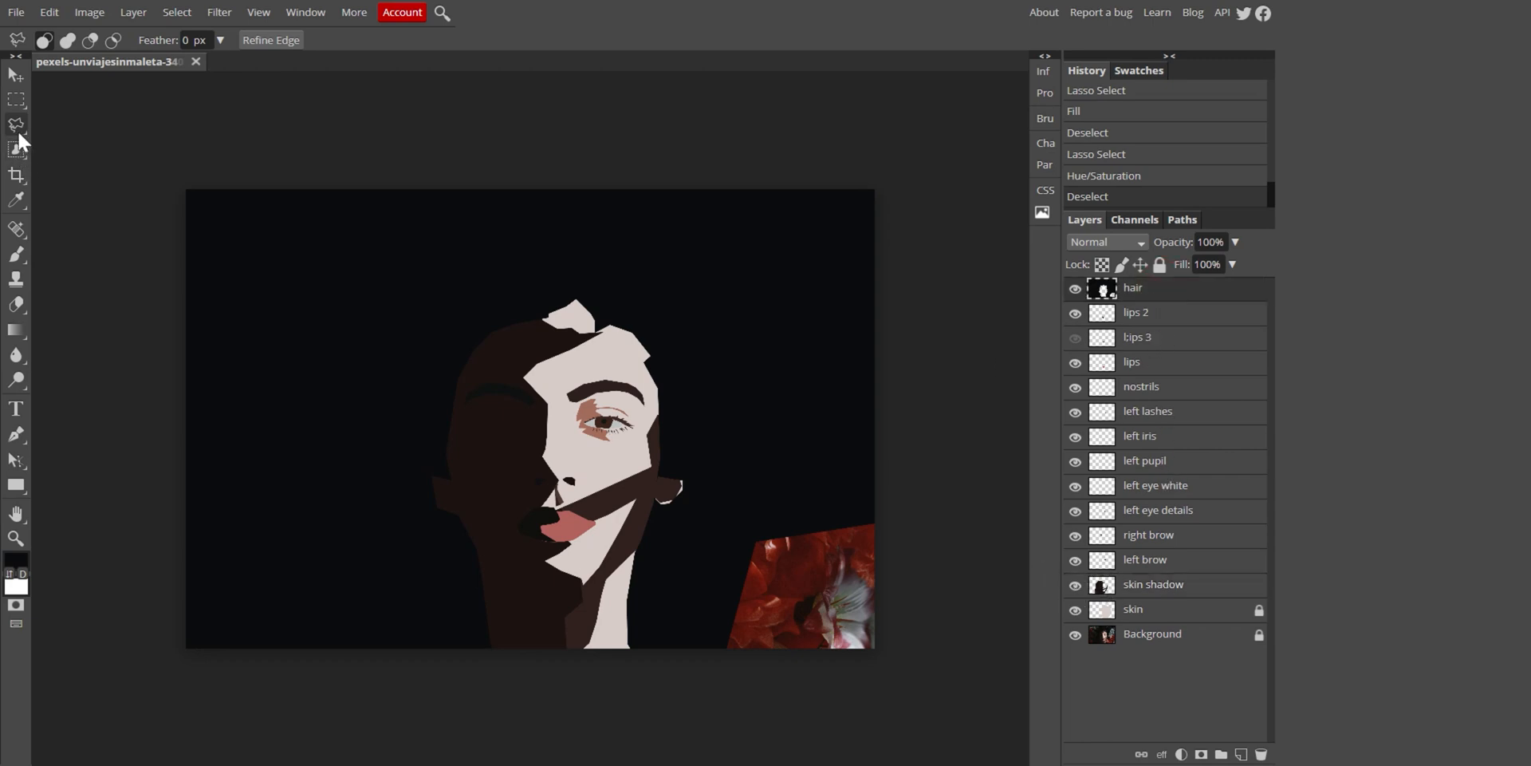
pyautogui.moveTo(933, 485)
pyautogui.mouseDown()
pyautogui.moveTo(795, 489)
pyautogui.moveTo(719, 548)
pyautogui.moveTo(701, 695)
pyautogui.moveTo(917, 722)
pyautogui.mouseUp()
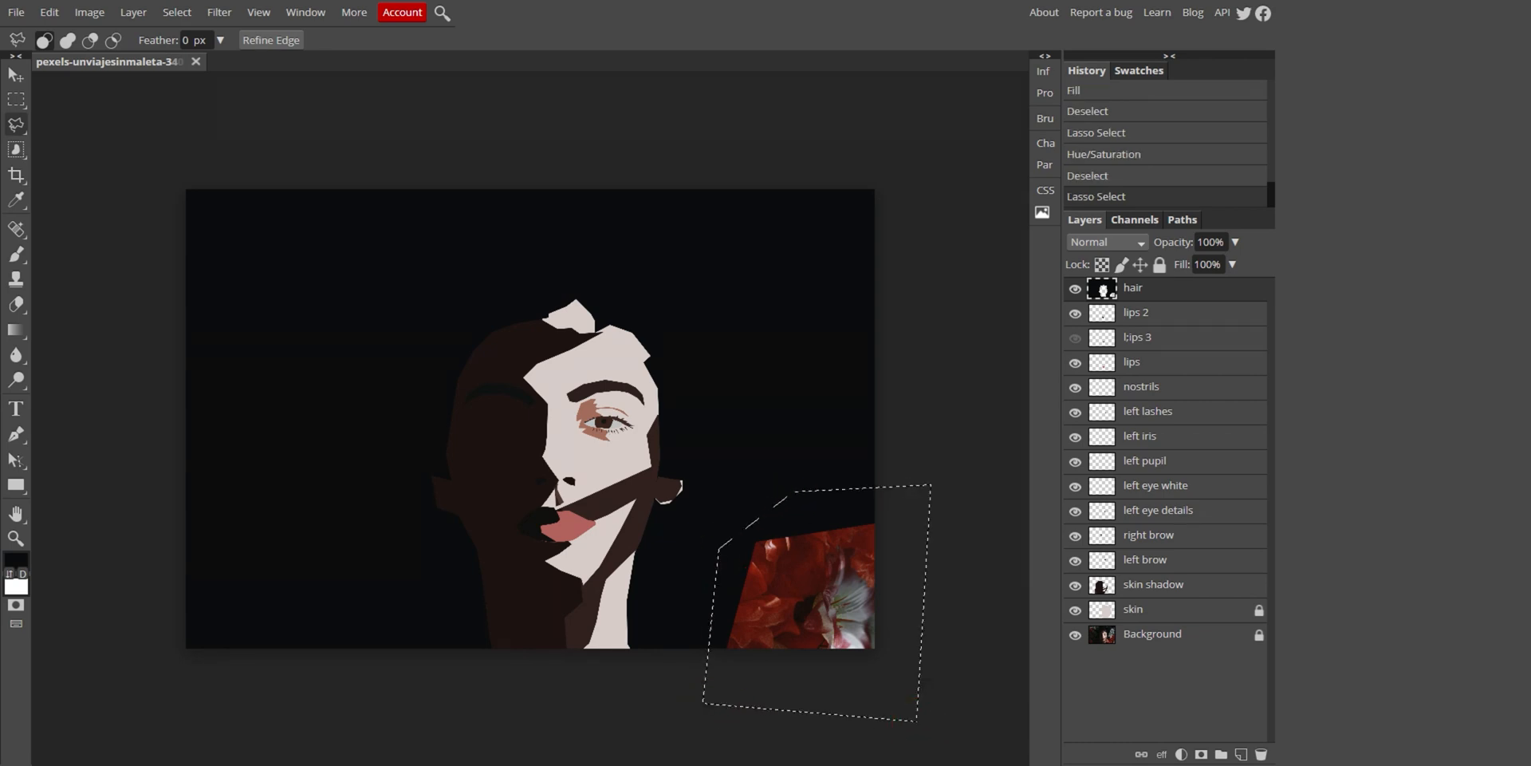
pyautogui.press('alt')
pyautogui.hotkey('alt', 'BackSpace')
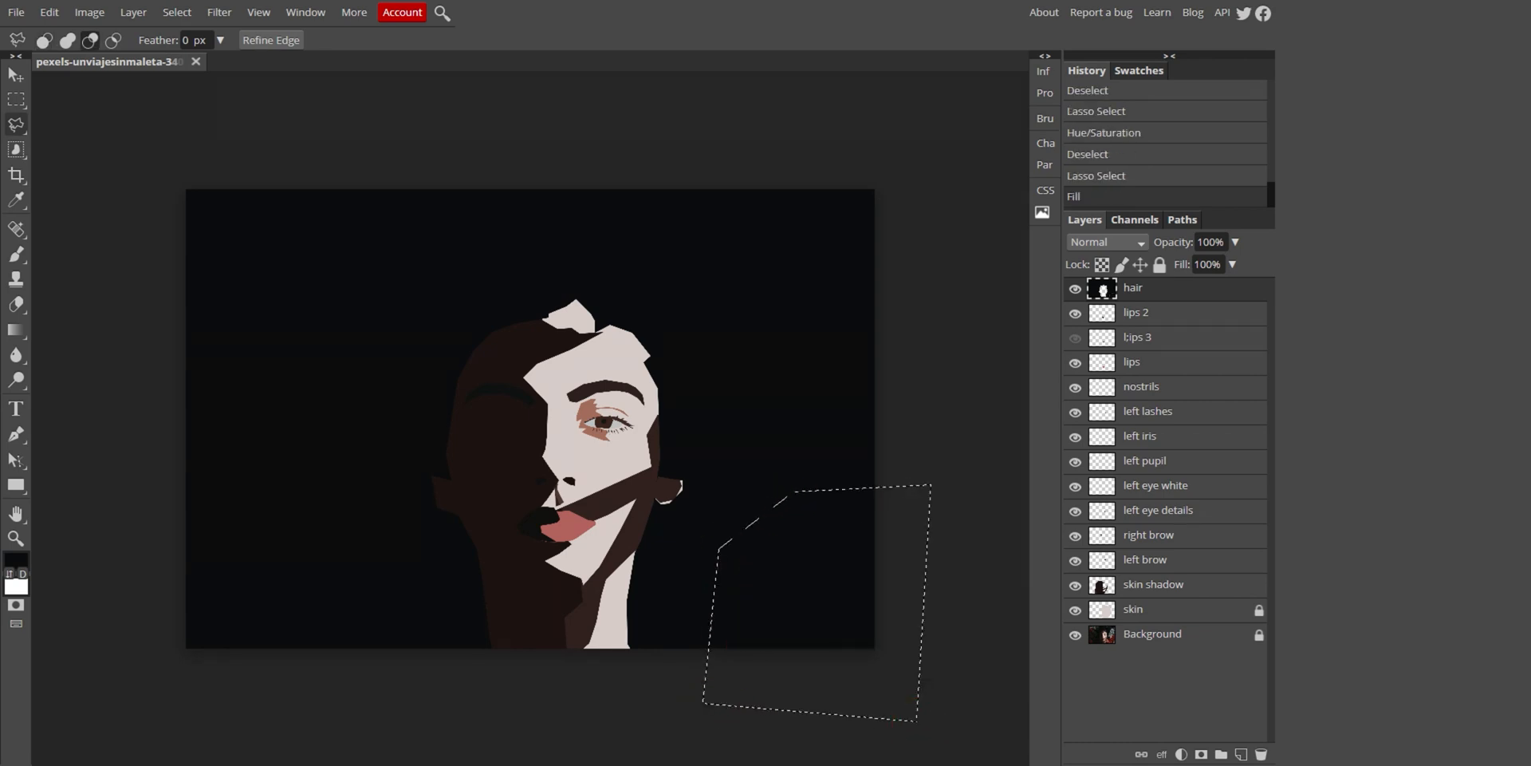
pyautogui.hotkey('ctrl', 'd')
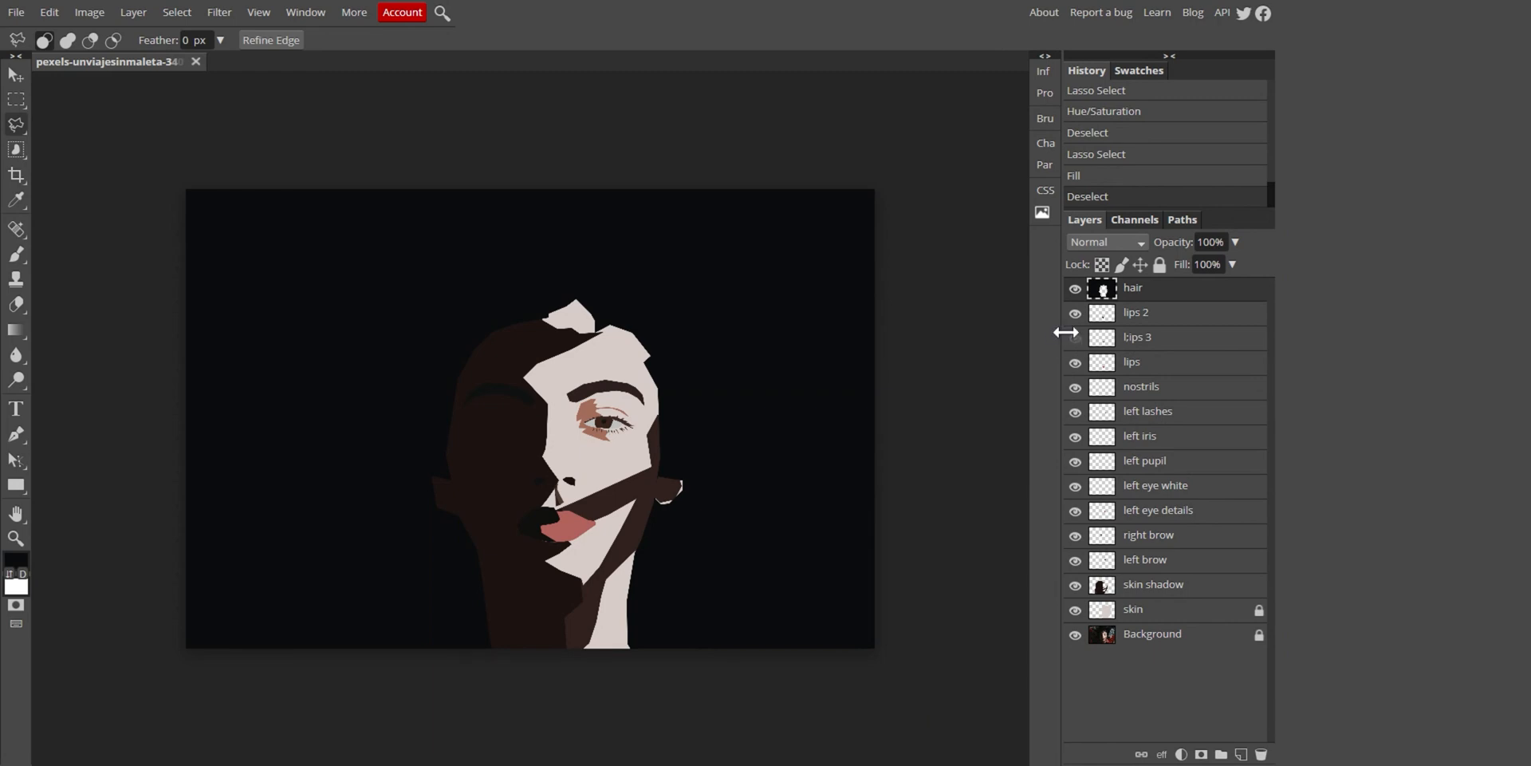
# Hide all illustration layers so only the original photo shows, and add a new layer above the hair layer
pyautogui.click(1075, 290)
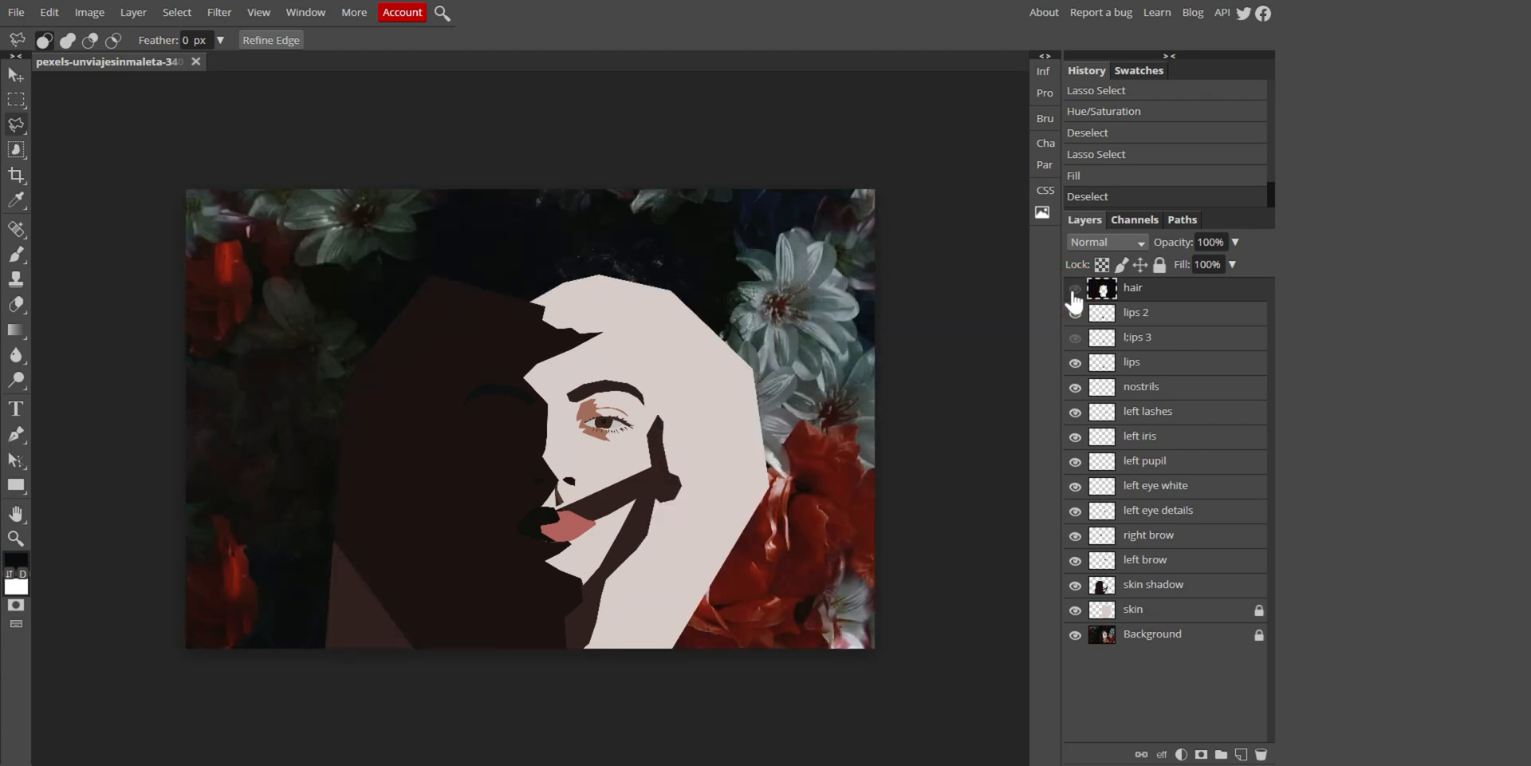
pyautogui.moveTo(1075, 314); pyautogui.dragTo(1067, 532)
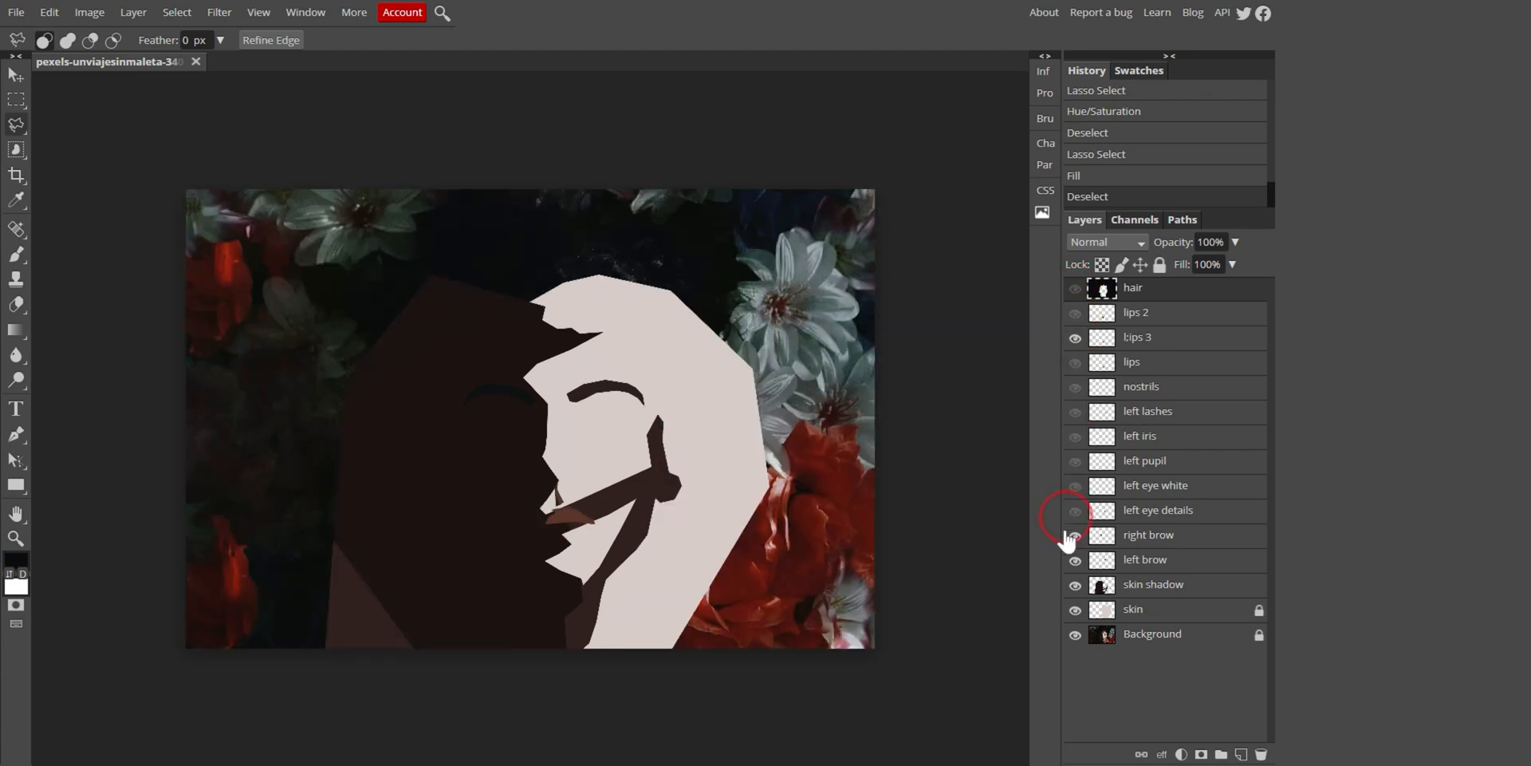
pyautogui.click(1075, 535)
pyautogui.click(1075, 584)
pyautogui.click(1075, 610)
pyautogui.click(1075, 338)
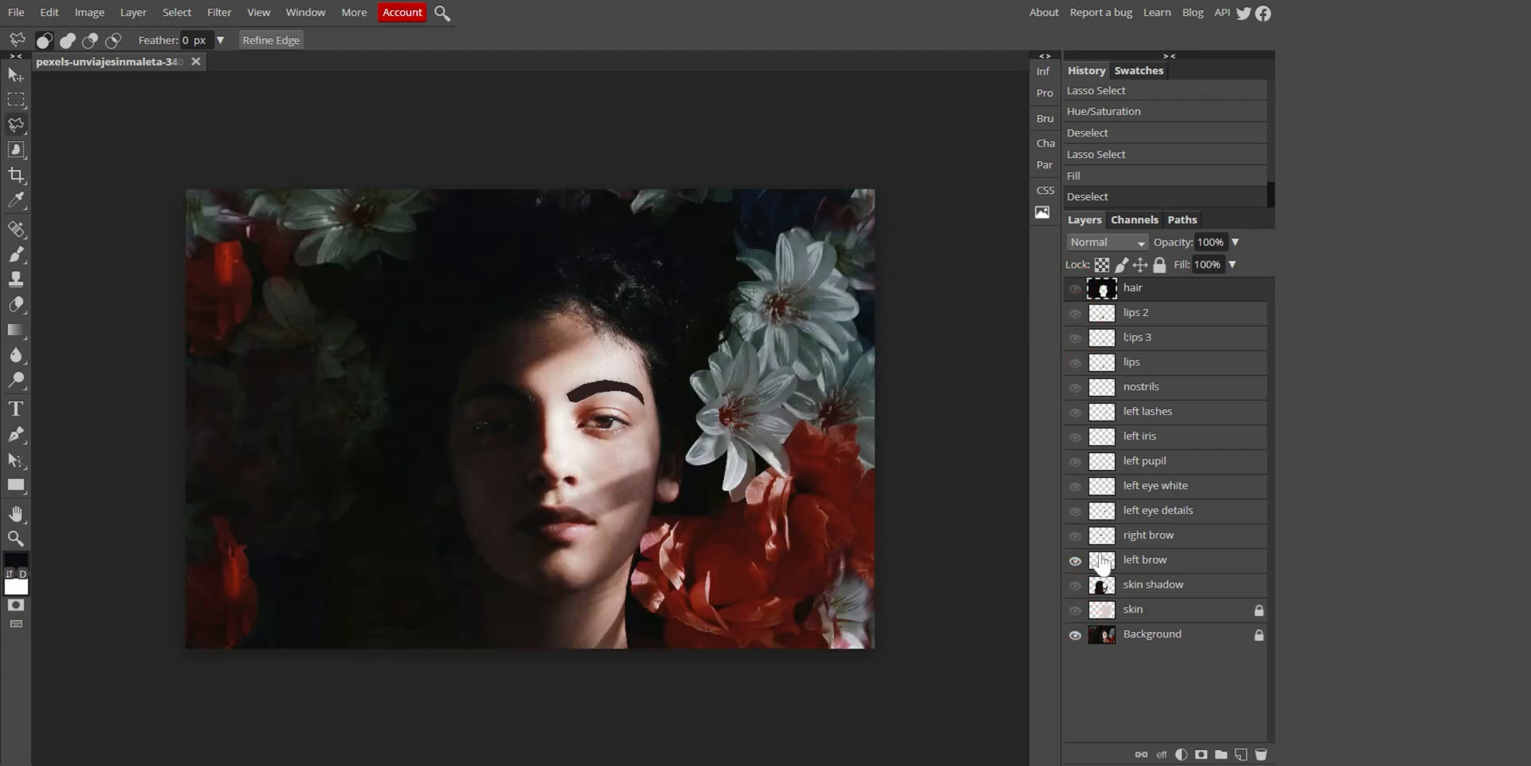
pyautogui.click(1075, 561)
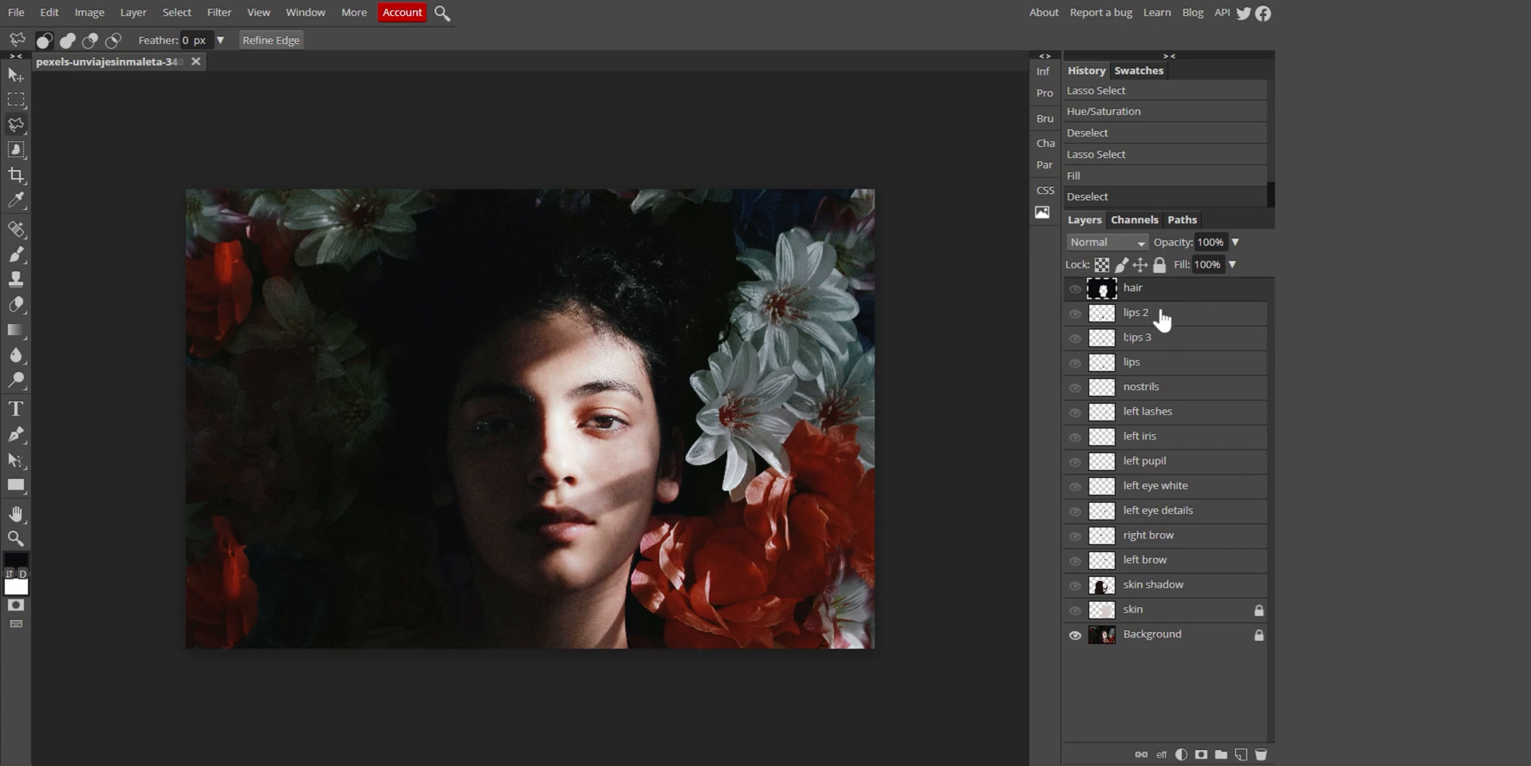
pyautogui.click(1241, 754)
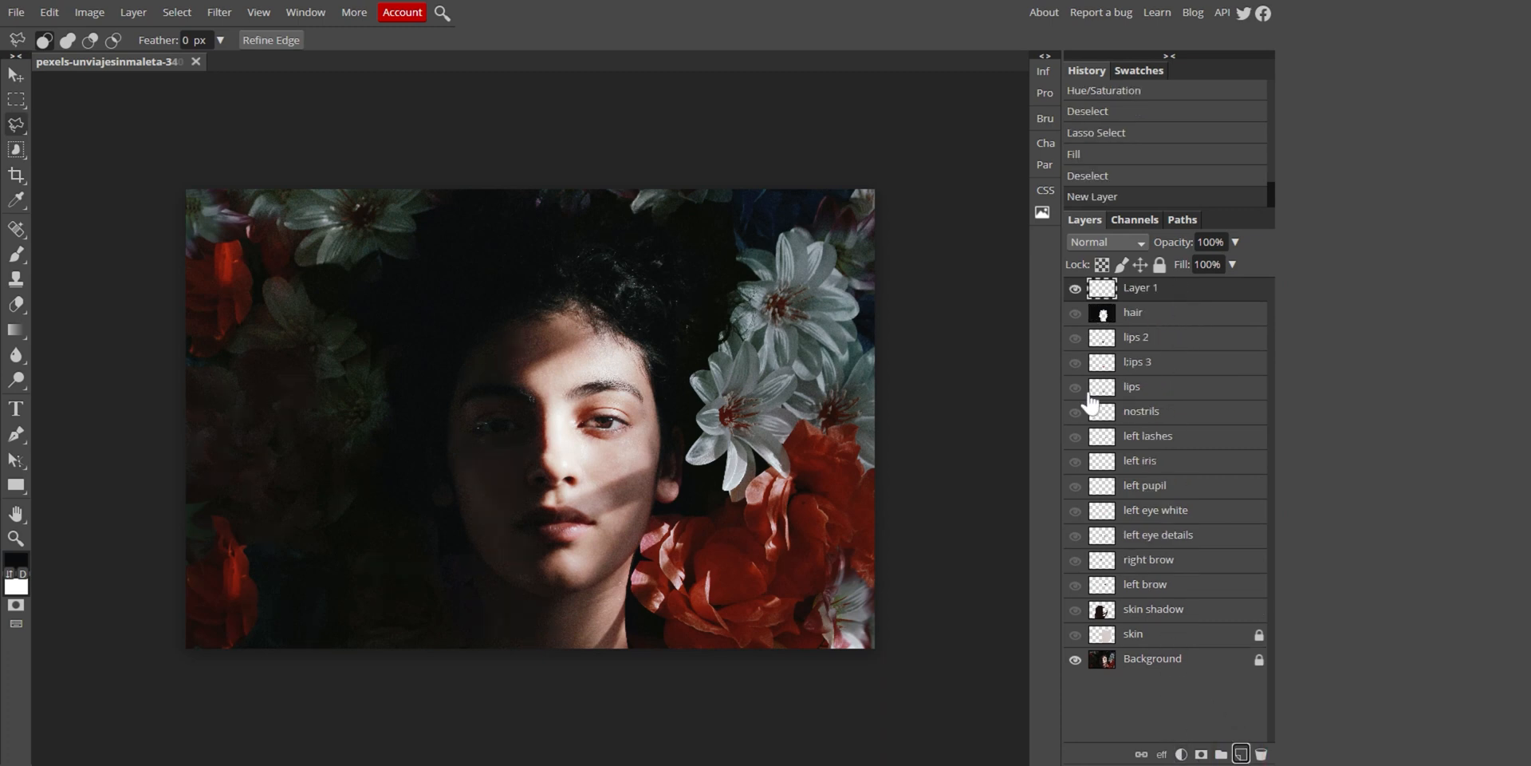
# Rename the new layer above the hair layer as "white flowers"
pyautogui.doubleClick(1144, 288)
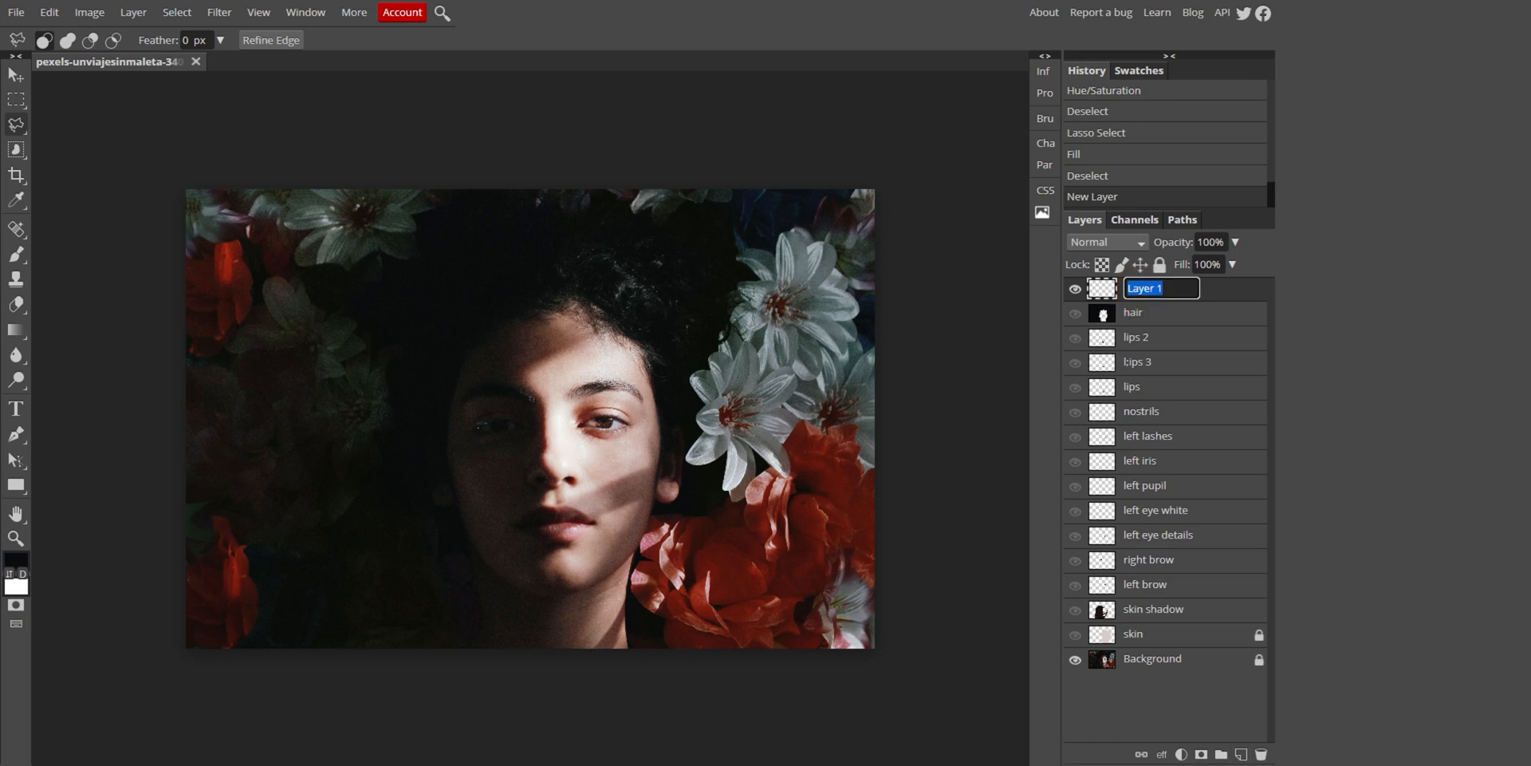
pyautogui.write('flowers')
pyautogui.press('Home')
pyautogui.write('white')
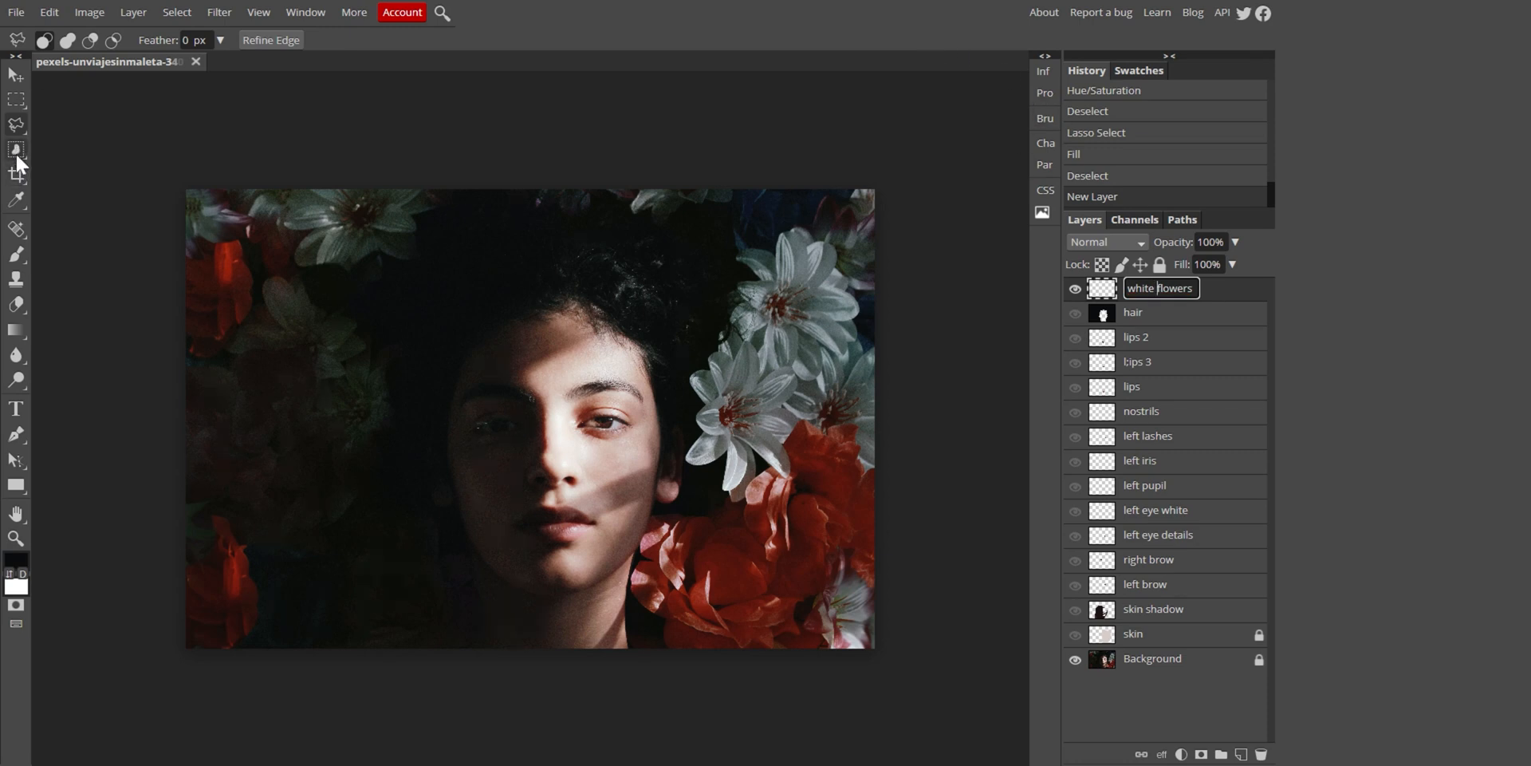
# Outline the pale flower at the photo's upper edge above the hair with the Polygonal Lasso and fill it with its sampled grey
pyautogui.click(16, 129)
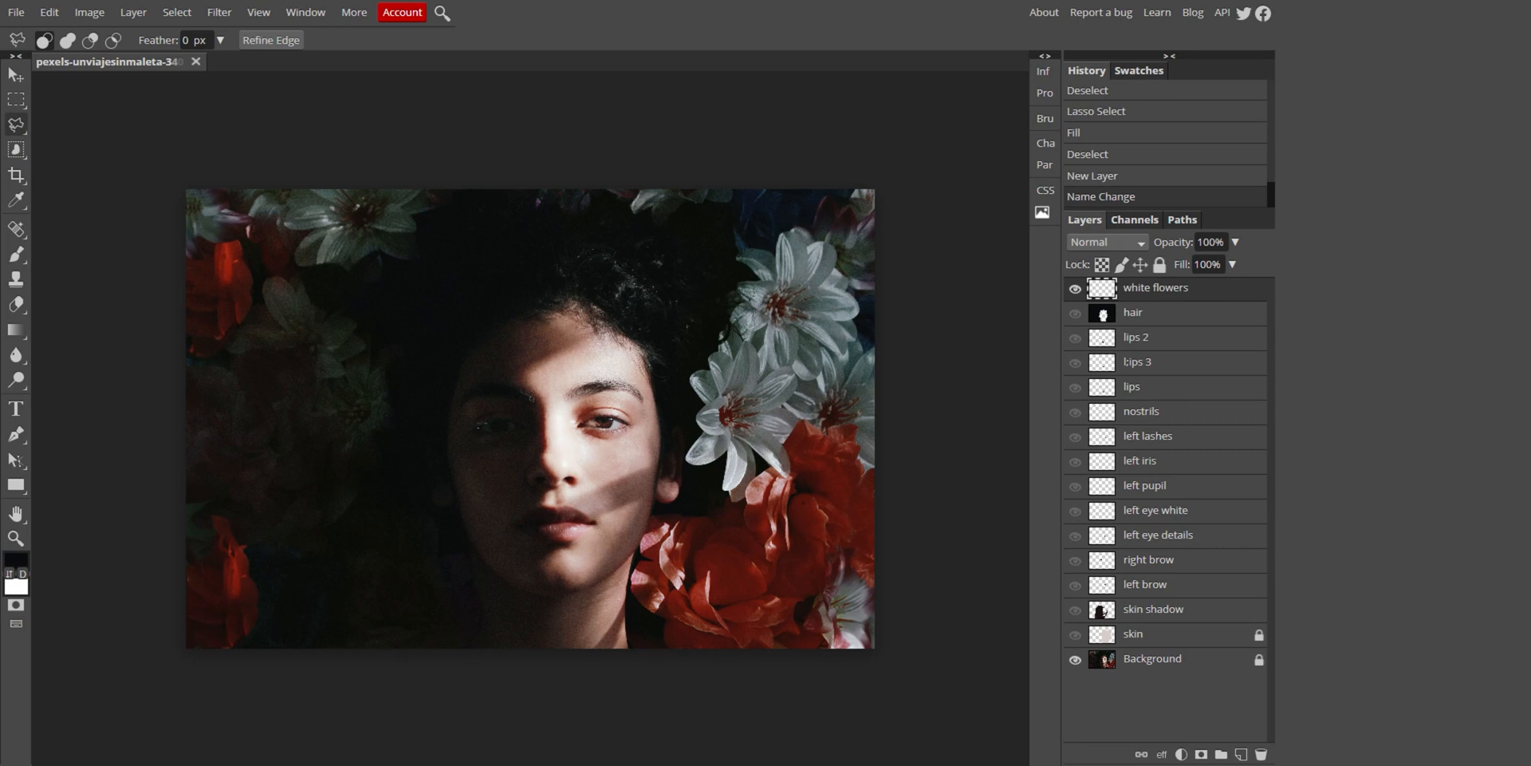
pyautogui.click(604, 186)
pyautogui.click(633, 200)
pyautogui.click(636, 221)
pyautogui.click(670, 216)
pyautogui.click(707, 224)
pyautogui.click(736, 193)
pyautogui.doubleClick(734, 171)
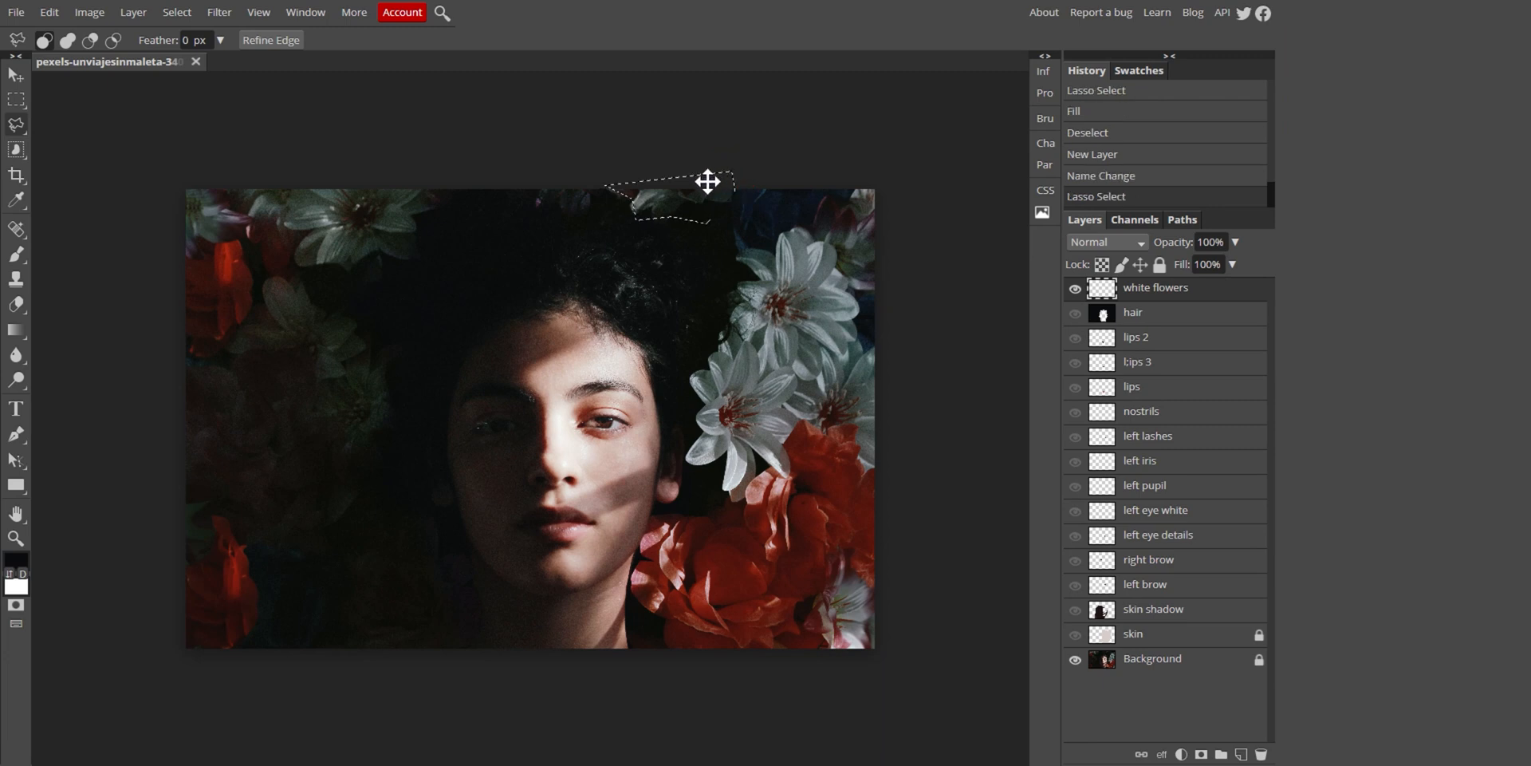
pyautogui.press('i')
pyautogui.click(651, 197)
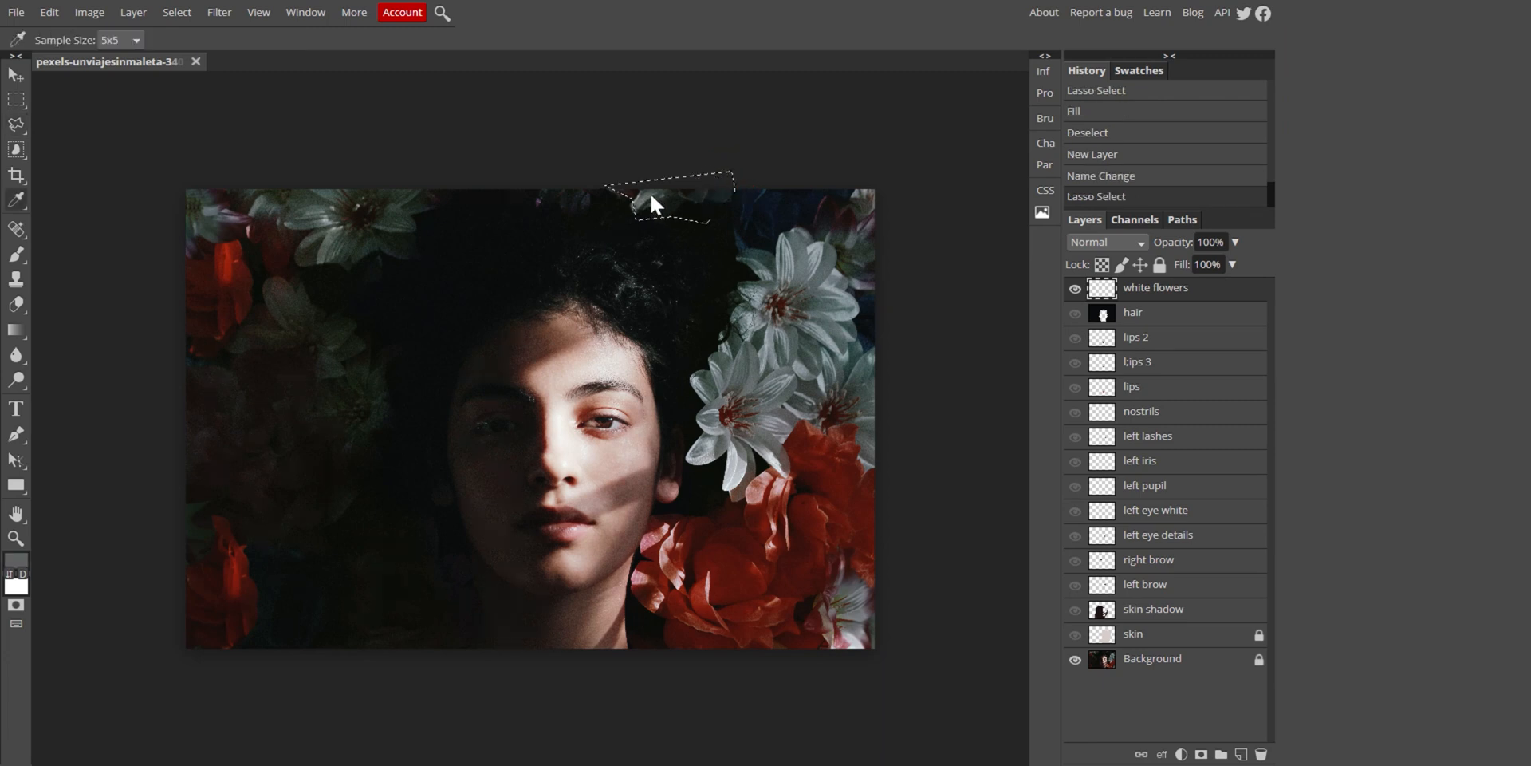
pyautogui.hotkey('alt', 'BackSpace')
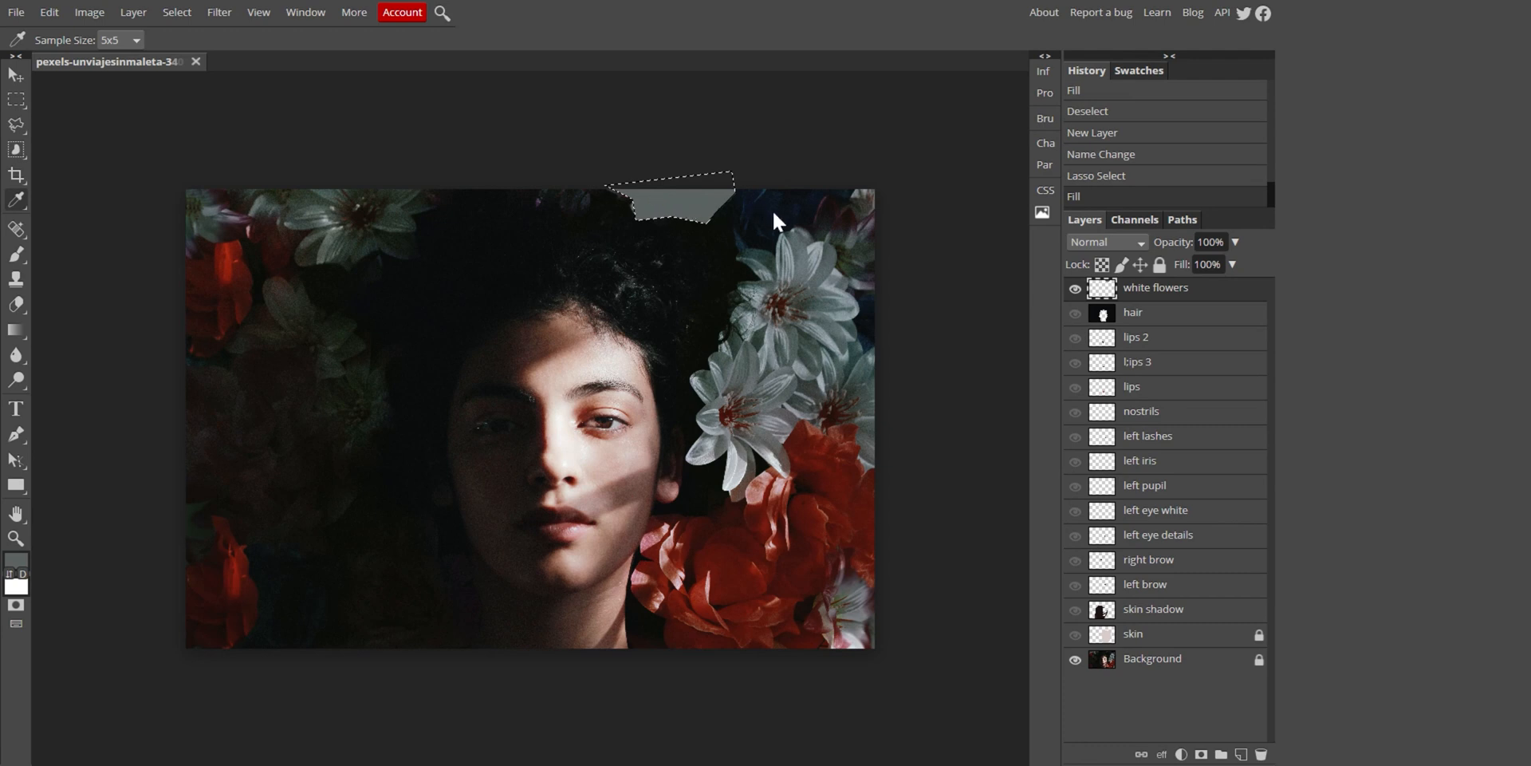
# Outline the white flowers along the photo's right side, following the hair and red petals, and fill them with a sampled light blue-grey
pyautogui.click(734, 247)
pyautogui.press('l')
pyautogui.moveTo(735, 232); pyautogui.dragTo(735, 254)
pyautogui.click(733, 263)
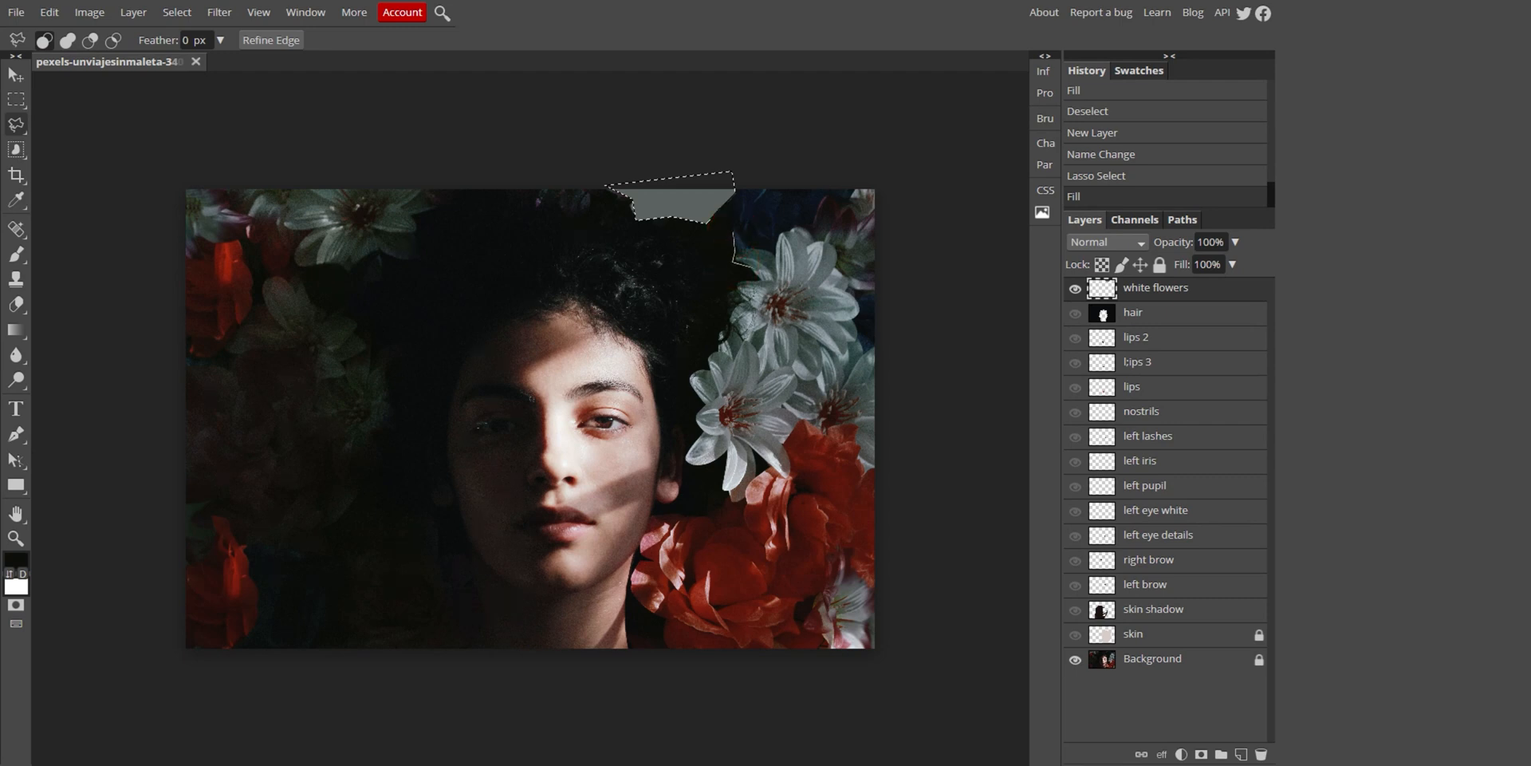
pyautogui.moveTo(745, 281)
pyautogui.mouseDown()
pyautogui.moveTo(694, 399)
pyautogui.moveTo(718, 464)
pyautogui.moveTo(846, 421)
pyautogui.mouseUp()
pyautogui.click(805, 630)
pyautogui.click(956, 513)
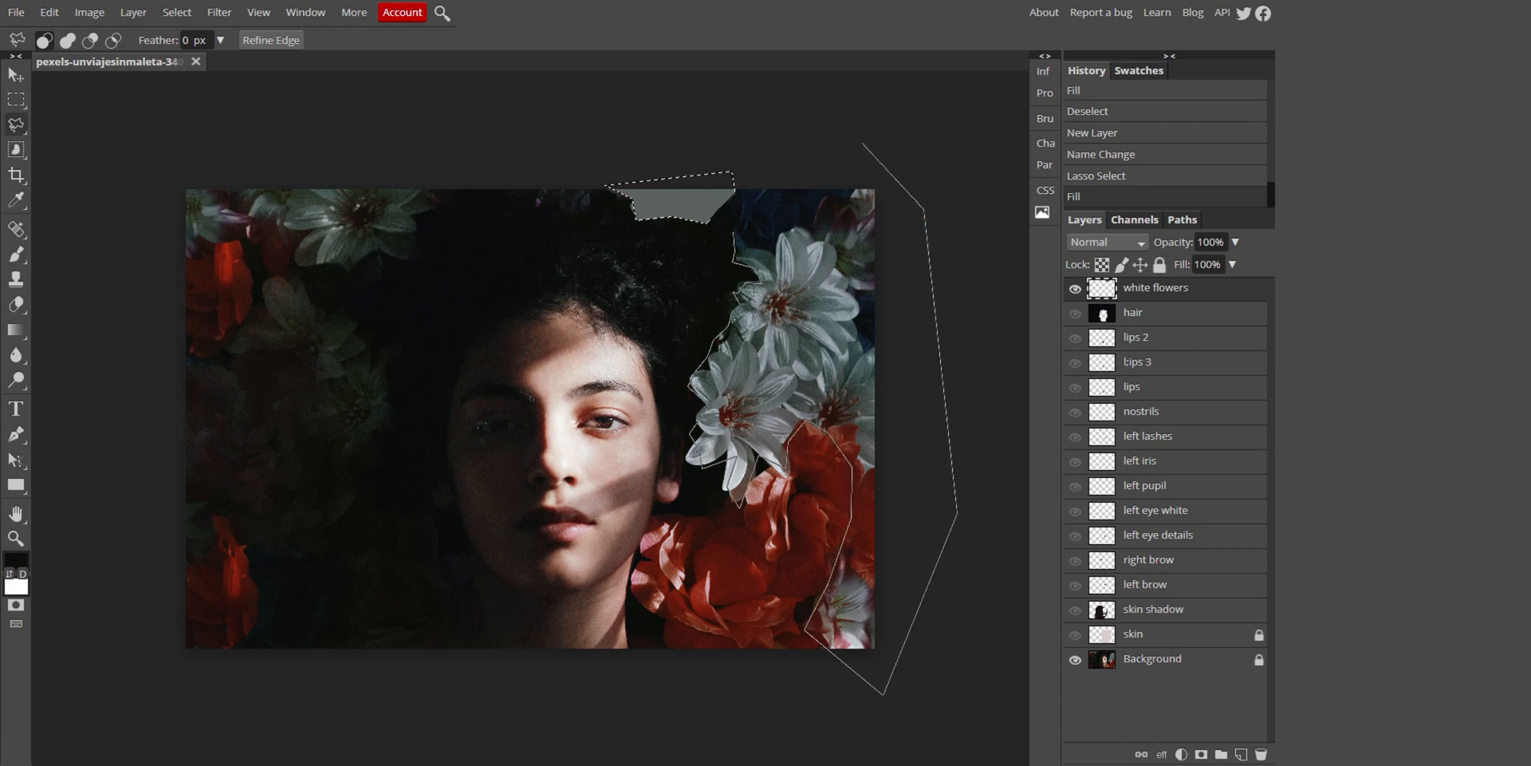
pyautogui.click(734, 232)
pyautogui.press('i')
pyautogui.click(785, 255)
pyautogui.hotkey('alt', 'BackSpace')
# Outline the pale flowers in the photo's upper-left corner and fill them with a sampled dark grey-green
pyautogui.press('l')
pyautogui.click(422, 176)
pyautogui.click(343, 278)
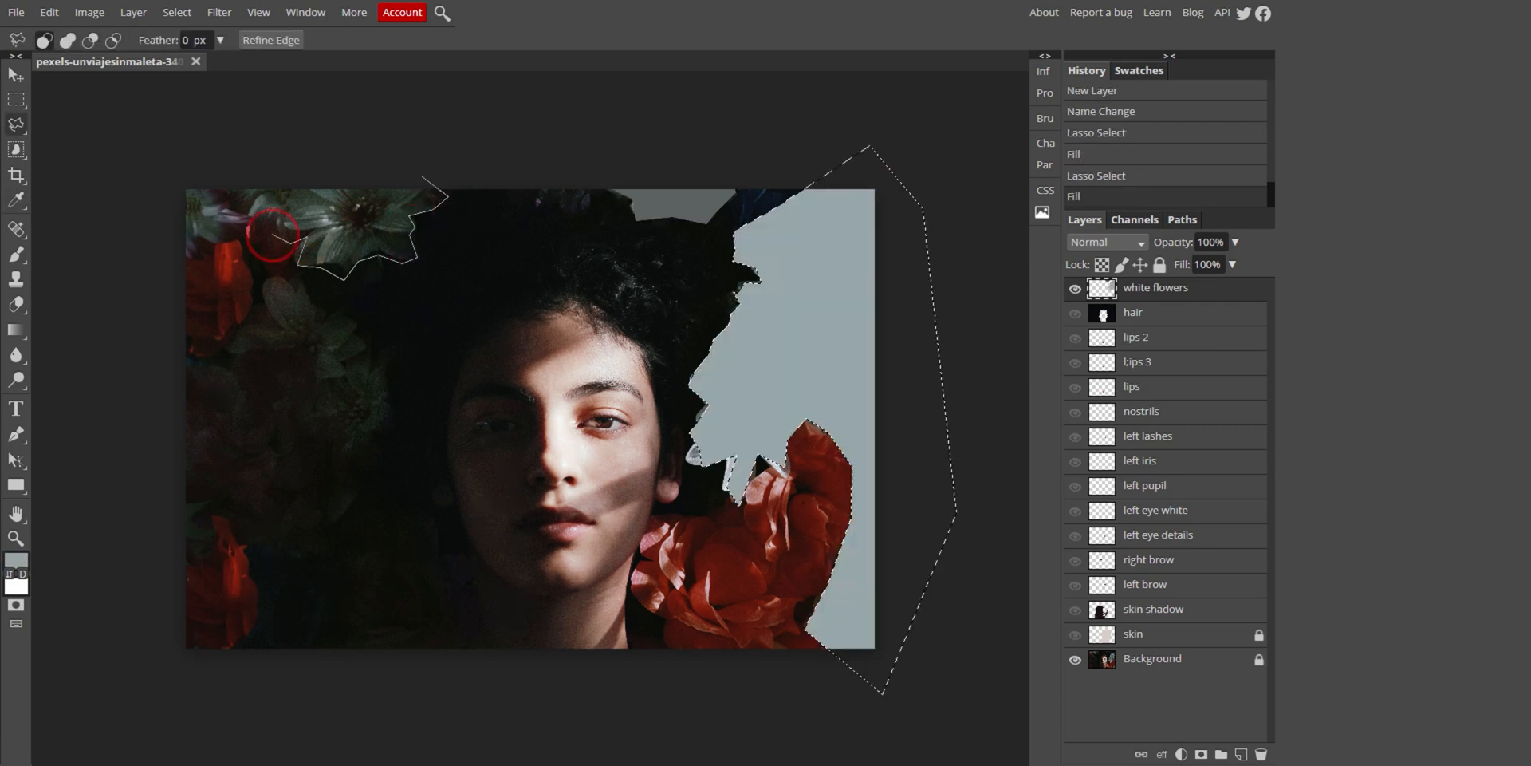
pyautogui.click(165, 266)
pyautogui.click(421, 176)
pyautogui.press('i')
pyautogui.click(319, 223)
pyautogui.hotkey('alt', 'BackSpace')
# Outline the dark foliage between the hair and the photo's left edge, fill it with its sampled near-black green, and deselect
pyautogui.press('l')
pyautogui.click(271, 276)
pyautogui.click(166, 361)
pyautogui.click(171, 562)
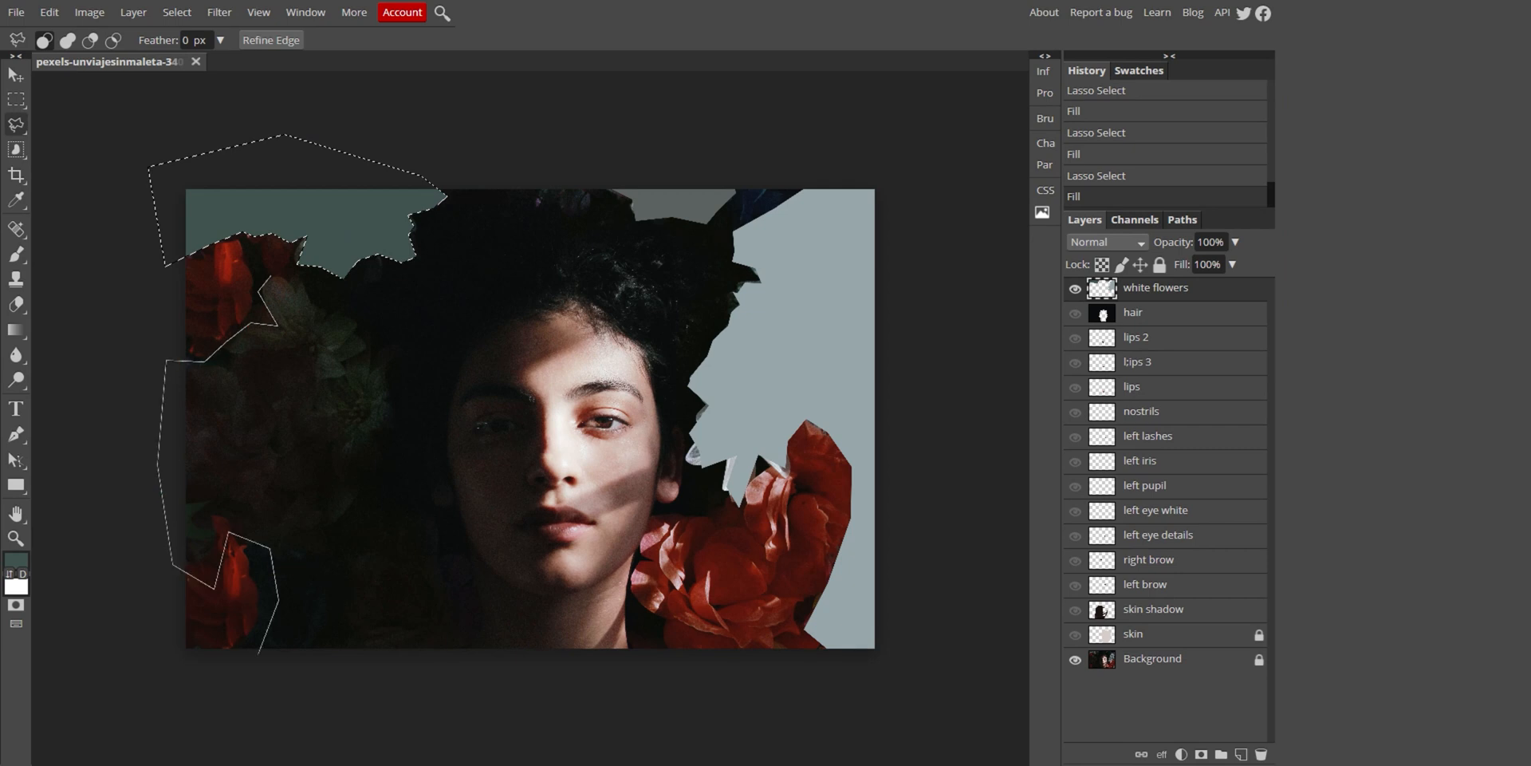
pyautogui.click(271, 678)
pyautogui.click(475, 650)
pyautogui.click(395, 415)
pyautogui.click(271, 275)
pyautogui.press('i')
pyautogui.click(335, 396)
pyautogui.hotkey('alt', 'BackSpace')
pyautogui.hotkey('shift', 'i')
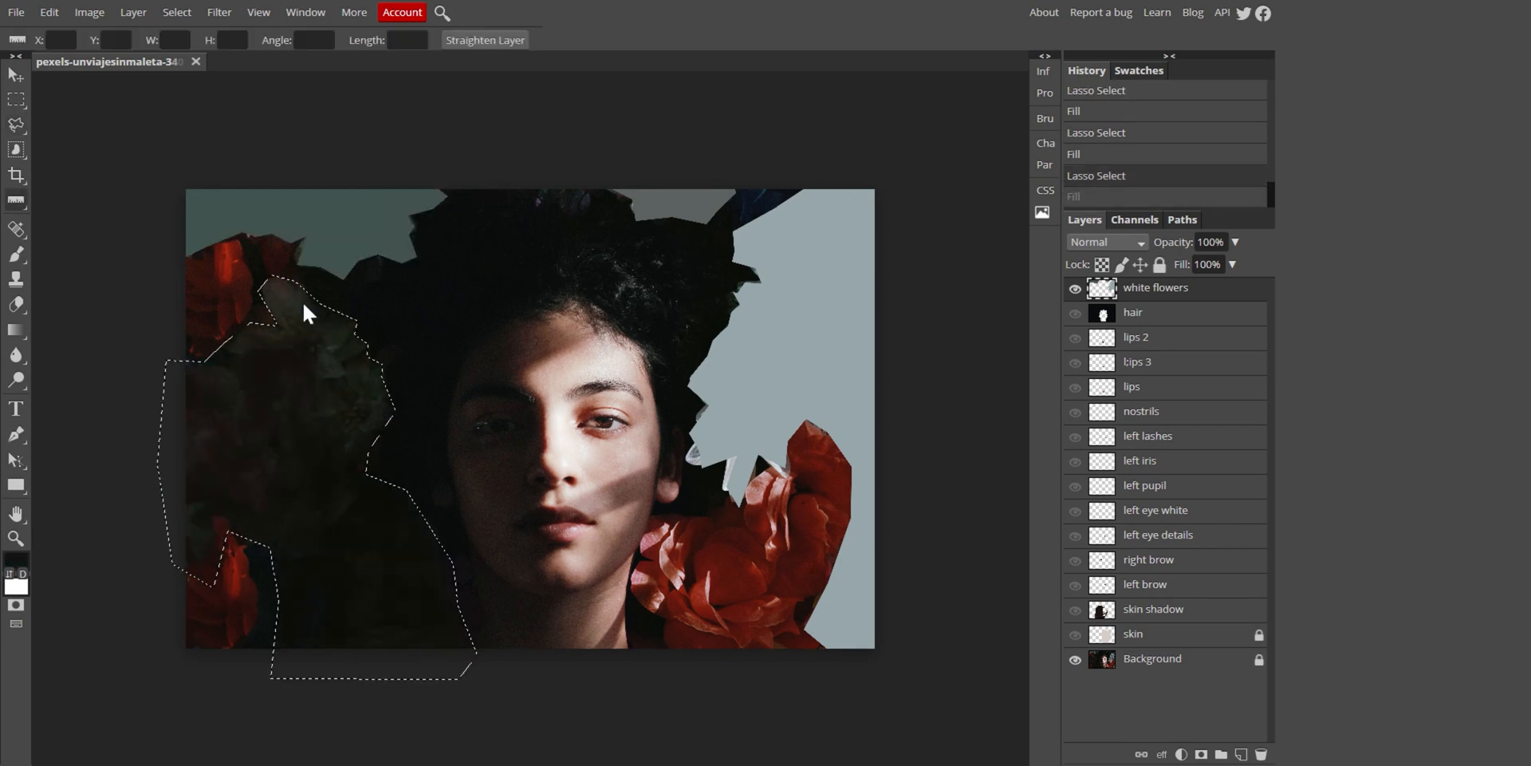
pyautogui.hotkey('ctrl', 'd')
# Add a new layer named "red flowers" and hide the white flowers layer
pyautogui.click(1241, 754)
pyautogui.doubleClick(1148, 287)
pyautogui.write('red flowers')
pyautogui.press('Return')
pyautogui.click(1076, 314)
# Outline the red flower in the photo's upper-left area and fill it with a dark red sampled from its petals
pyautogui.press('l')
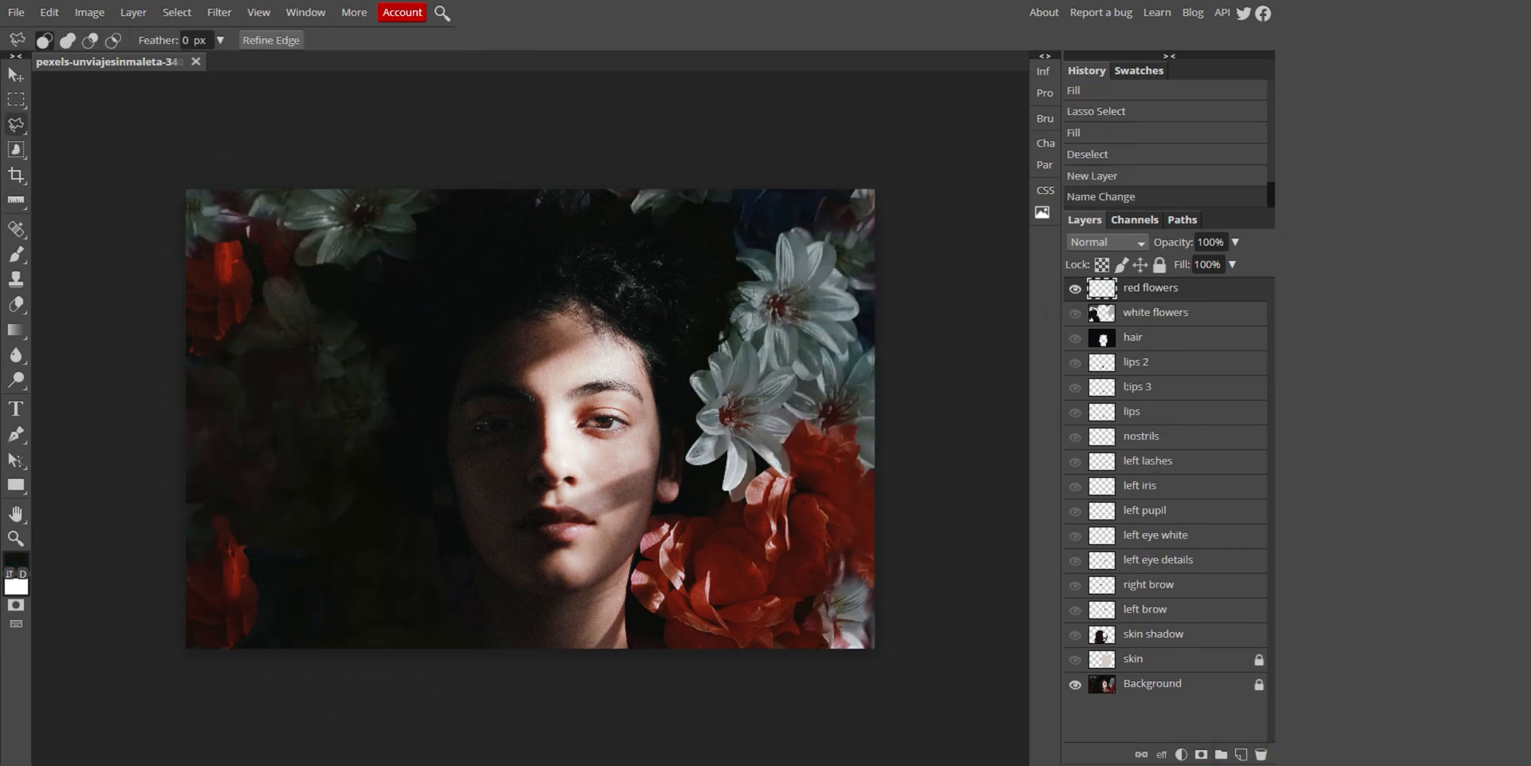
pyautogui.click(160, 345)
pyautogui.click(160, 345)
pyautogui.press('i')
pyautogui.click(234, 274)
pyautogui.hotkey('alt', 'BackSpace')
pyautogui.hotkey('ctrl', 'z')
pyautogui.press('i')
pyautogui.click(220, 267)
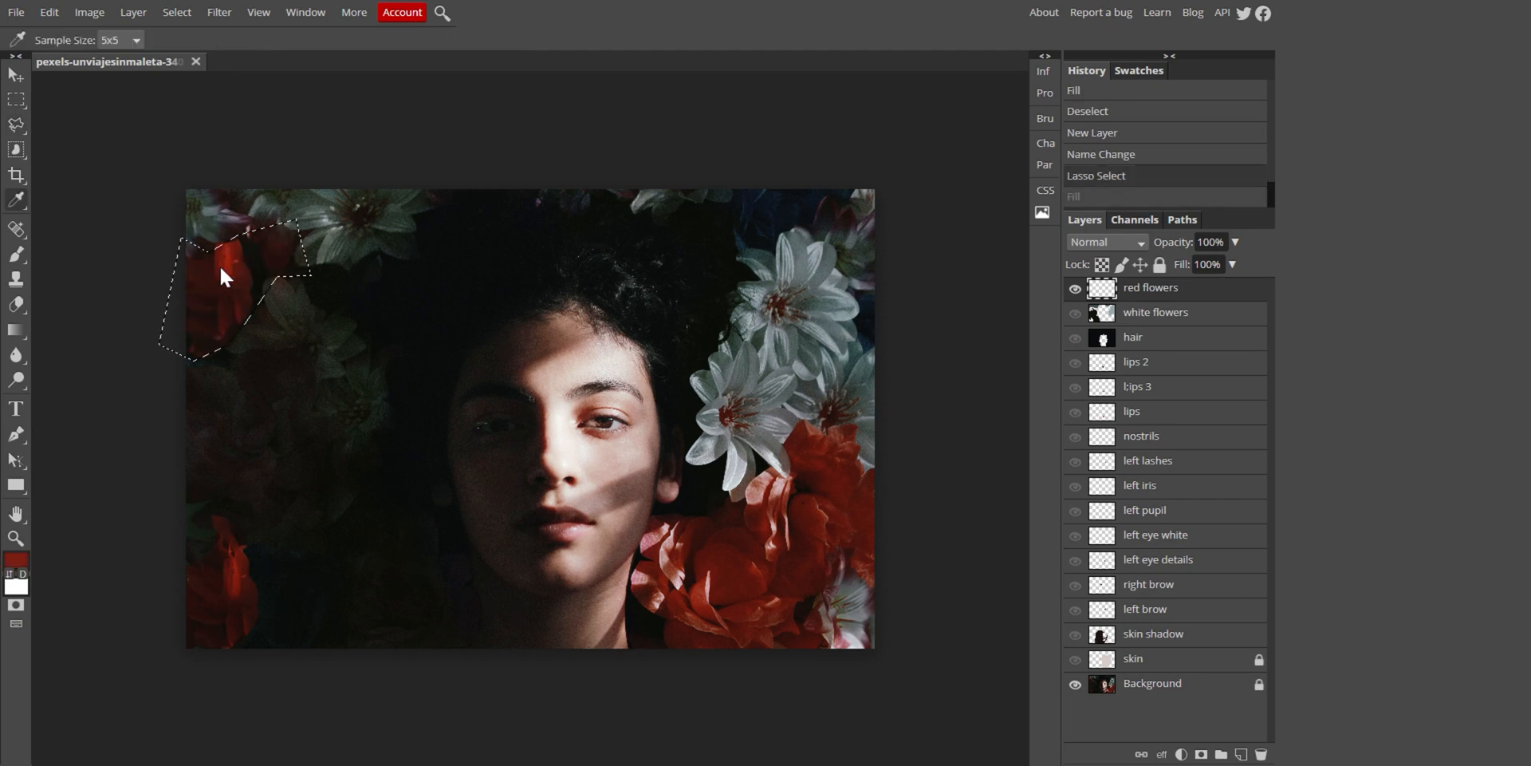
pyautogui.hotkey('alt', 'BackSpace')
# Outline the red flower in the photo's lower-left corner and fill it with the same dark red
pyautogui.press('l')
pyautogui.click(170, 557)
pyautogui.click(260, 595)
pyautogui.click(169, 557)
pyautogui.hotkey('alt', 'BackSpace')
# Outline the large red flowers beside the neck, fill them with the same red, deselect, and show all illustration layers again
pyautogui.click(745, 511)
pyautogui.click(652, 515)
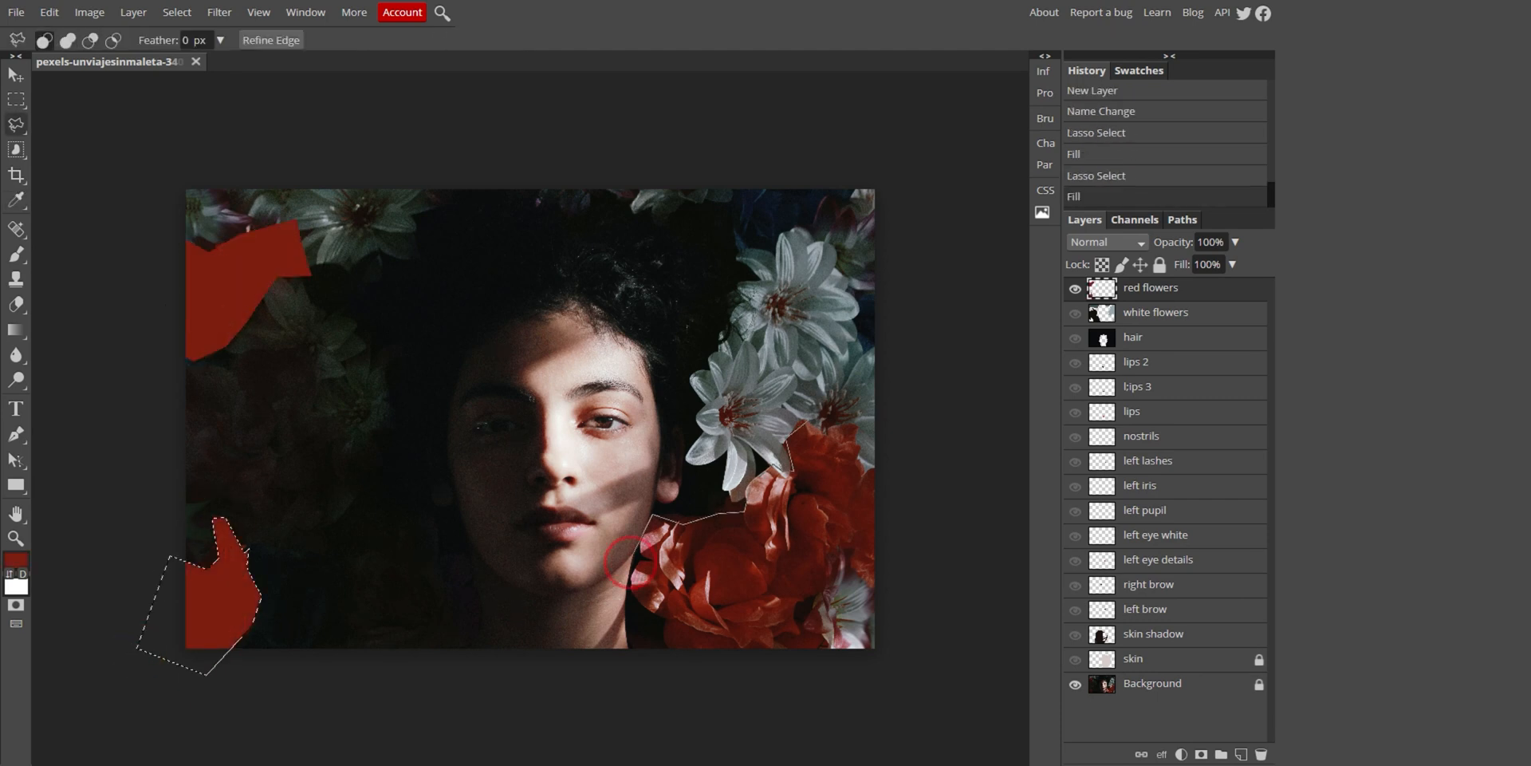
pyautogui.click(673, 651)
pyautogui.click(854, 671)
pyautogui.click(847, 554)
pyautogui.click(886, 458)
pyautogui.click(809, 421)
pyautogui.hotkey('alt', 'BackSpace')
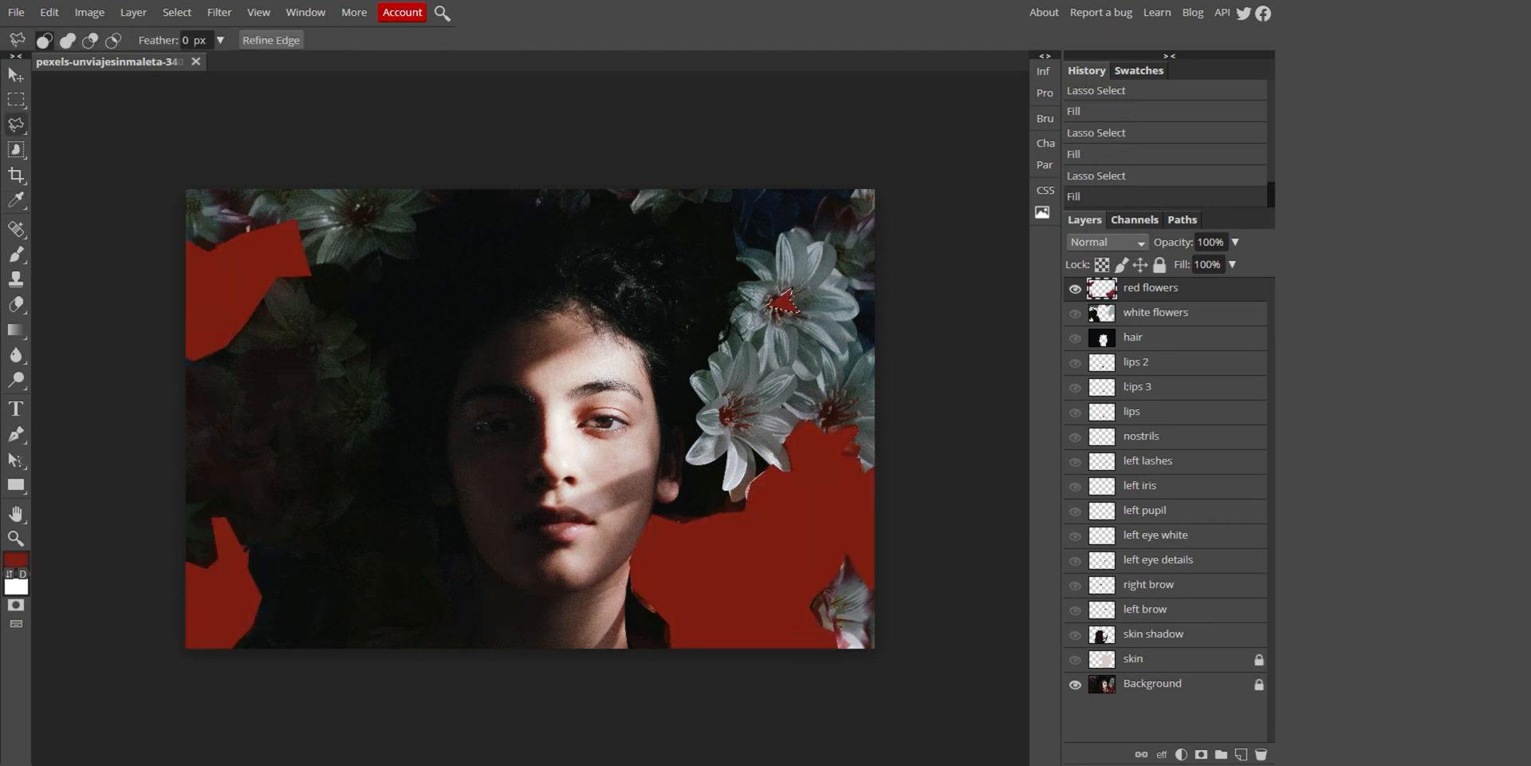
pyautogui.hotkey('ctrl', 'd')
pyautogui.moveTo(1075, 313); pyautogui.dragTo(1075, 659)
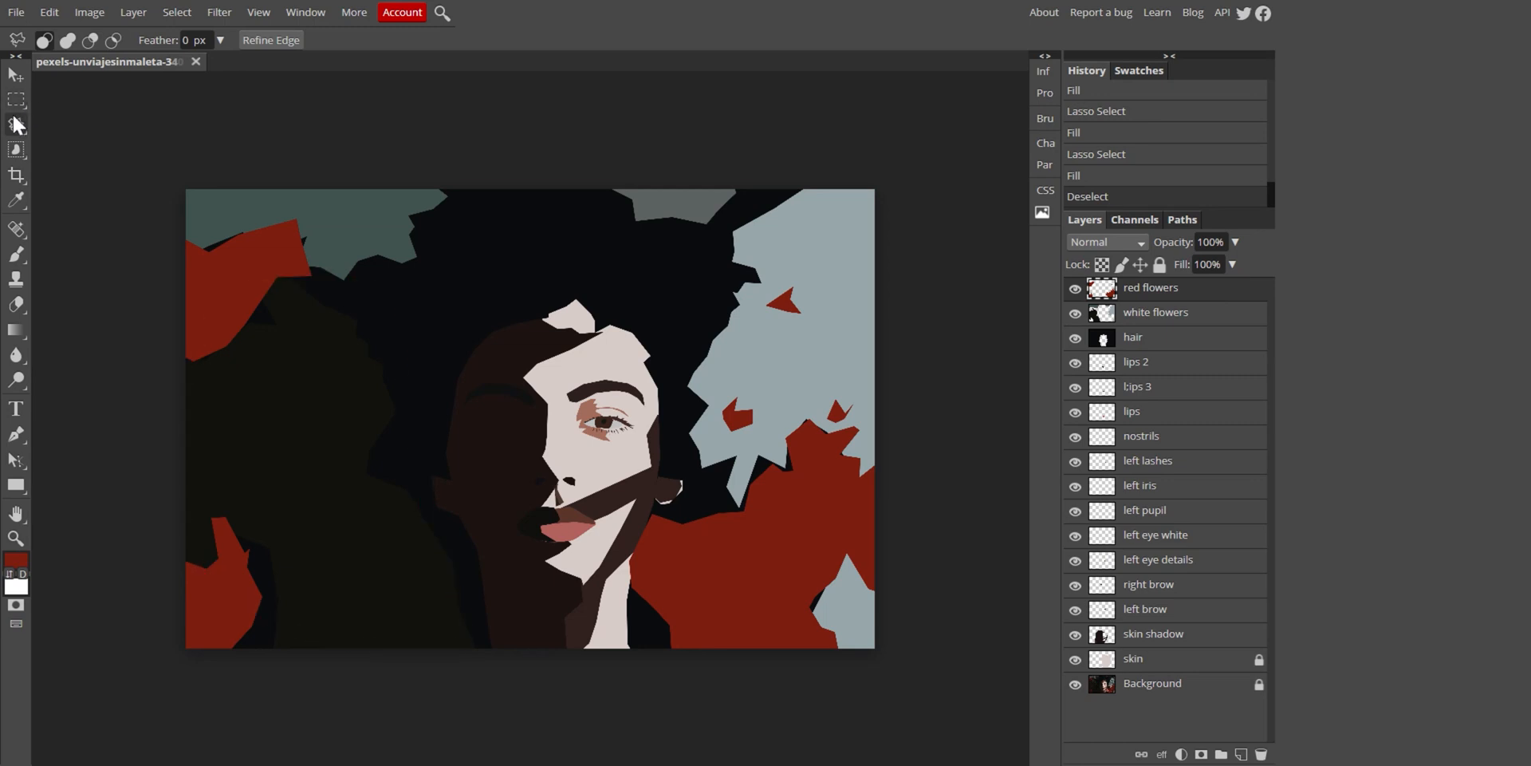
# Quick-select the dark foliage shape on the white flowers layer, raise its Lightness to a medium grey with Hue/Saturation, and deselect
pyautogui.click(15, 155)
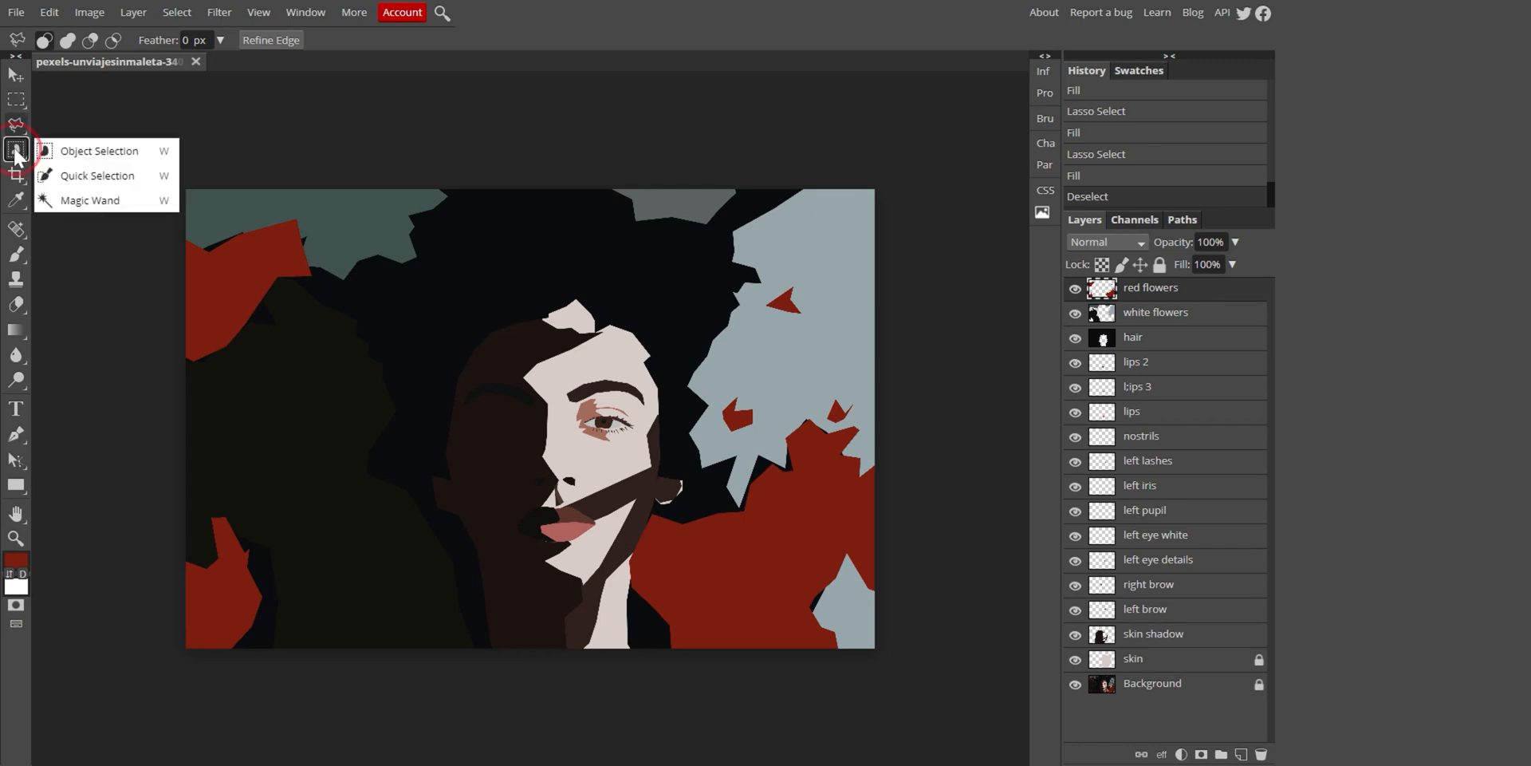
pyautogui.click(77, 181)
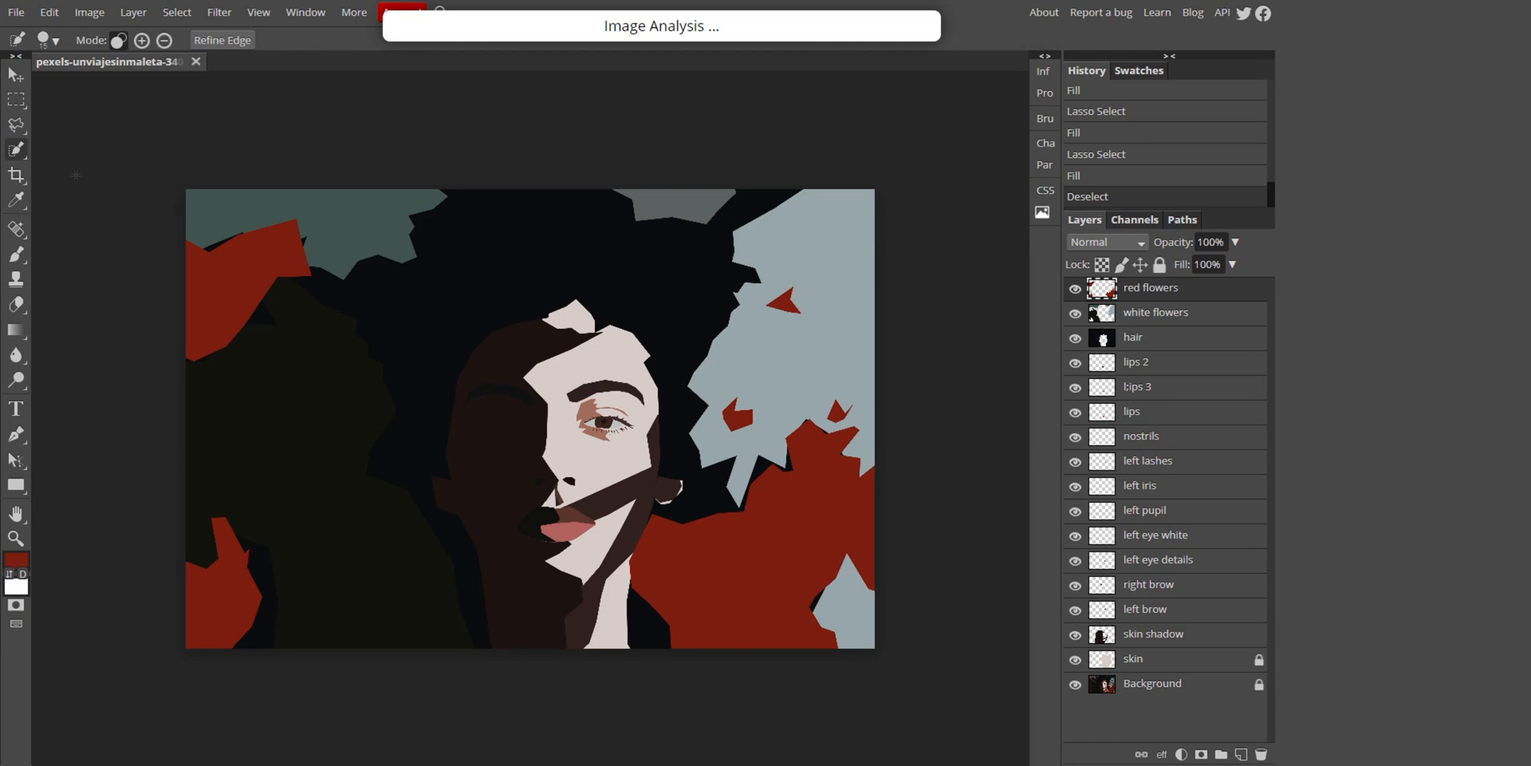
pyautogui.click(1200, 313)
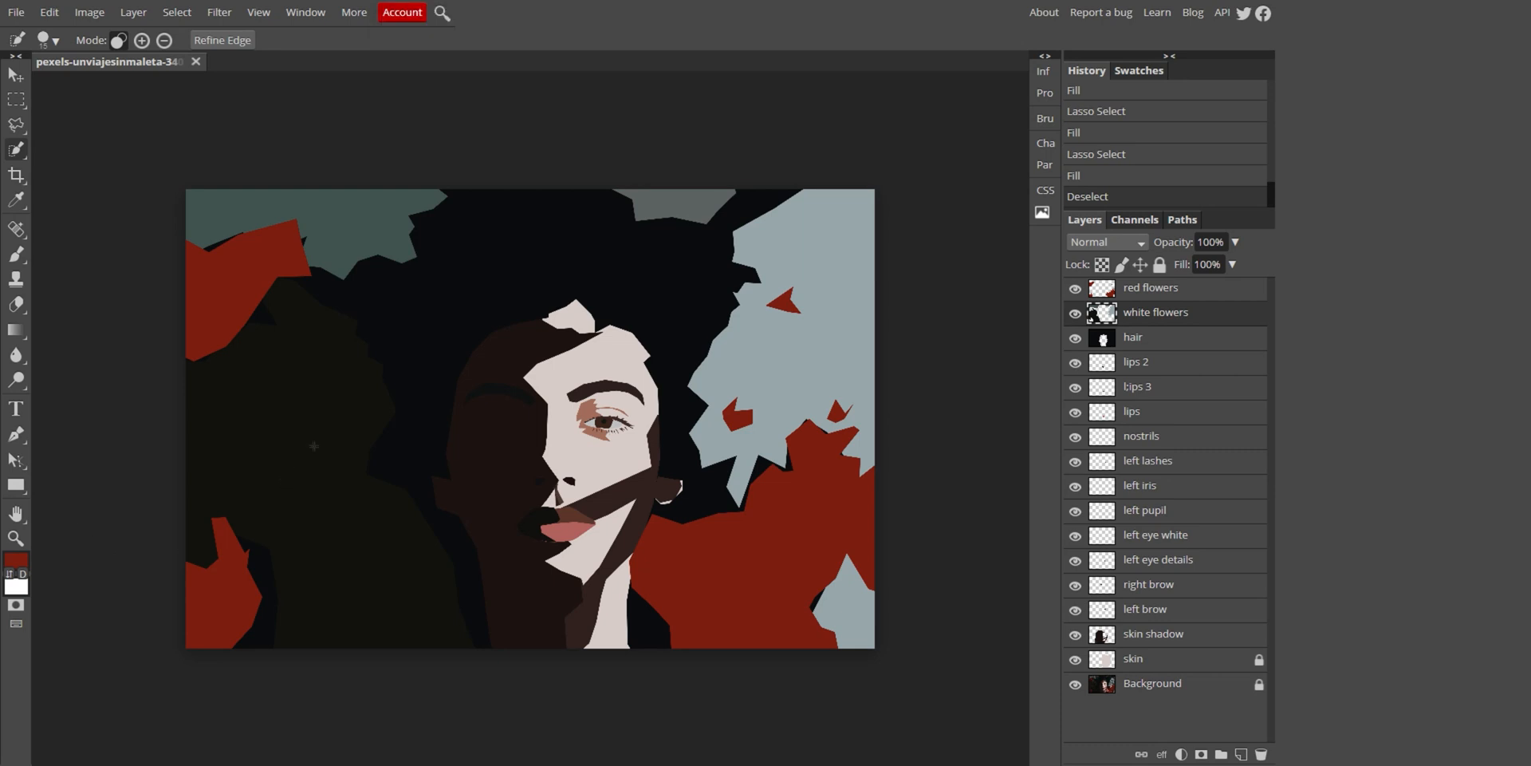
pyautogui.moveTo(330, 431); pyautogui.dragTo(313, 554)
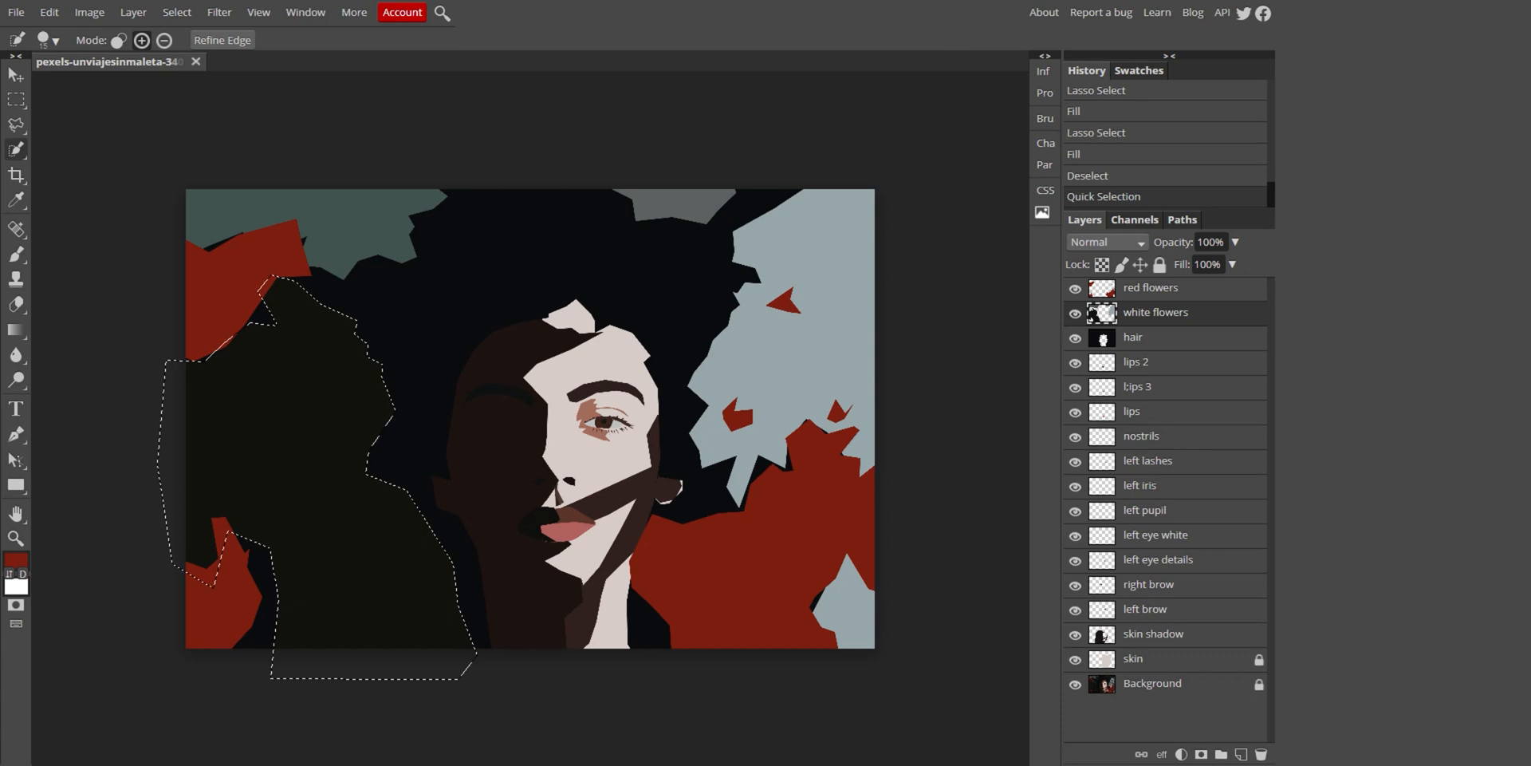
pyautogui.hotkey('ctrl', 'u')
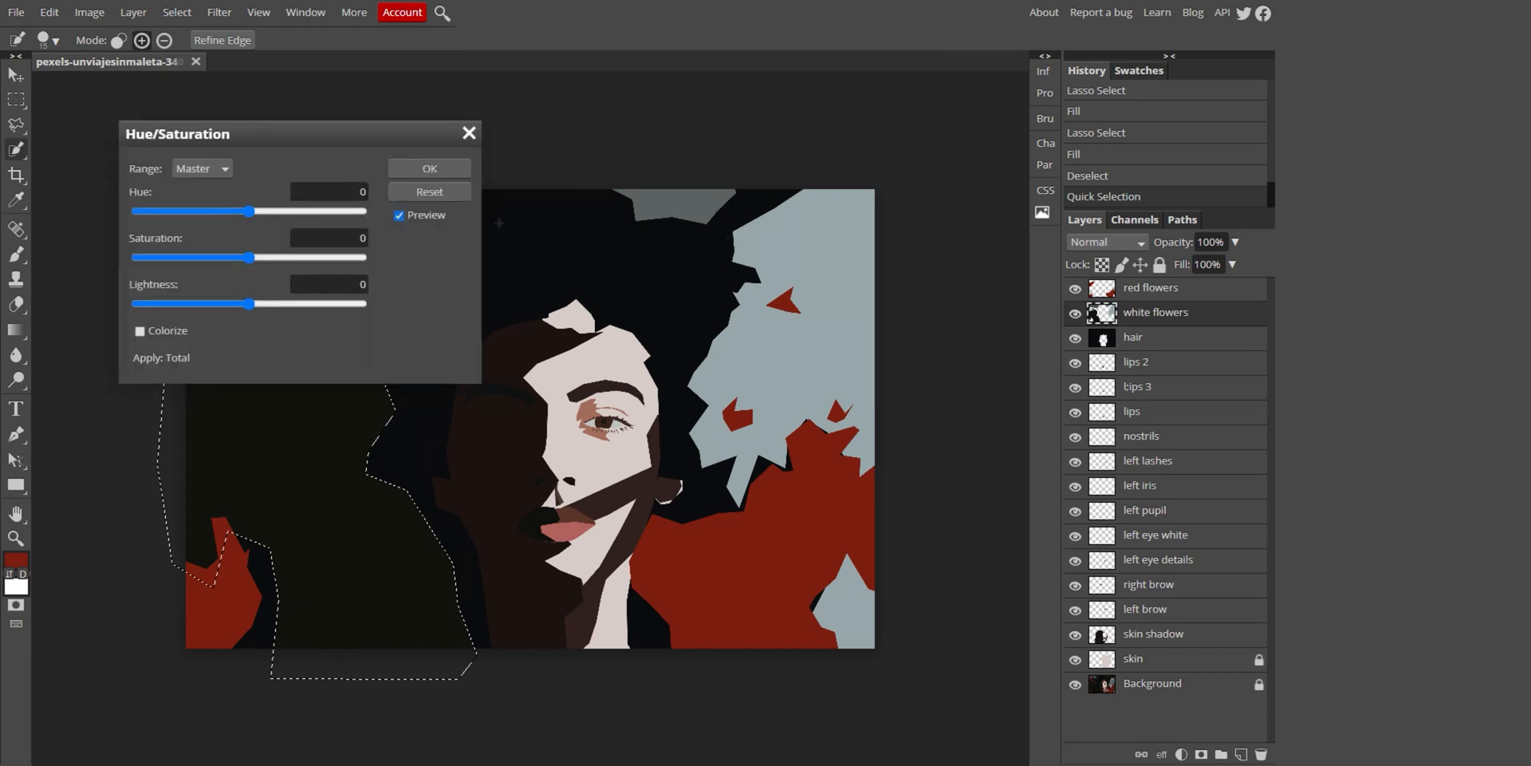
pyautogui.moveTo(249, 303); pyautogui.dragTo(287, 305)
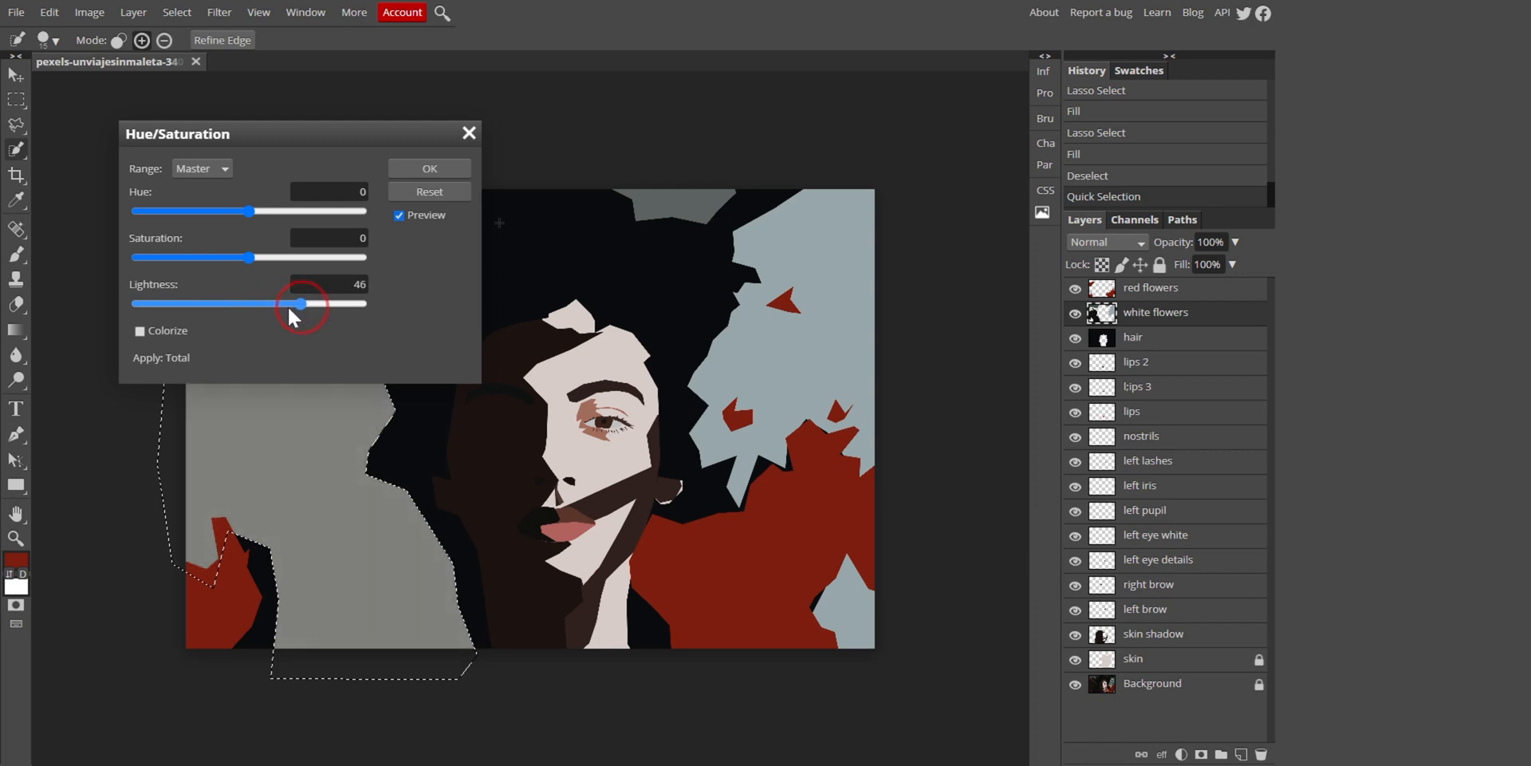
pyautogui.click(409, 170)
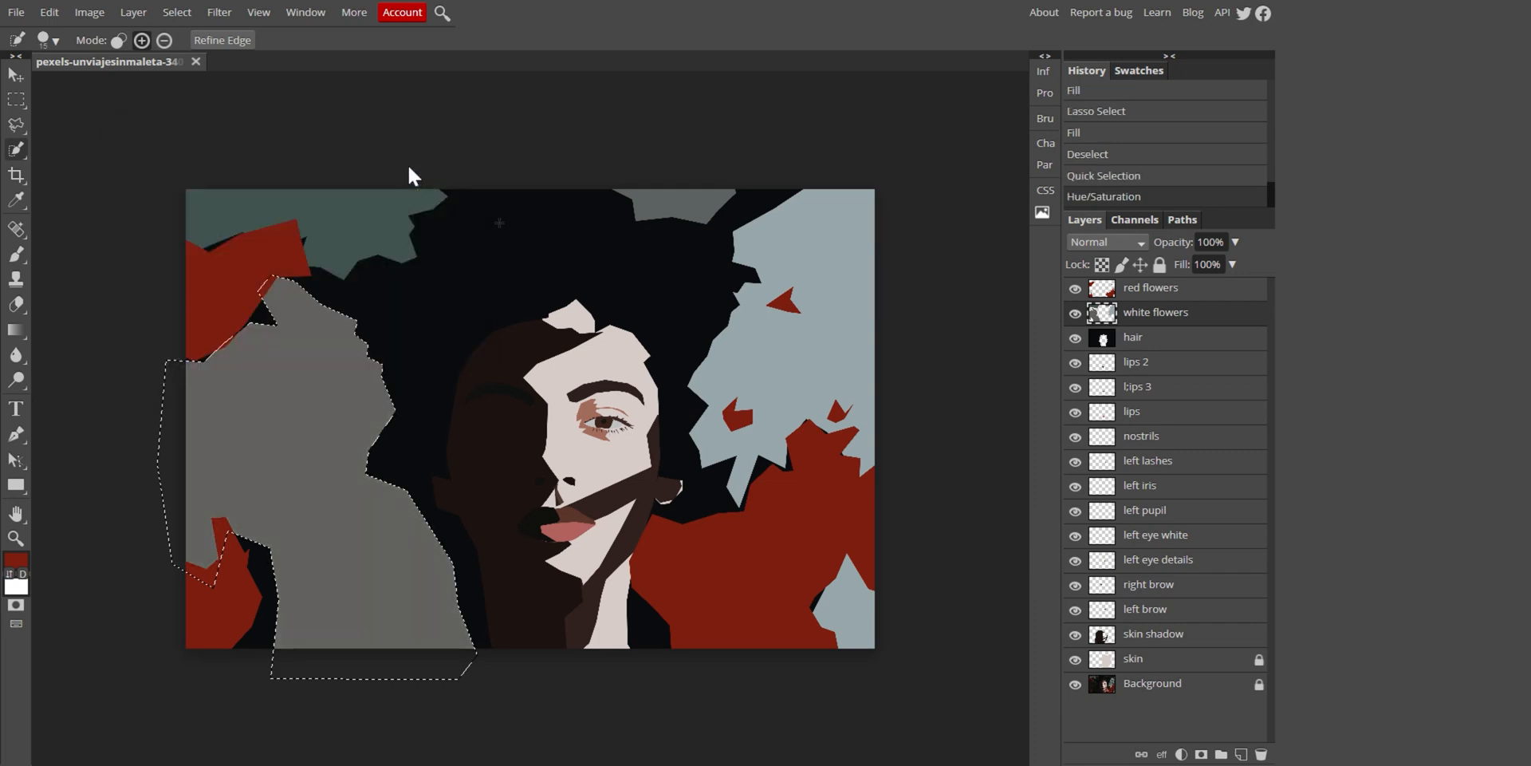
pyautogui.hotkey('ctrl', 'd')
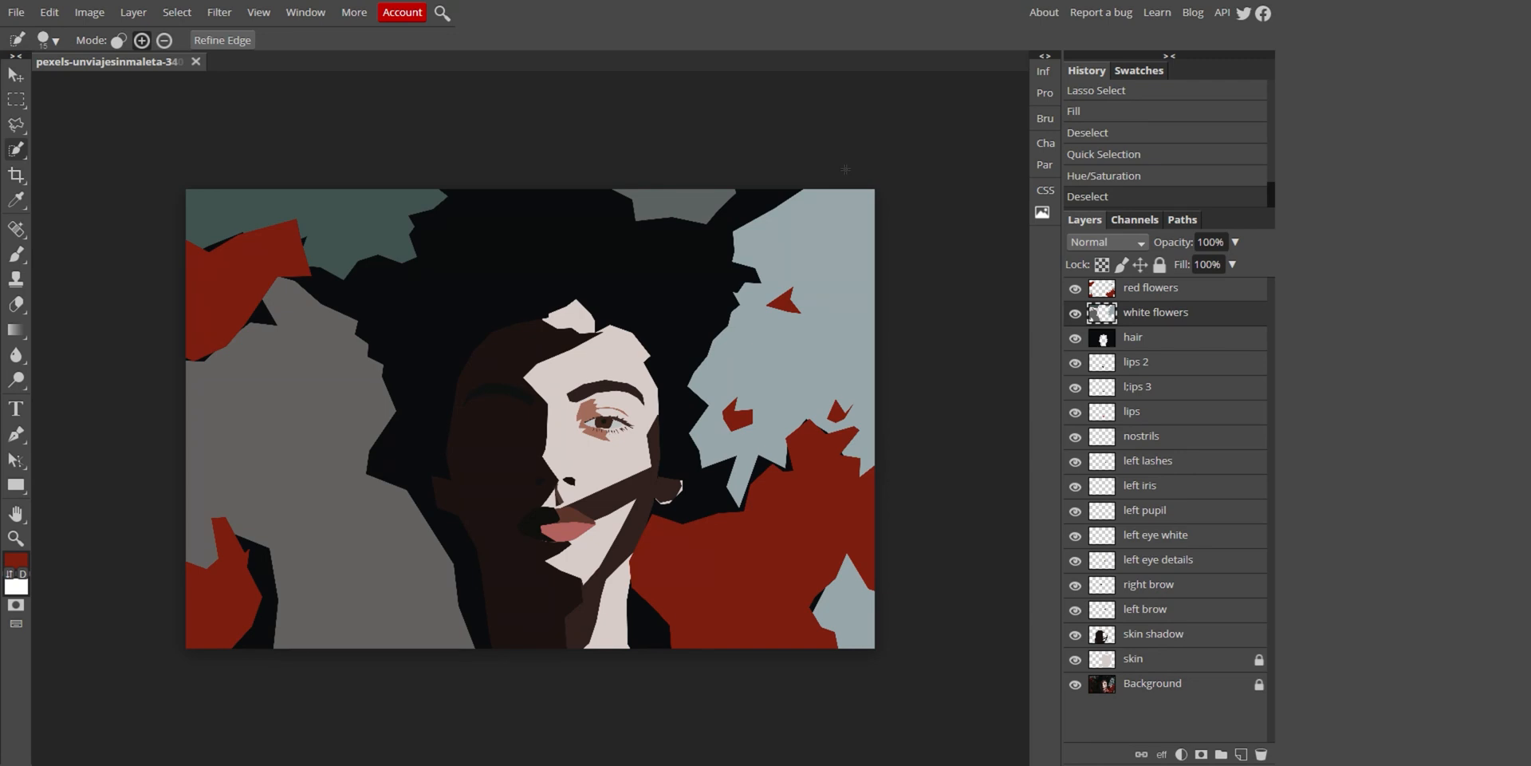
# Try shifting the red flowers layer's Hue to 32 with Hue/Saturation, and discard the change
pyautogui.click(1207, 297)
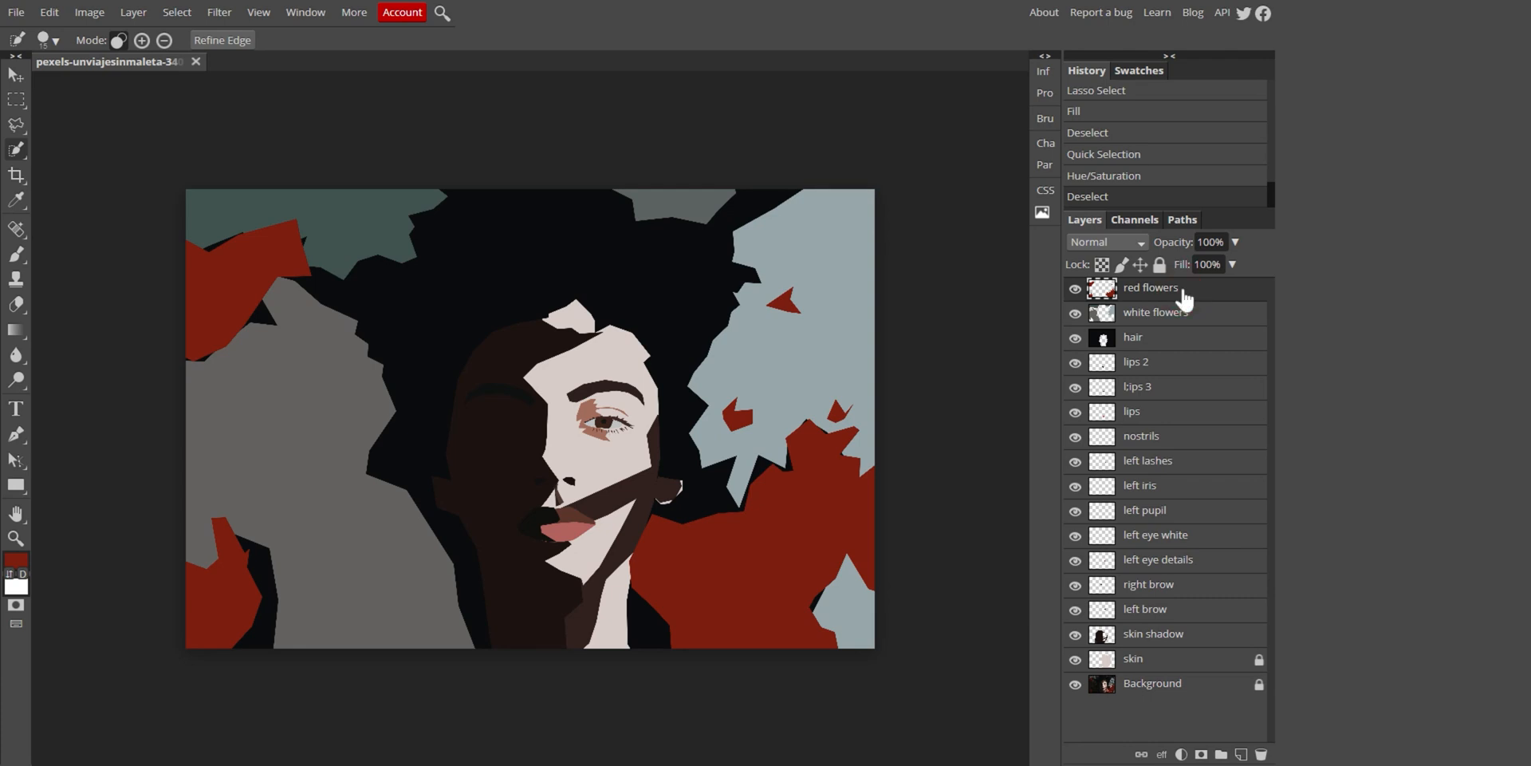
pyautogui.hotkey('ctrl', 'u')
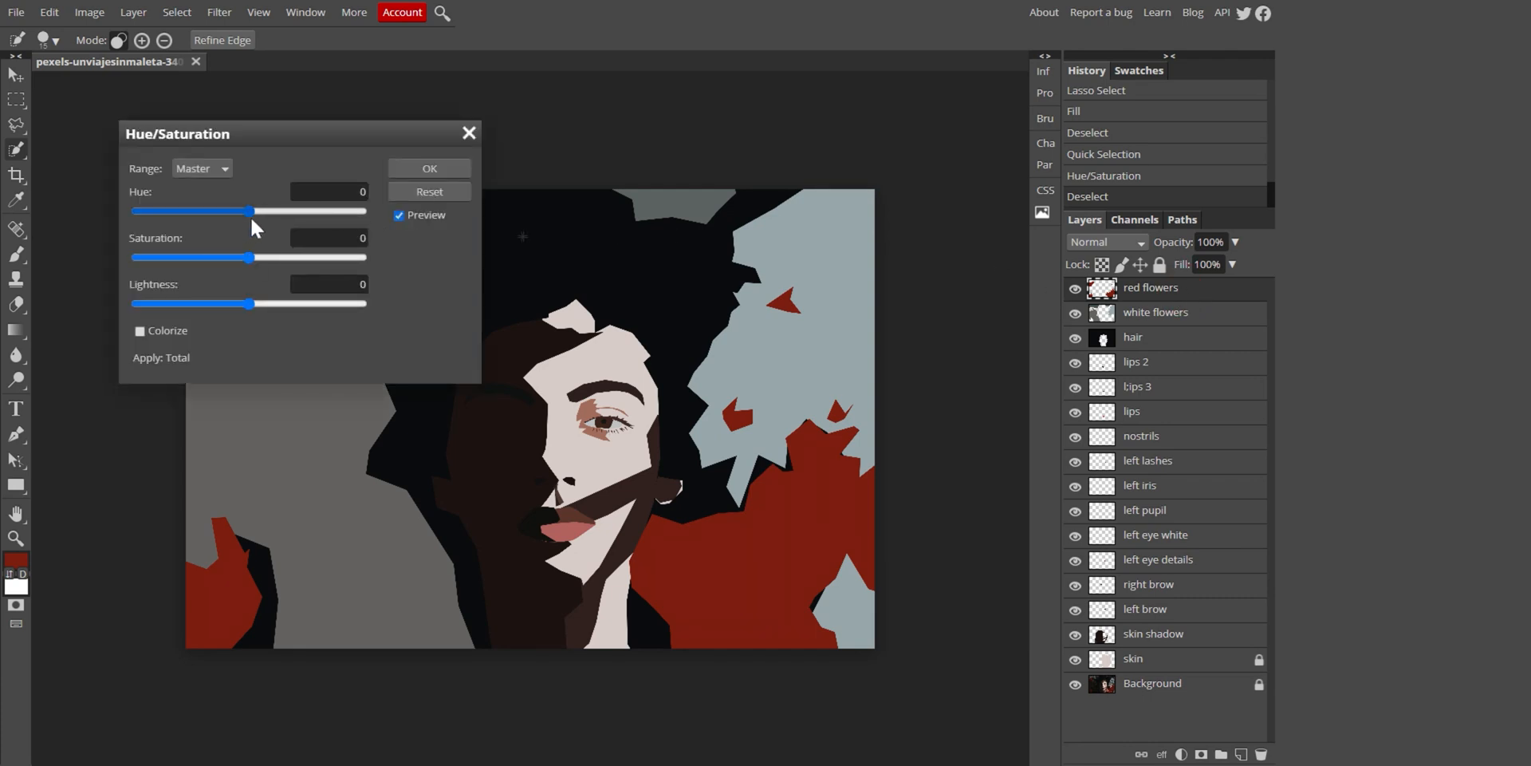
pyautogui.moveTo(249, 210)
pyautogui.mouseDown()
pyautogui.moveTo(314, 212)
pyautogui.moveTo(268, 218)
pyautogui.mouseUp()
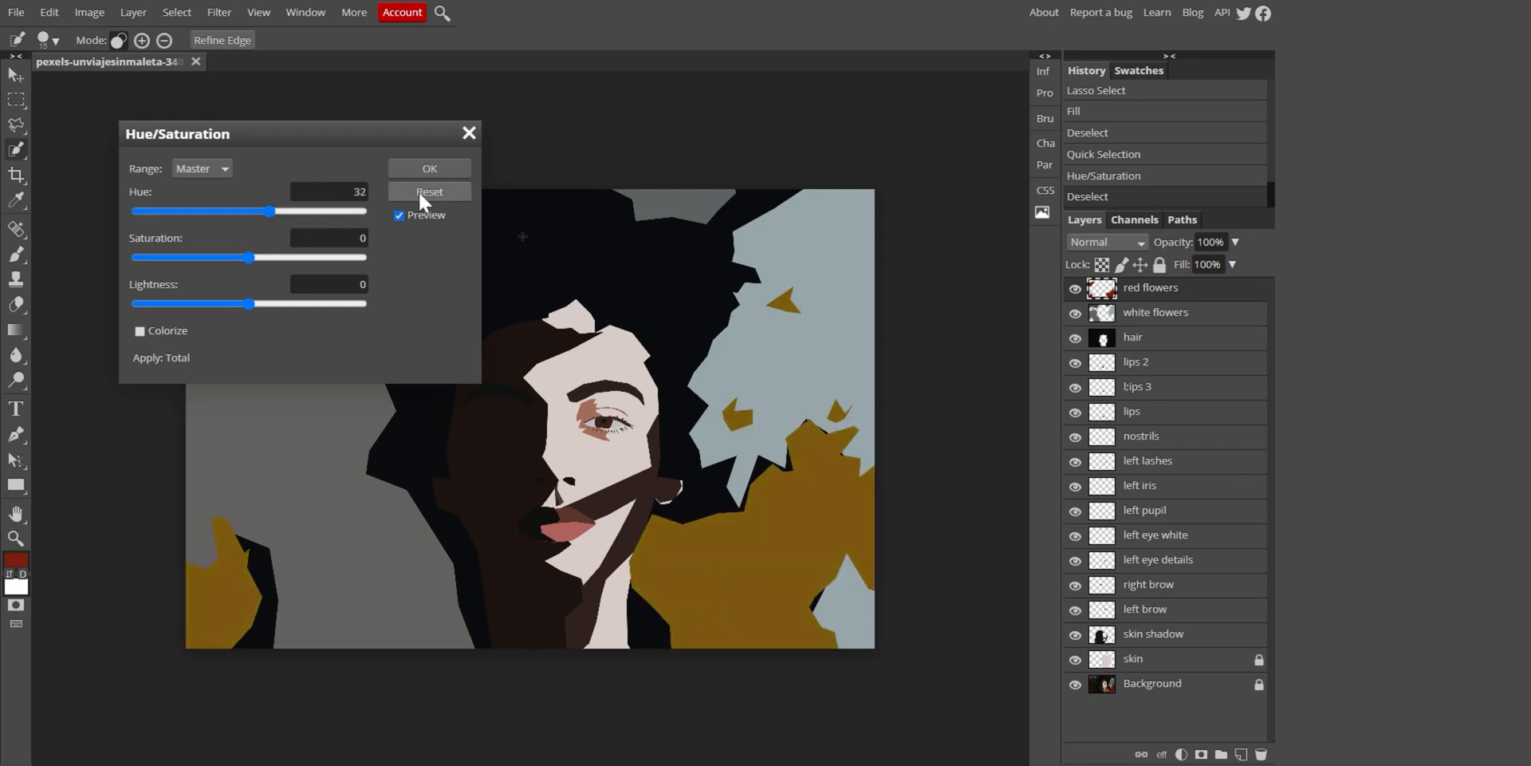
pyautogui.click(469, 133)
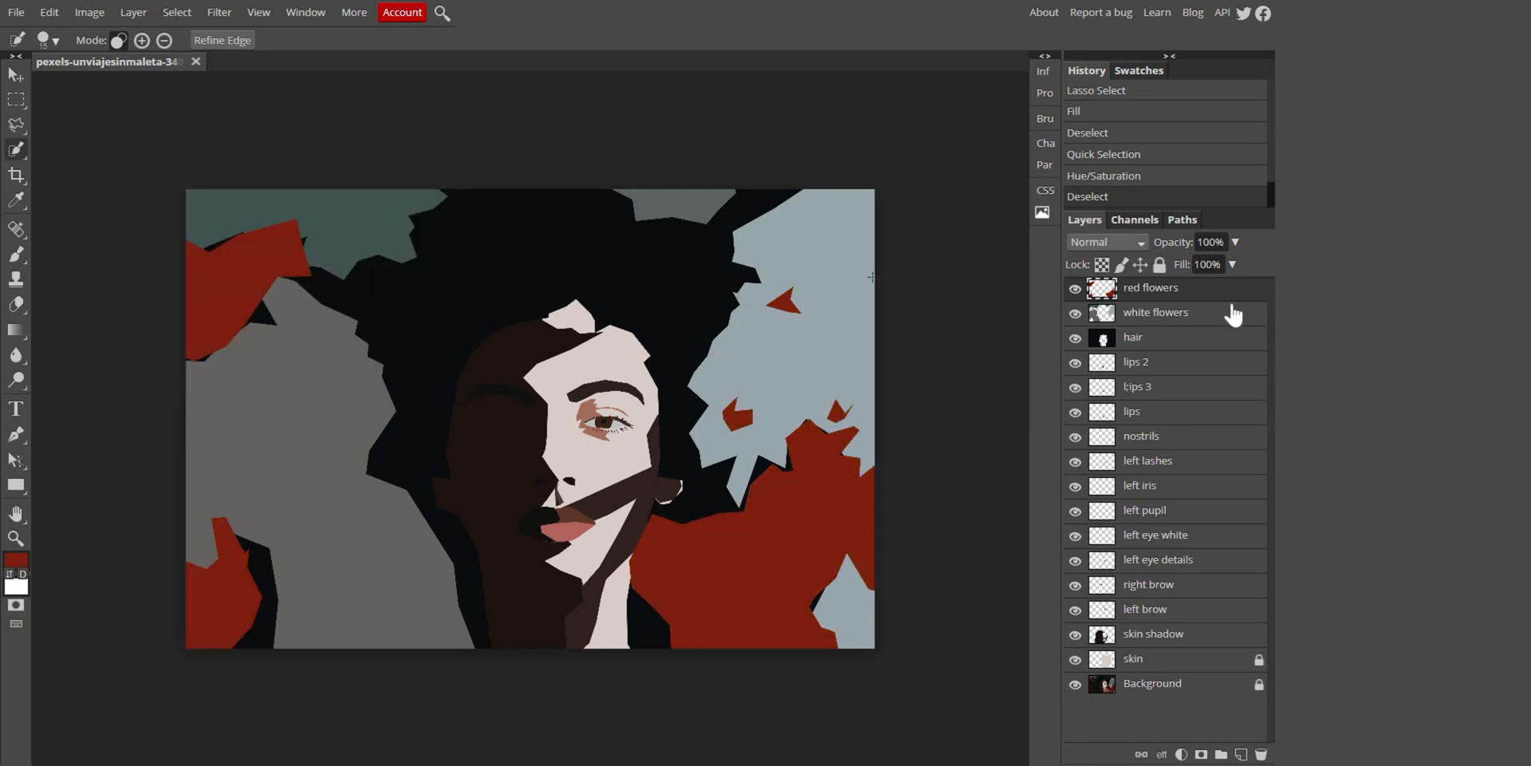
# Add a Hue/Saturation adjustment layer above all layers, with Saturation 100 and Hue -94
pyautogui.click(1182, 753)
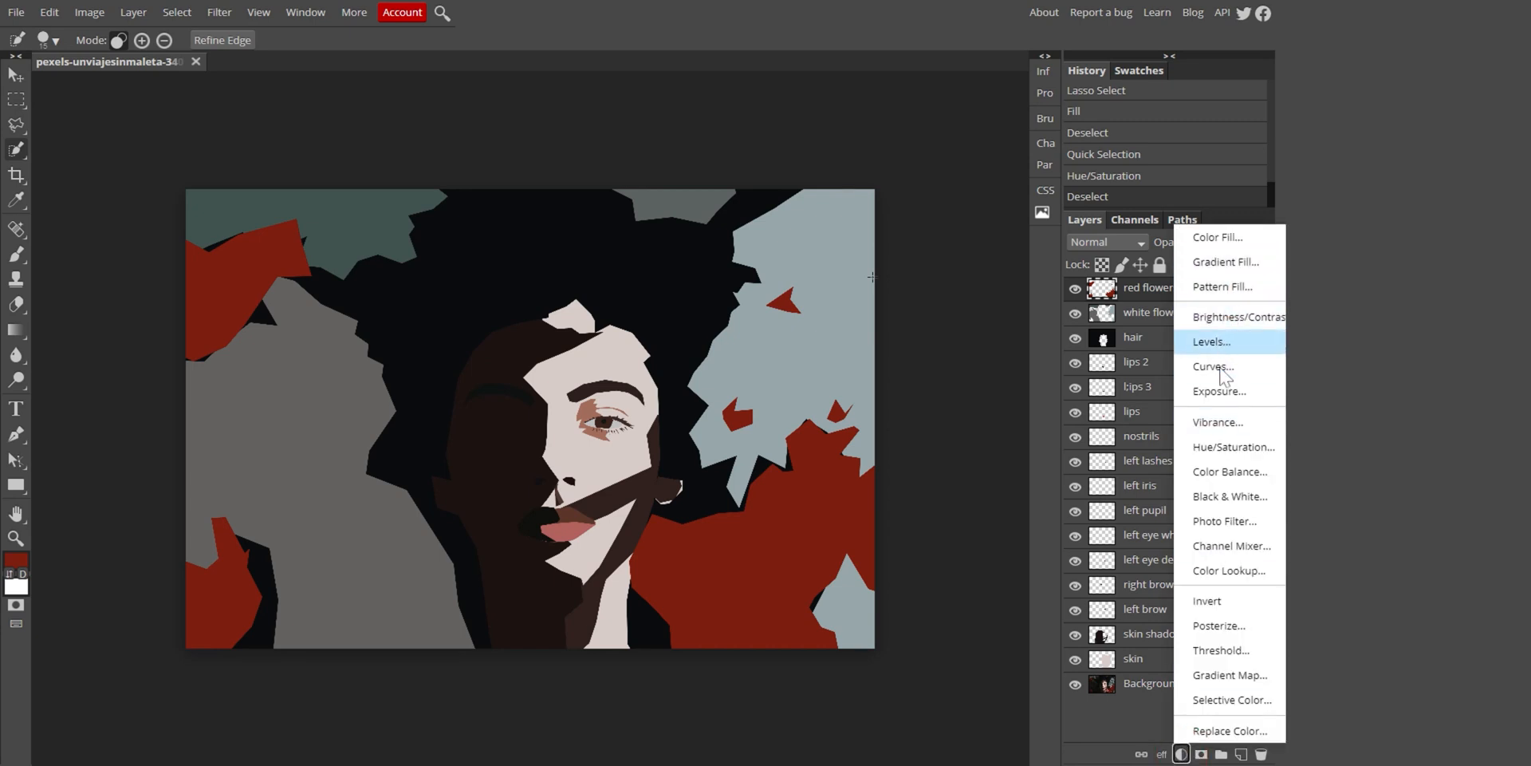
pyautogui.click(1224, 448)
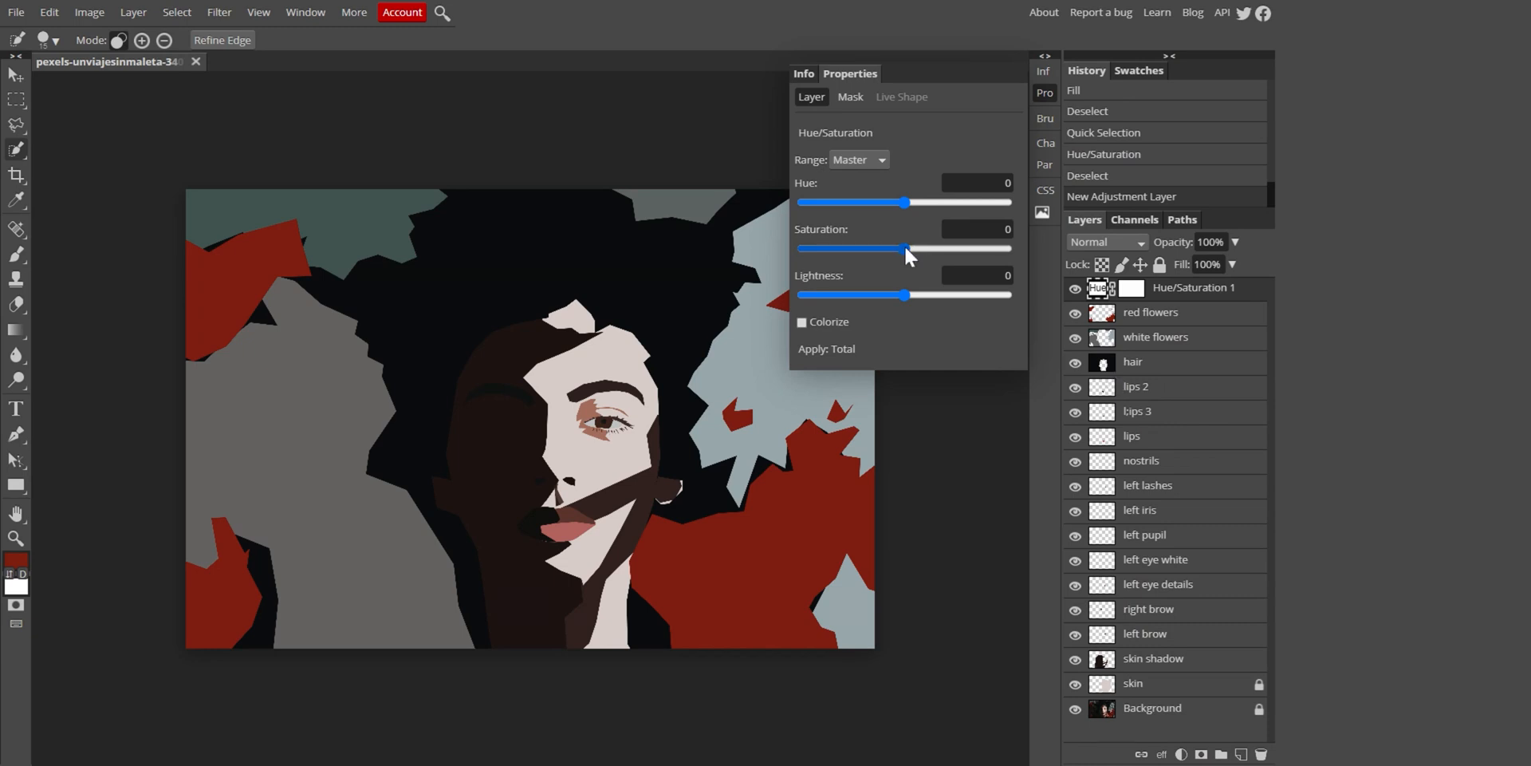
pyautogui.moveTo(904, 245); pyautogui.dragTo(1008, 251)
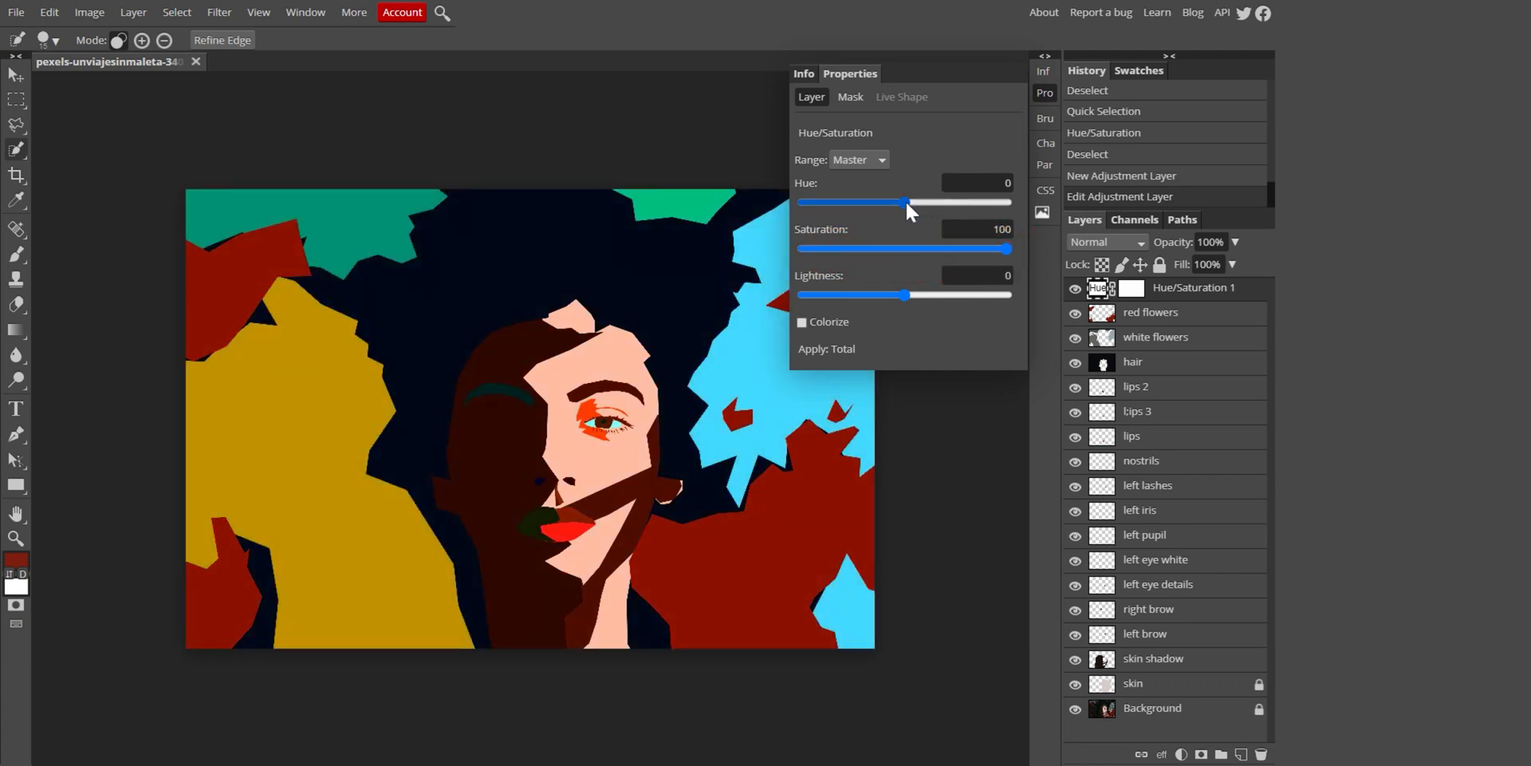
pyautogui.moveTo(907, 200); pyautogui.dragTo(839, 202)
pyautogui.moveTo(846, 199); pyautogui.dragTo(852, 199)
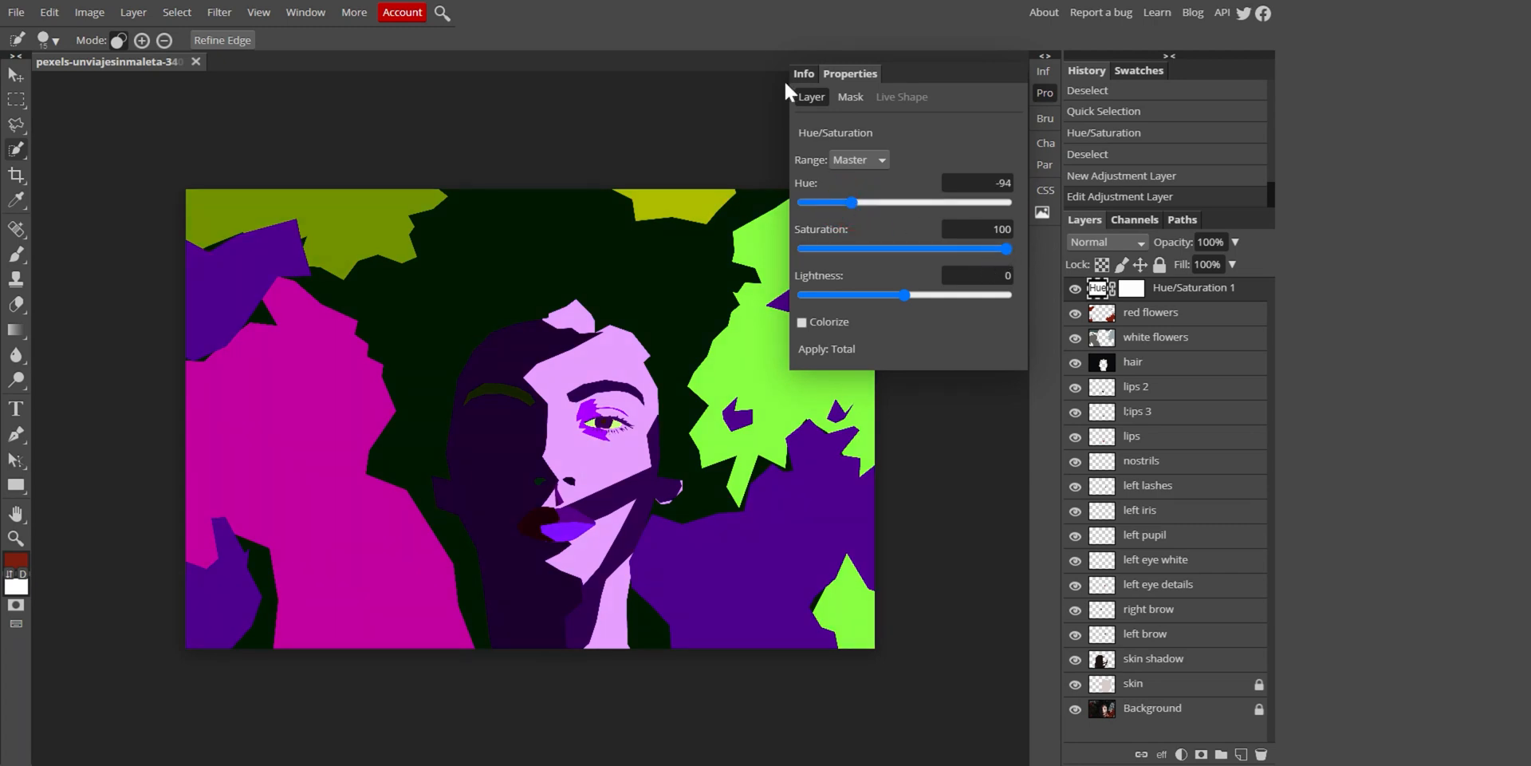
# Close the adjustment's properties and hide the adjustment and all illustration layers to view the original photo
pyautogui.click(954, 503)
pyautogui.click(746, 86)
pyautogui.click(1044, 56)
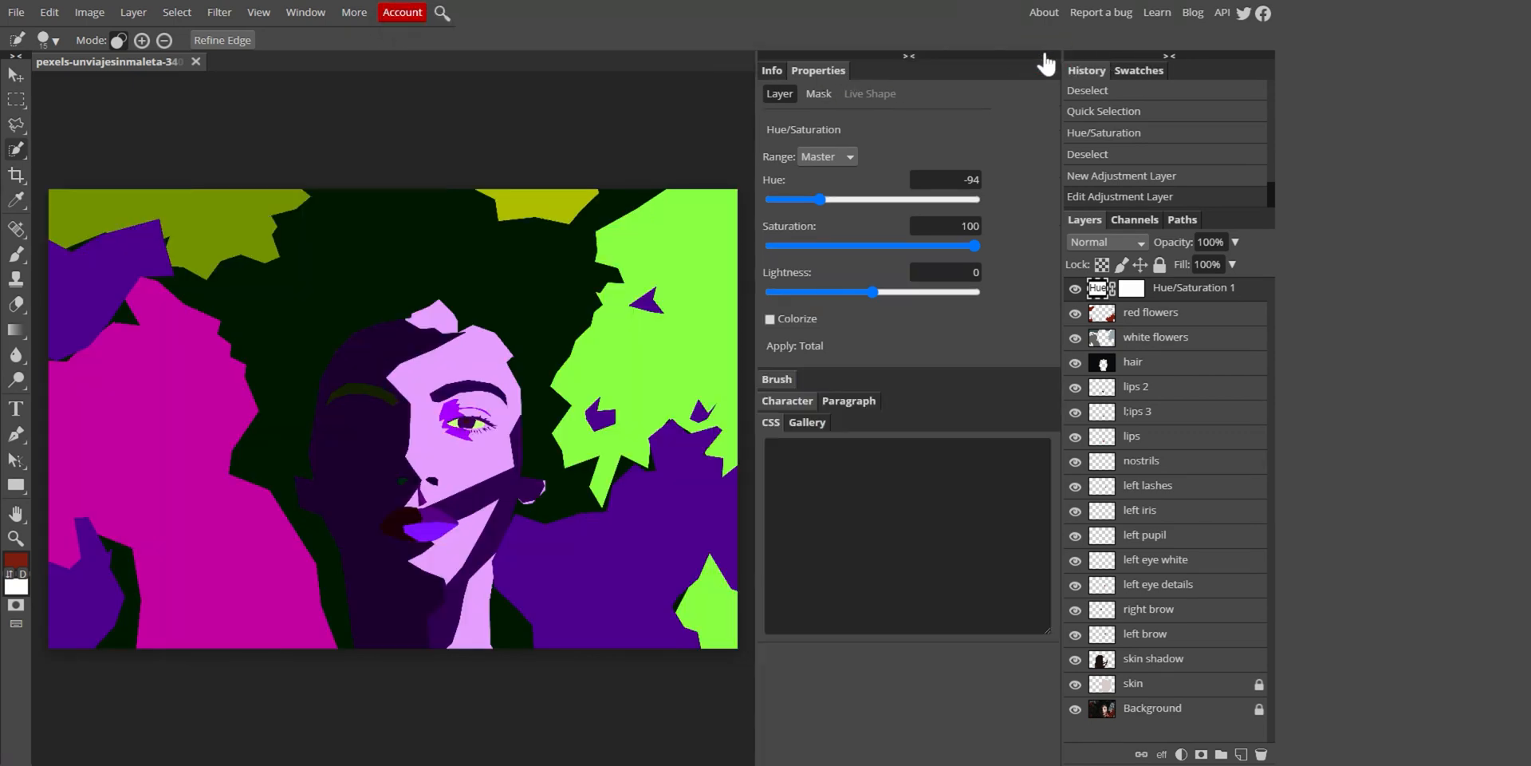
pyautogui.click(907, 57)
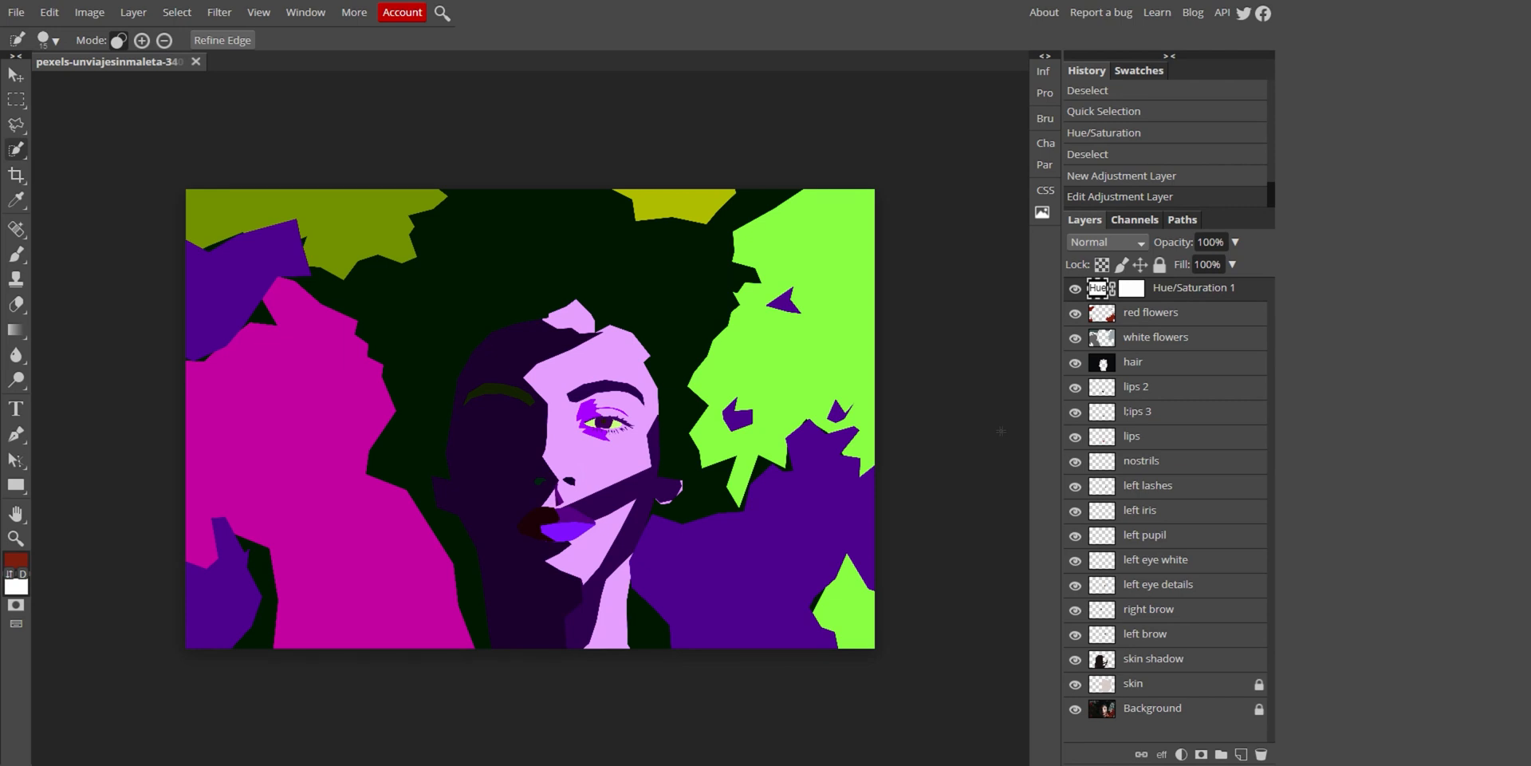
pyautogui.moveTo(1075, 289); pyautogui.dragTo(1076, 684)
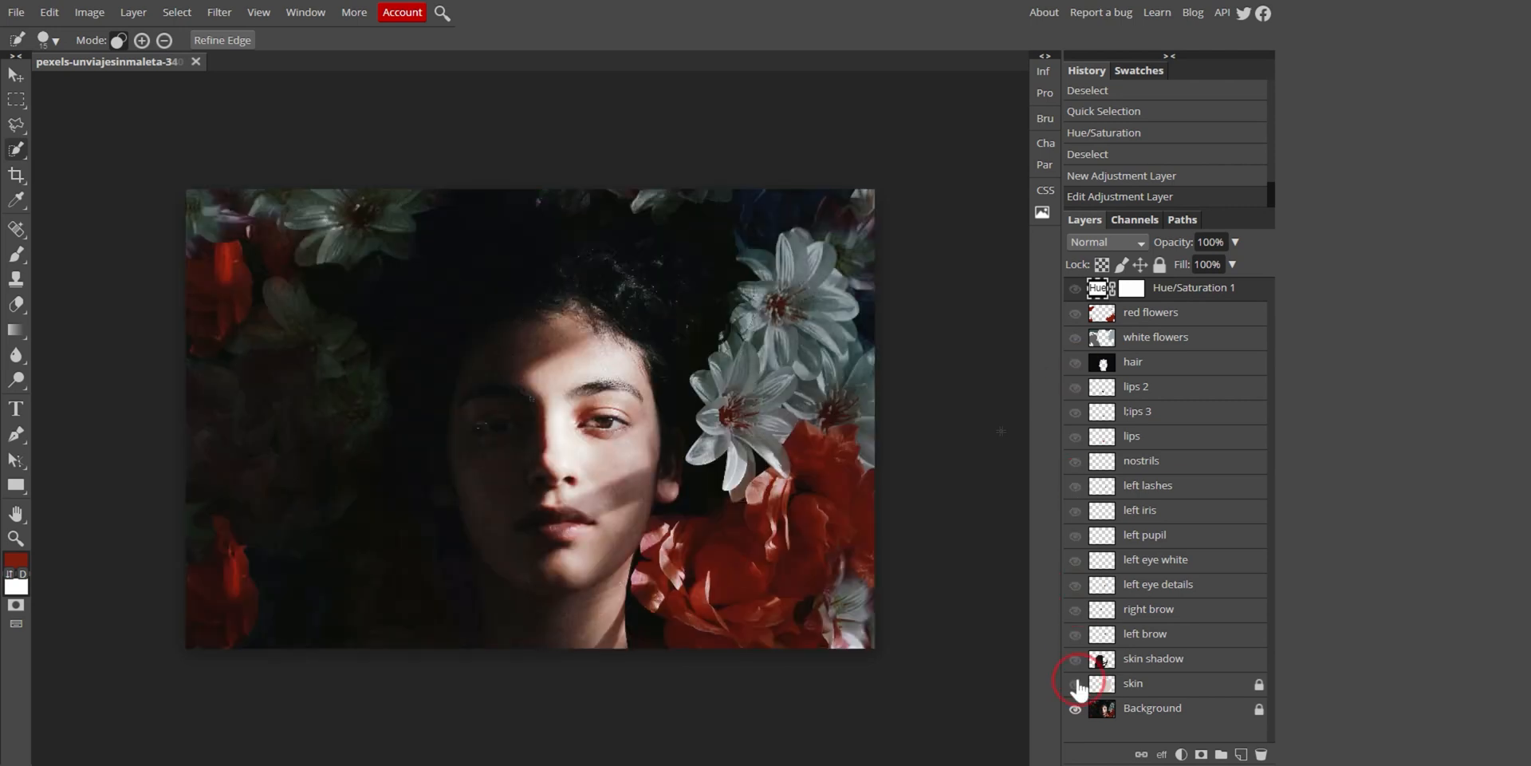
# Add a new layer above all others, name it bskini, and clear the selection
pyautogui.click(1241, 755)
pyautogui.doubleClick(1138, 289)
pyautogui.write('bskini')
pyautogui.click(173, 272)
# Paint over the lit side of the face and neck with a large, fully hard brush in a pale skin colour sampled from the forehead
pyautogui.click(16, 255)
pyautogui.click(55, 40)
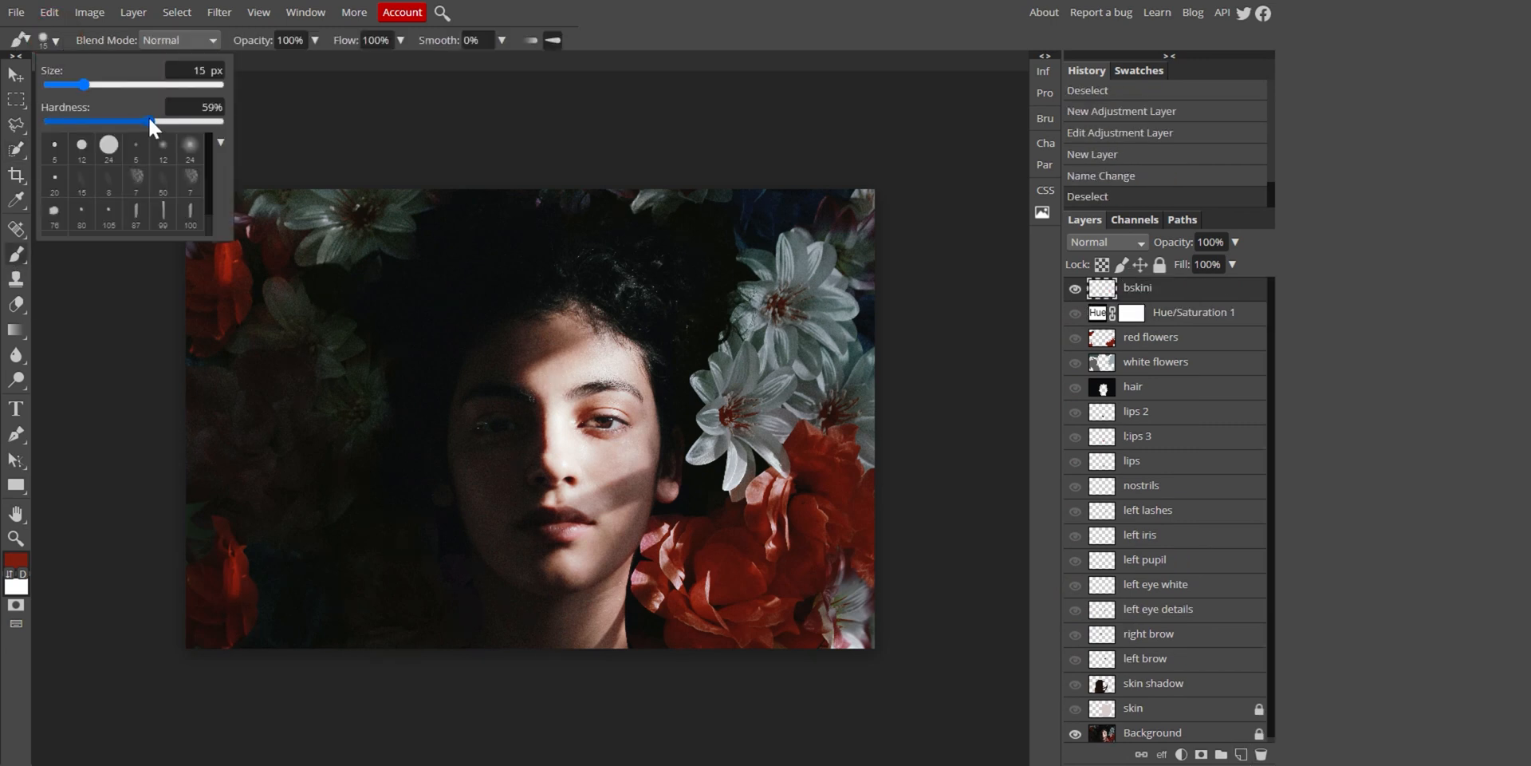
pyautogui.moveTo(154, 123); pyautogui.dragTo(222, 123)
pyautogui.click(594, 340)
pyautogui.press(']')
pyautogui.press(']')
pyautogui.press(']')
pyautogui.press(']')
pyautogui.press(']')
pyautogui.press(']')
pyautogui.press(']')
pyautogui.press(']')
pyautogui.press(']')
pyautogui.press(']')
pyautogui.press(']')
pyautogui.press(']')
pyautogui.press(']')
pyautogui.press(']')
pyautogui.press(']')
pyautogui.press(']')
pyautogui.press(']')
pyautogui.press(']')
pyautogui.press(']')
pyautogui.press(']')
pyautogui.hotkey('ctrl', 'z')
pyautogui.moveTo(567, 319)
pyautogui.mouseDown()
pyautogui.moveTo(651, 347)
pyautogui.moveTo(634, 359)
pyautogui.moveTo(595, 691)
pyautogui.moveTo(682, 463)
pyautogui.mouseUp()
pyautogui.keyDown('alt'); pyautogui.click(628, 356); pyautogui.keyUp('alt')
# Add a new layer named bskin shadow above bskini, and hide bskini
pyautogui.click(1241, 755)
pyautogui.click(1076, 313)
pyautogui.doubleClick(1141, 288)
pyautogui.write('bskin shadow')
# Try painting the shadow edge with a smaller brush in a colour sampled from the dark forehead, and undo the stroke
pyautogui.click(16, 200)
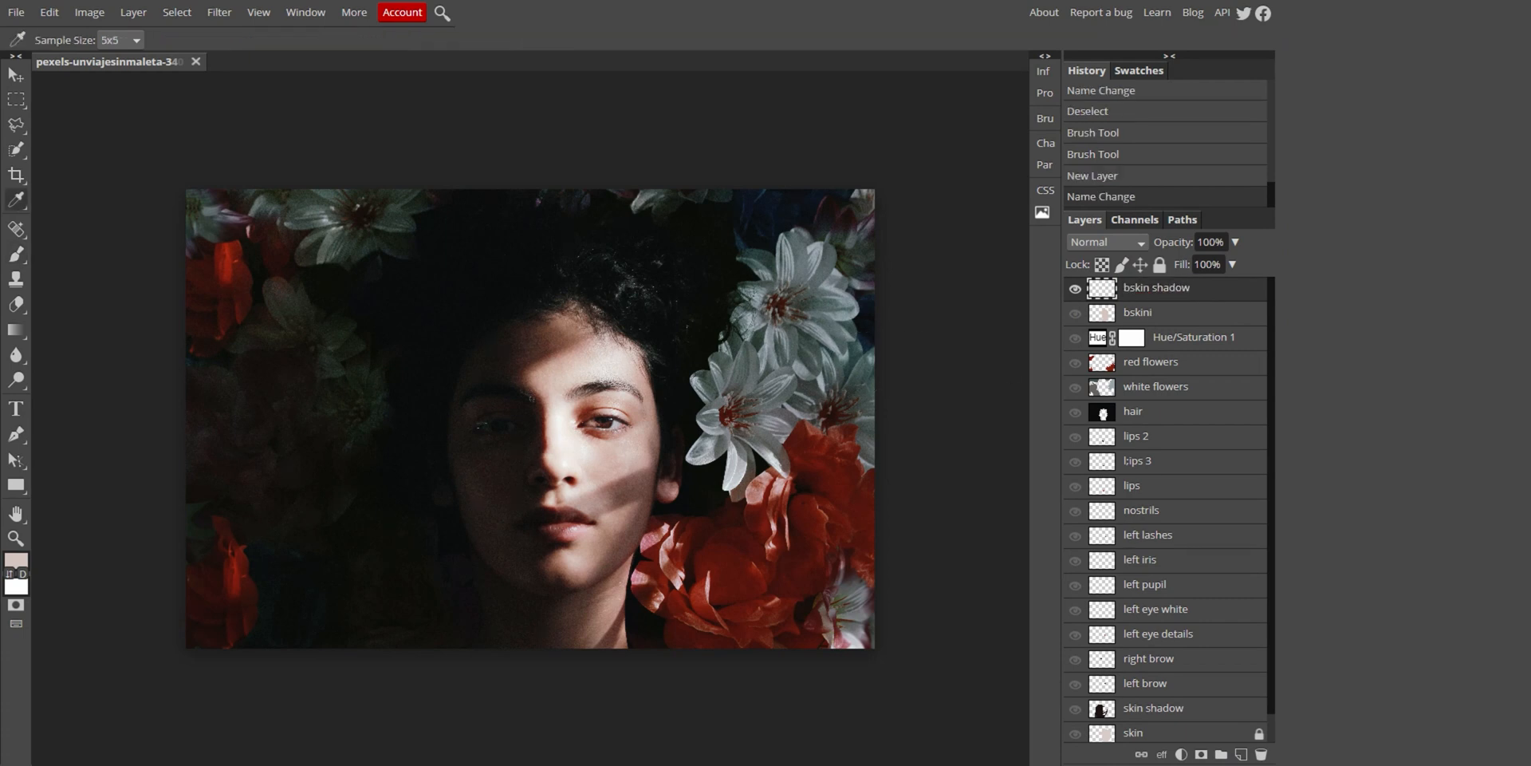
pyautogui.click(502, 351)
pyautogui.click(16, 254)
pyautogui.press('[')
pyautogui.press('[')
pyautogui.press('[')
pyautogui.press('[')
pyautogui.press('[')
pyautogui.press('[')
pyautogui.press('[')
pyautogui.press('[')
pyautogui.press('[')
pyautogui.press('[')
pyautogui.press('[')
pyautogui.moveTo(554, 314); pyautogui.dragTo(523, 386)
pyautogui.hotkey('ctrl', 'z')
# Sample a brown from the forehead shadow and trace the shadow's edge down the forehead, nose, lips, chin and neck
pyautogui.click(16, 200)
pyautogui.click(560, 343)
pyautogui.click(16, 255)
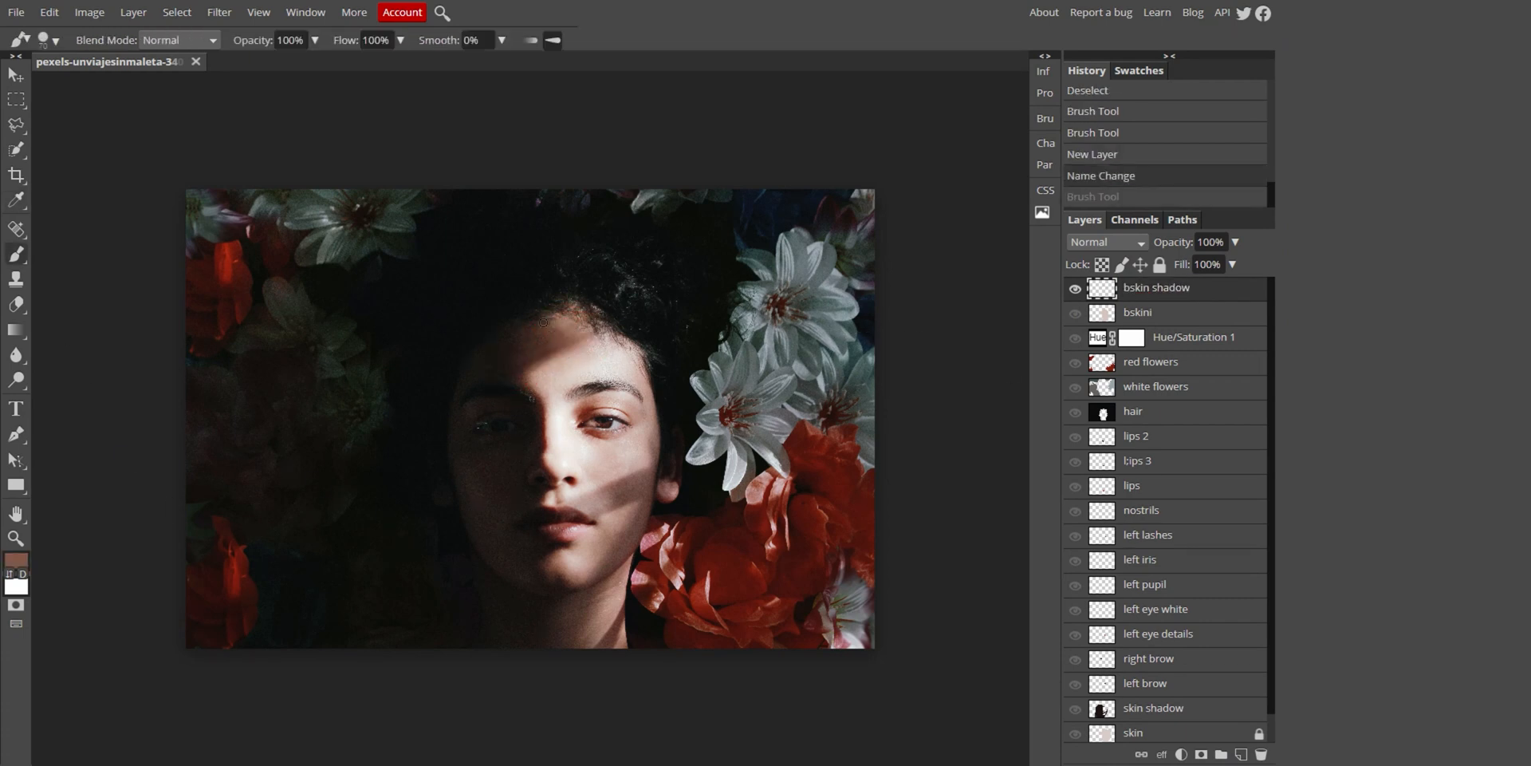
pyautogui.moveTo(544, 322)
pyautogui.mouseDown()
pyautogui.moveTo(544, 477)
pyautogui.moveTo(584, 646)
pyautogui.mouseUp()
# Fill the whole shaded side of the face and neck with brown on bskin shadow, enlarging the brush for the wide areas
pyautogui.press(']')
pyautogui.press(']')
pyautogui.press(']')
pyautogui.press(']')
pyautogui.press(']')
pyautogui.press(']')
pyautogui.press(']')
pyautogui.press(']')
pyautogui.press(']')
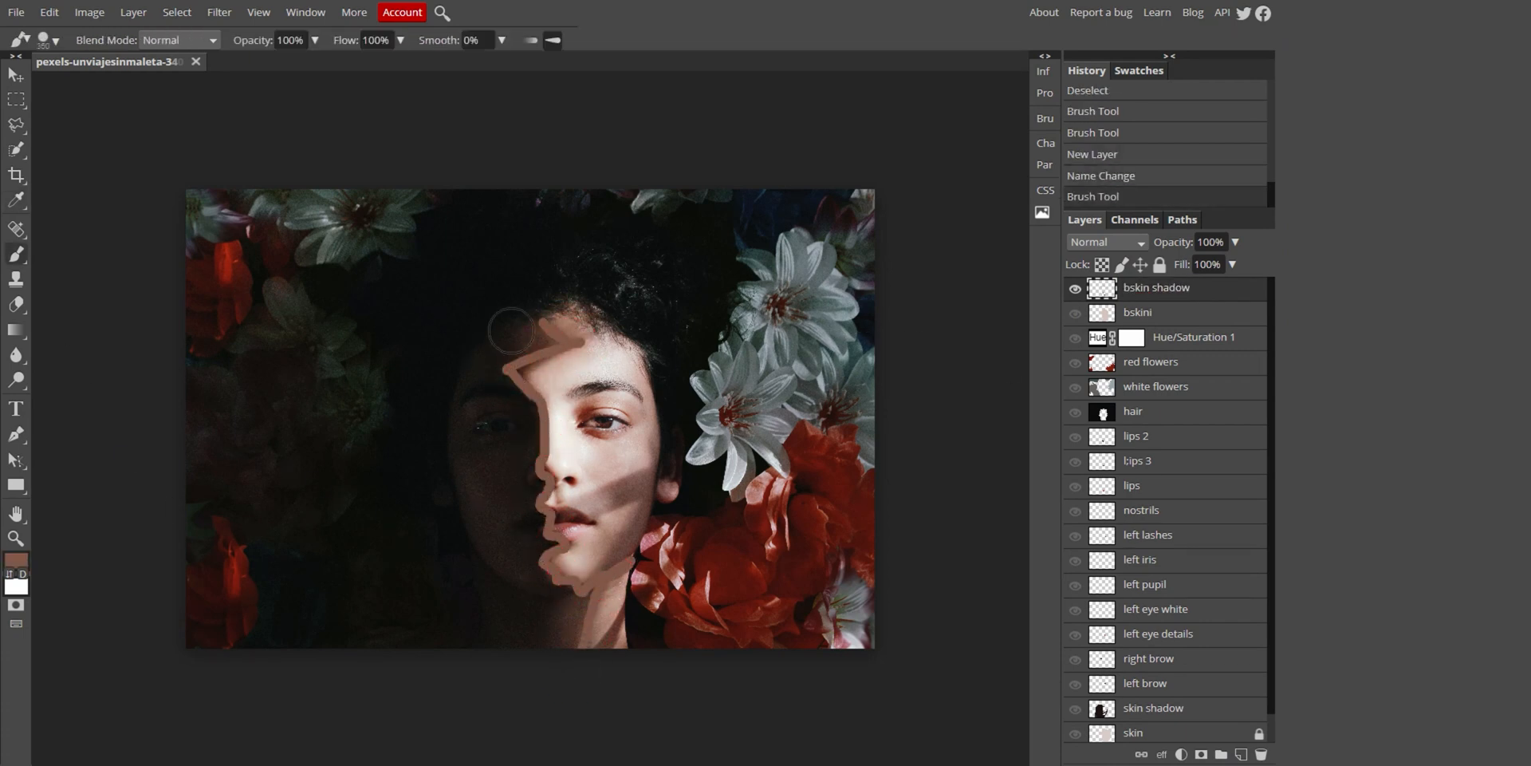
pyautogui.press('[')
pyautogui.press('[')
pyautogui.press('[')
pyautogui.press('[')
pyautogui.moveTo(514, 328)
pyautogui.mouseDown()
pyautogui.moveTo(544, 347)
pyautogui.moveTo(506, 355)
pyautogui.mouseUp()
pyautogui.moveTo(508, 381)
pyautogui.mouseDown()
pyautogui.moveTo(536, 413)
pyautogui.moveTo(536, 503)
pyautogui.moveTo(577, 651)
pyautogui.moveTo(568, 622)
pyautogui.mouseUp()
pyautogui.press(']')
pyautogui.press(']')
pyautogui.press(']')
pyautogui.press(']')
pyautogui.press(']')
pyautogui.press(']')
pyautogui.moveTo(502, 311)
pyautogui.mouseDown()
pyautogui.moveTo(523, 578)
pyautogui.moveTo(478, 581)
pyautogui.mouseUp()
# Paint the cheek, jaw and neck shadow bands on the lit side in the same brown with a much smaller brush
pyautogui.press('[')
pyautogui.press('[')
pyautogui.press('[')
pyautogui.press('[')
pyautogui.press('[')
pyautogui.press('[')
pyautogui.press('[')
pyautogui.press('[')
pyautogui.press('[')
pyautogui.press('[')
pyautogui.moveTo(656, 433)
pyautogui.mouseDown()
pyautogui.moveTo(647, 465)
pyautogui.moveTo(586, 500)
pyautogui.moveTo(634, 481)
pyautogui.mouseUp()
pyautogui.hotkey('ctrl', 'z')
pyautogui.moveTo(597, 580)
pyautogui.mouseDown()
pyautogui.moveTo(627, 564)
pyautogui.moveTo(598, 649)
pyautogui.mouseUp()
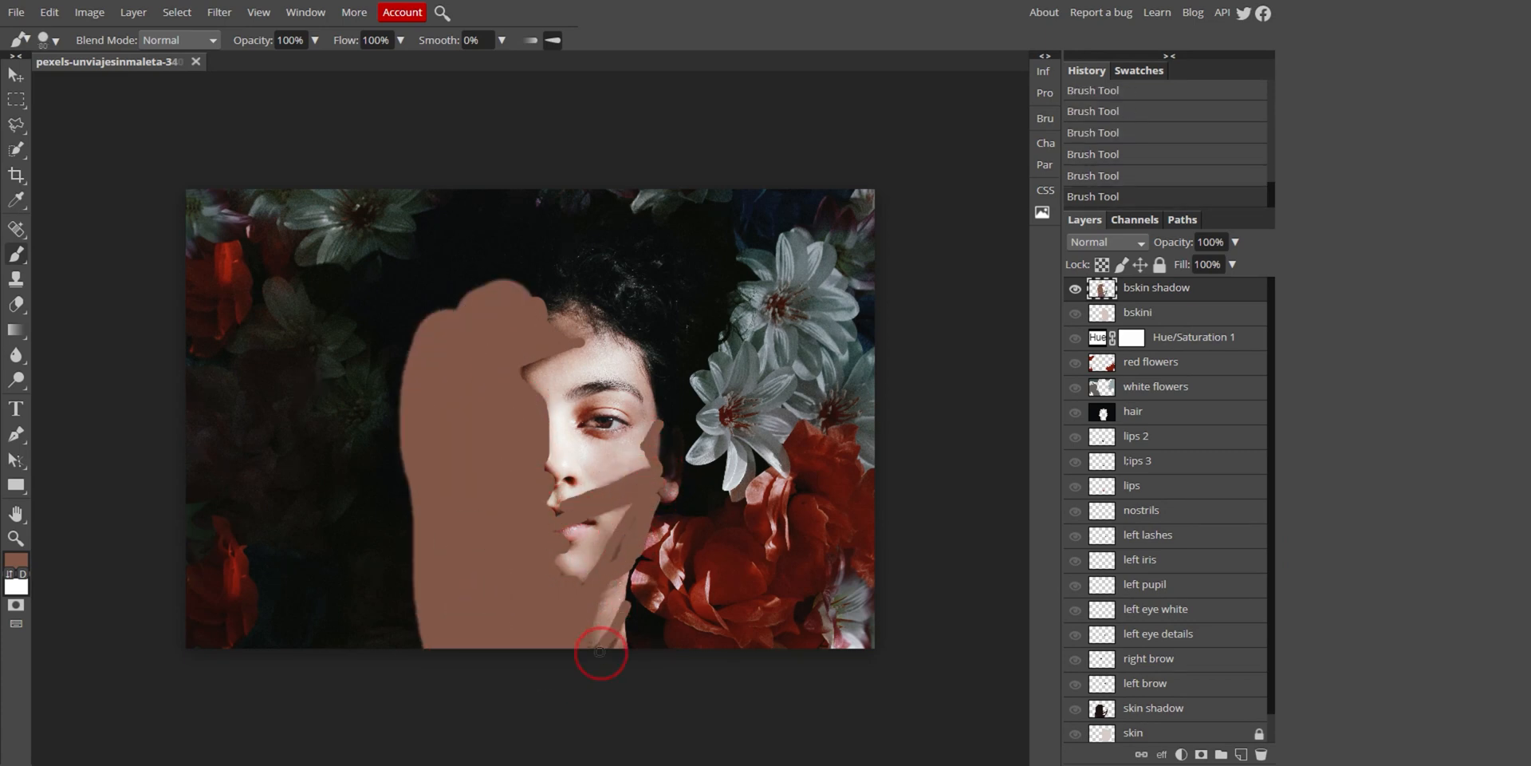
# Hide the bskin shadow layer and add a new top layer named b eyeii
pyautogui.click(1073, 289)
pyautogui.hotkey('ctrl', '+')
pyautogui.hotkey('ctrl', '+')
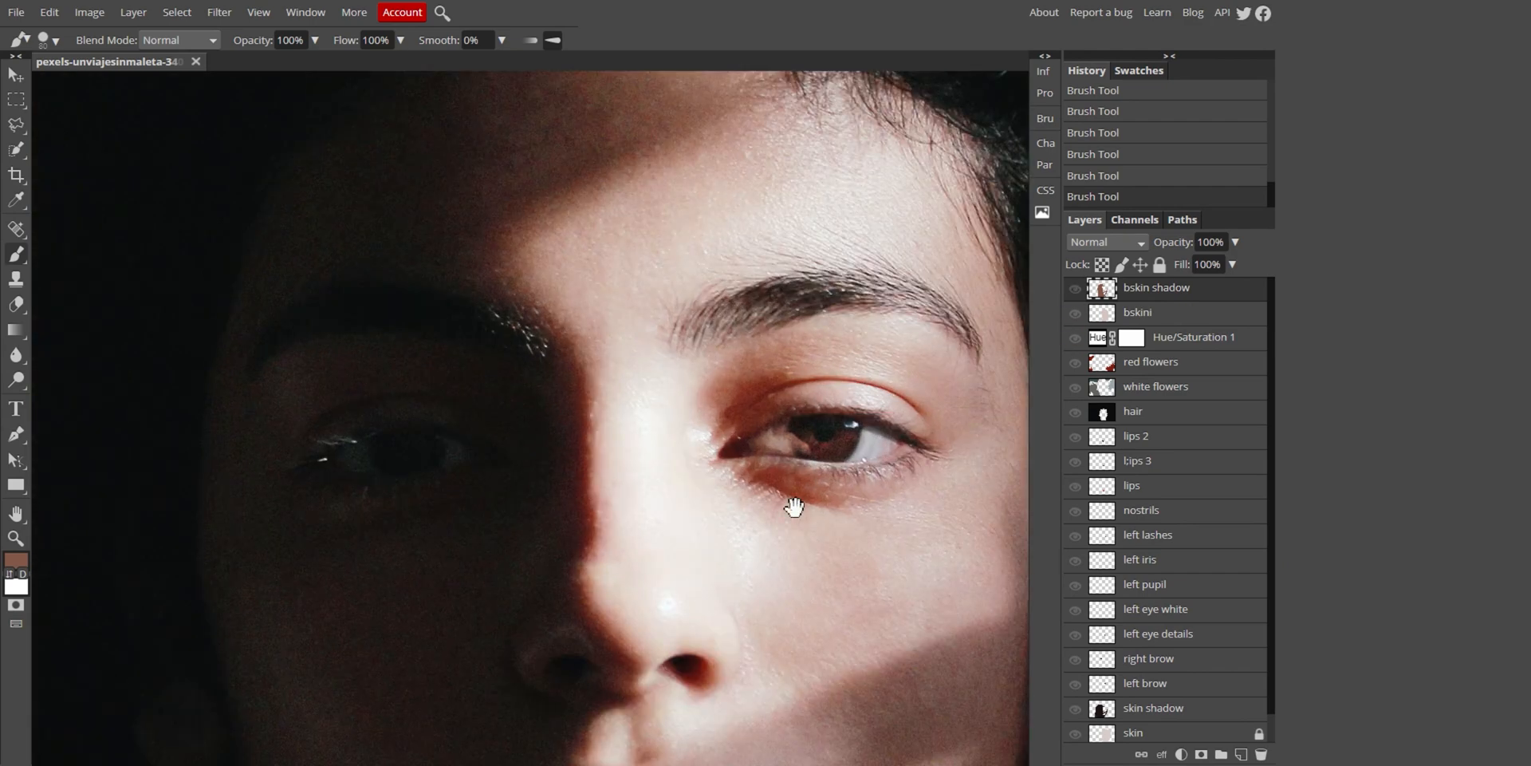
pyautogui.moveTo(796, 505); pyautogui.dragTo(491, 554)
pyautogui.click(1241, 754)
pyautogui.doubleClick(1142, 288)
pyautogui.write('b eyeii')
pyautogui.press('Return')
# Paint the eyebrow on the lit side with short strokes of a small brush in a dark brown sampled from the photo
pyautogui.press('i')
pyautogui.click(482, 349)
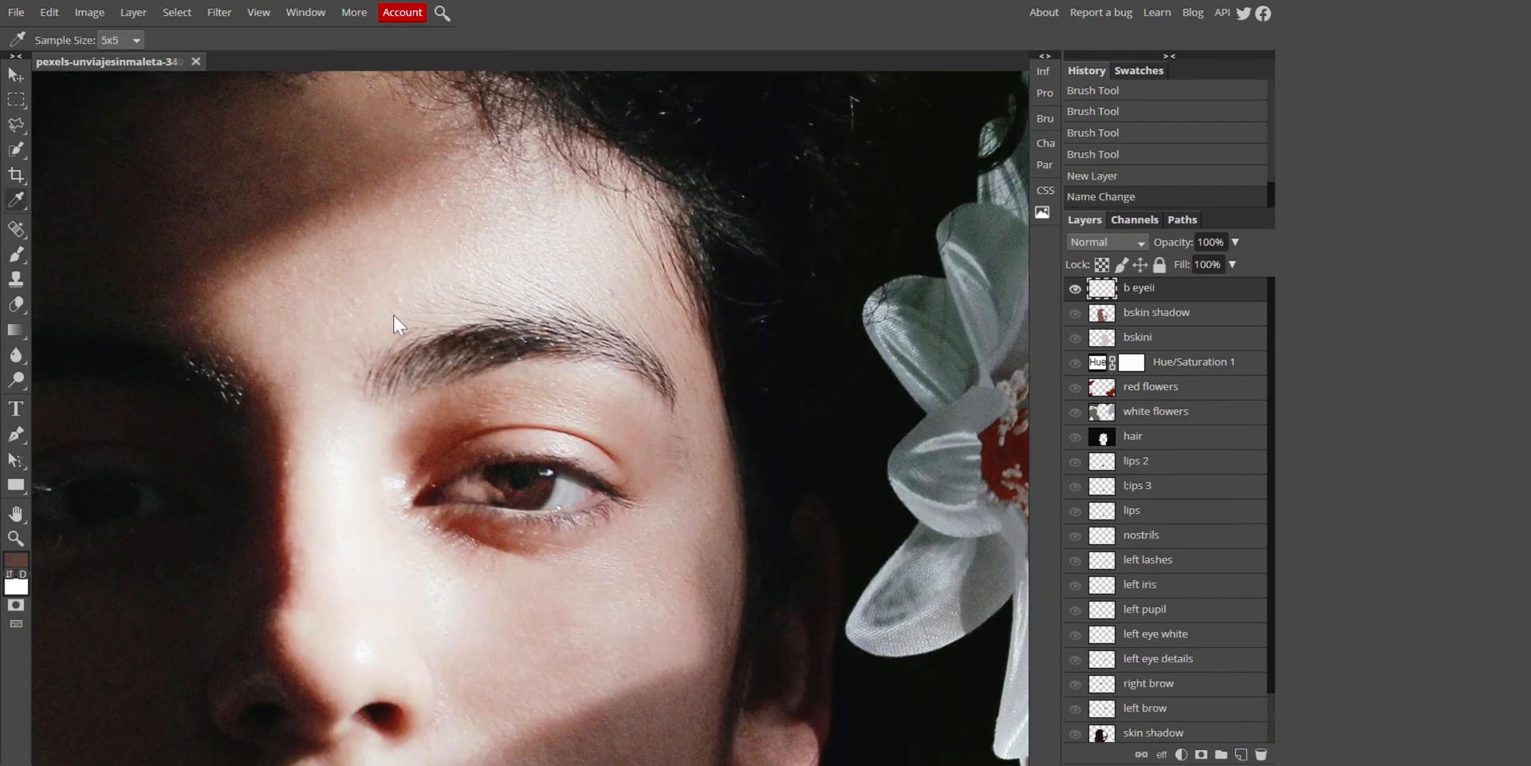
pyautogui.press('b')
pyautogui.press('[')
pyautogui.press('[')
pyautogui.press('[')
pyautogui.press('[')
pyautogui.press('[')
pyautogui.press('[')
pyautogui.moveTo(376, 403); pyautogui.dragTo(408, 352)
pyautogui.moveTo(406, 386); pyautogui.dragTo(452, 350)
pyautogui.moveTo(453, 382); pyautogui.dragTo(692, 410)
pyautogui.moveTo(490, 357)
pyautogui.mouseDown()
pyautogui.moveTo(689, 390)
pyautogui.moveTo(440, 378)
pyautogui.mouseUp()
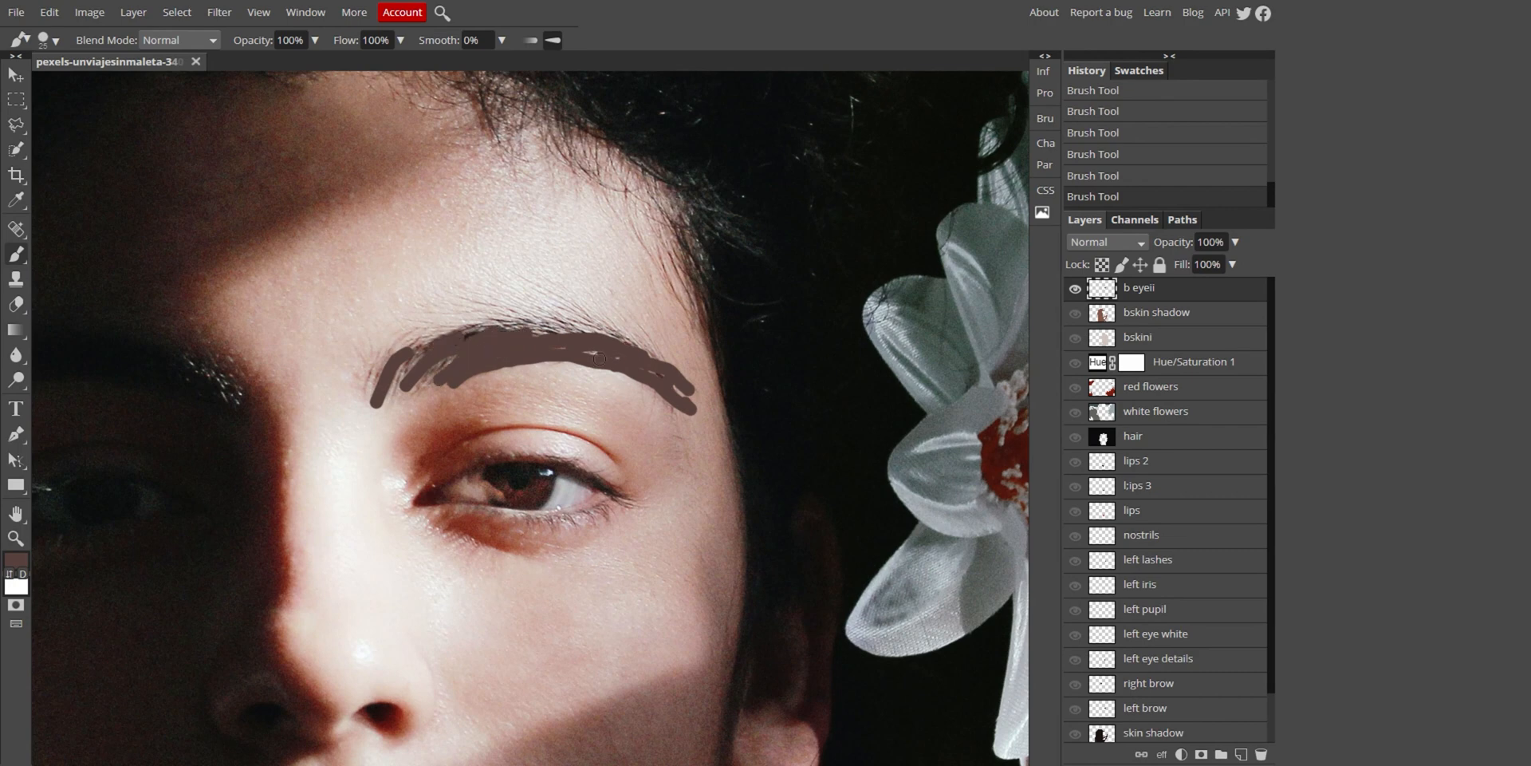
pyautogui.moveTo(564, 360); pyautogui.dragTo(538, 327)
# Draw the eyelid crease and the upper lash line of the lit eye with a thinner brush
pyautogui.hotkey('ctrl', '+')
pyautogui.moveTo(488, 545); pyautogui.dragTo(510, 423)
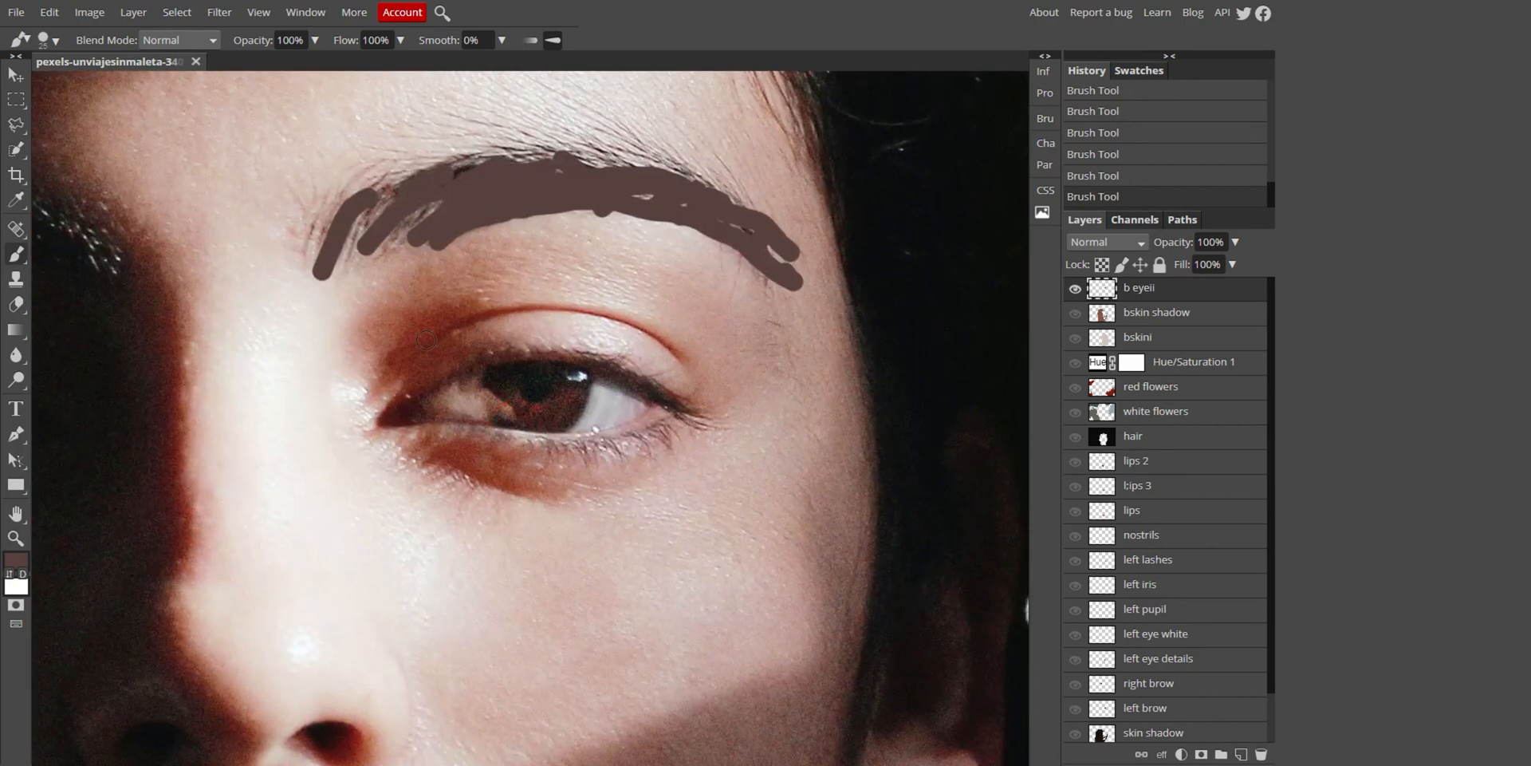
pyautogui.press('[')
pyautogui.press('[')
pyautogui.press('[')
pyautogui.moveTo(426, 343)
pyautogui.mouseDown()
pyautogui.moveTo(478, 314)
pyautogui.moveTo(557, 314)
pyautogui.moveTo(636, 320)
pyautogui.moveTo(697, 360)
pyautogui.mouseUp()
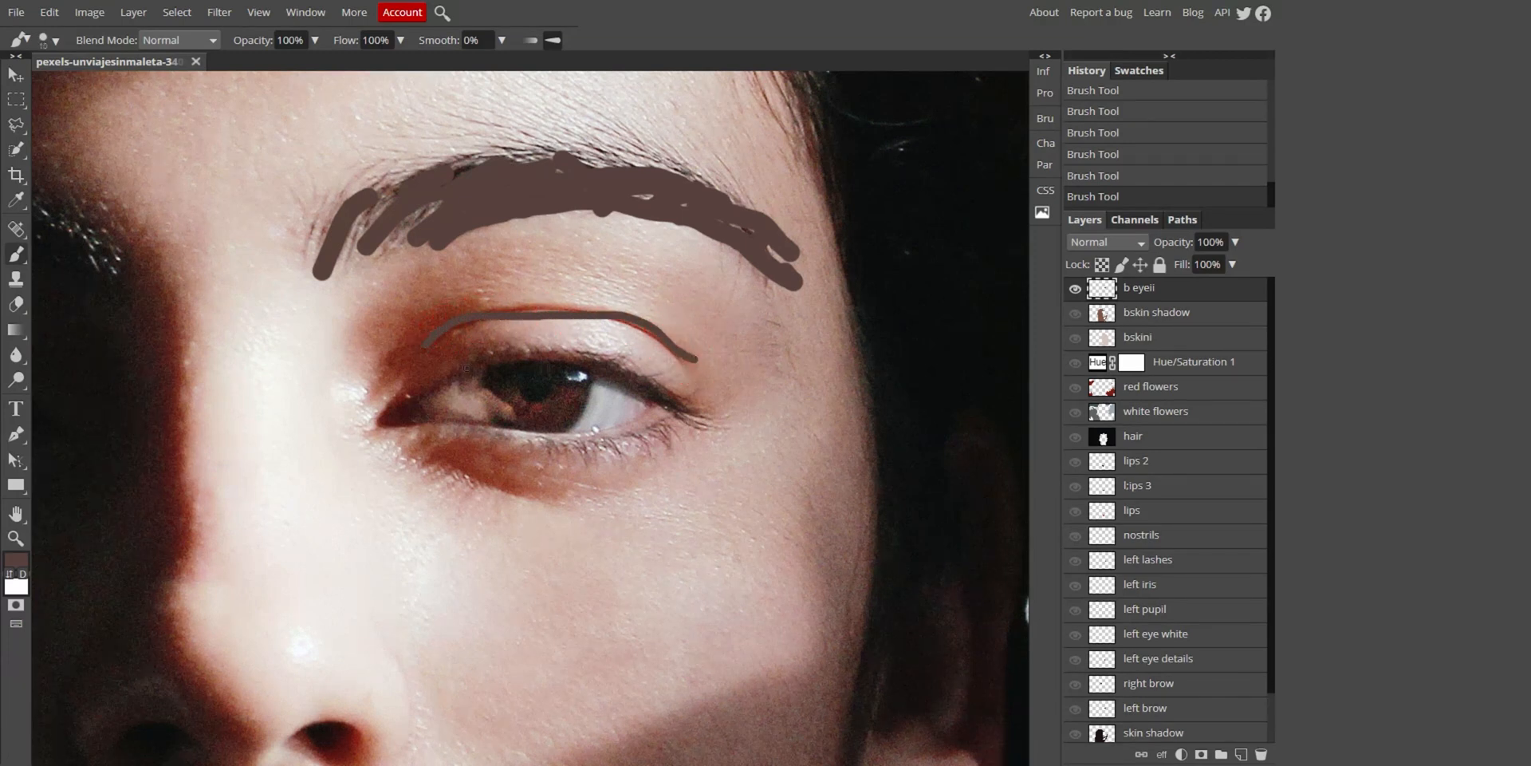
pyautogui.moveTo(411, 398)
pyautogui.mouseDown()
pyautogui.moveTo(584, 351)
pyautogui.moveTo(633, 357)
pyautogui.moveTo(706, 410)
pyautogui.moveTo(577, 349)
pyautogui.moveTo(587, 395)
pyautogui.moveTo(559, 434)
pyautogui.mouseUp()
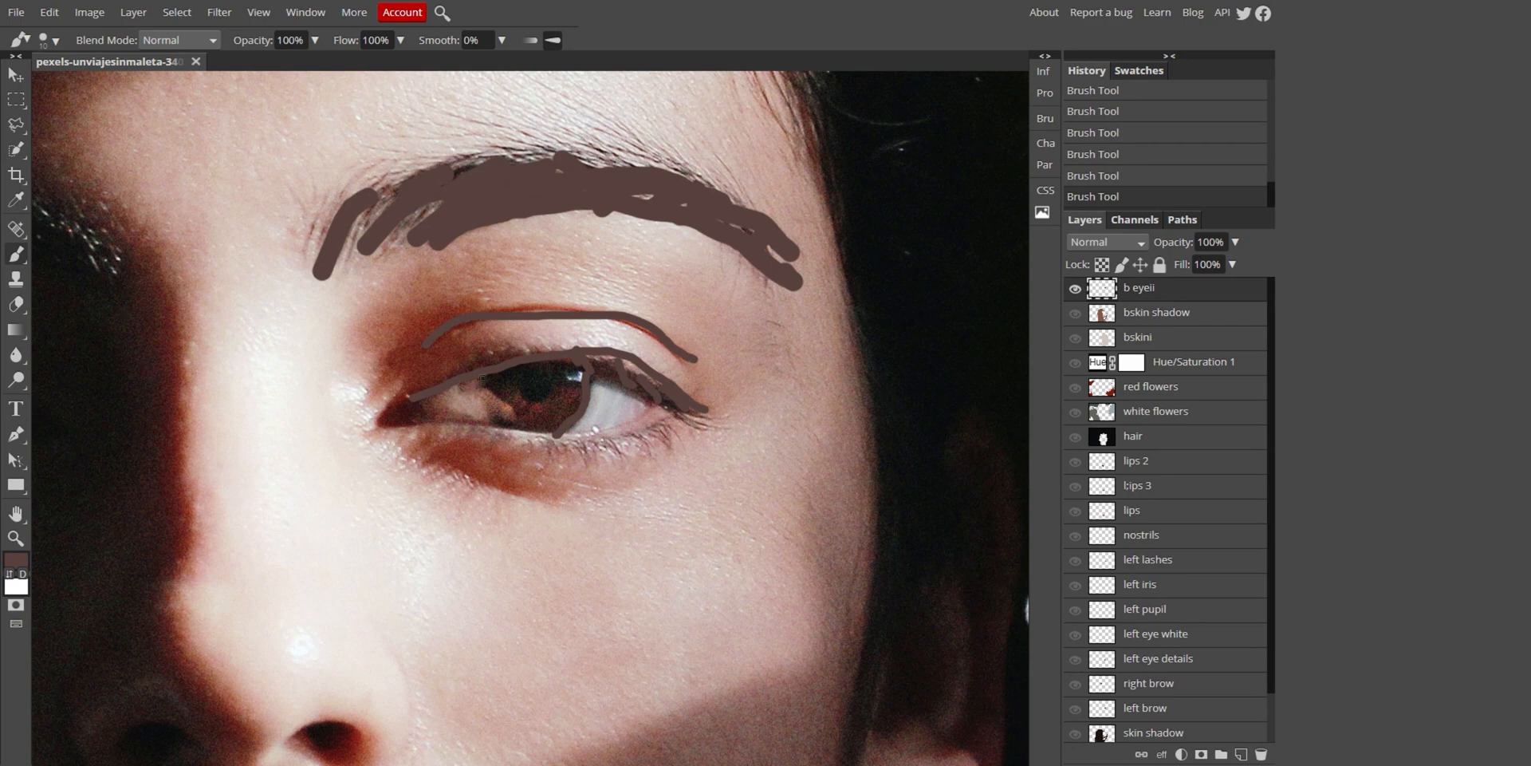
# Outline the iris, fill in the pupil, and add short lower lashes to the lit eye
pyautogui.moveTo(481, 378)
pyautogui.mouseDown()
pyautogui.moveTo(483, 413)
pyautogui.moveTo(562, 431)
pyautogui.mouseUp()
pyautogui.click(539, 392)
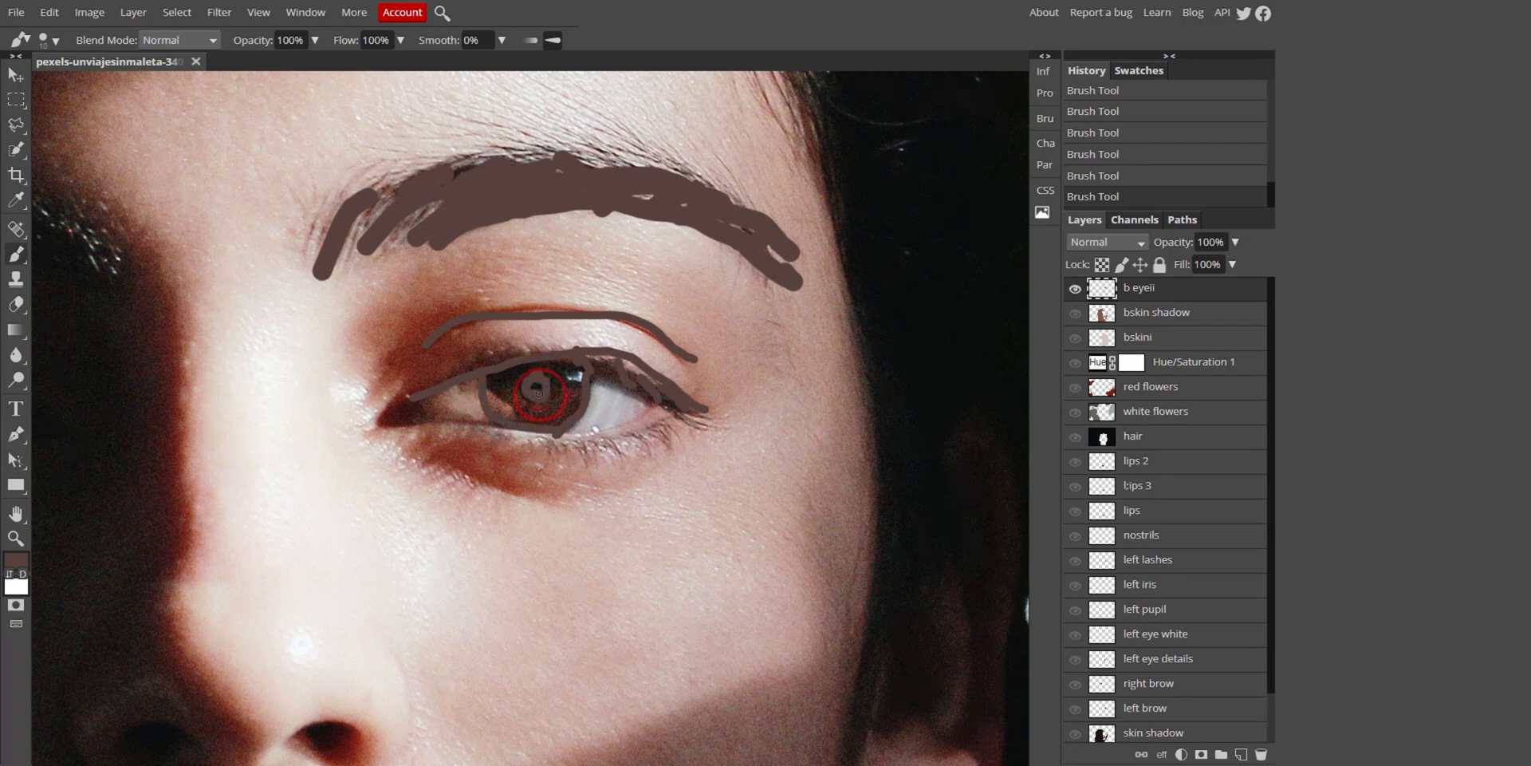
pyautogui.moveTo(539, 393); pyautogui.dragTo(534, 390)
pyautogui.moveTo(658, 421)
pyautogui.mouseDown()
pyautogui.moveTo(669, 435)
pyautogui.moveTo(597, 460)
pyautogui.moveTo(521, 460)
pyautogui.mouseUp()
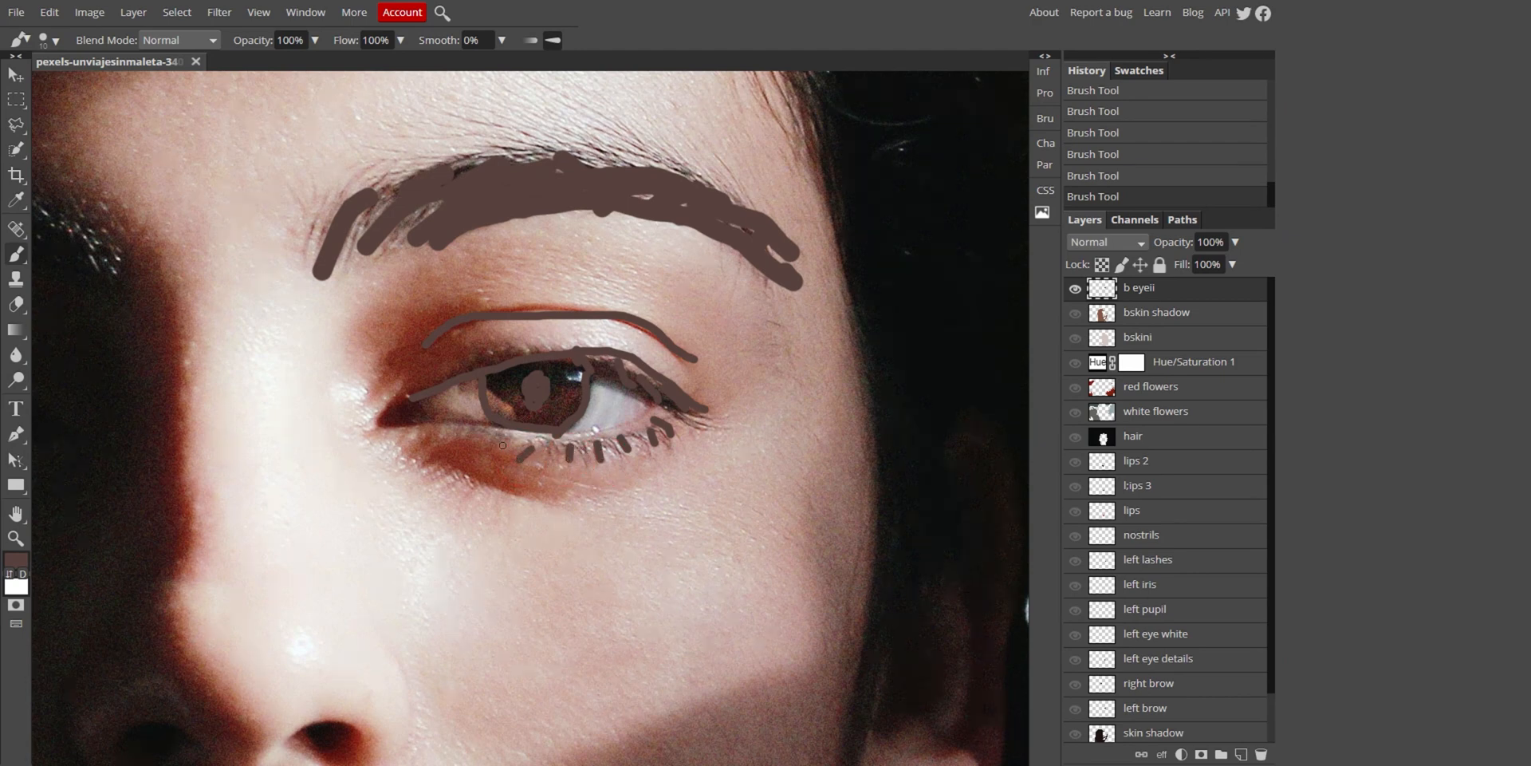
# Fill the nostril on the lit side of the nose with the same dark brown
pyautogui.moveTo(423, 615); pyautogui.dragTo(475, 455)
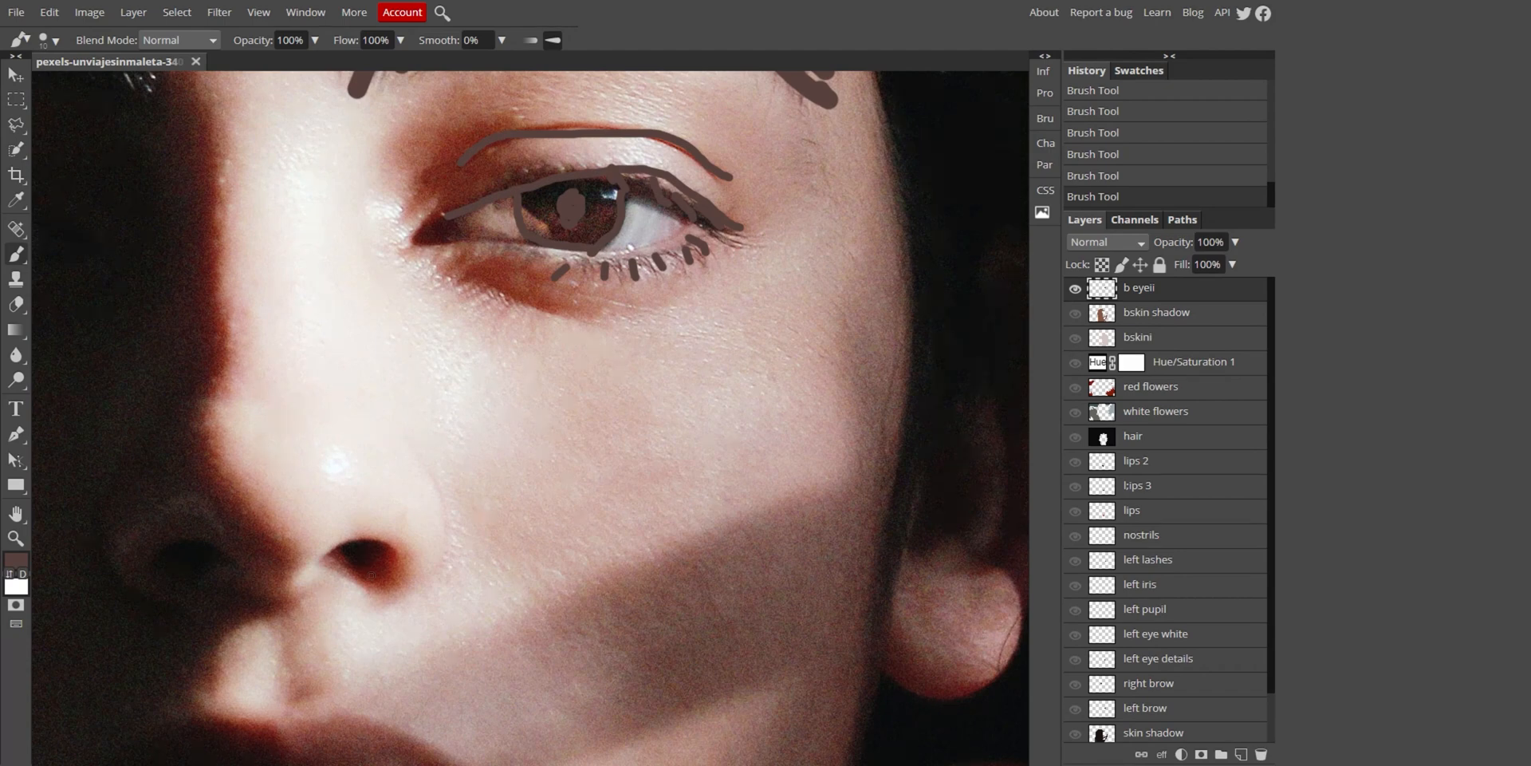
pyautogui.moveTo(370, 574)
pyautogui.mouseDown()
pyautogui.moveTo(343, 556)
pyautogui.moveTo(369, 536)
pyautogui.moveTo(391, 558)
pyautogui.moveTo(375, 583)
pyautogui.moveTo(367, 538)
pyautogui.moveTo(382, 578)
pyautogui.moveTo(373, 556)
pyautogui.moveTo(355, 575)
pyautogui.moveTo(372, 581)
pyautogui.moveTo(385, 550)
pyautogui.moveTo(351, 579)
pyautogui.moveTo(343, 562)
pyautogui.mouseUp()
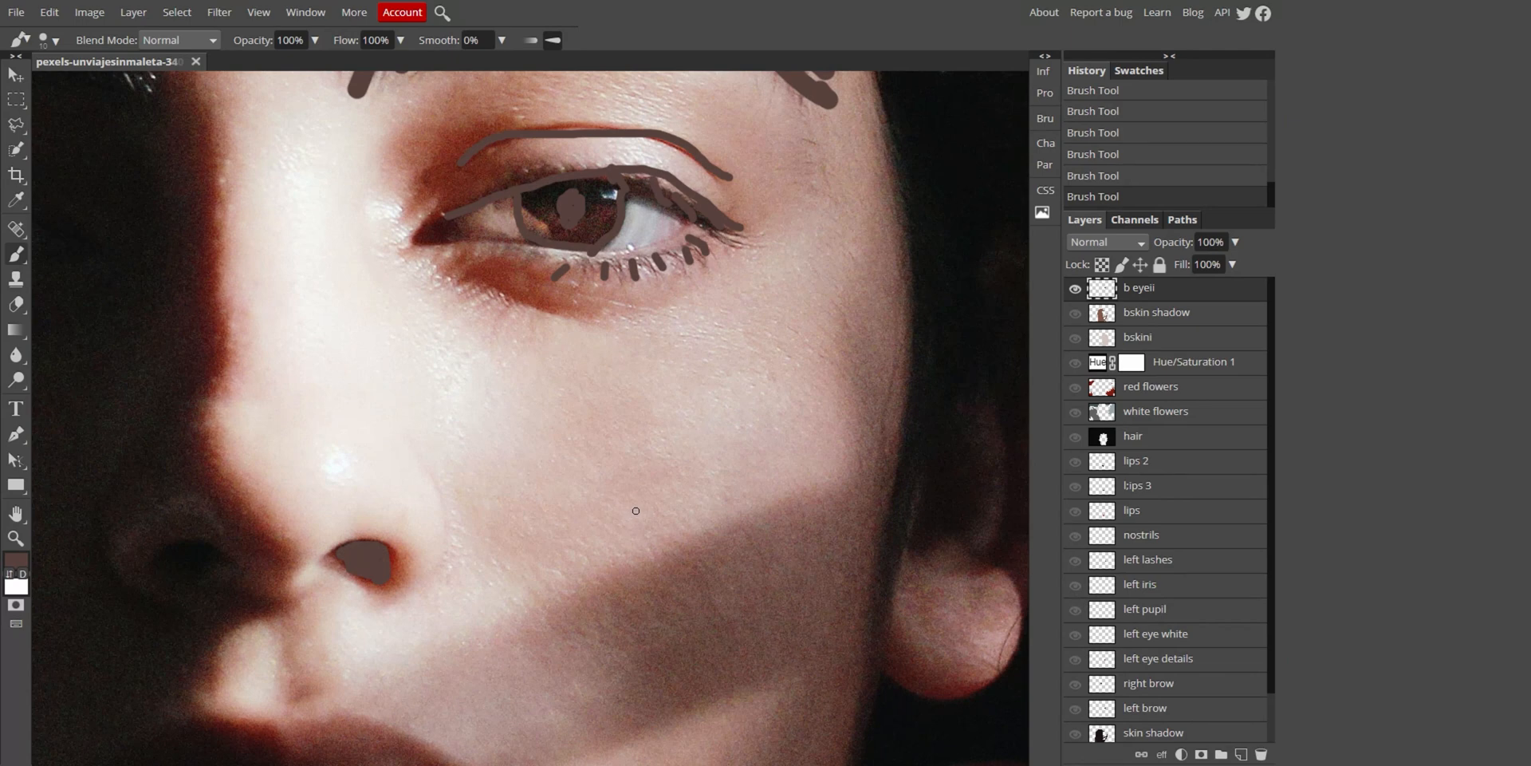
pyautogui.scroll(-5, 636, 504)
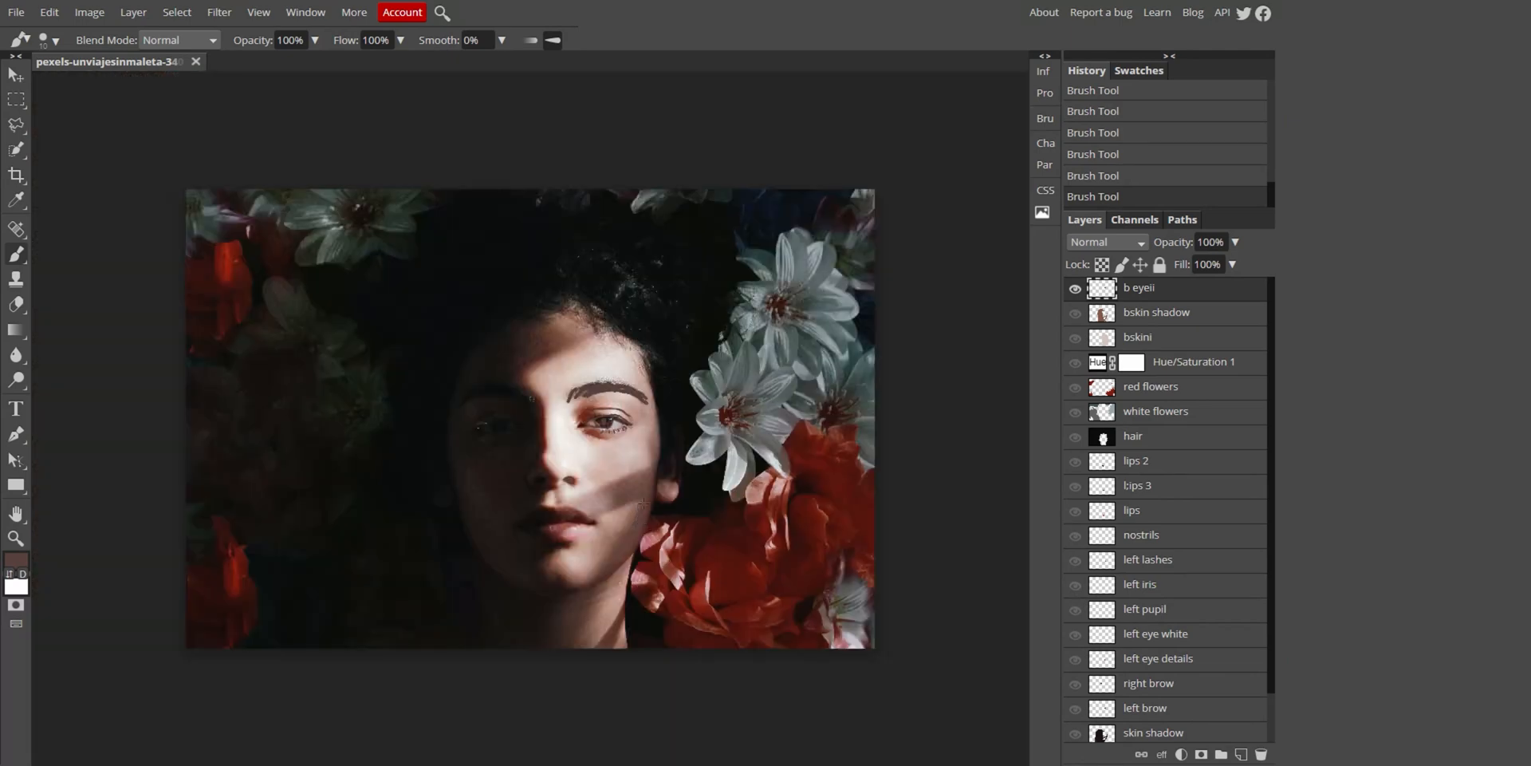
# Show bskin shadow, bskini and all the illustration layers from red flowers down to skin, keeping Hue/Saturation 1 hidden
pyautogui.click(1075, 313)
pyautogui.click(1075, 337)
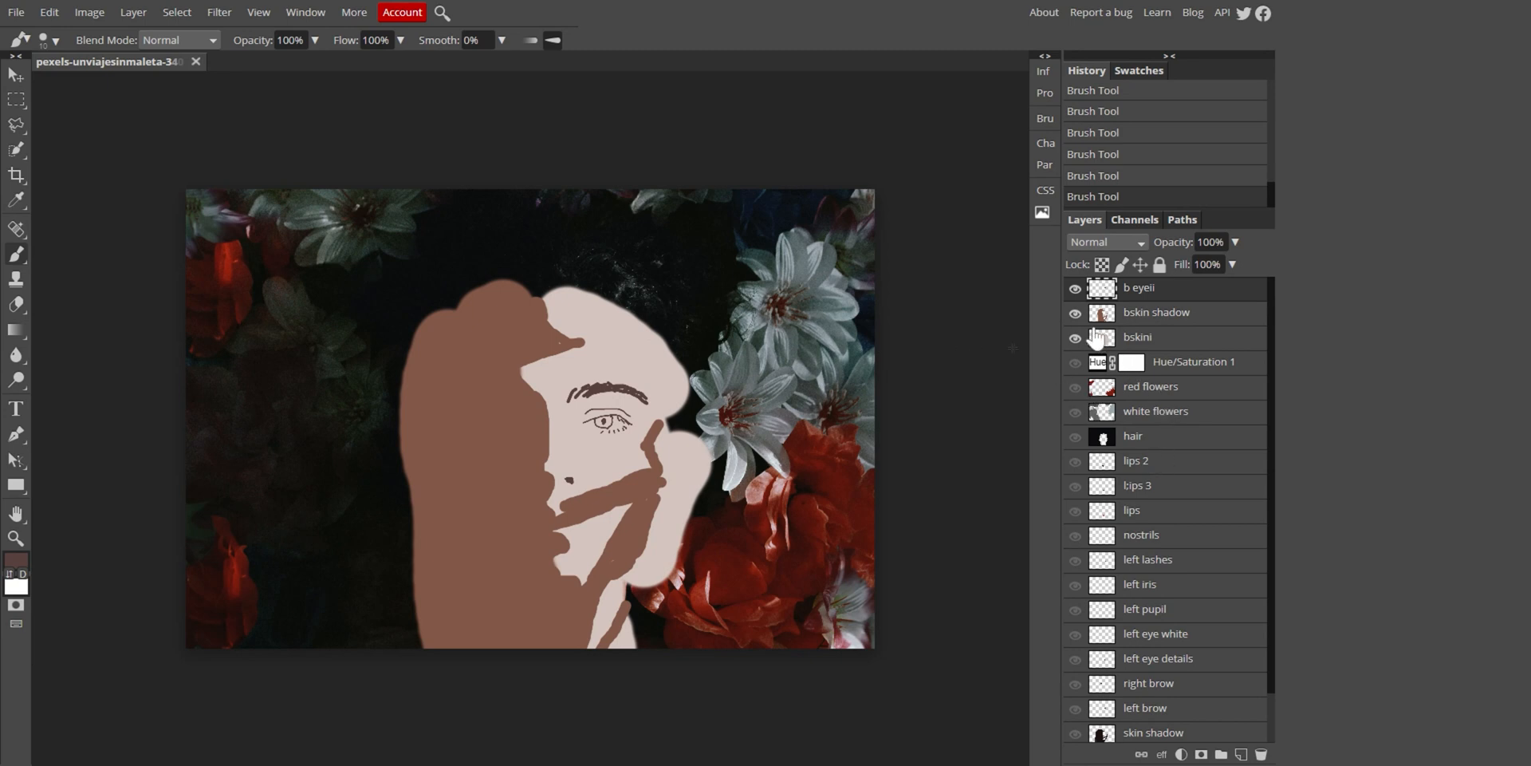
pyautogui.click(1074, 389)
pyautogui.moveTo(1074, 388); pyautogui.dragTo(1074, 718)
pyautogui.scroll(-1, 1075, 714)
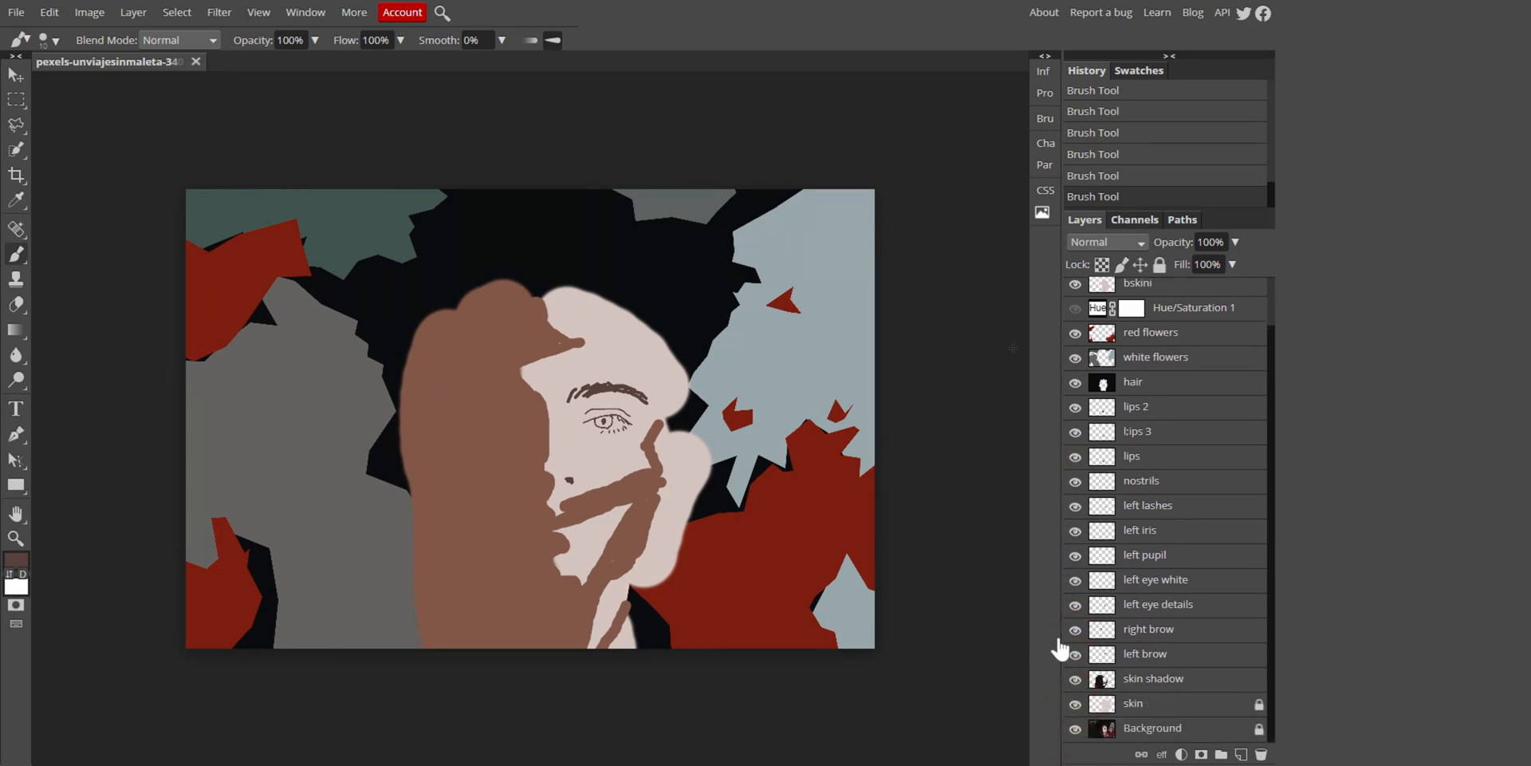
# Group the layers from Hue/Saturation 1 down to skin into a folder
pyautogui.click(1166, 313)
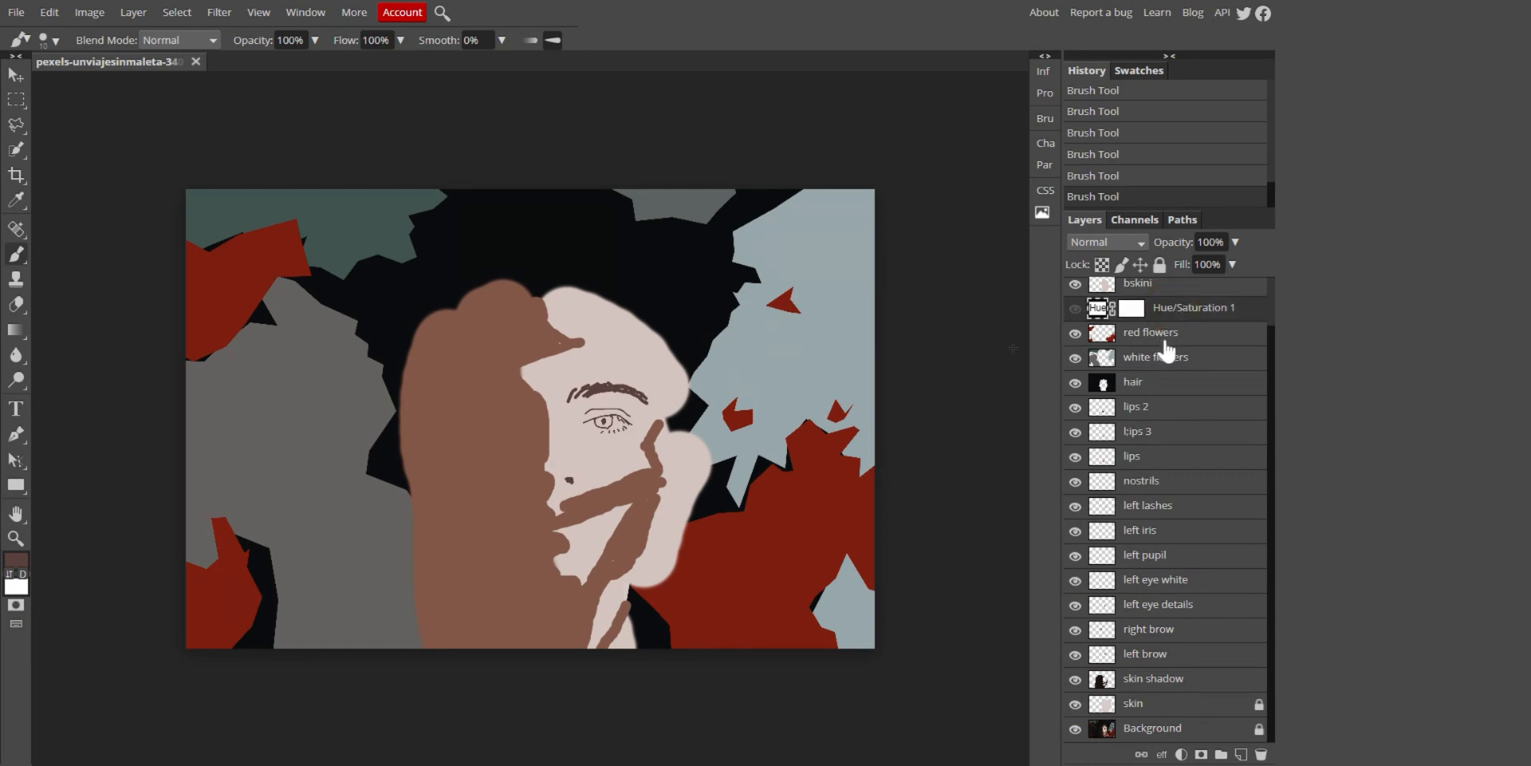
pyautogui.click(1187, 704)
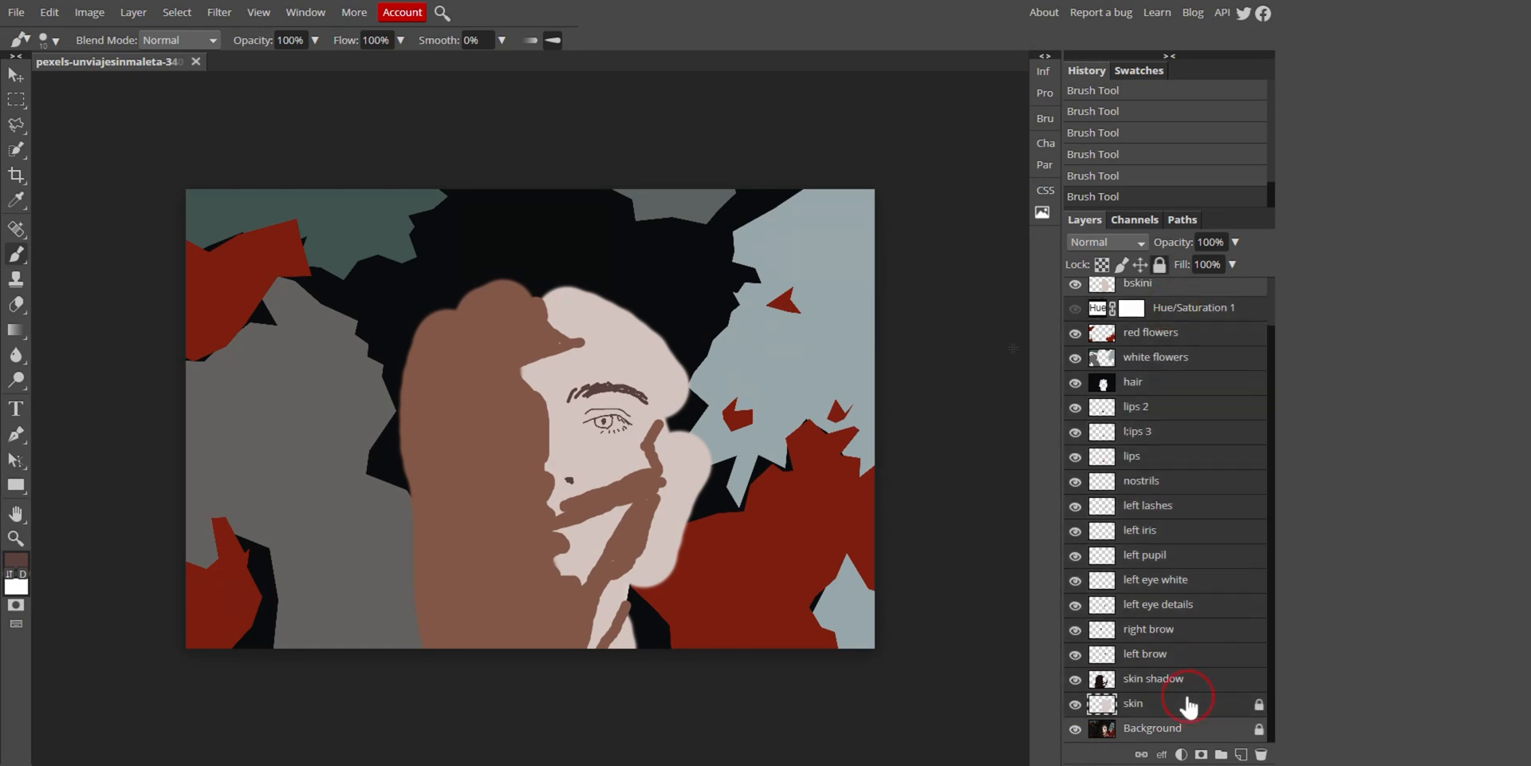
pyautogui.click(1221, 754)
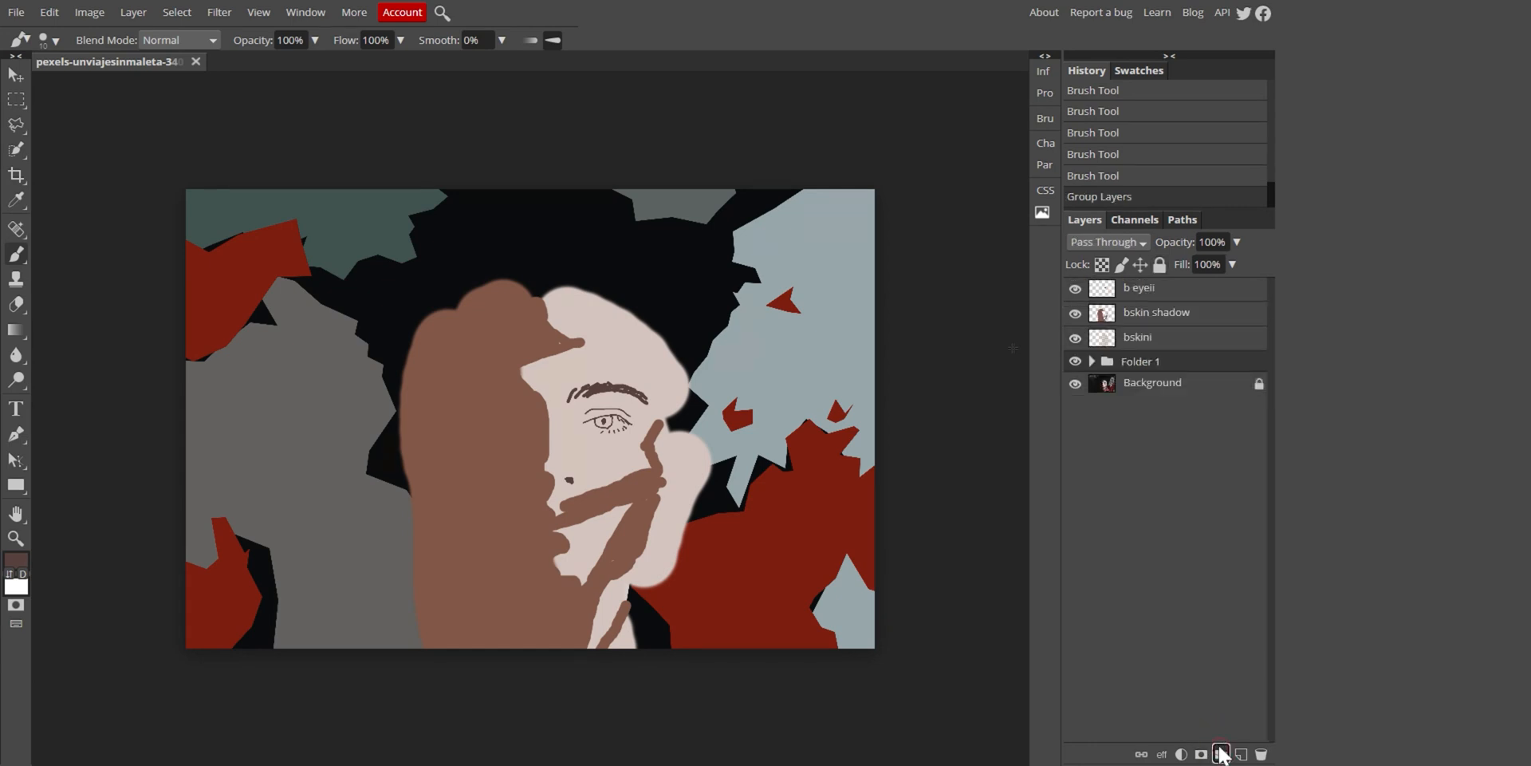
# Group the b eyeii, bskin shadow and bskini layers into a second folder
pyautogui.click(1153, 295)
pyautogui.keyDown('shift'); pyautogui.click(1152, 342); pyautogui.keyUp('shift')
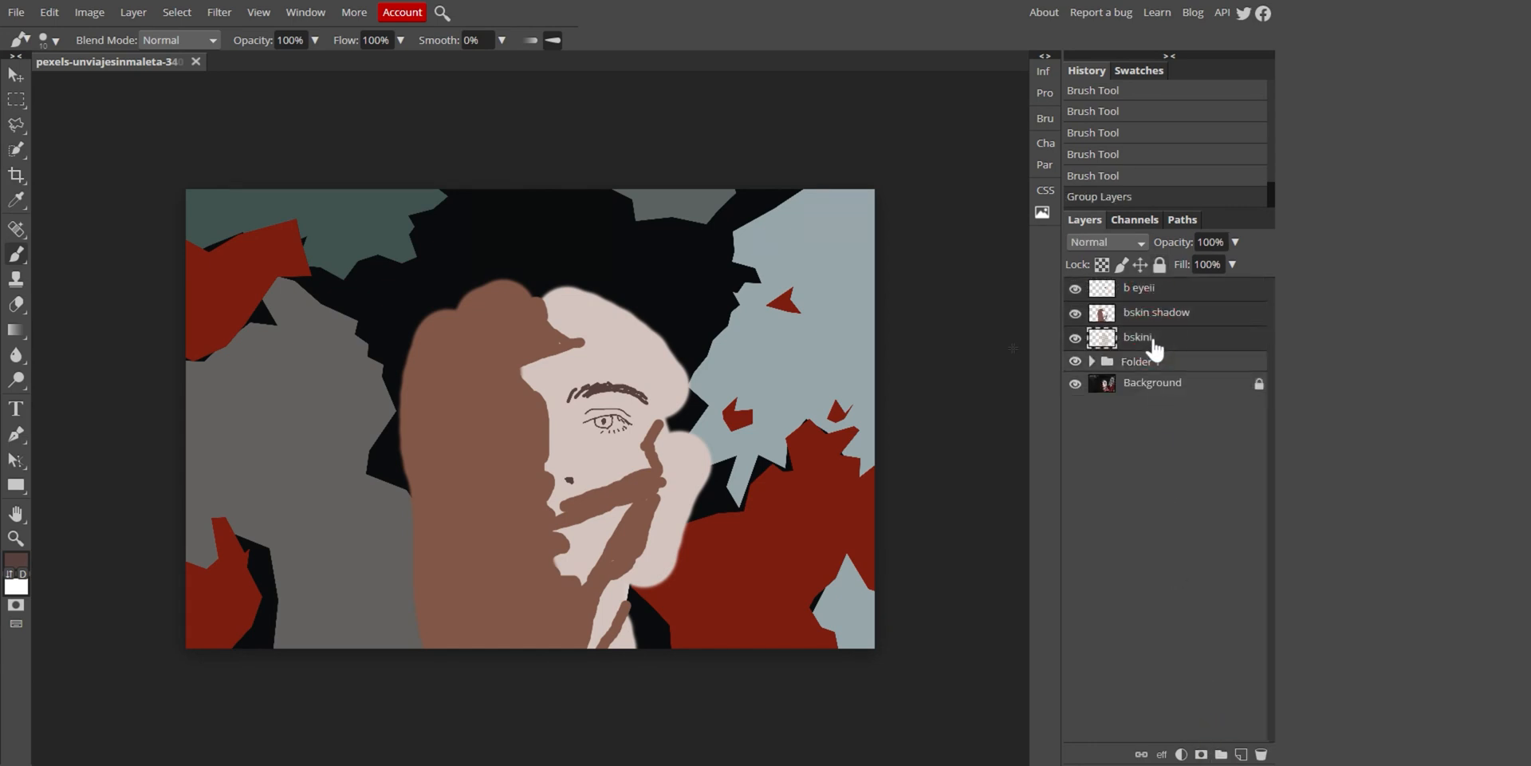
pyautogui.click(1221, 755)
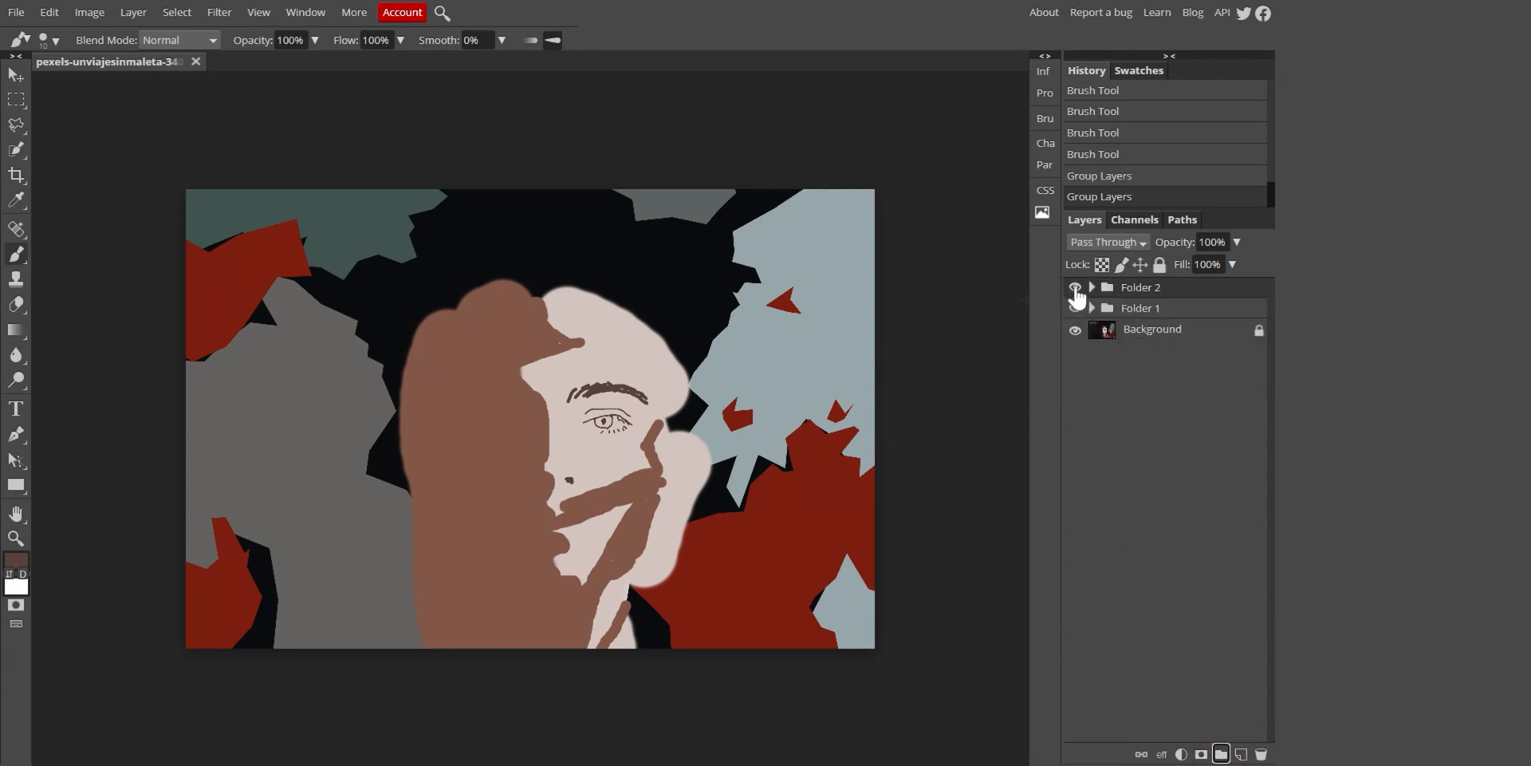
# Compare the brush-painted version with the flat-shape illustration by repeatedly toggling the visibility of the brush layers' folder, ending with it hidden
pyautogui.click(1075, 288)
pyautogui.click(1075, 288)
pyautogui.click(1075, 288)
pyautogui.click(1075, 289)
pyautogui.click(1075, 289)
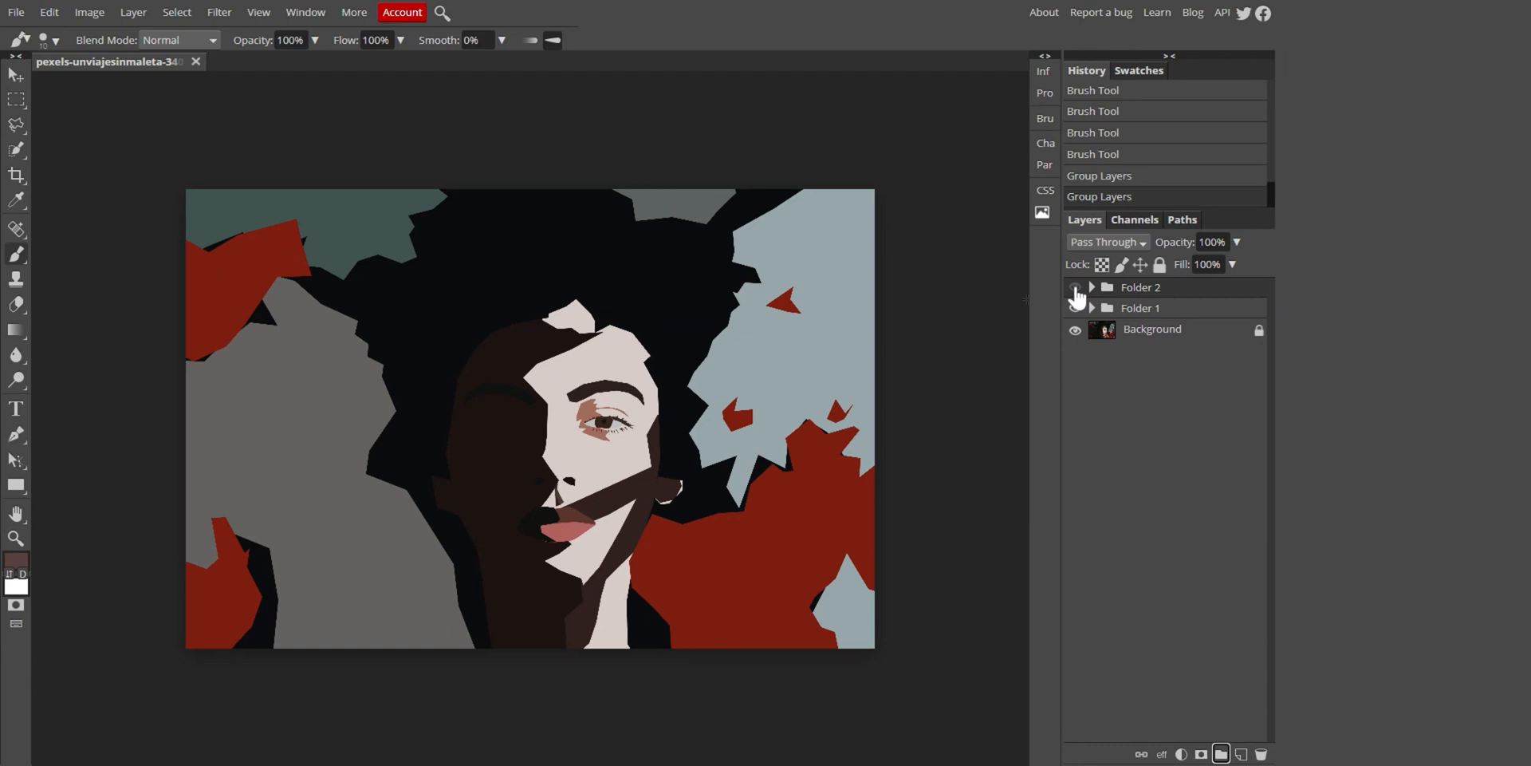
pyautogui.click(1075, 289)
pyautogui.click(1075, 289)
pyautogui.click(1076, 288)
pyautogui.click(1075, 288)
pyautogui.click(1075, 289)
pyautogui.click(1075, 288)
pyautogui.click(1075, 289)
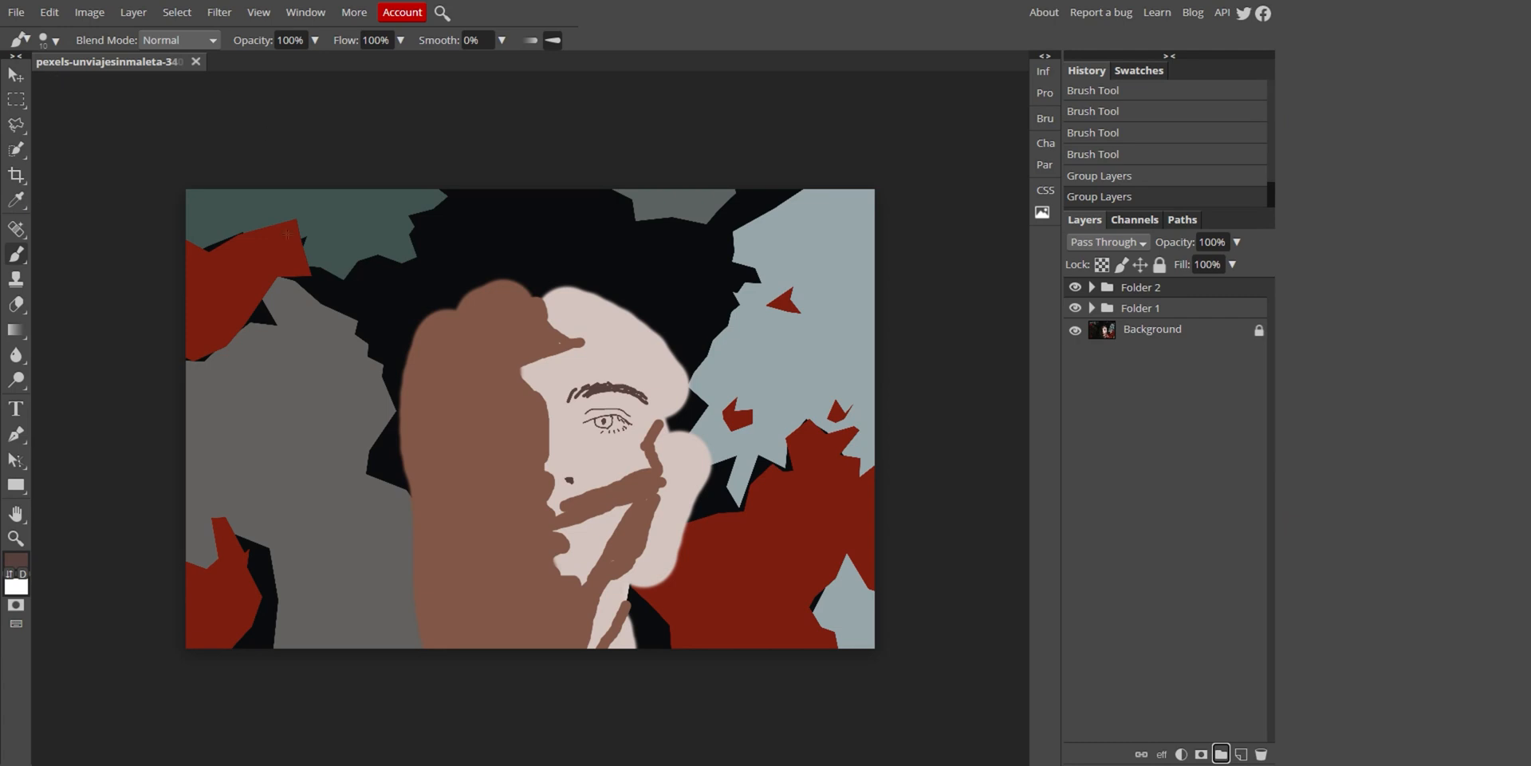
pyautogui.click(1075, 289)
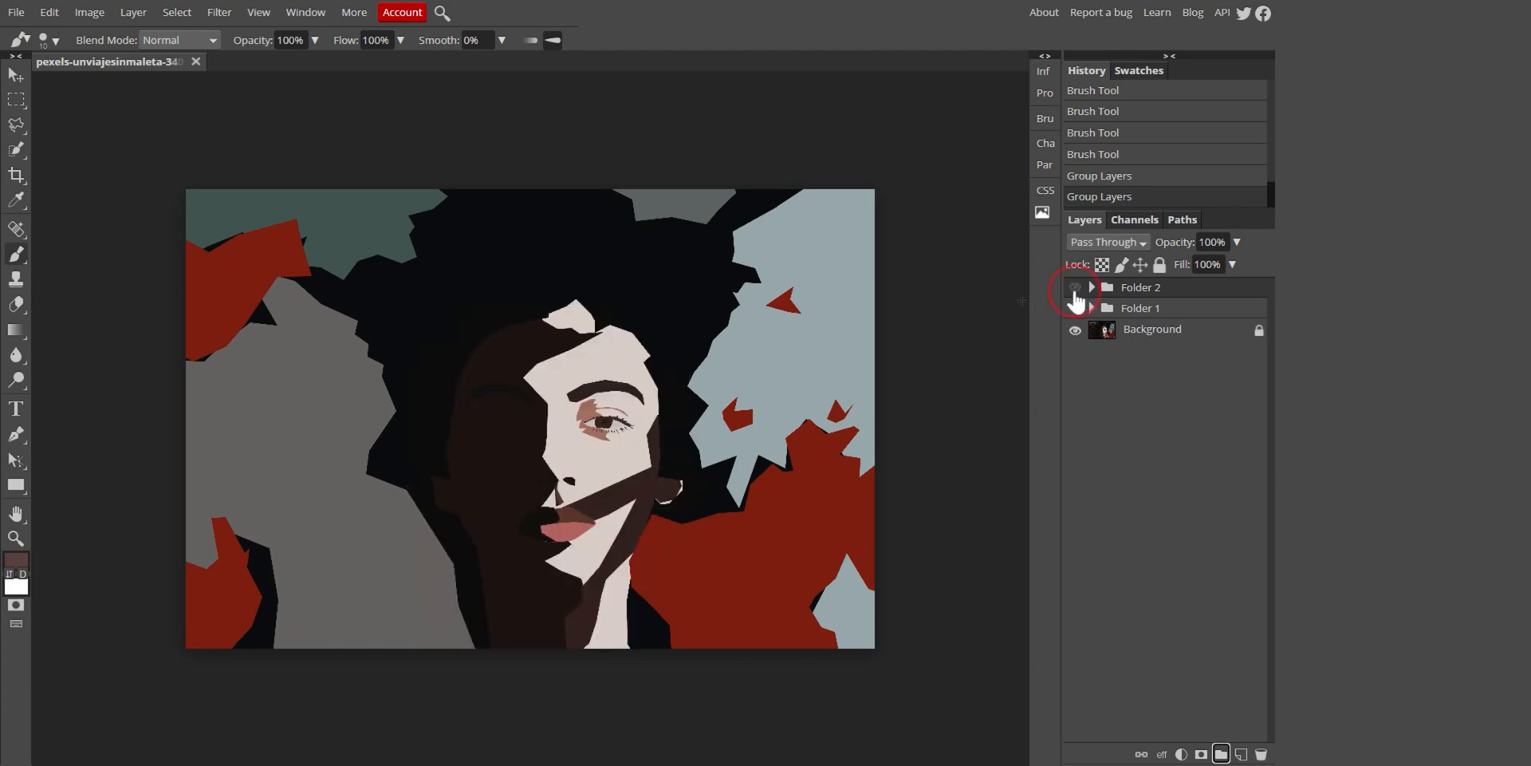